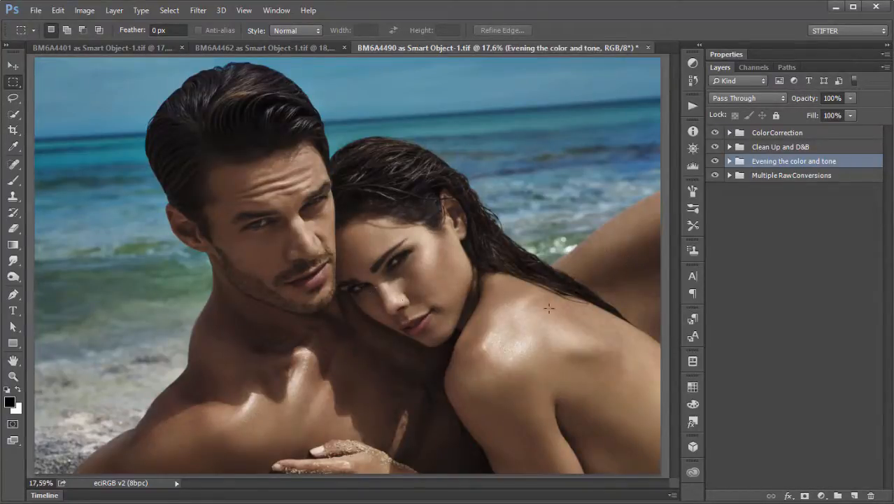
- Hide the Color Correction, Clean Up and D&B, and Evening the color and tone groups to inspect the raw conversions
click(740, 148)
click(714, 147)
click(714, 133)
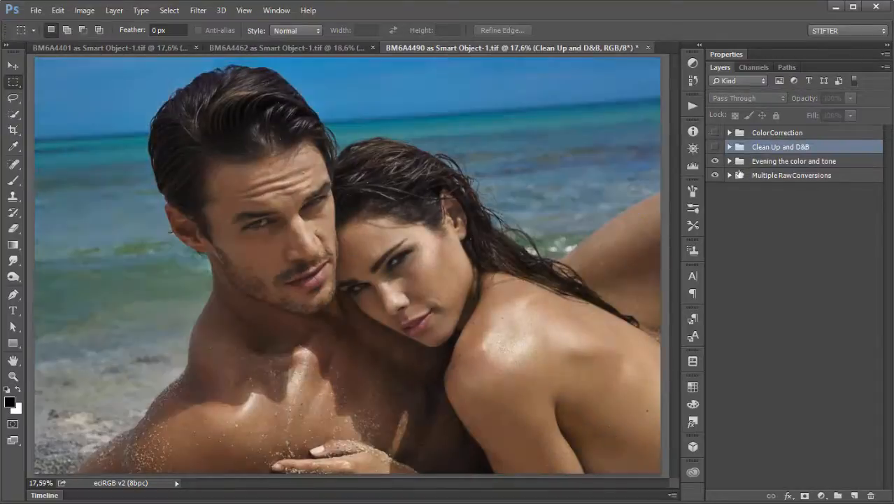
click(714, 160)
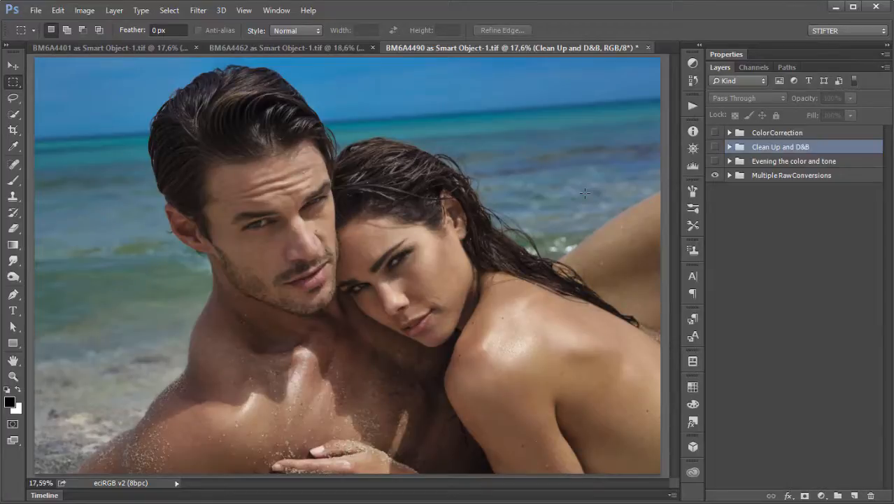
- Show the Evening the color and tone, Clean Up and D&B, and Color Correction groups again to review each retouching stage
click(714, 161)
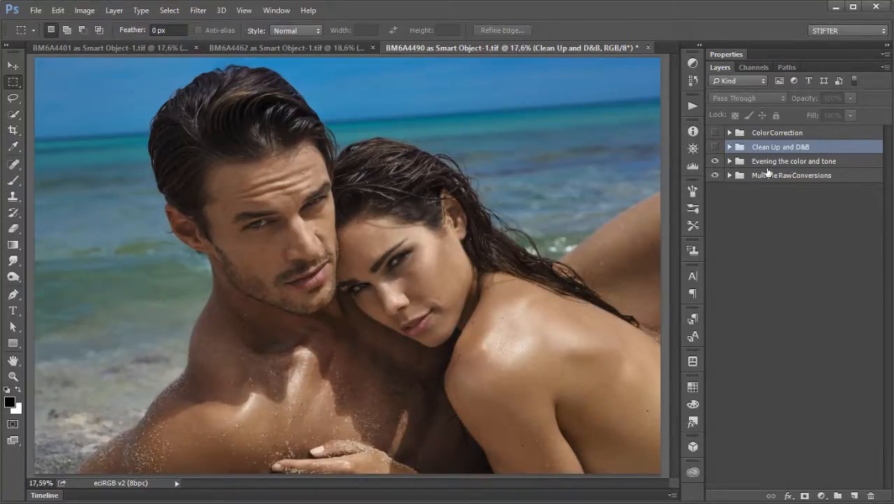
click(714, 147)
click(714, 132)
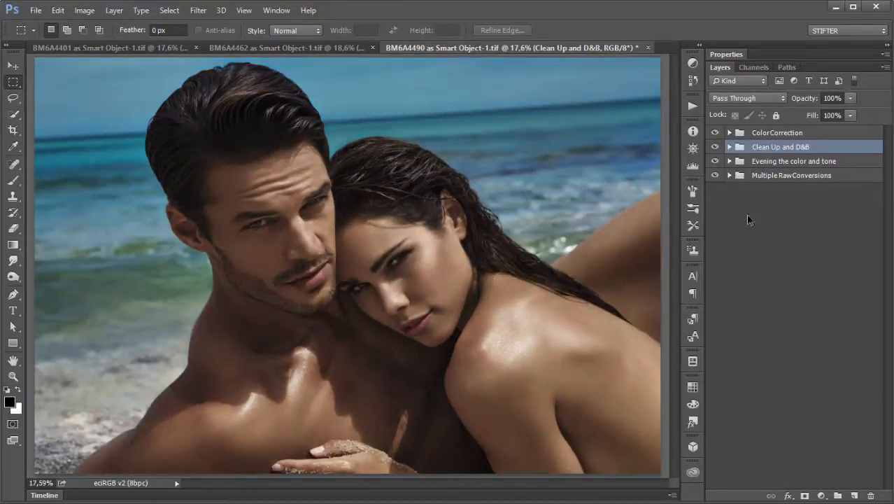
click(743, 134)
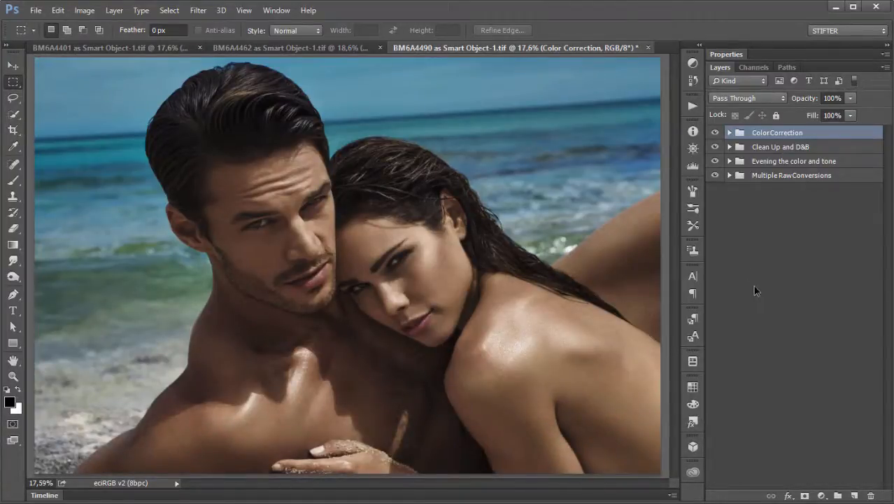
click(776, 261)
key(j)
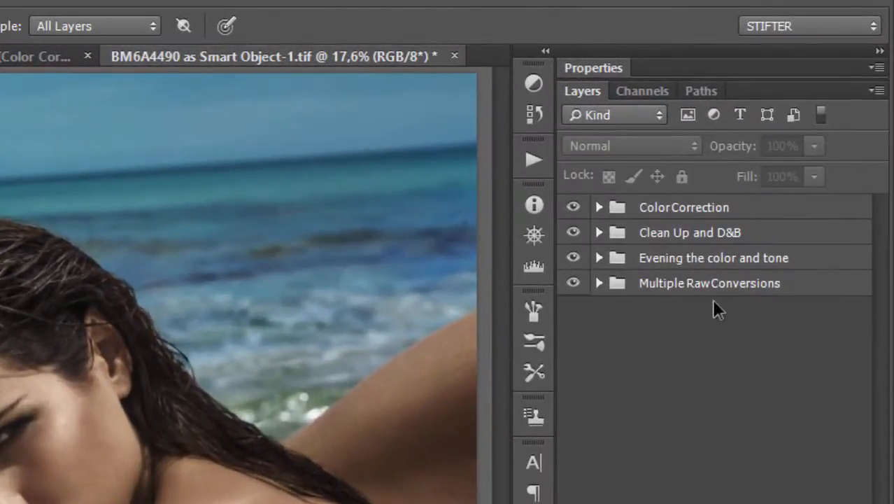
click(727, 233)
click(774, 208)
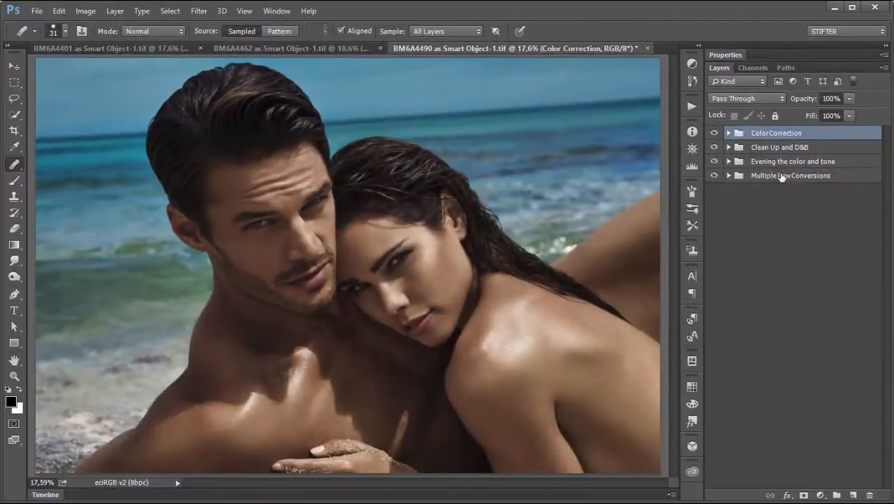
click(755, 283)
click(818, 163)
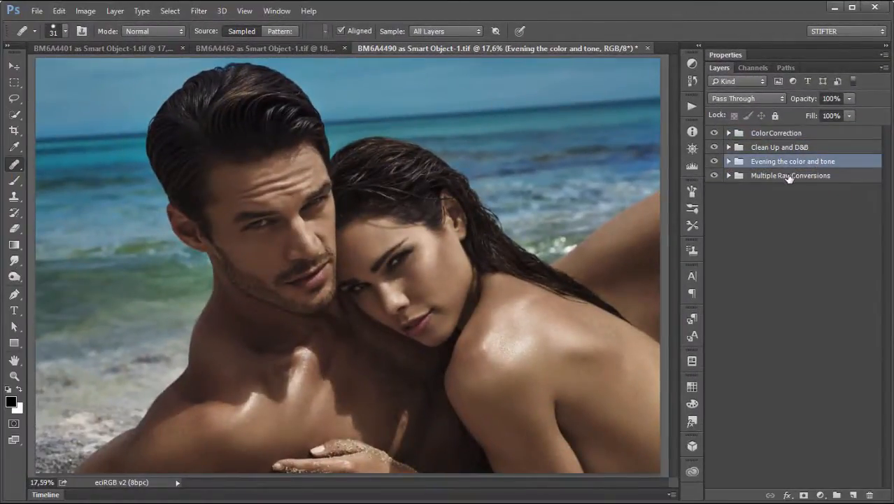
click(791, 209)
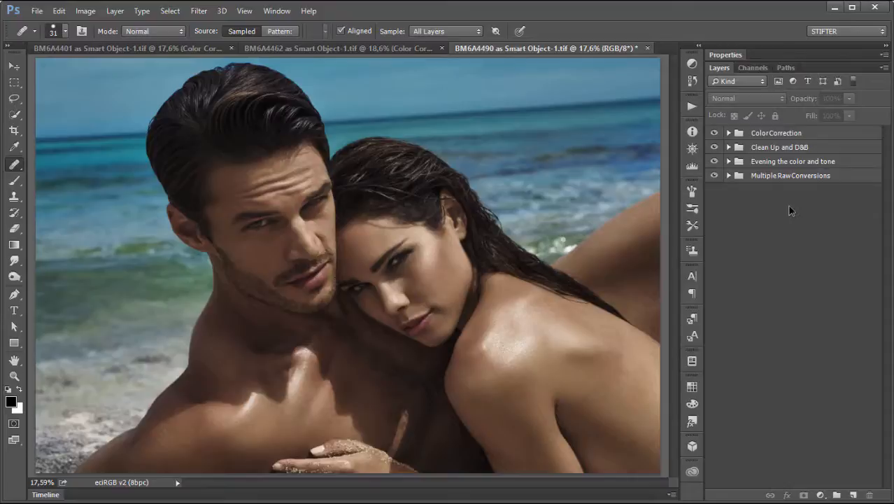
- Try placing the Clean Up and D&B group above a visible Color Correction group, and return it to its original order
click(714, 133)
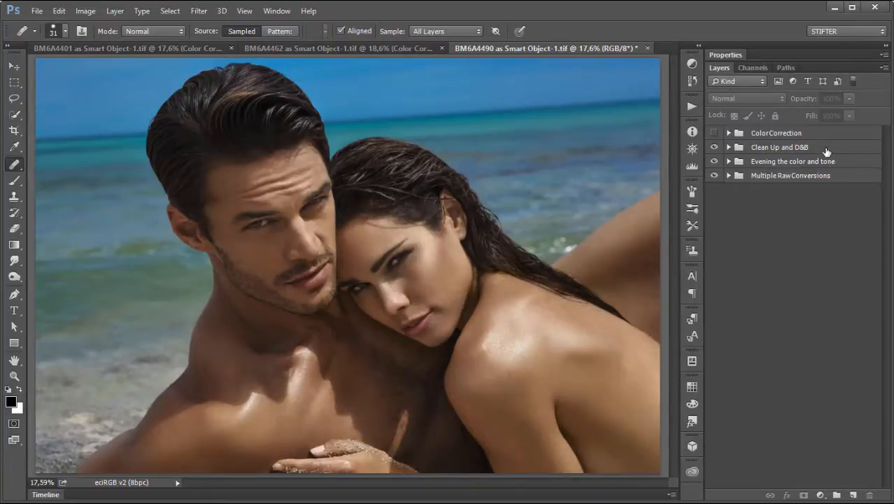
drag(826, 152, 822, 129)
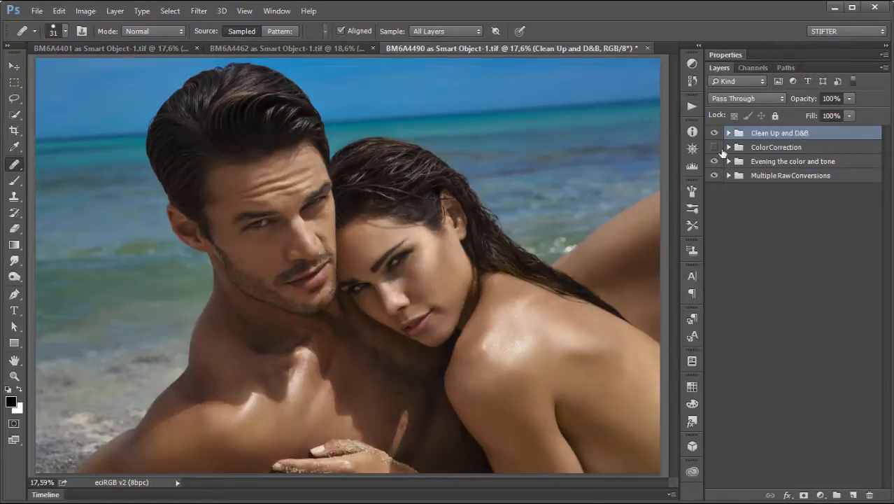
click(714, 147)
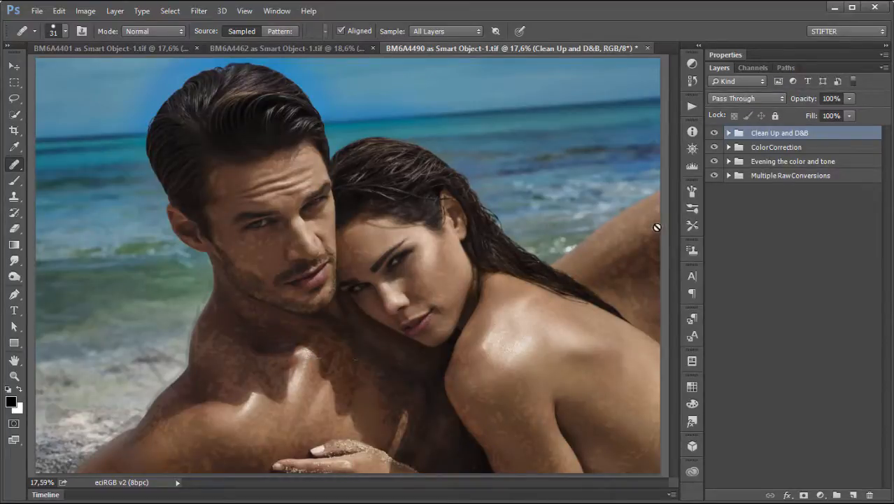
key(ctrl+bracketleft)
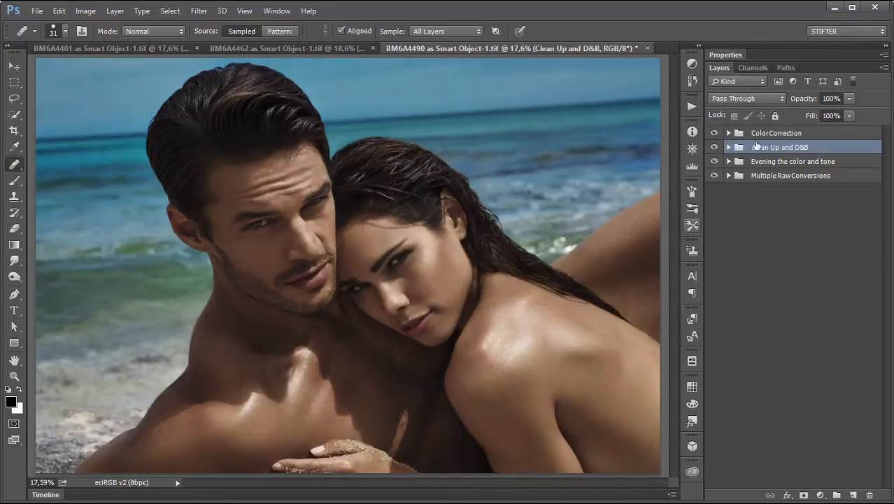
click(831, 133)
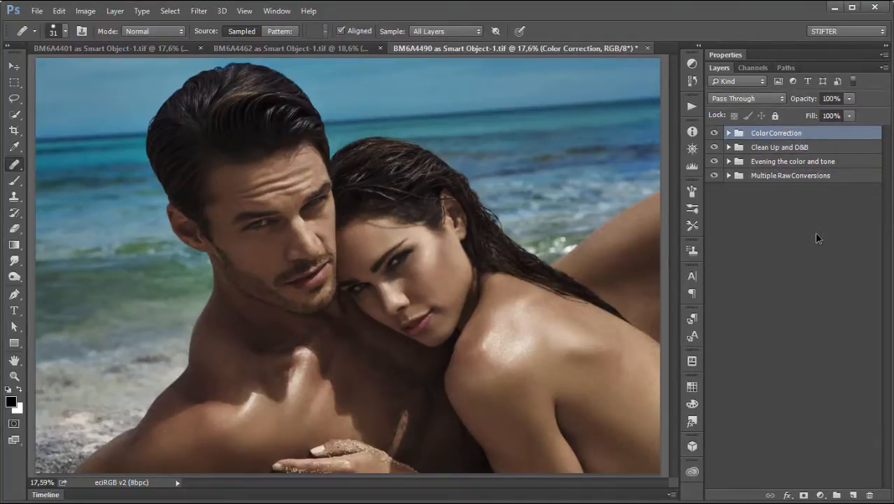
click(783, 163)
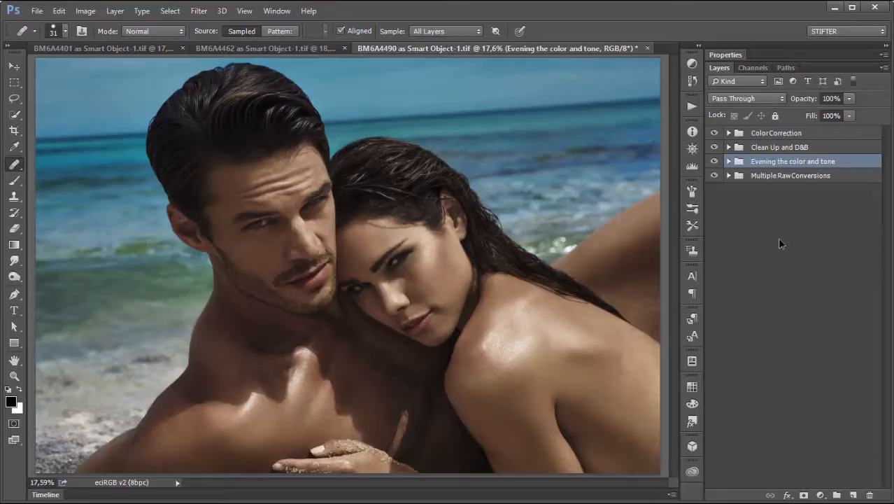
key(ctrl+0)
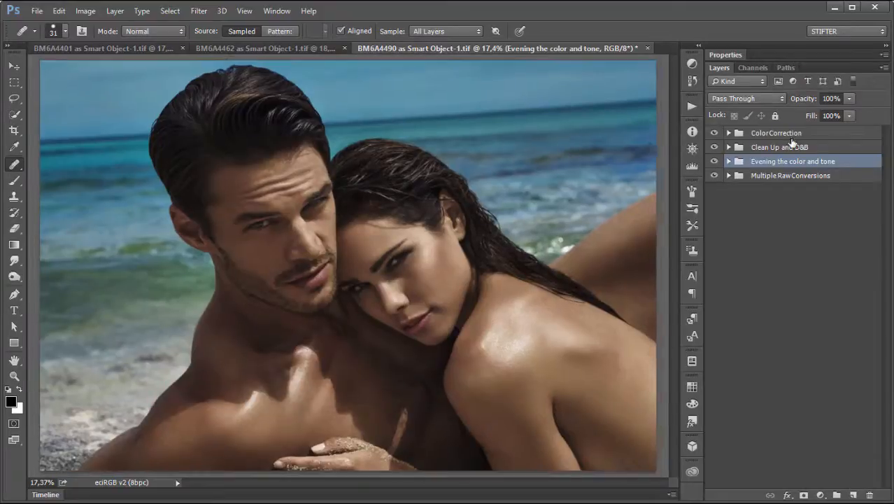
click(794, 147)
click(780, 133)
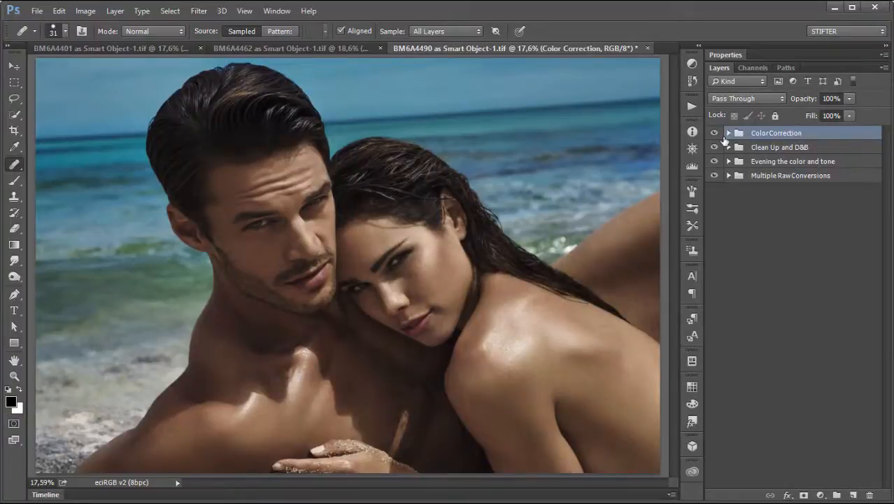
- Compare the image with and without the Color Correction group, leaving the group visible
click(715, 134)
click(714, 134)
click(753, 148)
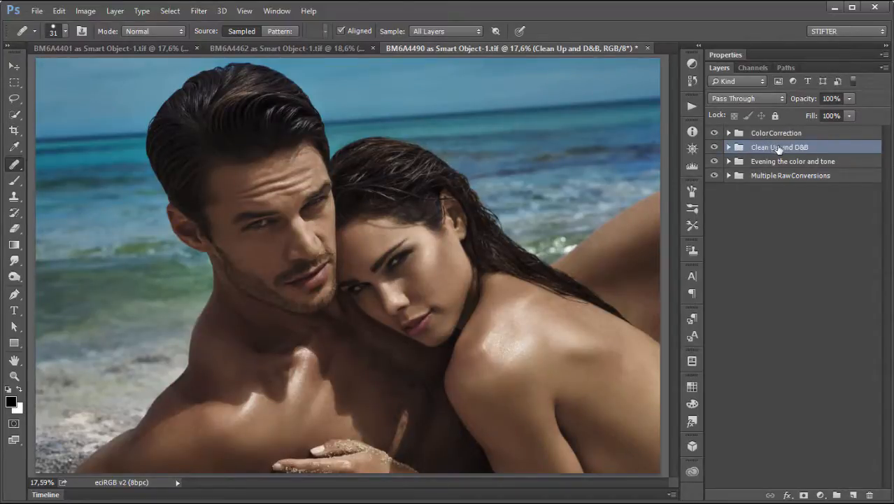
click(771, 134)
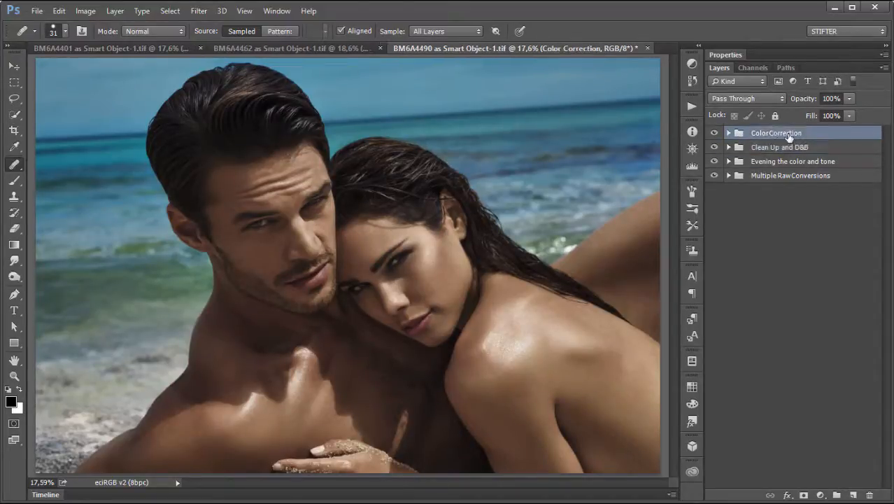
click(790, 148)
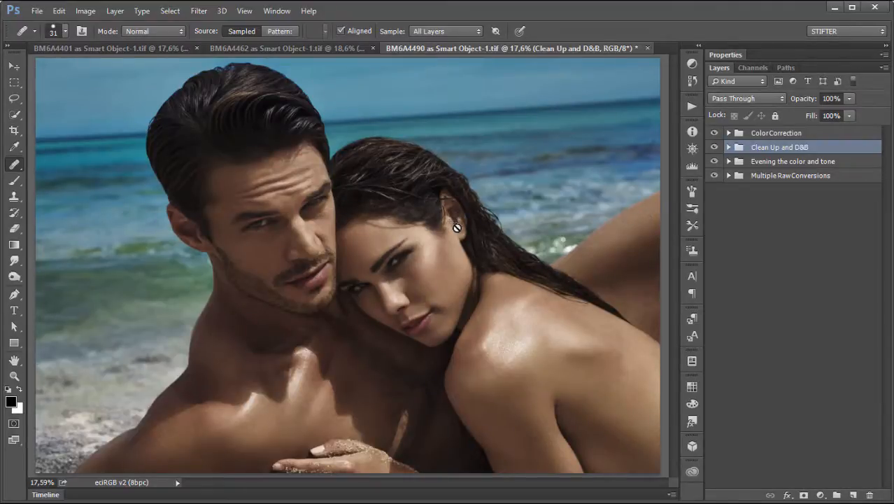
click(14, 82)
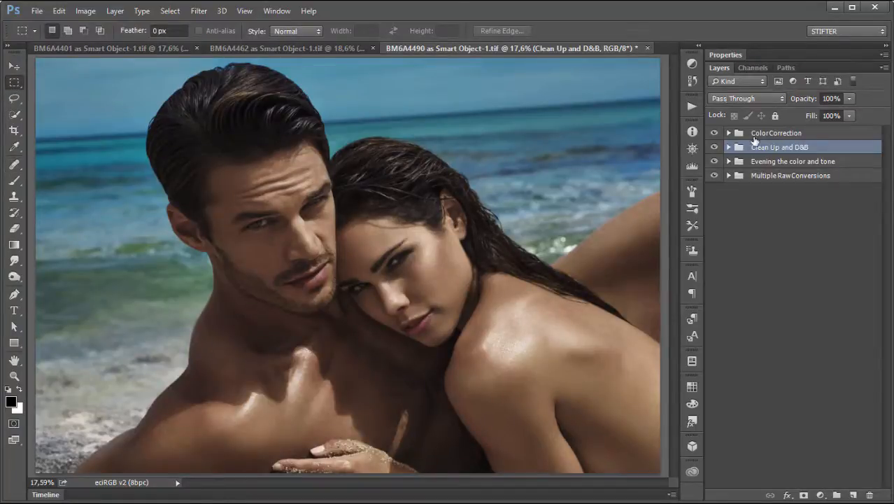
click(713, 132)
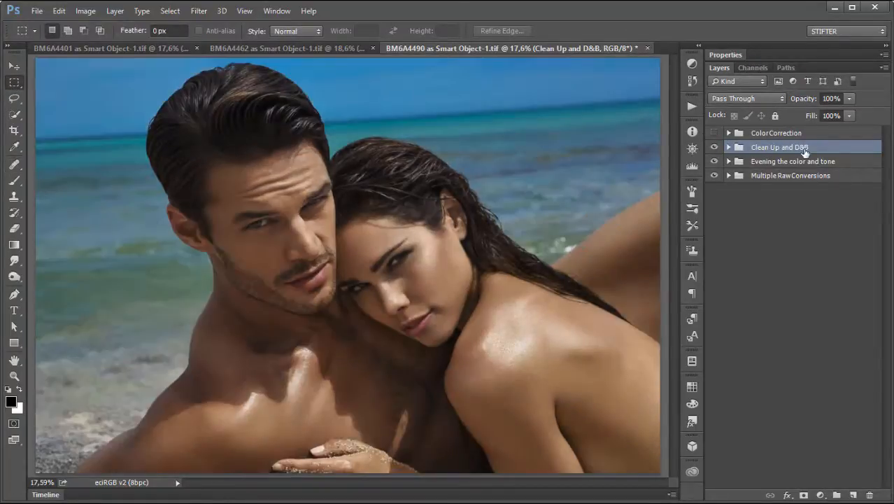
click(771, 135)
click(714, 132)
click(718, 133)
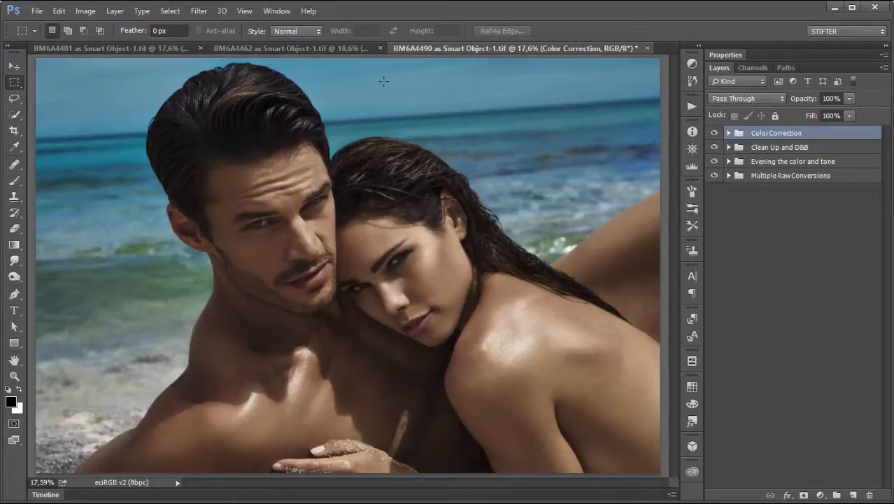
- Hide the Clean Up and D&B group and add a new empty layer directly above it
key(ctrl+0)
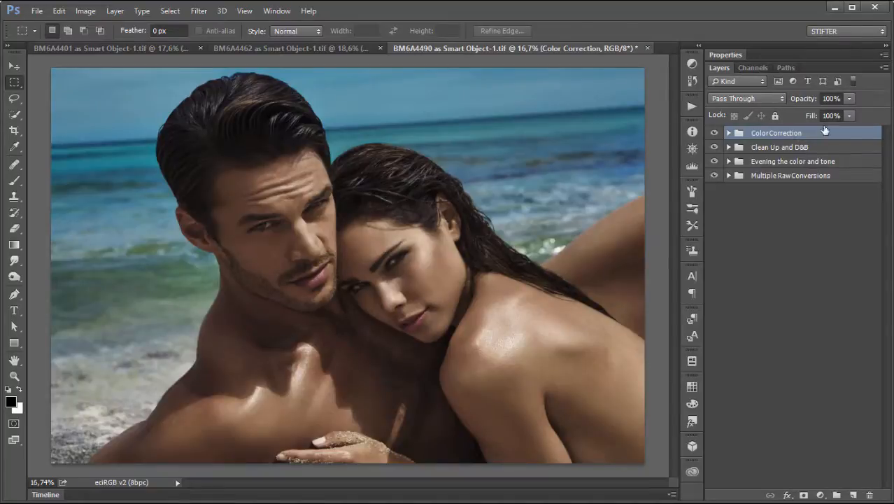
click(714, 148)
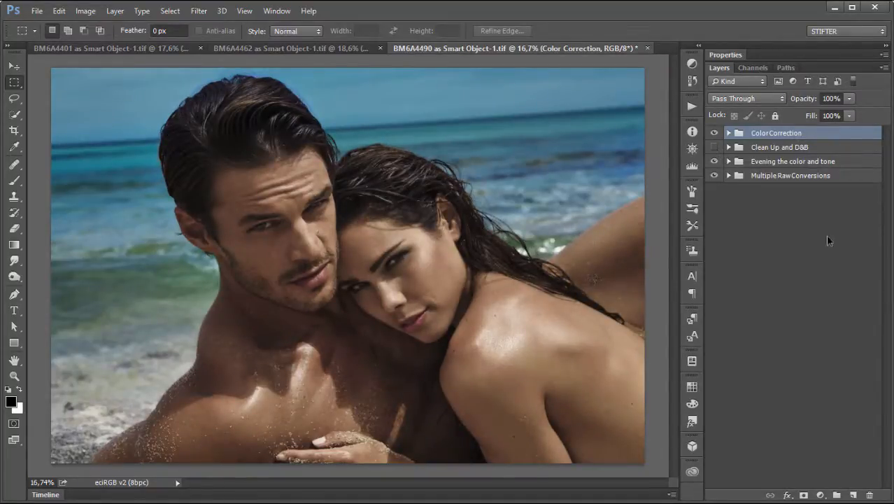
click(805, 150)
click(853, 495)
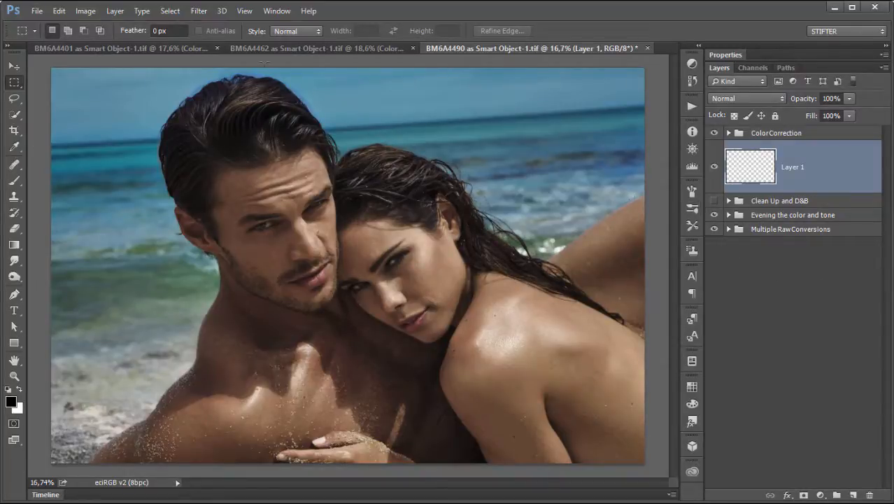
- Hide the Color Correction group and add a Curves adjustment layer above it
click(714, 133)
click(781, 134)
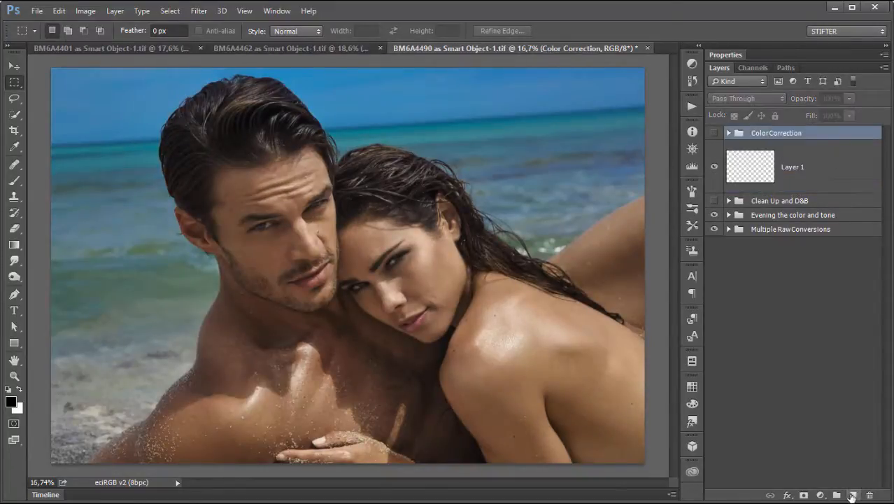
click(692, 63)
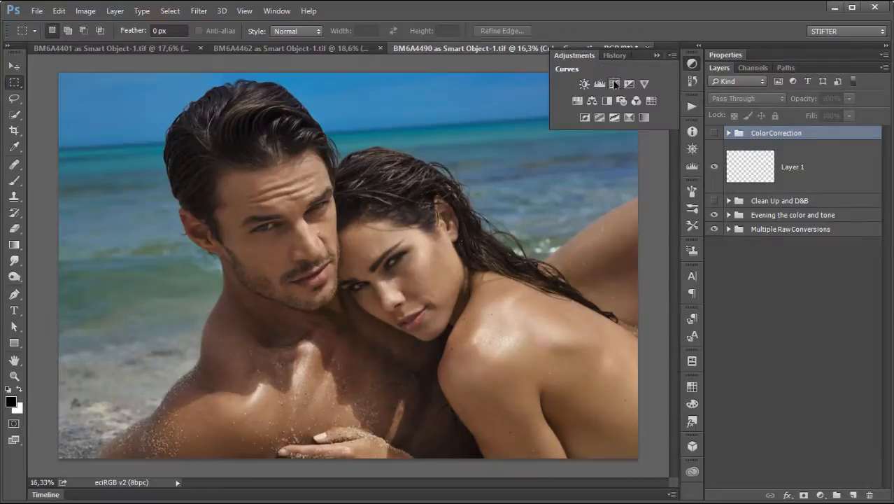
click(614, 83)
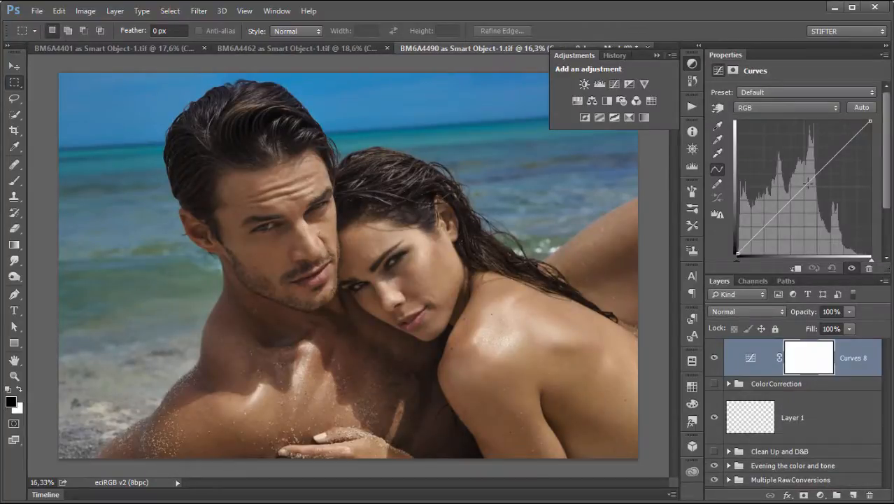
- Pull the RGB curve down in the shadows and midtones to darken the image, and set the Curves layer's blend mode to Luminosity
mouse_move(807, 184)
mouse_down()
mouse_move(819, 210)
mouse_move(822, 189)
mouse_up()
drag(772, 236, 772, 246)
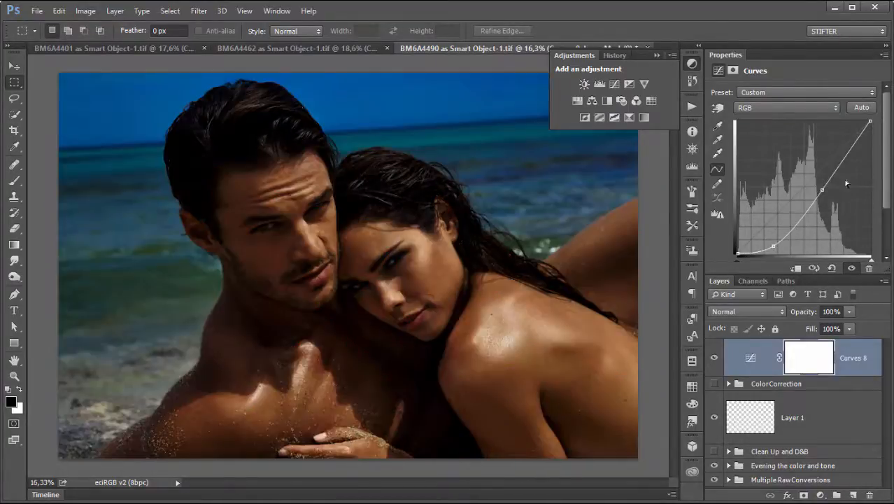
drag(821, 189, 821, 185)
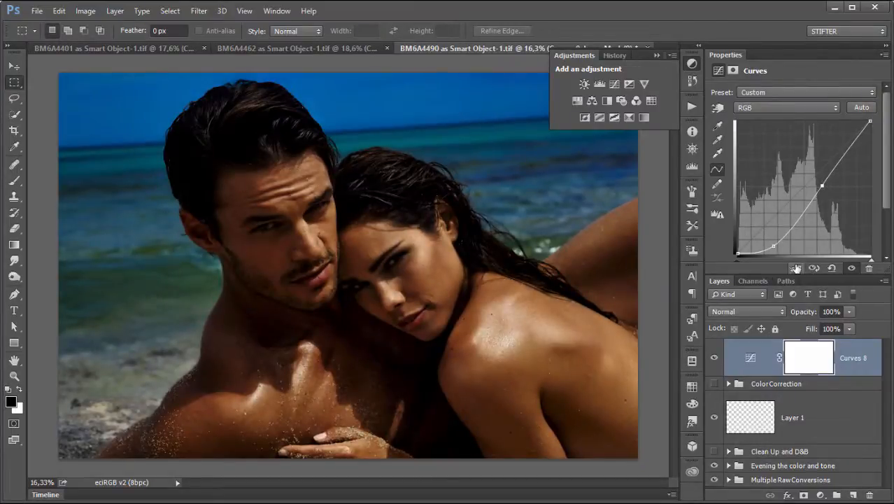
click(738, 311)
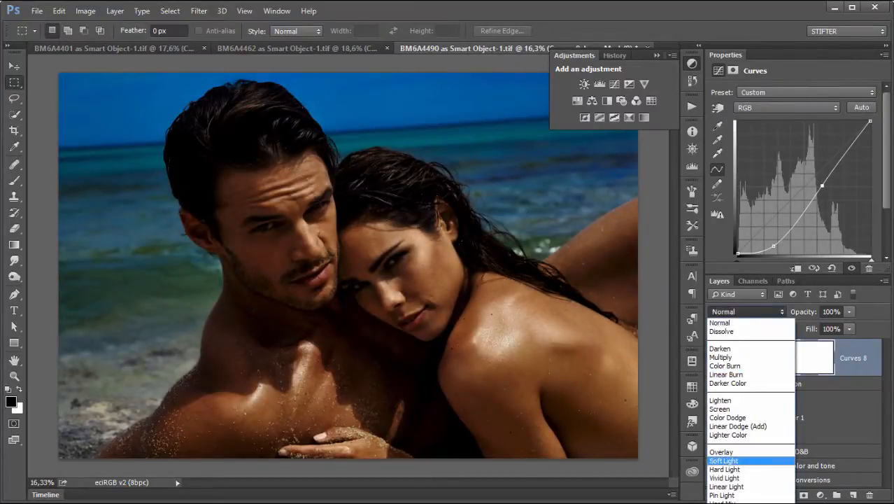
click(727, 495)
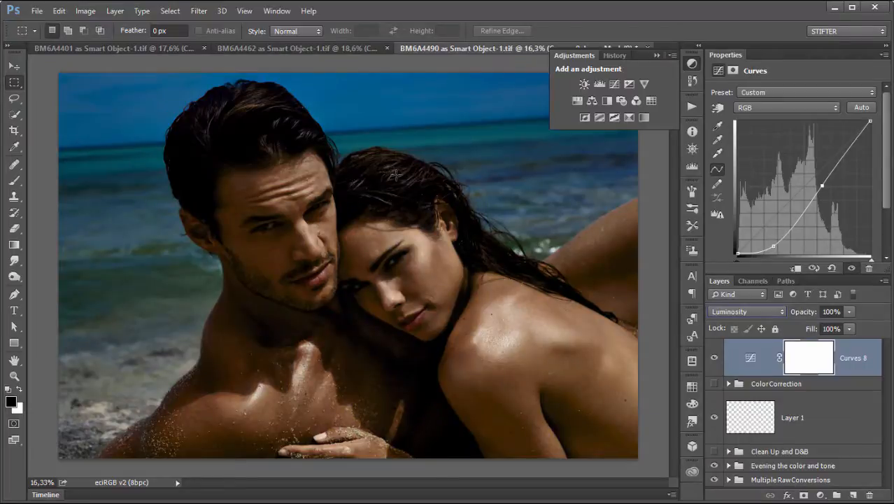
- Select Layer 1 and inspect the man's hair and forehead up close under the darkening Curves layer
click(749, 413)
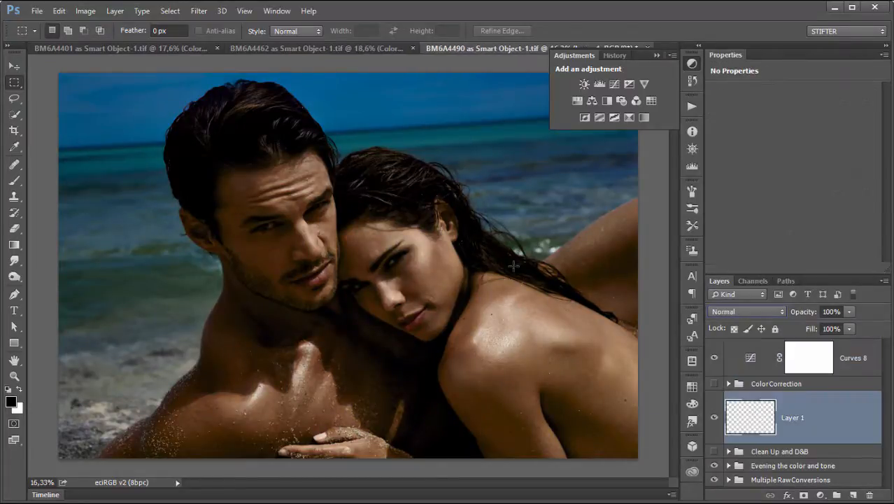
drag(142, 112, 444, 263)
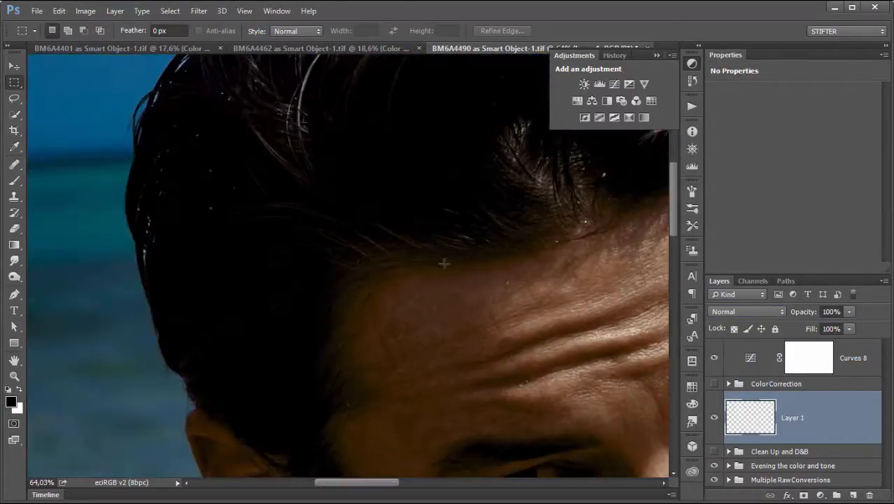
drag(409, 220, 375, 276)
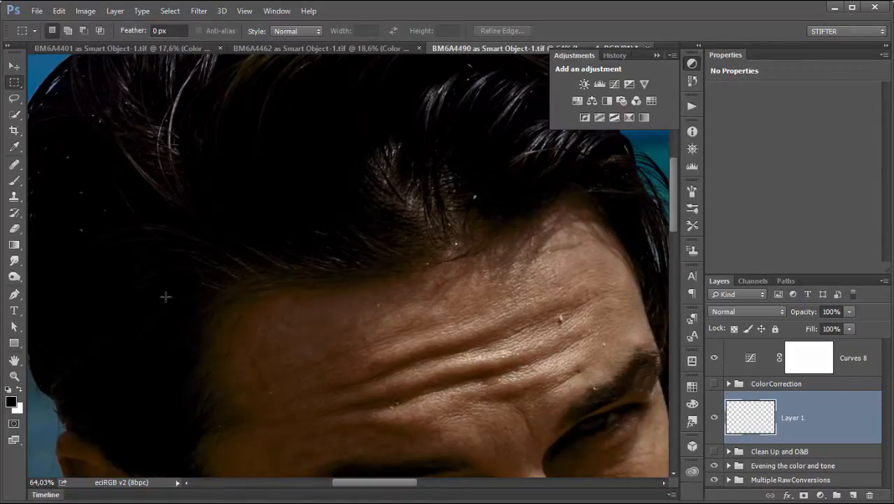
drag(204, 320, 201, 320)
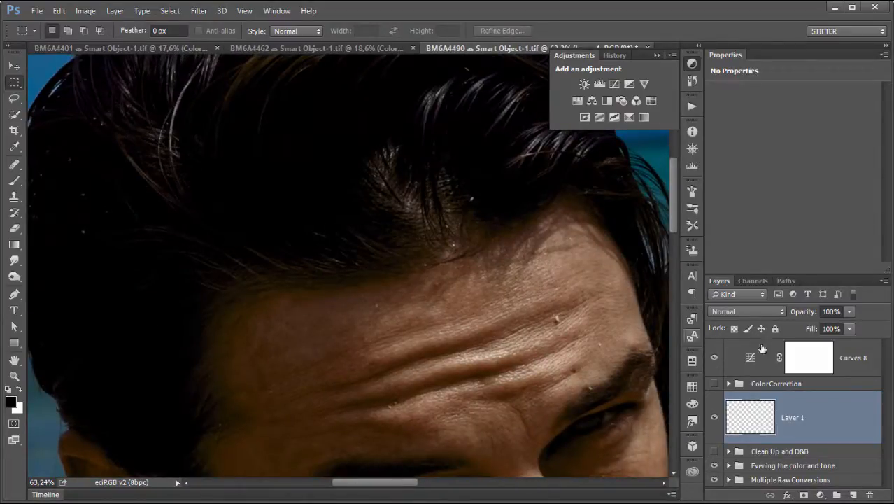
drag(120, 210, 123, 210)
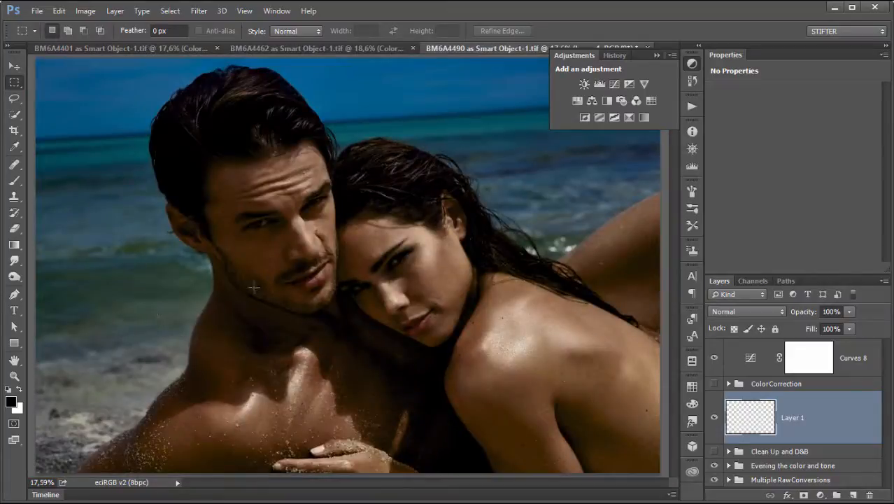
- Reset the Curves layer, raise its RGB curve to brighten the image, and inspect the man's hair and forehead
click(758, 350)
click(831, 268)
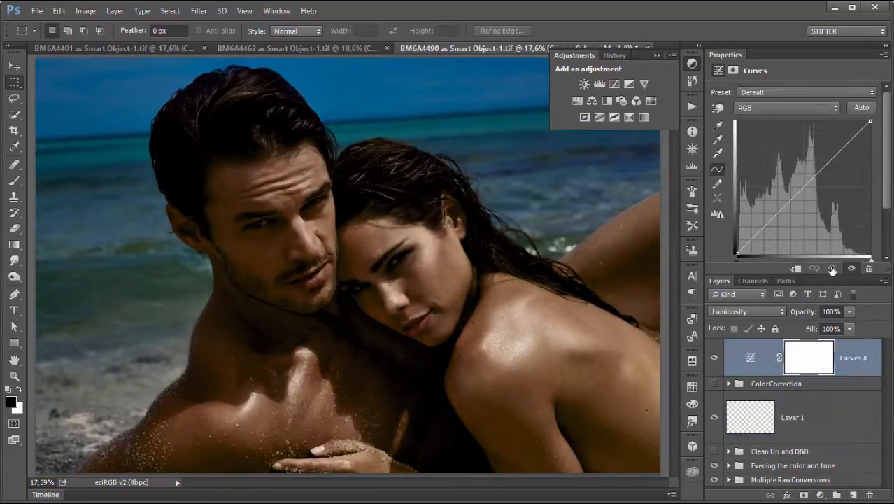
drag(815, 168, 812, 136)
drag(126, 109, 332, 236)
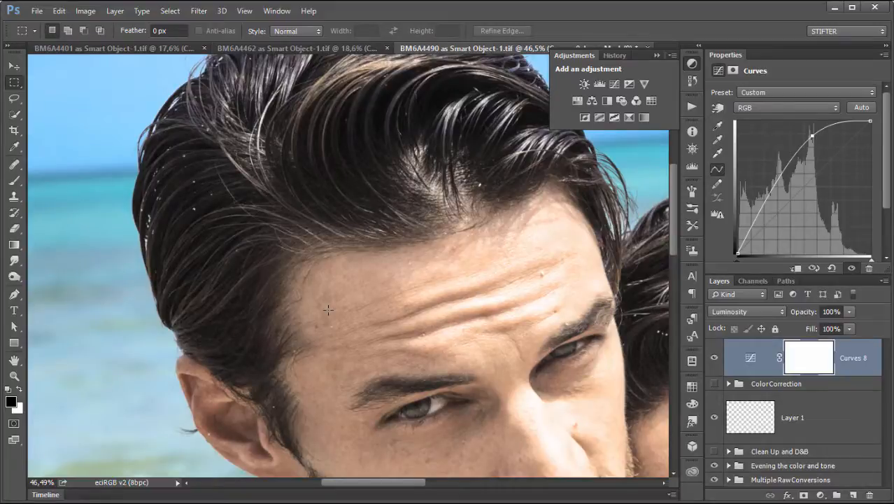
key(ctrl+0)
- Delete the Curves helper layer, show the Color Correction group again, and select Layer 1
click(870, 268)
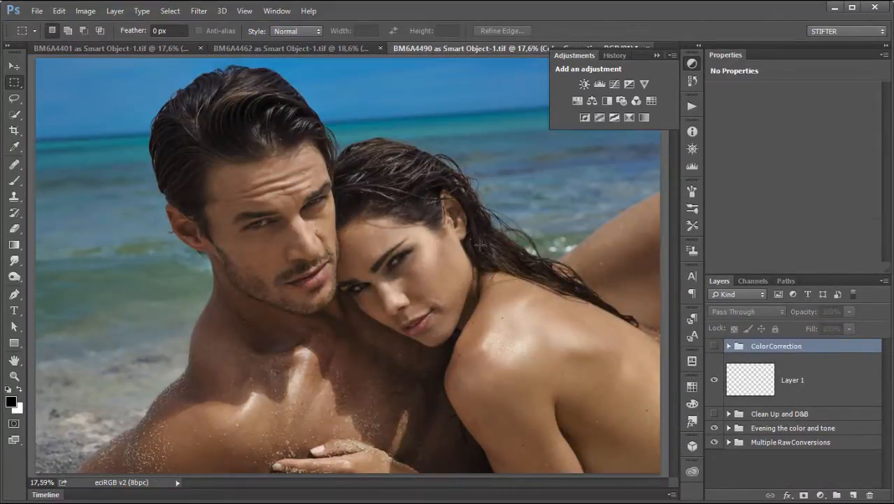
click(714, 345)
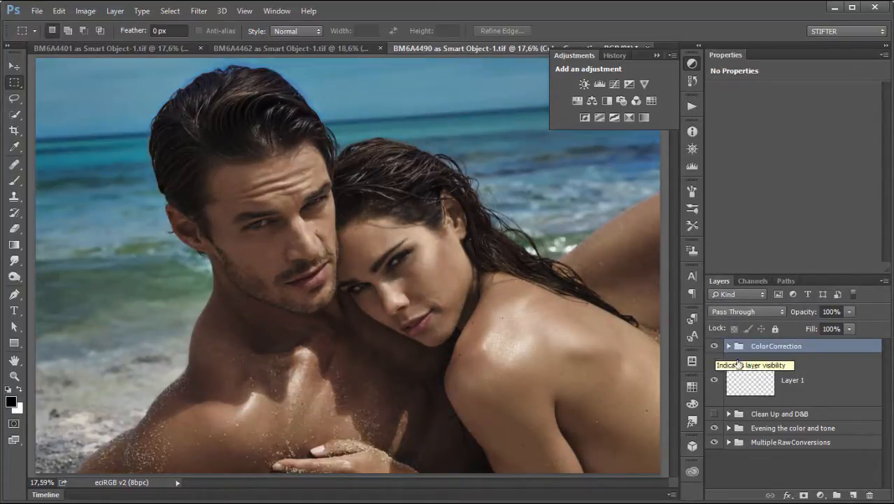
click(778, 379)
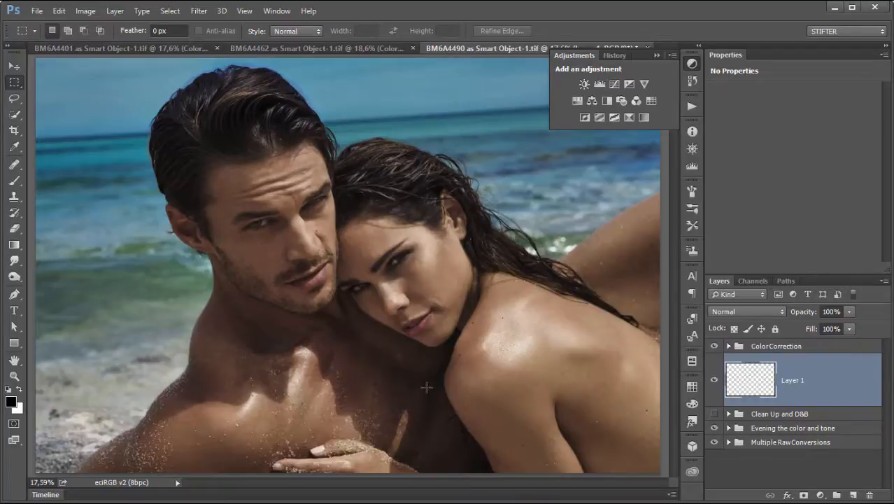
- Compare the image with and without the Color Correction group, also hiding the empty Layer 1
click(739, 347)
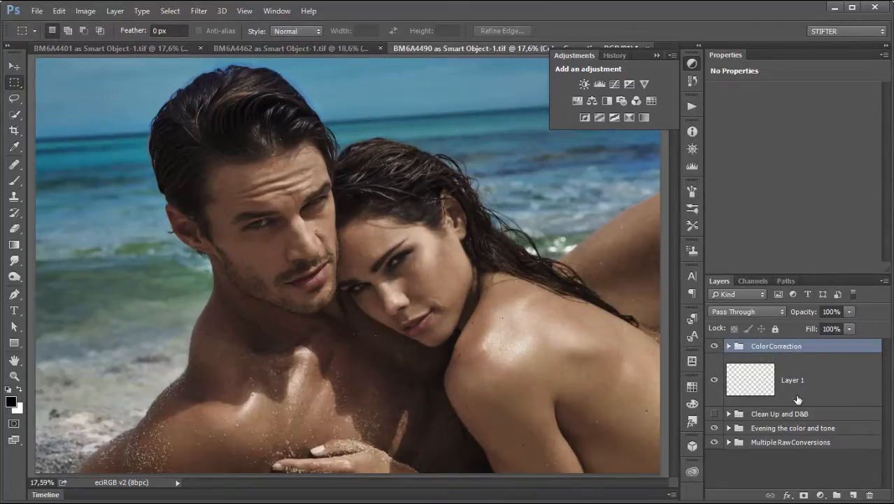
click(713, 345)
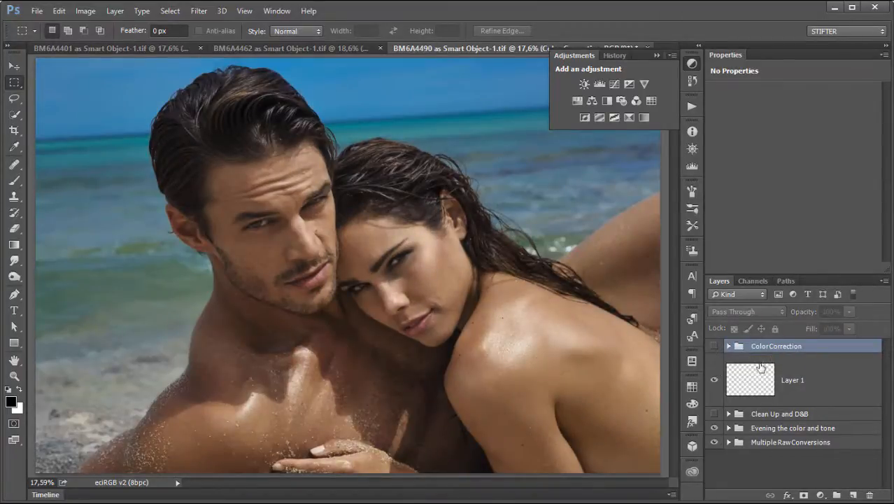
click(713, 381)
click(714, 345)
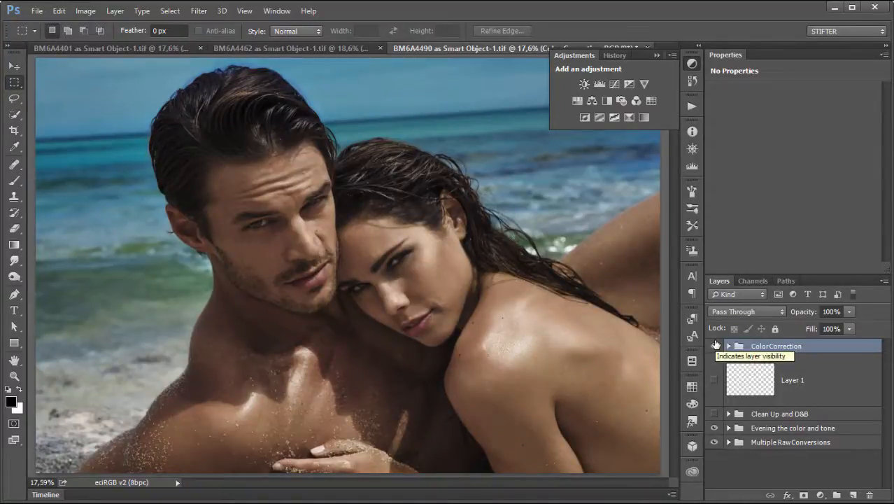
click(714, 345)
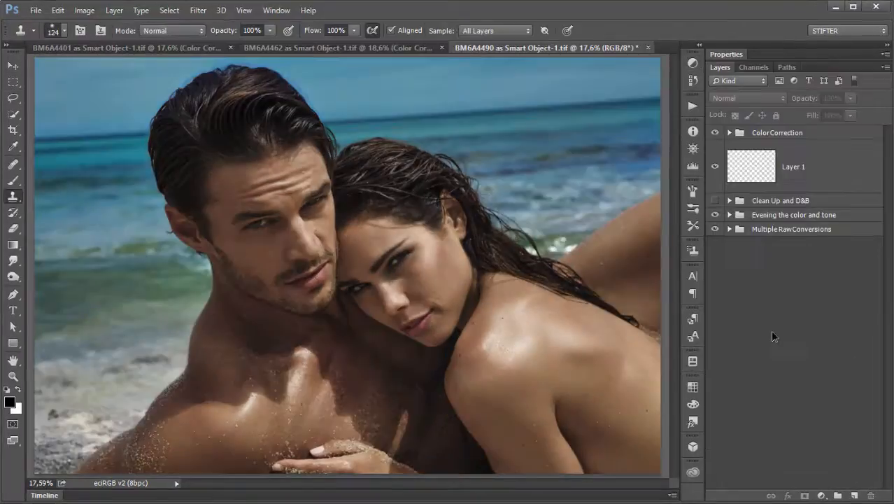
- Review how the Color Correction group affects the whole image by toggling its visibility, leaving it visible and Layer 1 selected
key(ctrl+0)
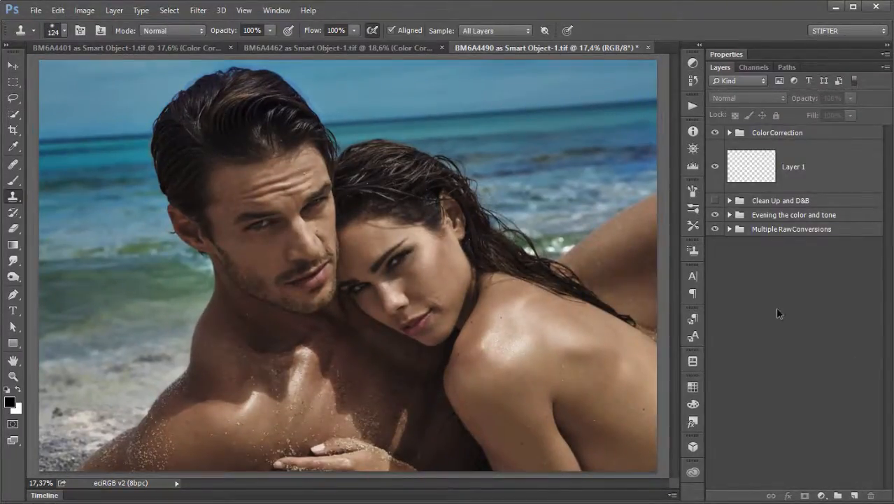
click(739, 170)
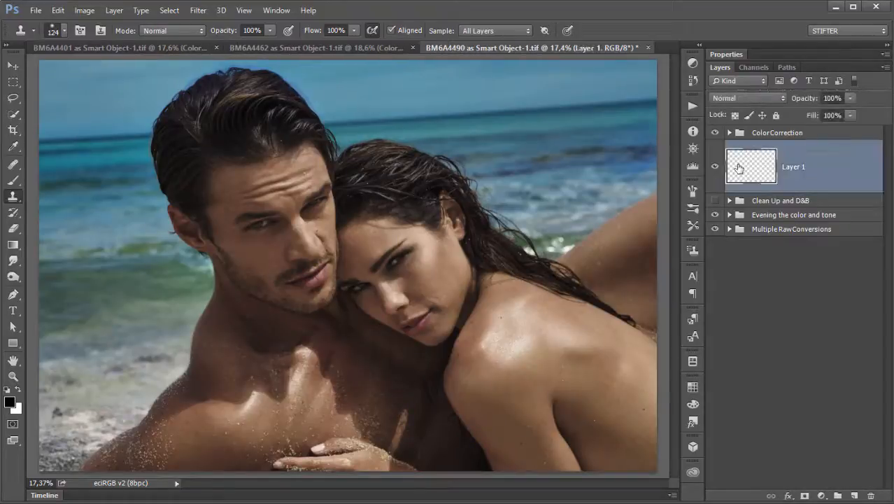
click(771, 133)
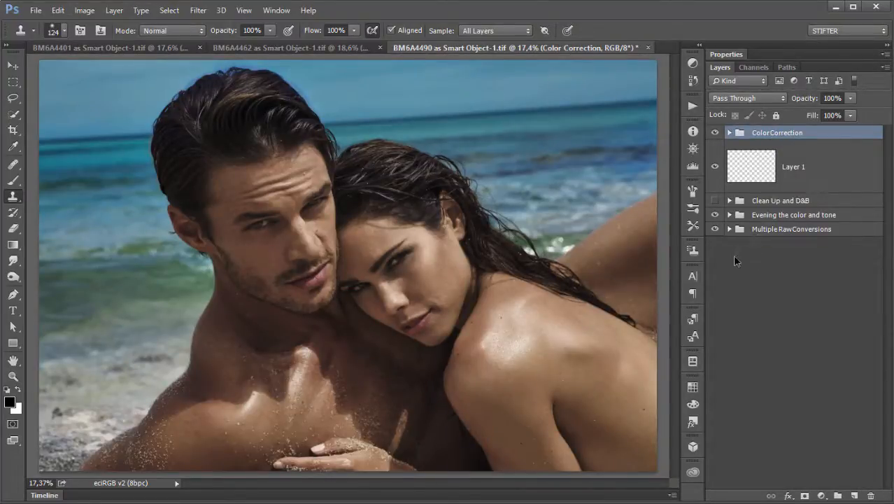
click(744, 176)
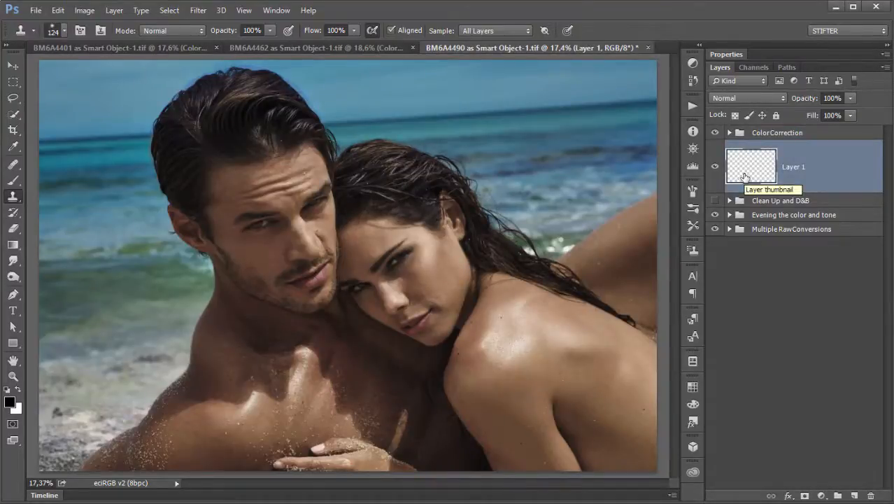
click(723, 133)
click(716, 133)
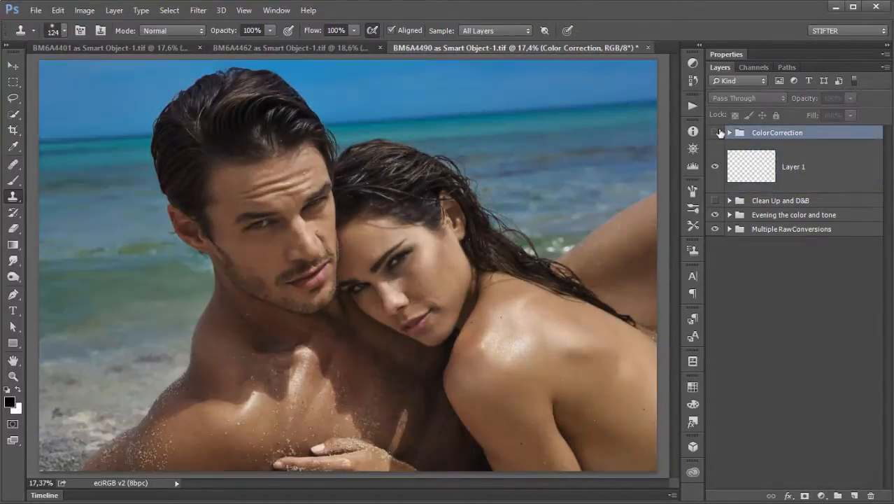
click(716, 132)
click(733, 170)
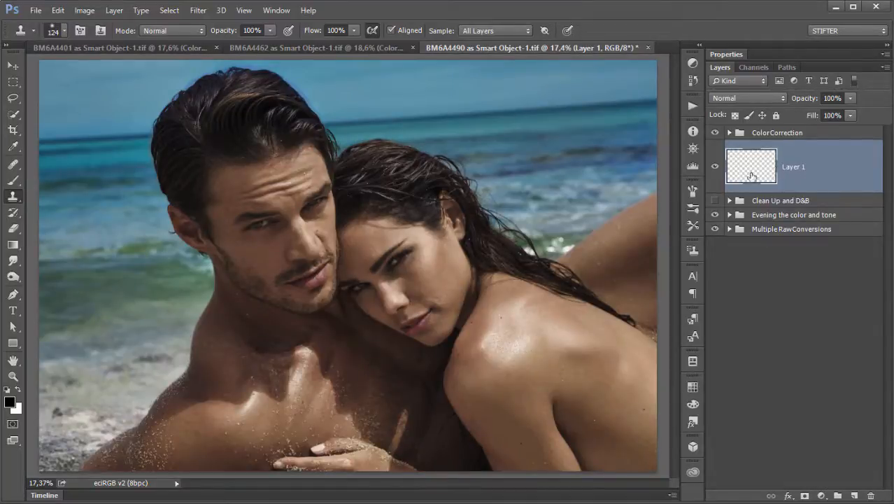
click(773, 136)
click(717, 133)
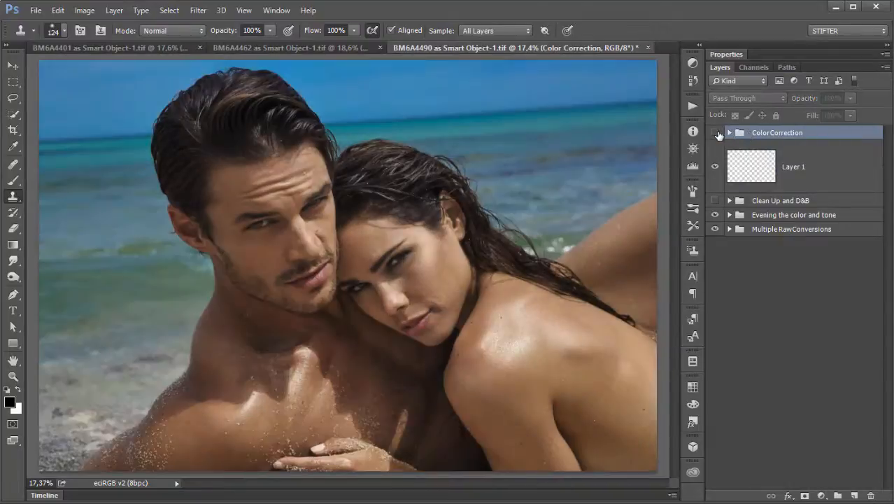
click(717, 134)
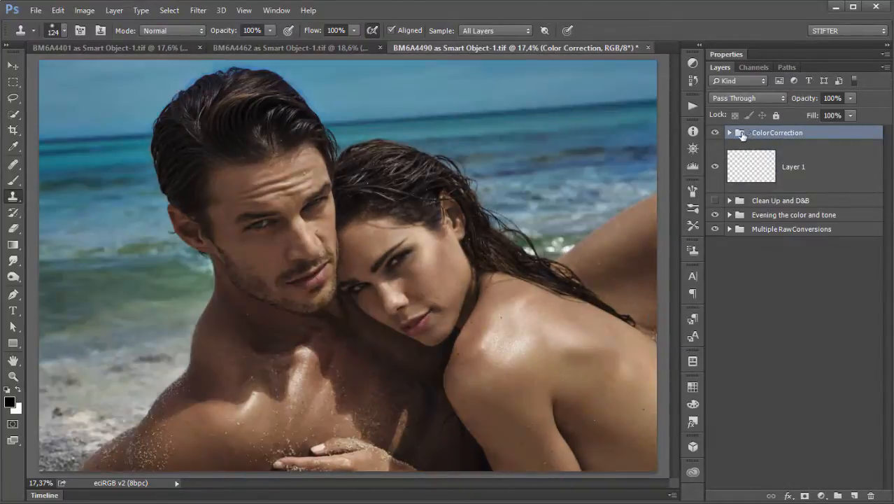
click(807, 161)
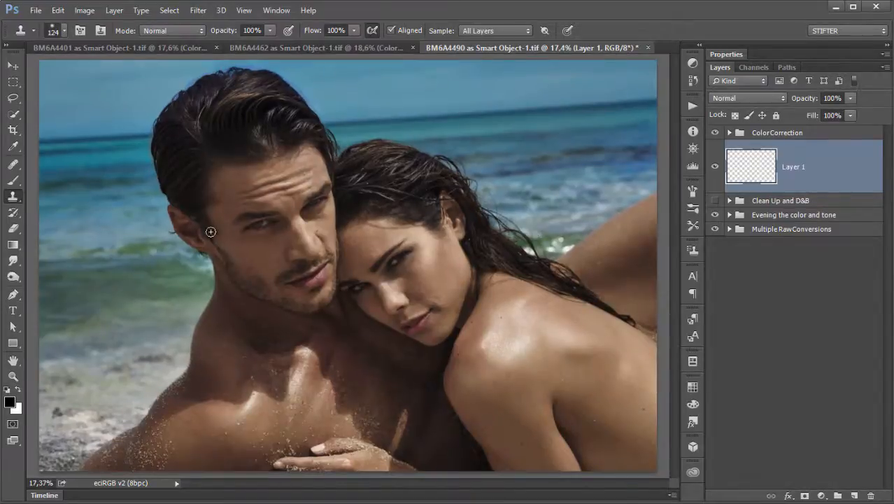
- At the man's ear, try the Clone Stamp sample modes Current & Below and Current Layer, and restore All Layers
drag(221, 186, 81, 303)
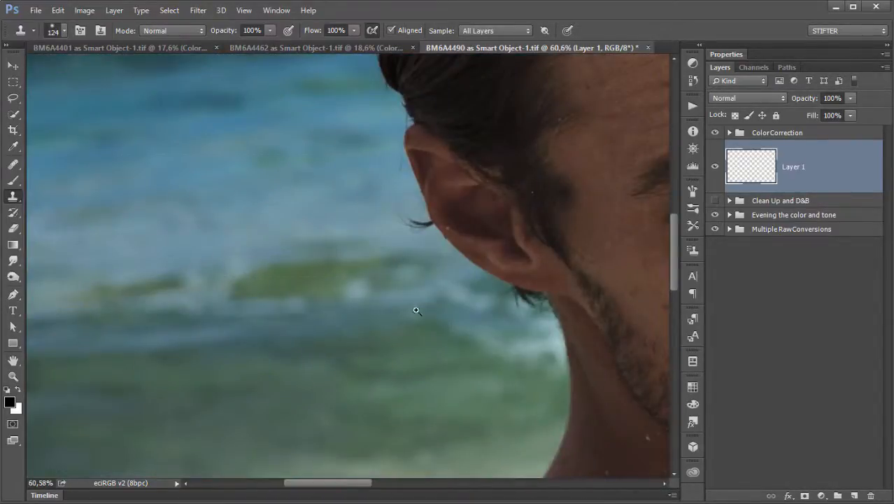
drag(409, 150, 501, 359)
scroll(465, 312, down, 3)
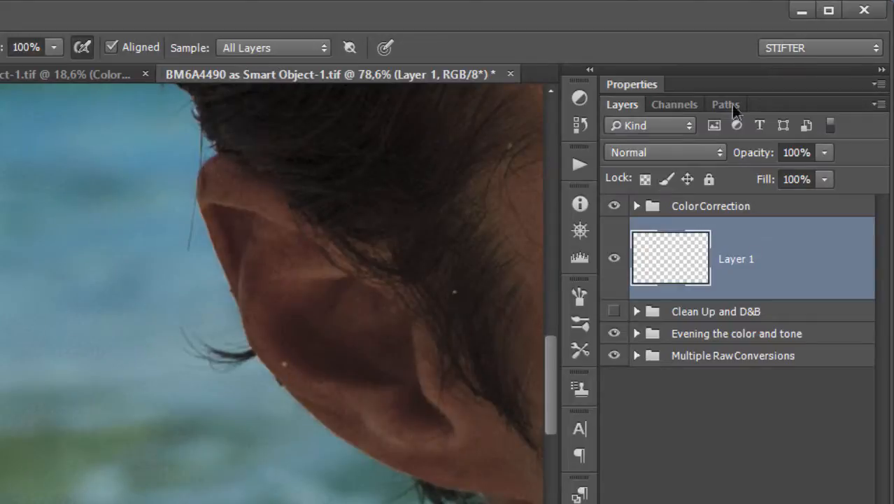
click(278, 42)
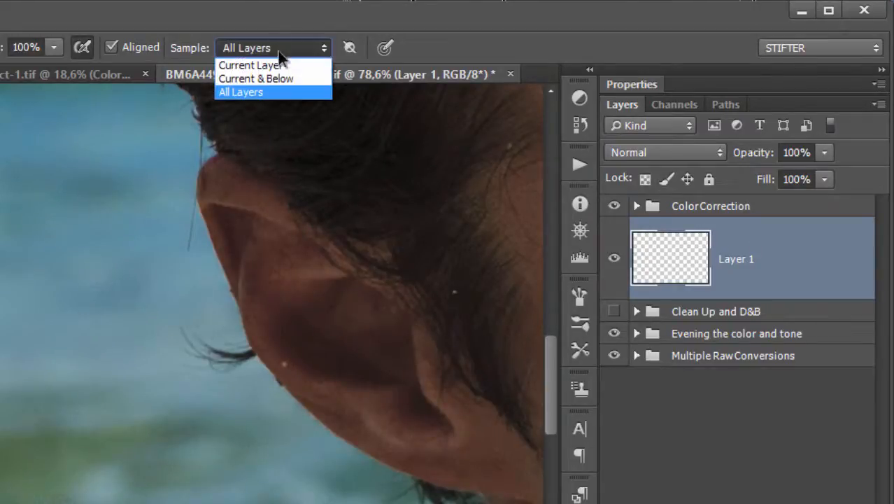
click(287, 80)
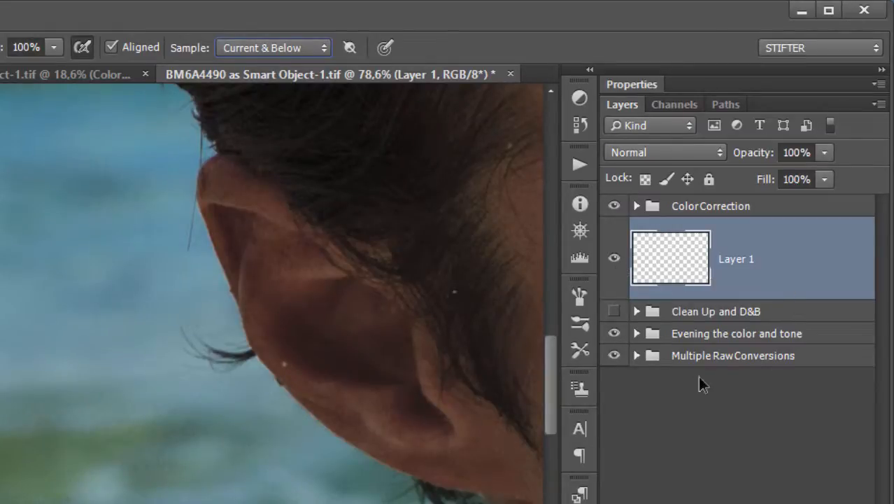
click(272, 49)
click(301, 65)
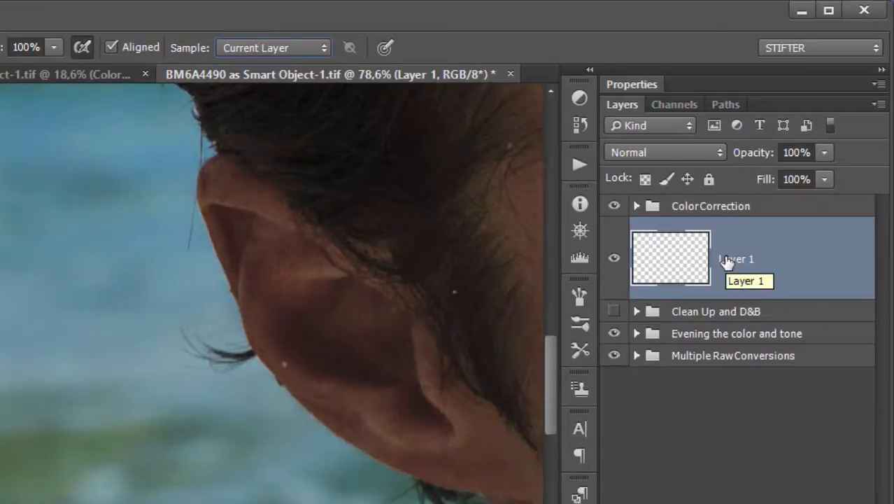
click(266, 49)
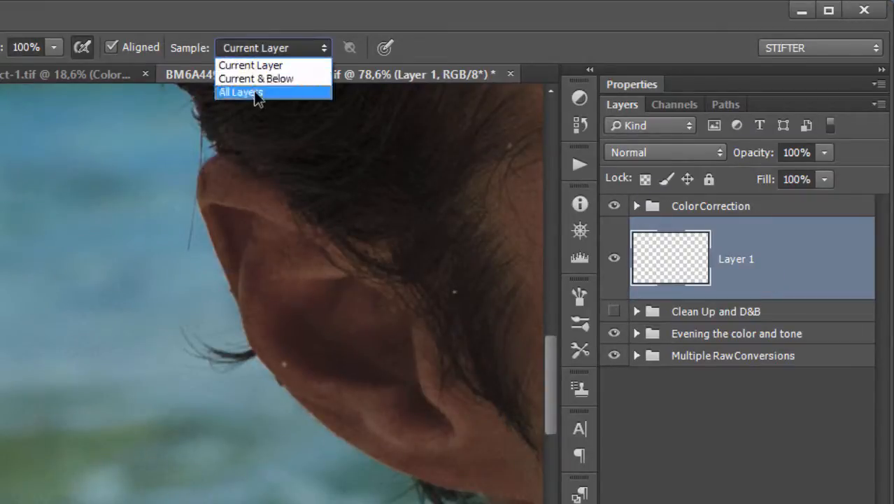
click(292, 91)
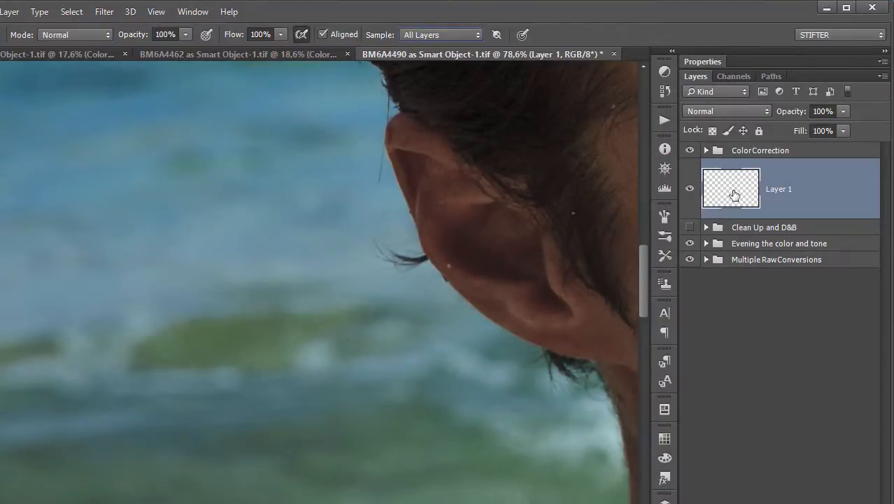
- Show the hidden Color Balance layer at the top of the Color Correction group, collapse the group, and select Layer 1
click(809, 153)
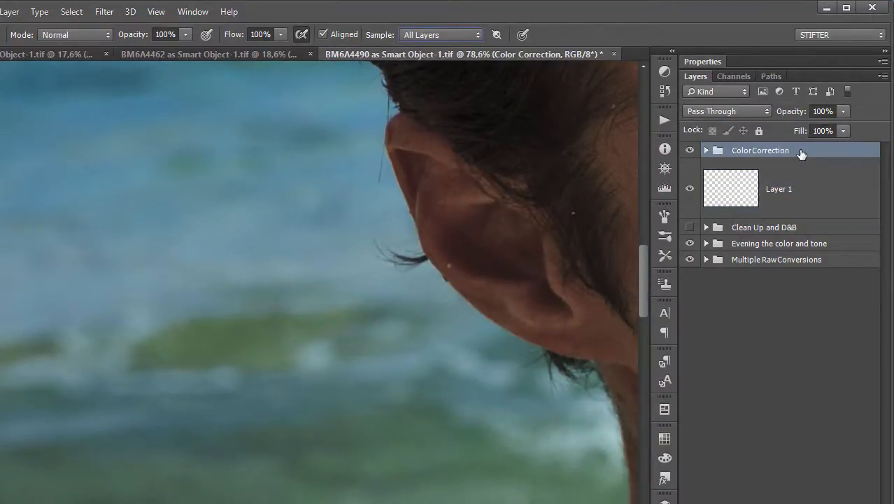
click(707, 151)
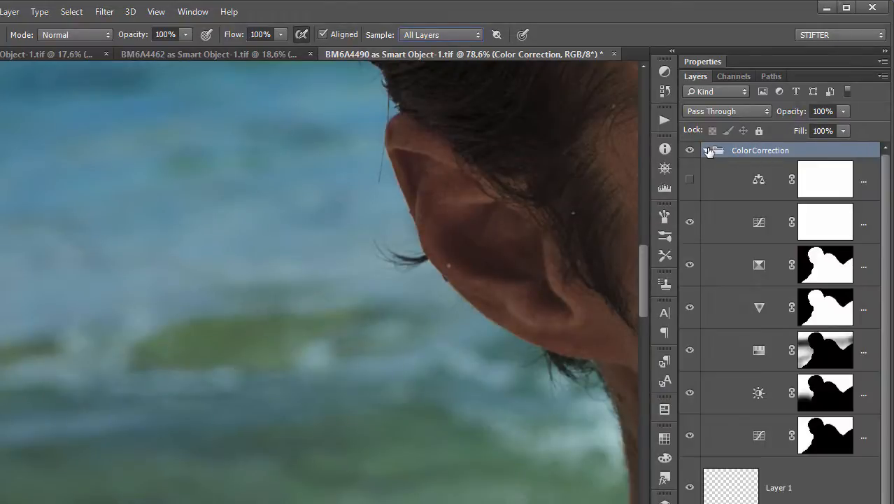
click(691, 180)
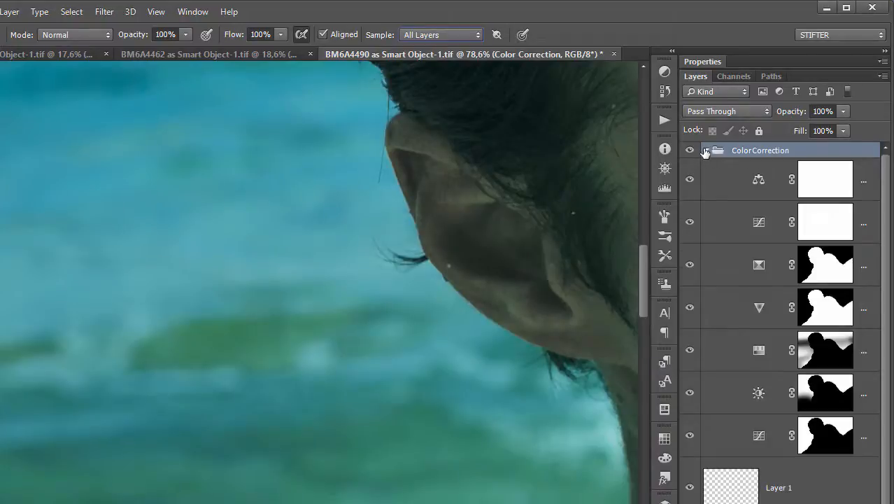
click(705, 150)
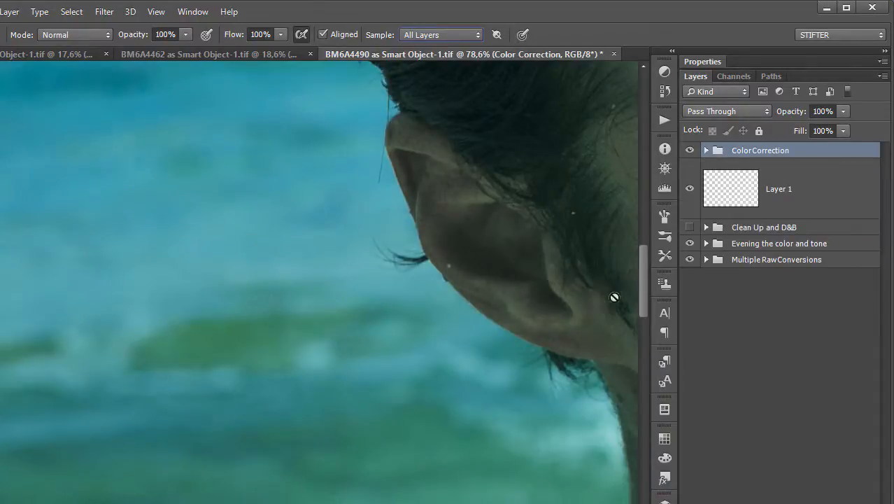
click(834, 199)
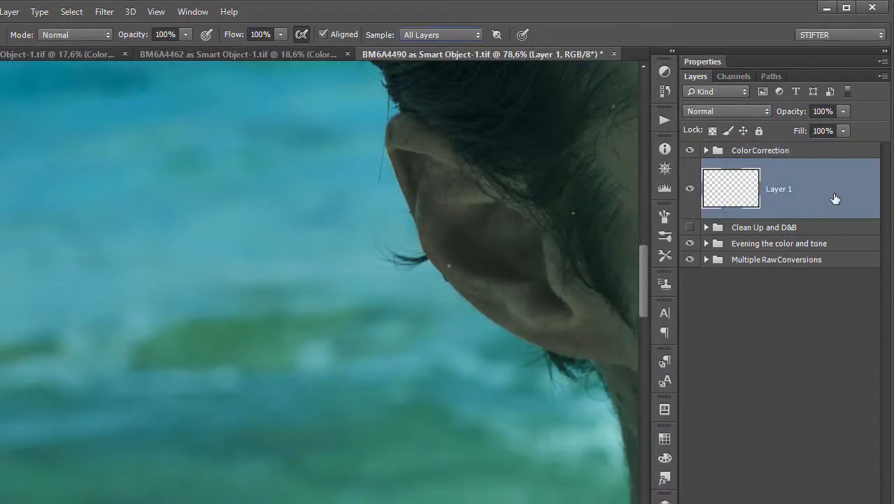
- Clone a lighter area of water over the green patch beside the ear on Layer 1, sampling All Layers
alt+click(306, 249)
click(379, 315)
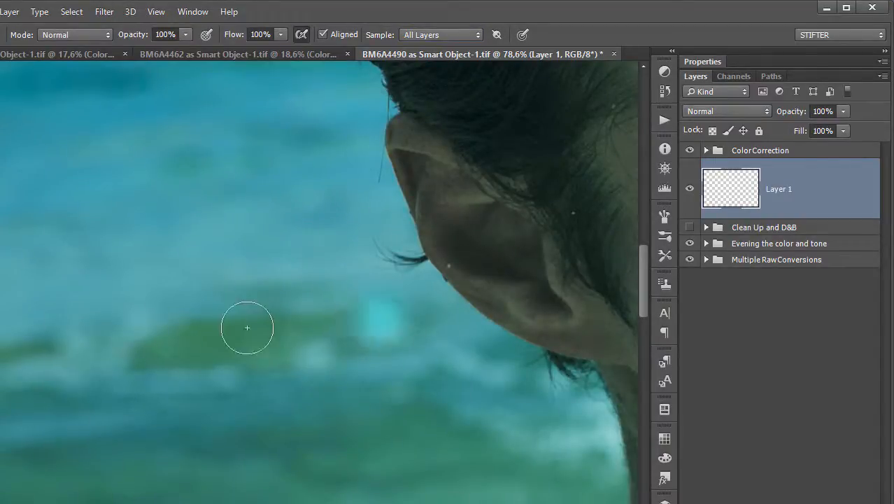
mouse_move(247, 327)
mouse_down()
mouse_move(127, 347)
mouse_move(146, 356)
mouse_move(242, 352)
mouse_move(403, 334)
mouse_move(414, 321)
mouse_move(387, 305)
mouse_move(295, 303)
mouse_up()
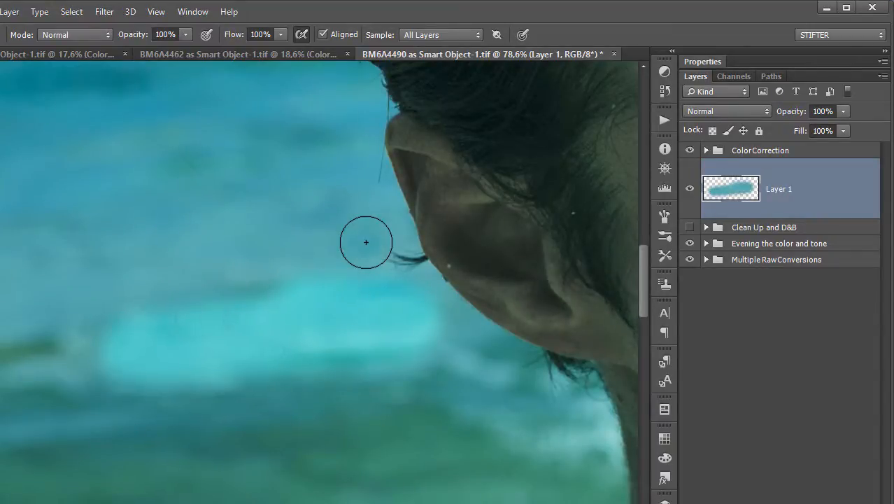
scroll(366, 241, down, 1)
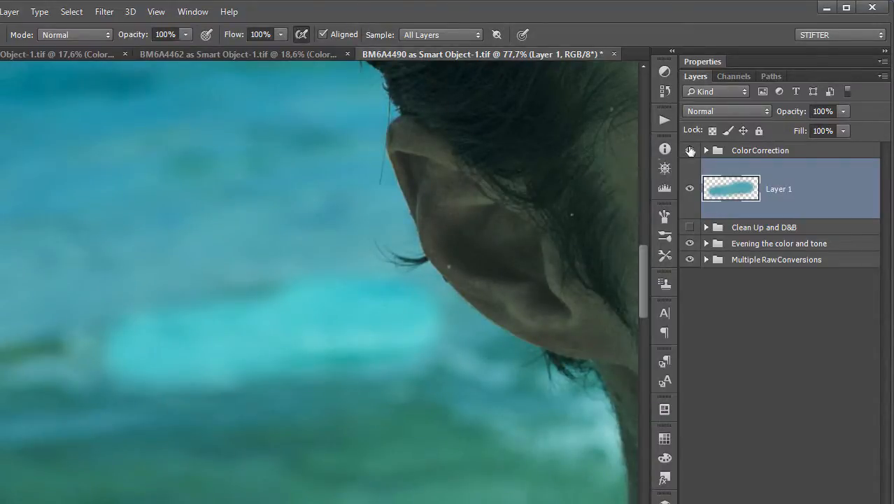
- Compare the cloned water with the Color Correction group hidden and shown, and undo the clone stroke
click(690, 150)
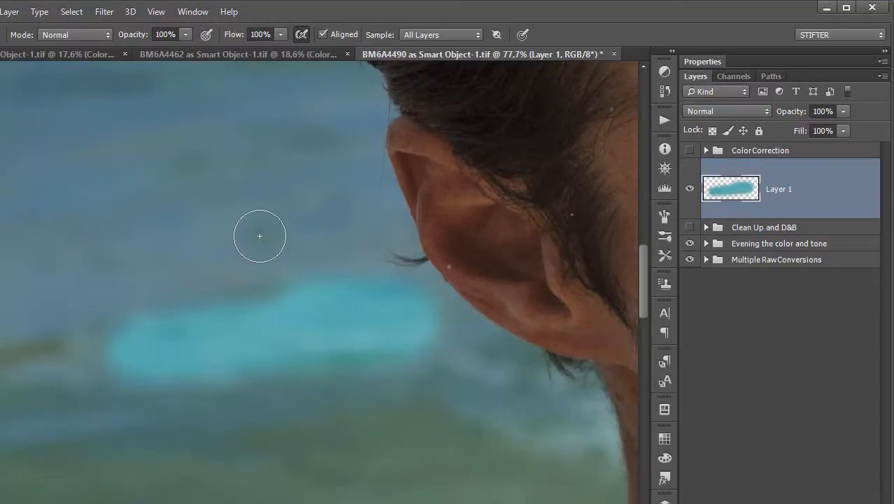
click(690, 150)
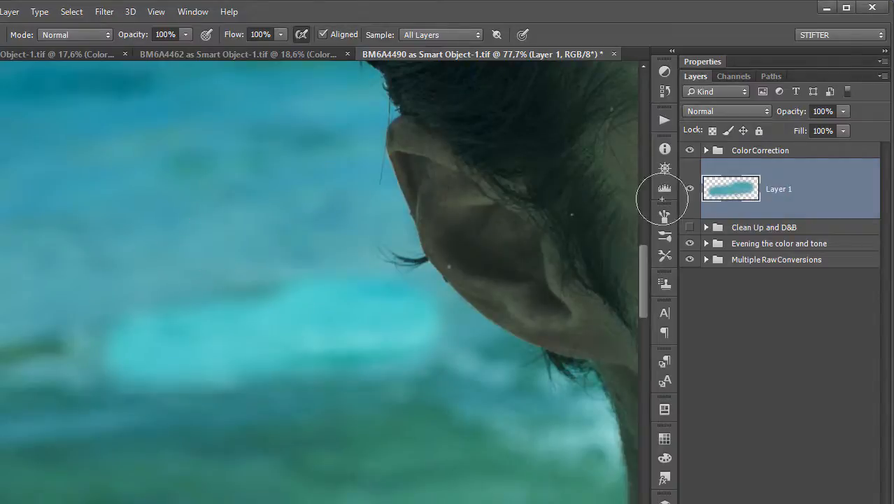
key(ctrl+z)
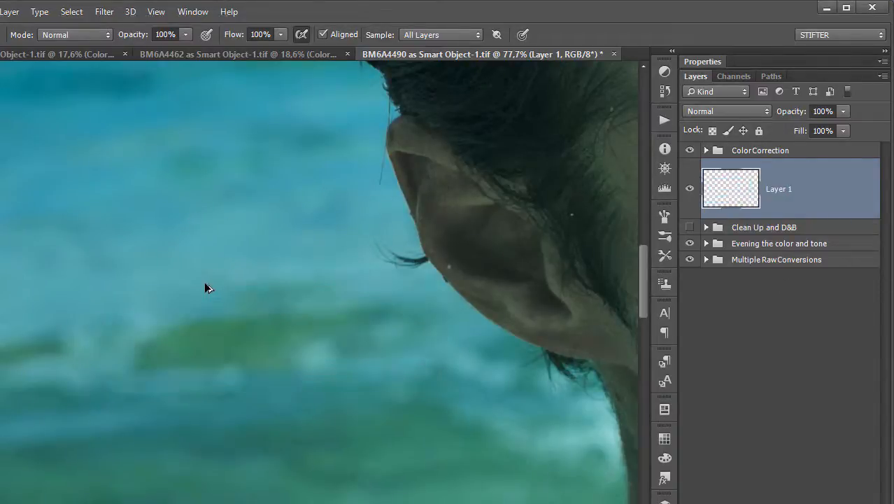
- Set the Clone Stamp to ignore adjustment layers when sampling, and clone water over the green patch on Layer 1
click(496, 33)
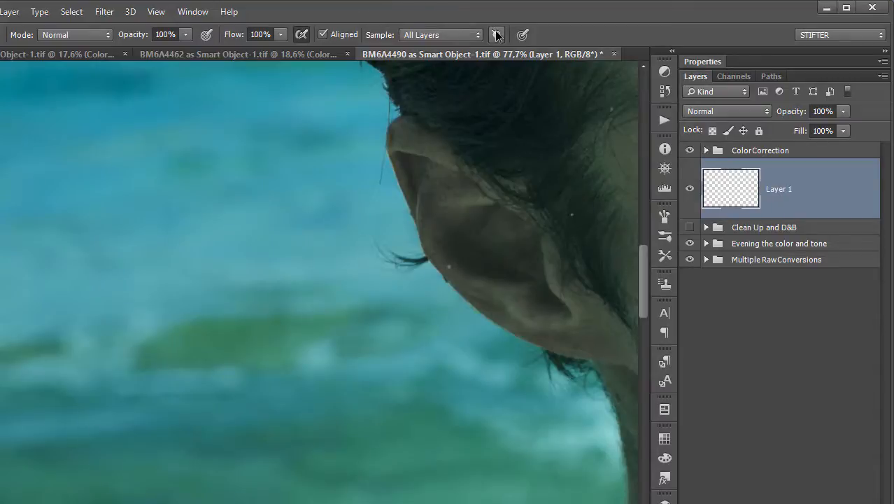
click(496, 35)
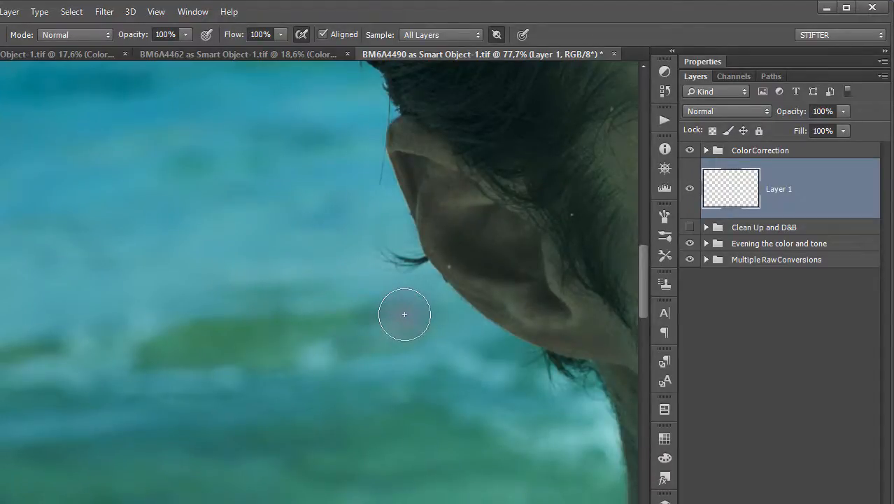
mouse_move(401, 314)
mouse_down()
mouse_move(144, 354)
mouse_move(227, 358)
mouse_move(324, 348)
mouse_move(388, 328)
mouse_move(169, 321)
mouse_move(419, 372)
mouse_up()
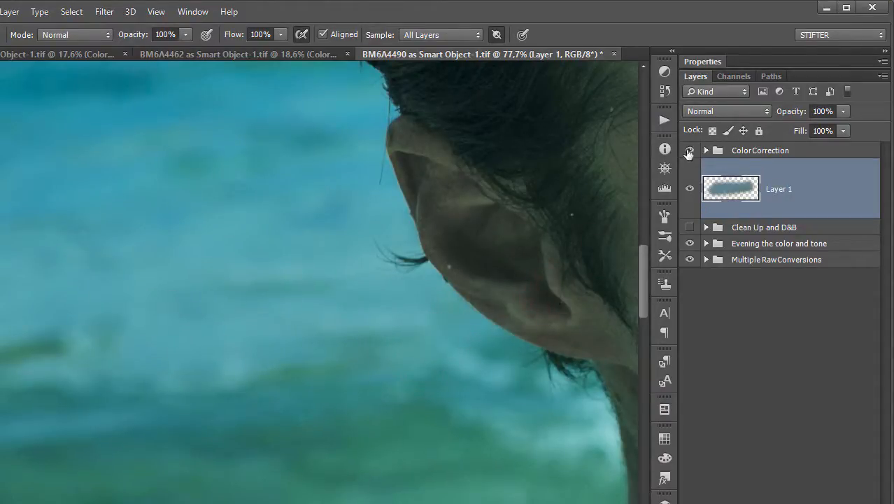
- Check the cloned water with the Color Correction group hidden and shown, and undo the clone strokes on Layer 1
click(689, 151)
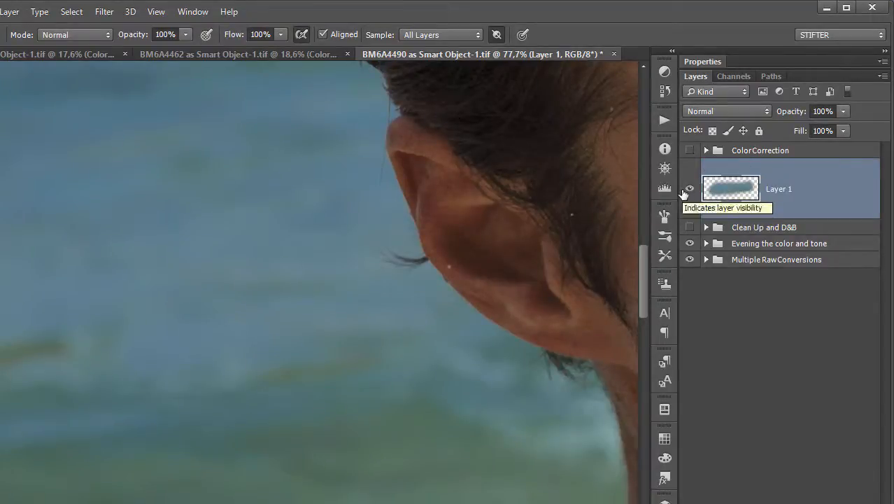
click(689, 151)
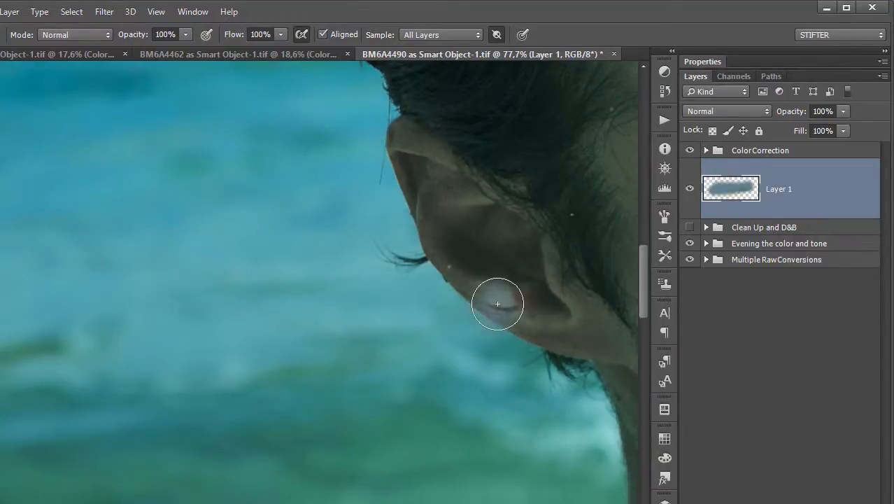
key(ctrl+z)
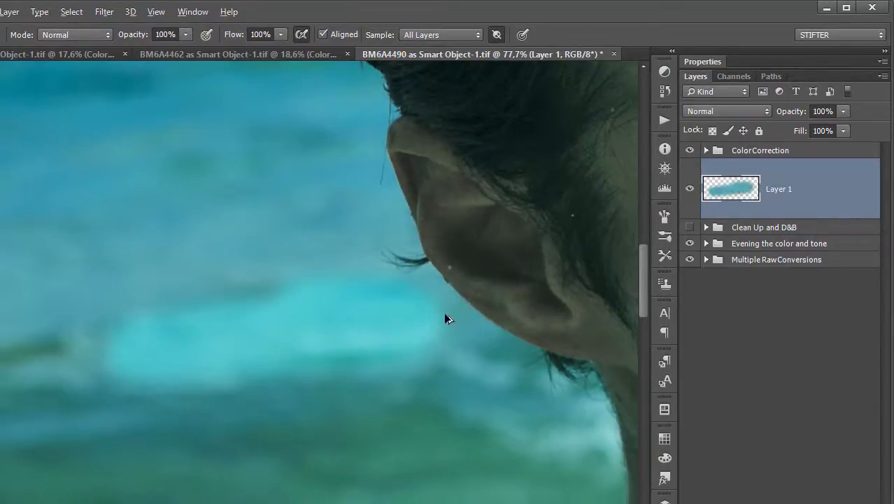
key(ctrl+alt+z)
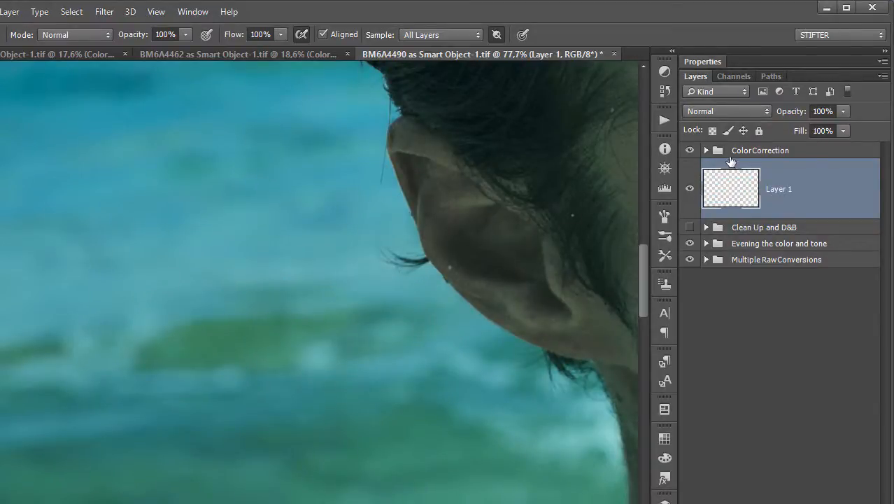
- Stop ignoring adjustment layers, set the Clone Stamp sample mode to Current & Below, and clone water over the green patch
click(498, 37)
click(475, 35)
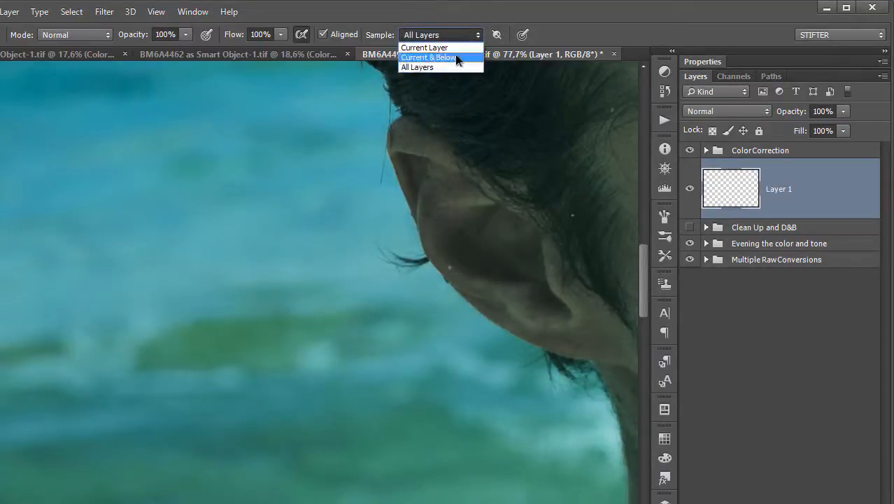
click(456, 57)
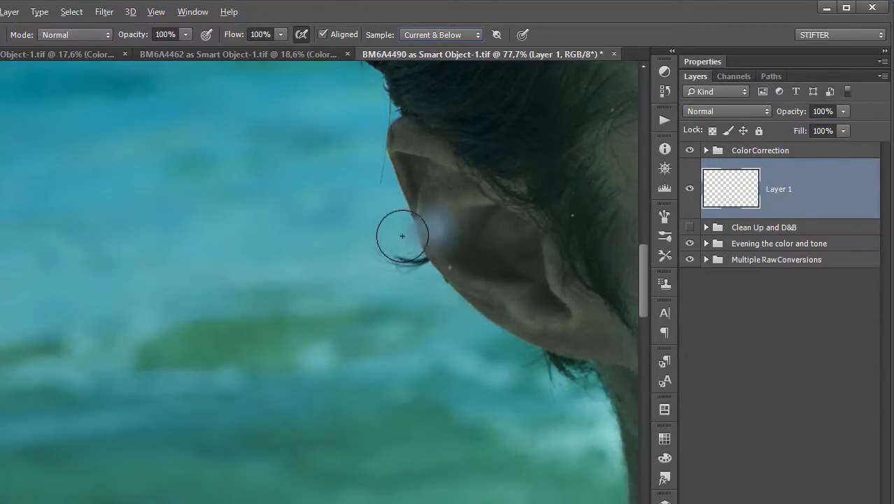
alt+click(337, 253)
mouse_move(304, 331)
mouse_down()
mouse_move(215, 325)
mouse_move(152, 340)
mouse_move(293, 350)
mouse_move(407, 338)
mouse_move(239, 349)
mouse_up()
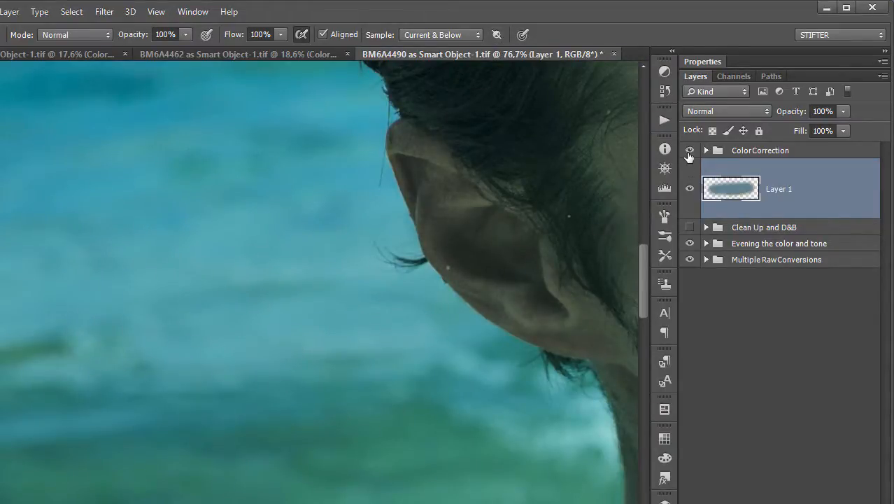
- With the Color Correction group hidden, compare the image with and without Layer 1, and show the group again
click(690, 150)
click(689, 188)
click(690, 189)
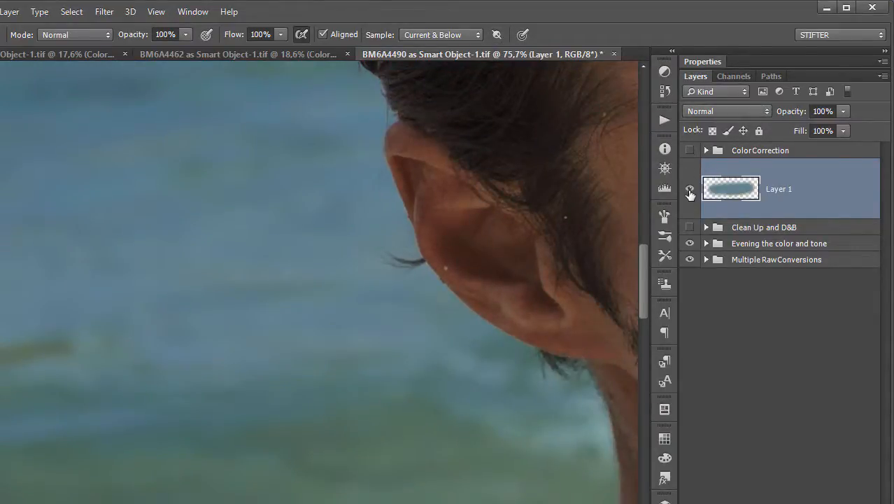
click(690, 190)
click(689, 190)
click(690, 150)
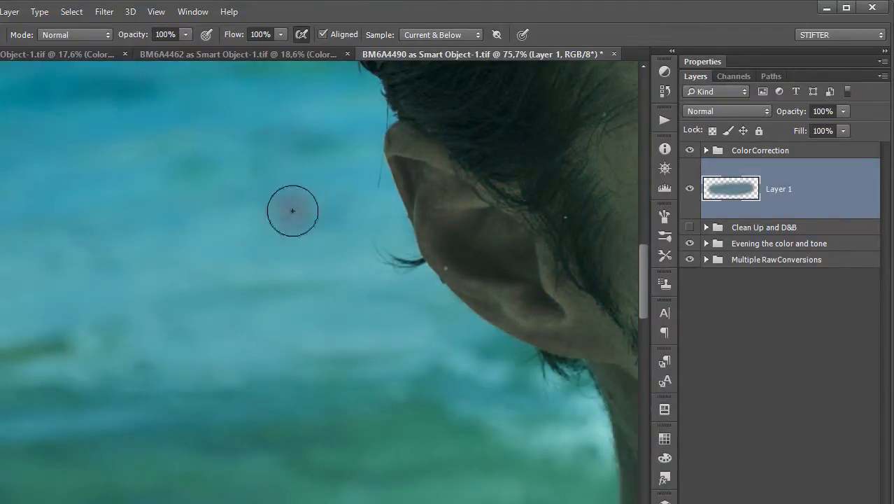
click(447, 35)
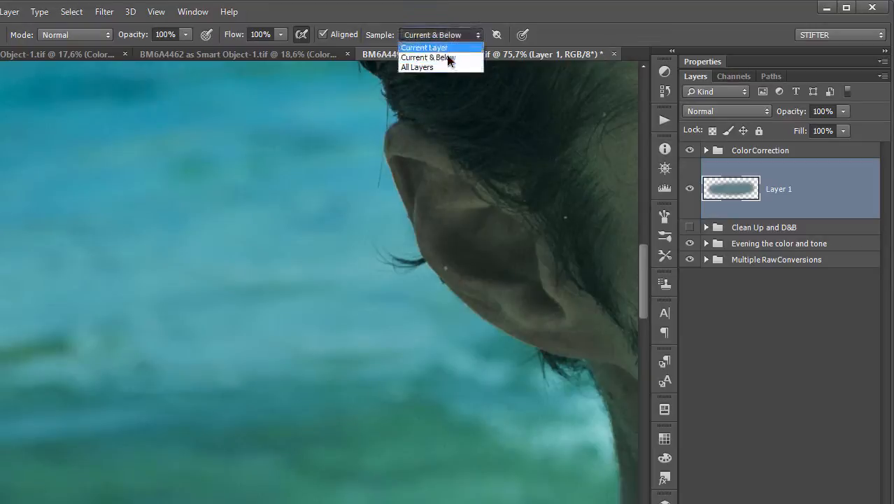
click(451, 57)
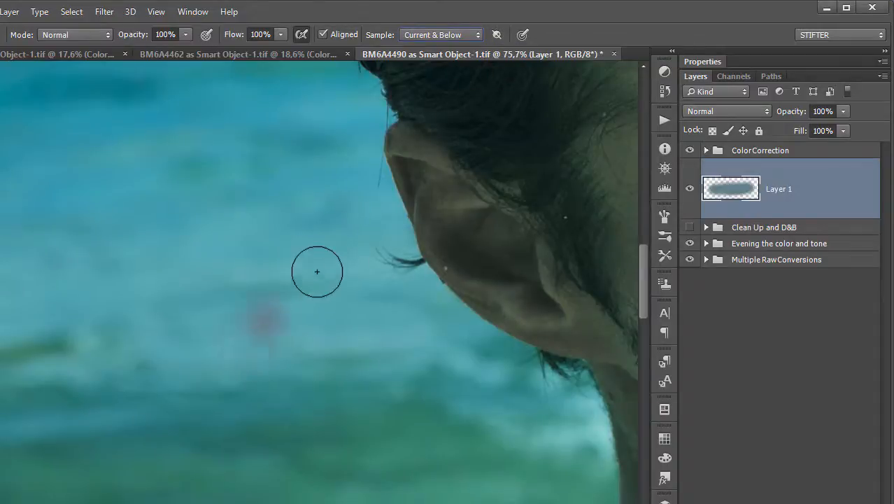
click(430, 263)
key(ctrl+z)
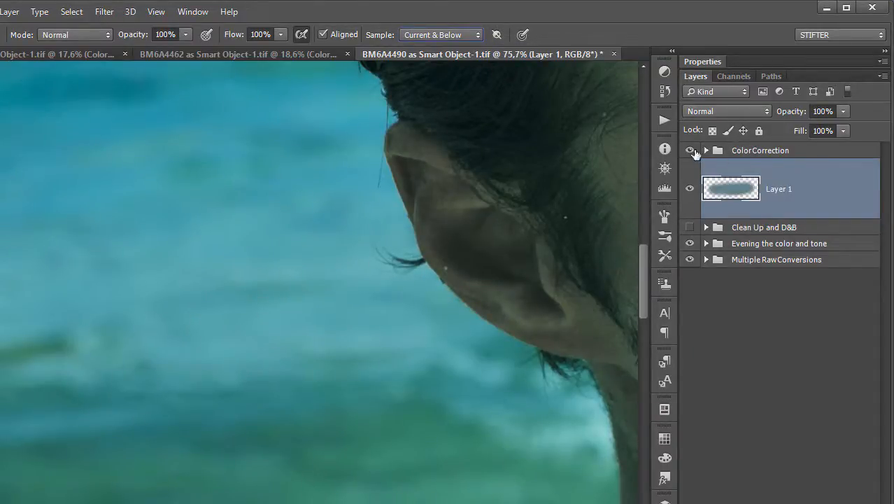
click(521, 253)
key(ctrl+z)
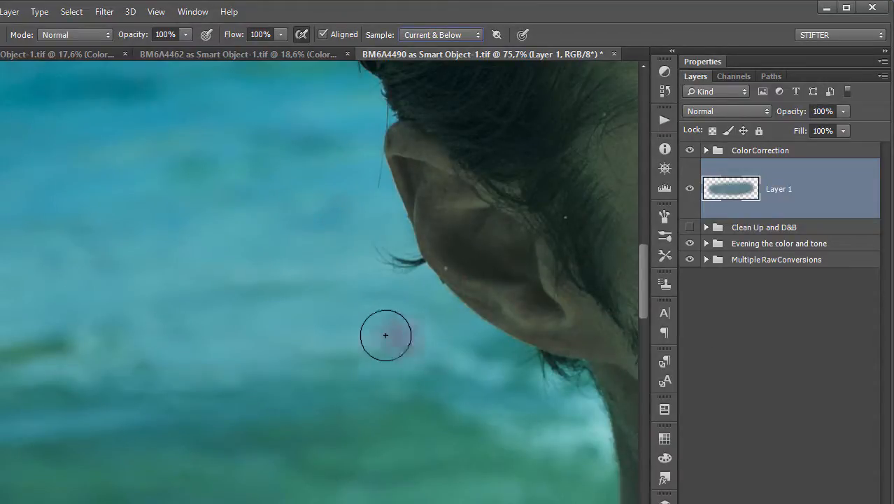
drag(458, 378, 427, 398)
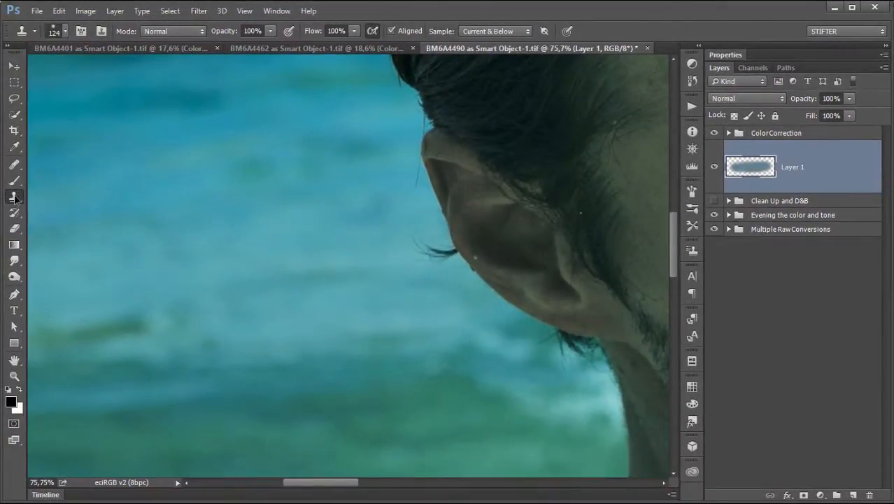
- Try deleting Layer 1, undo the deletion, and clear the clone stroke from the layer
click(868, 494)
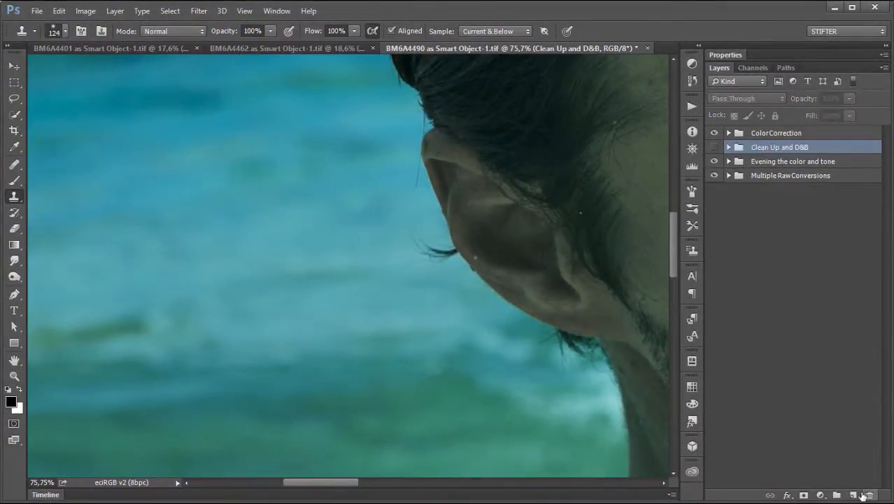
key(ctrl+z)
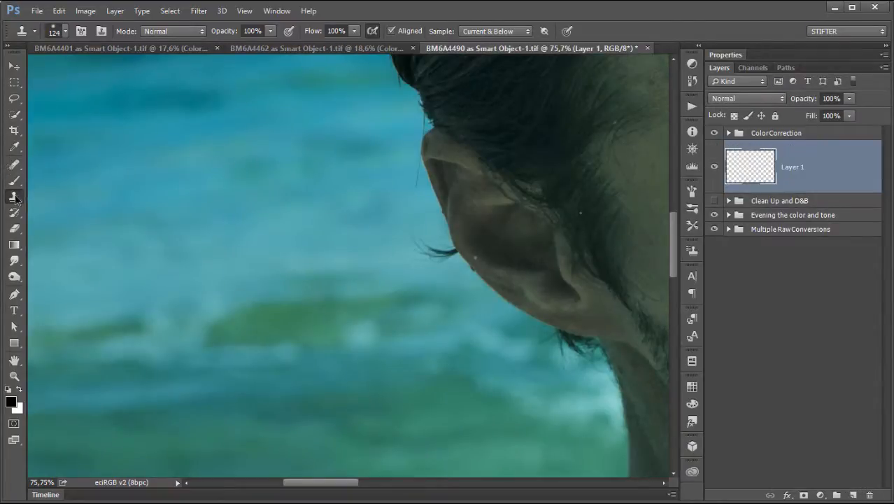
- Switch to the Healing Brush Tool and review its sample modes, keeping All Layers
drag(22, 168, 126, 175)
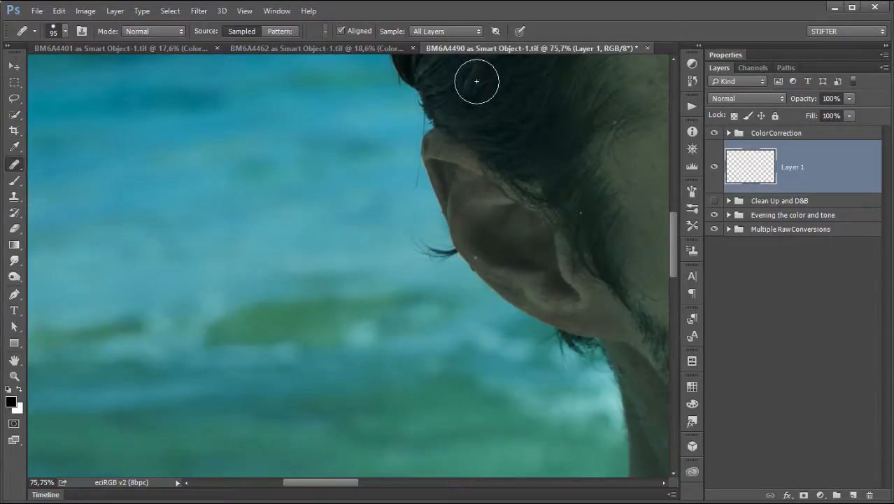
click(462, 32)
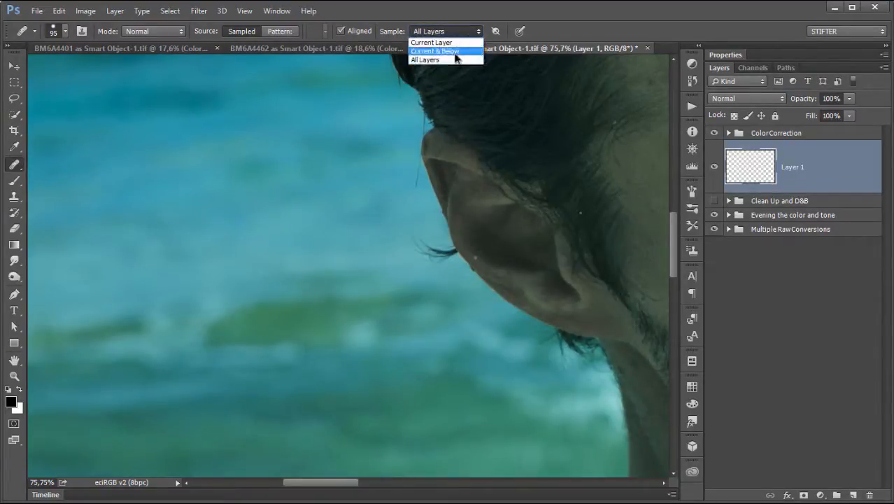
click(458, 59)
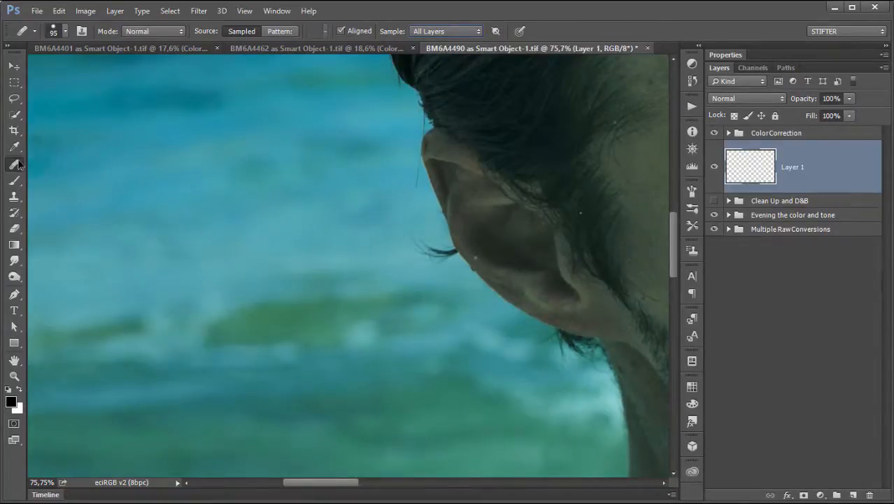
- Compare the sampling options of the Clone Stamp with those of the Healing Brush
click(15, 196)
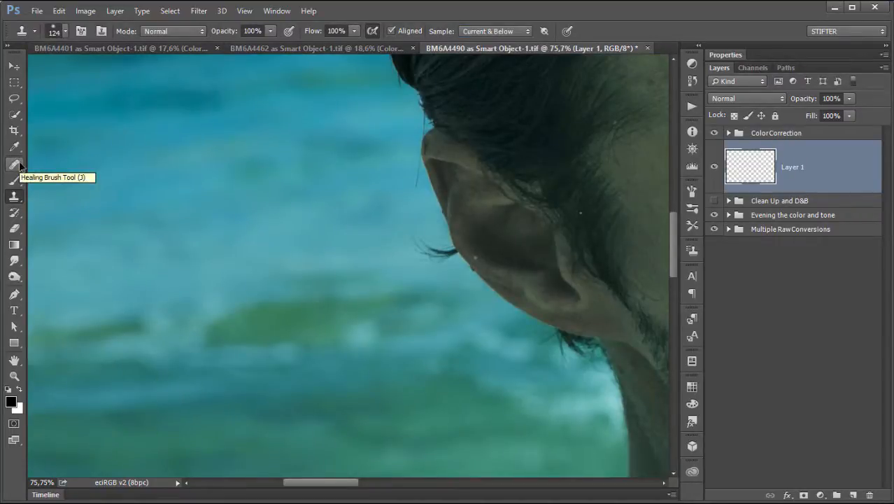
click(14, 164)
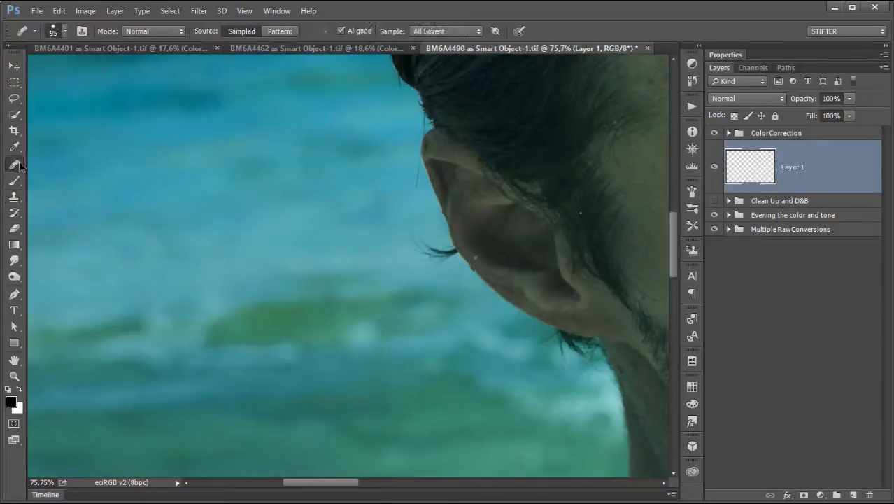
click(16, 198)
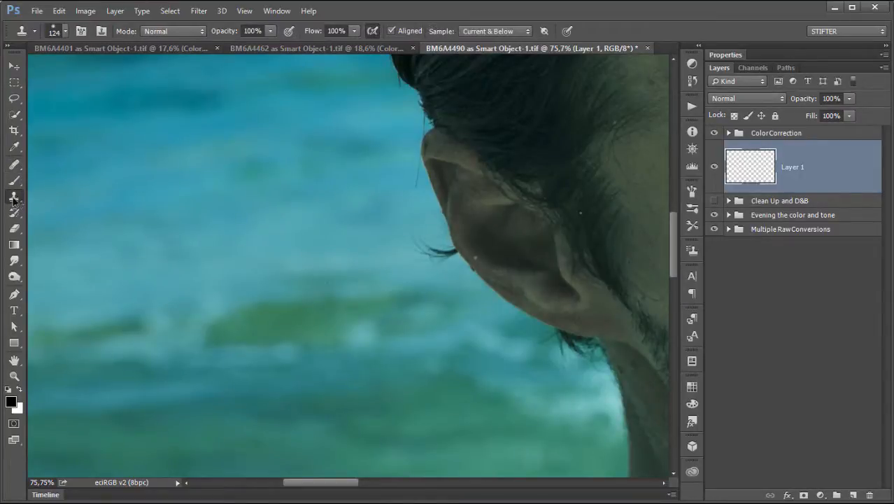
- Review the healing tool variants and switch to the Spot Healing Brush Tool with the Content-Aware type
click(14, 166)
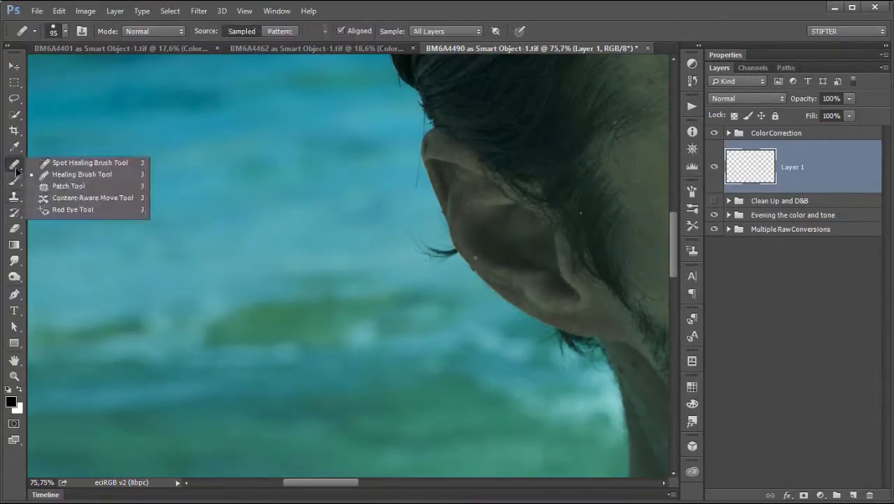
click(19, 168)
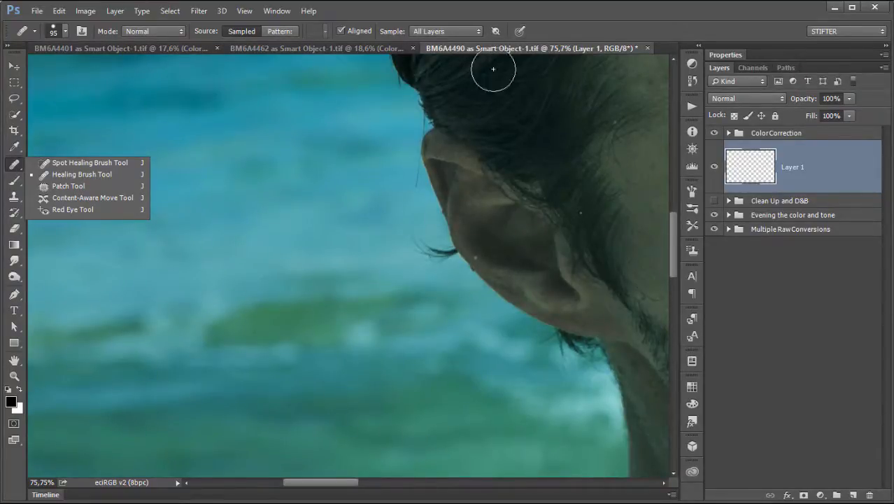
click(14, 165)
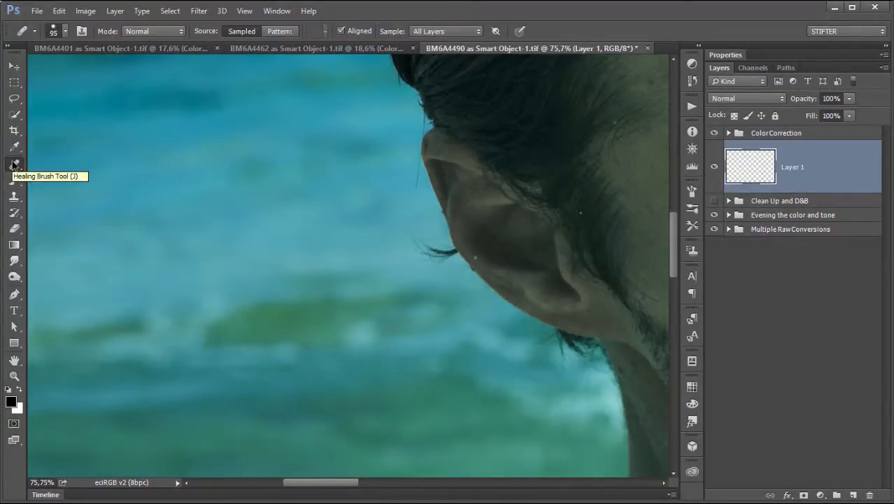
click(13, 166)
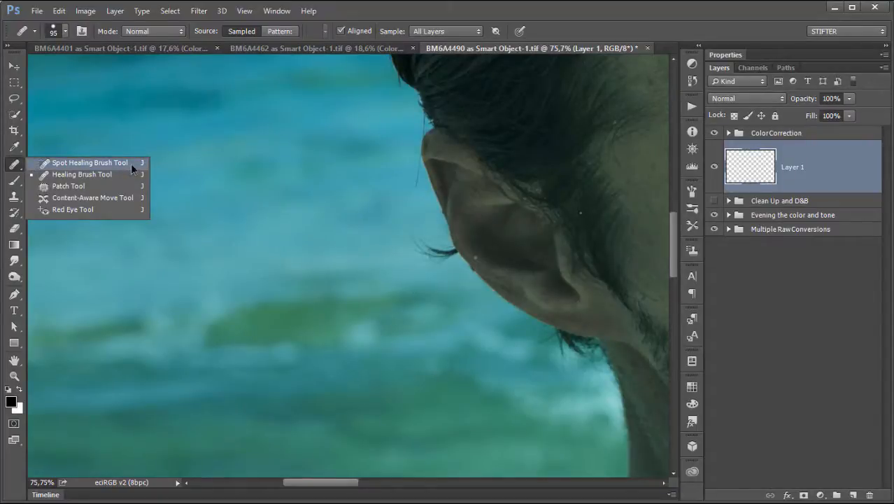
click(130, 163)
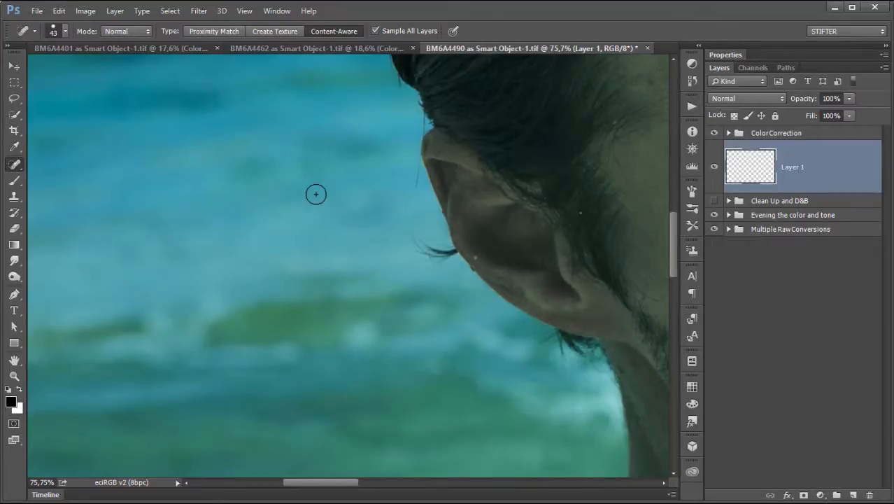
scroll(293, 111, down, 1)
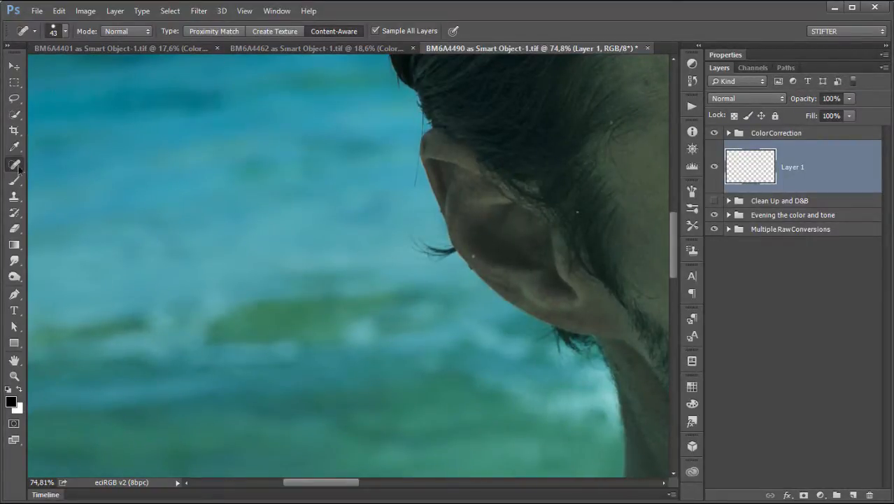
click(339, 33)
- Try healing the green wave patch beside the ear on Layer 1 with the Spot Healing Brush, and undo the strokes
mouse_move(400, 287)
mouse_down()
mouse_move(201, 332)
mouse_move(331, 321)
mouse_up()
mouse_move(425, 309)
mouse_down()
mouse_move(226, 332)
mouse_move(409, 326)
mouse_move(377, 328)
mouse_move(418, 311)
mouse_move(404, 283)
mouse_move(373, 279)
mouse_move(314, 299)
mouse_move(221, 301)
mouse_move(220, 325)
mouse_up()
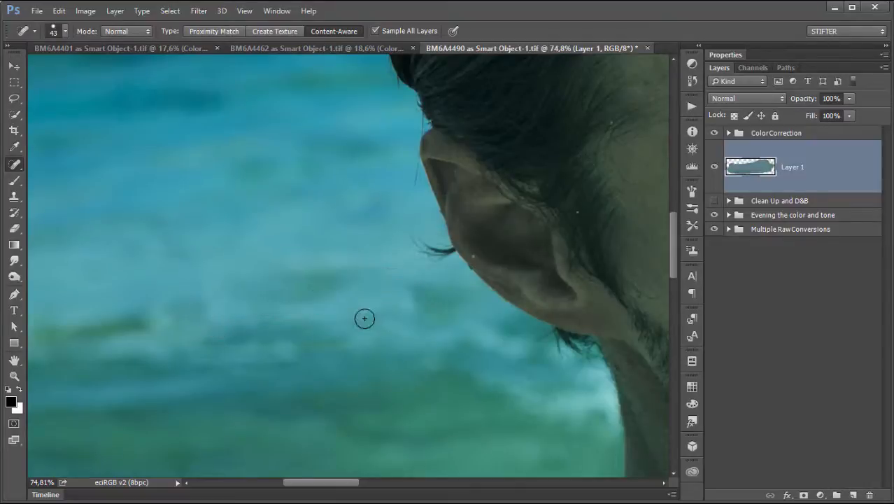
mouse_move(413, 313)
mouse_down()
mouse_move(387, 283)
mouse_move(350, 277)
mouse_move(315, 304)
mouse_move(208, 302)
mouse_move(219, 326)
mouse_up()
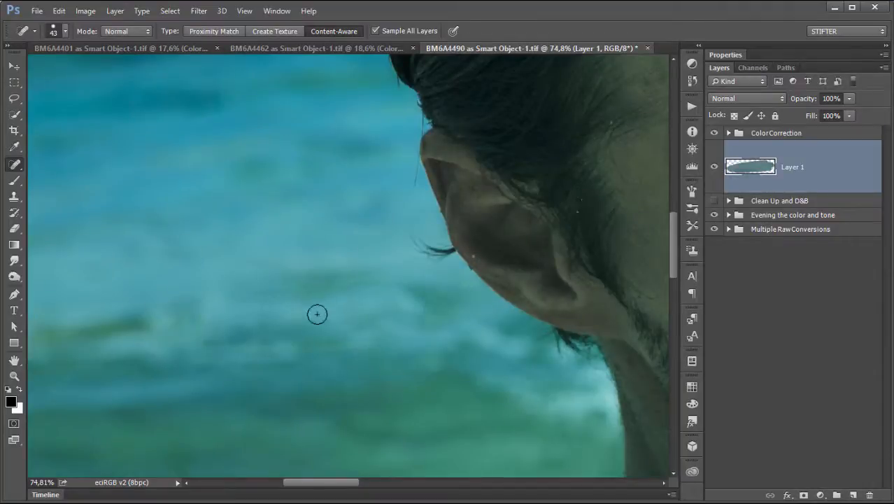
key(ctrl+z)
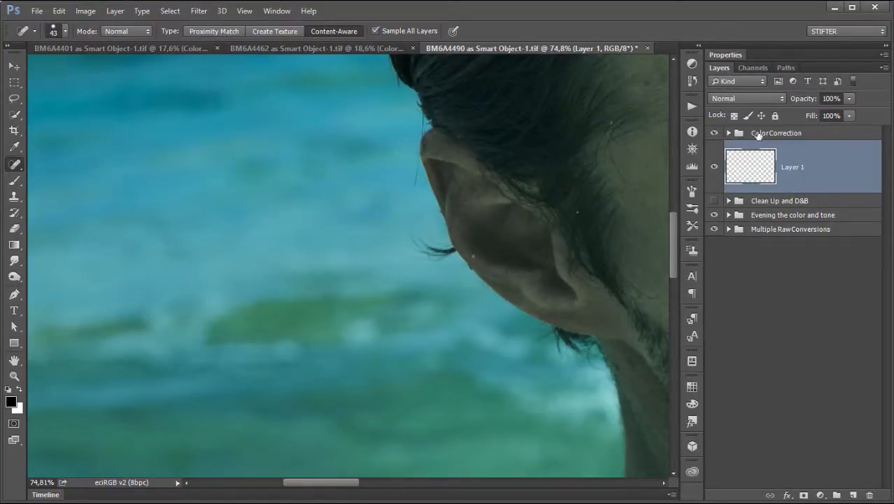
- Compare the image with and without the Color Correction group, leaving the group hidden
click(712, 133)
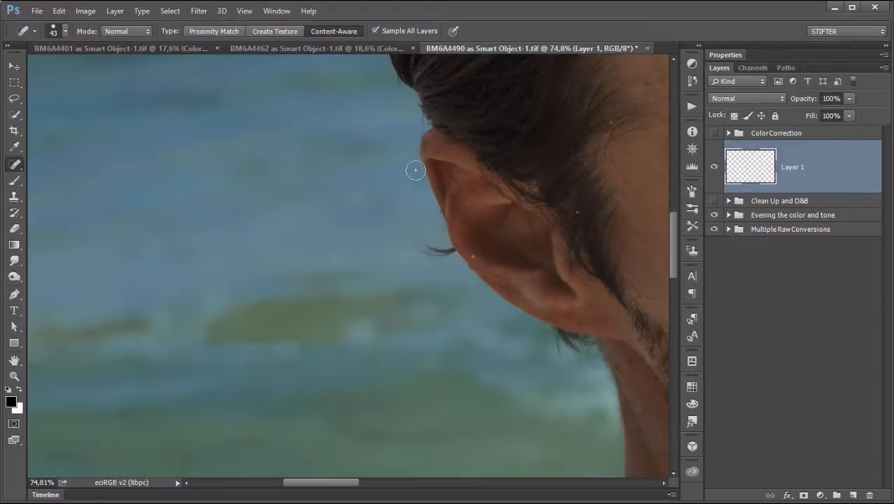
click(713, 133)
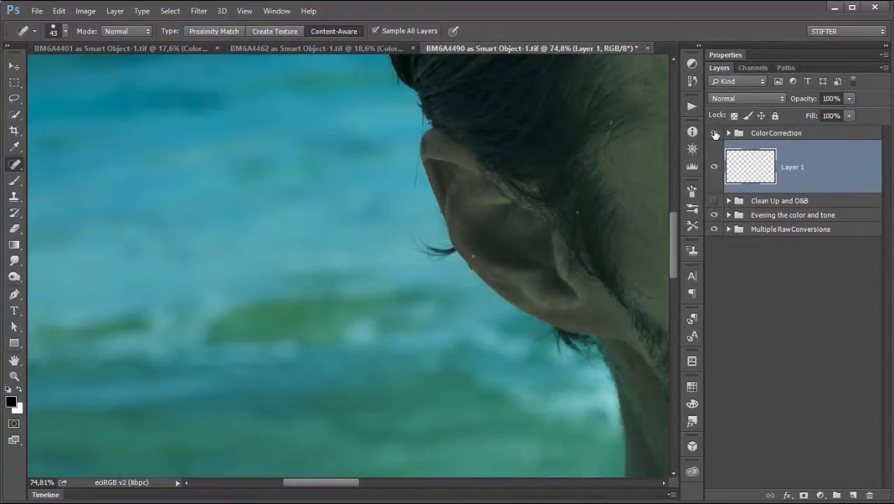
click(713, 132)
- Compare the Healing Brush and Clone Stamp options with the Color Correction group hidden, and show the group again
right_click(16, 165)
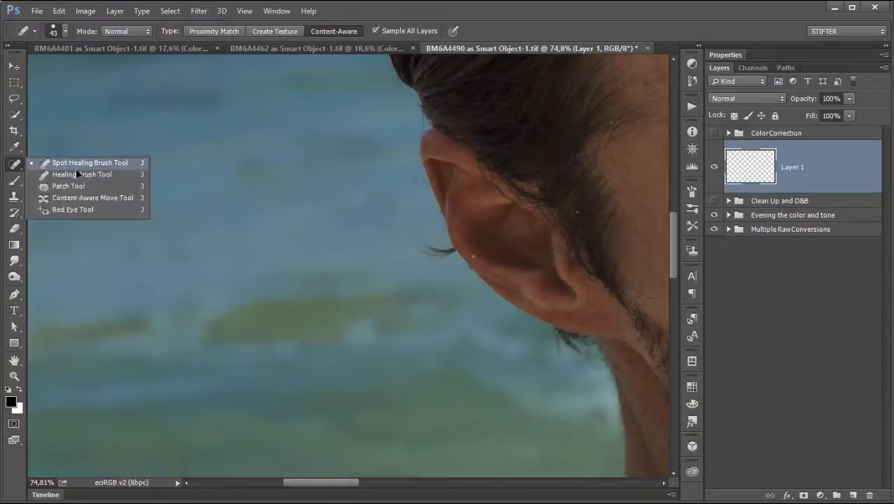
click(112, 176)
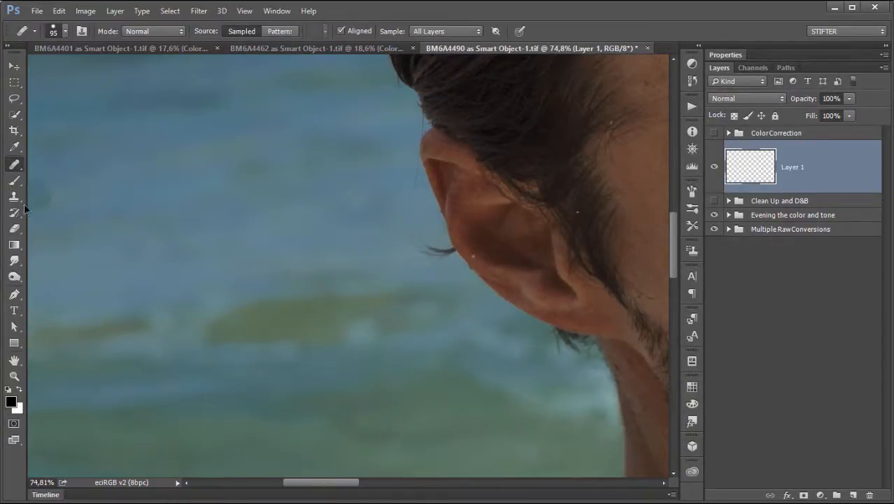
key(s)
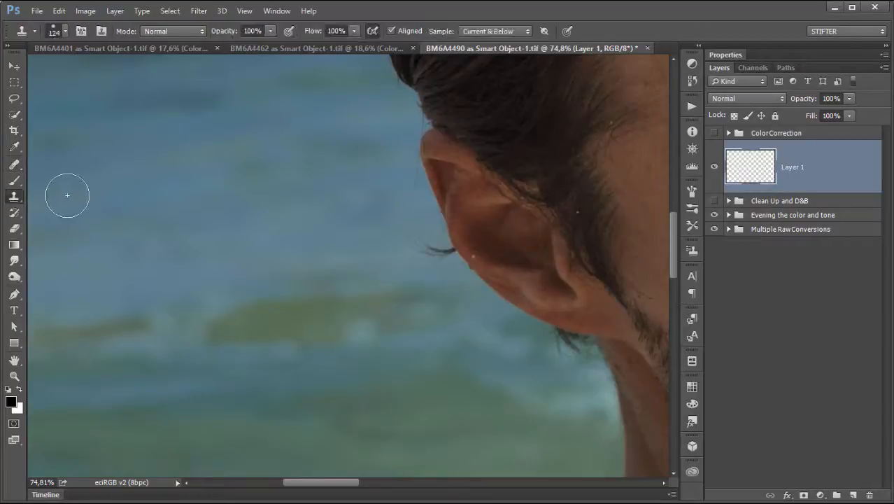
click(14, 165)
key(s)
click(713, 132)
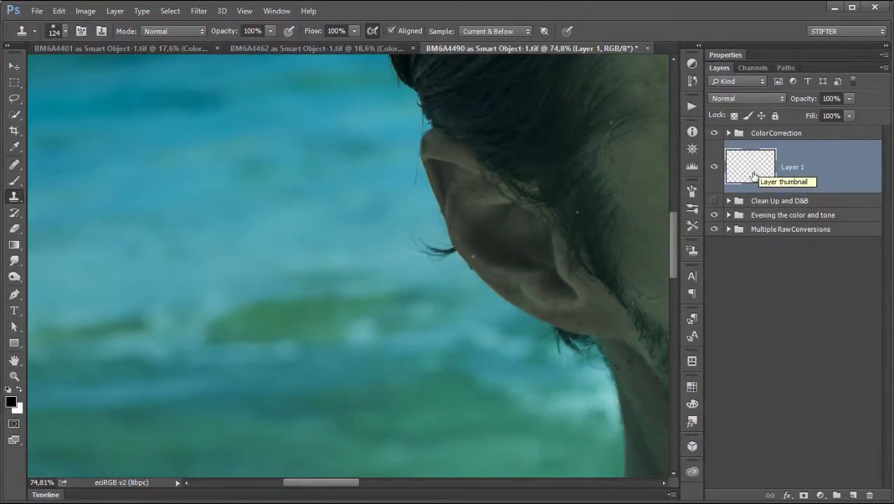
- Switch to the Spot Healing Brush Tool and delete the empty Layer 1
right_click(21, 165)
click(66, 161)
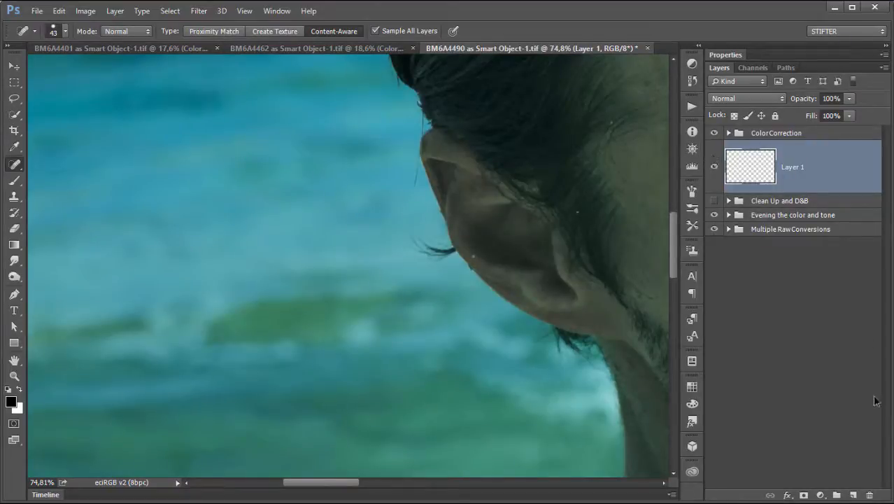
click(869, 494)
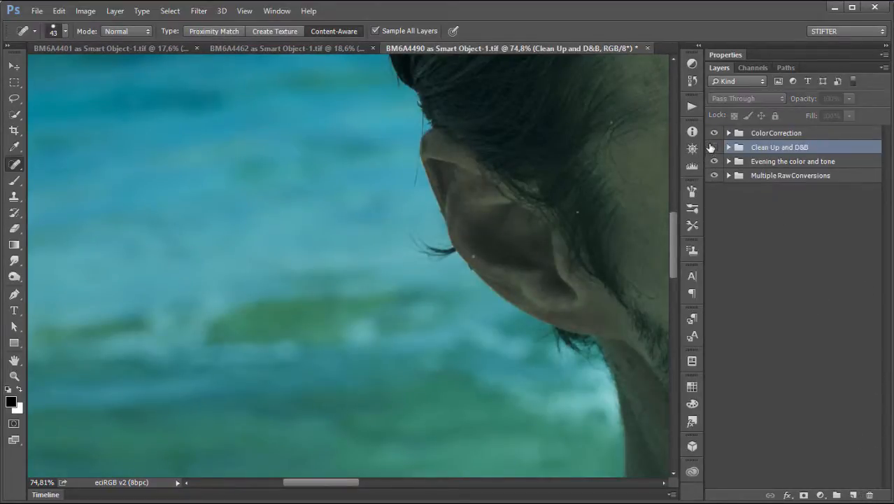
click(713, 147)
- Delete the Color Balance 1 adjustment layer from the Color Correction group, and show the Clean Up and D&B group
click(728, 132)
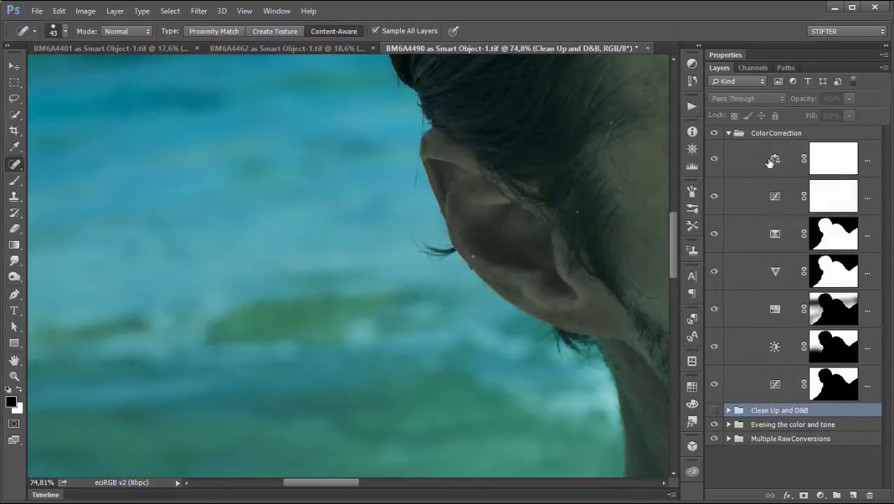
click(768, 164)
click(869, 494)
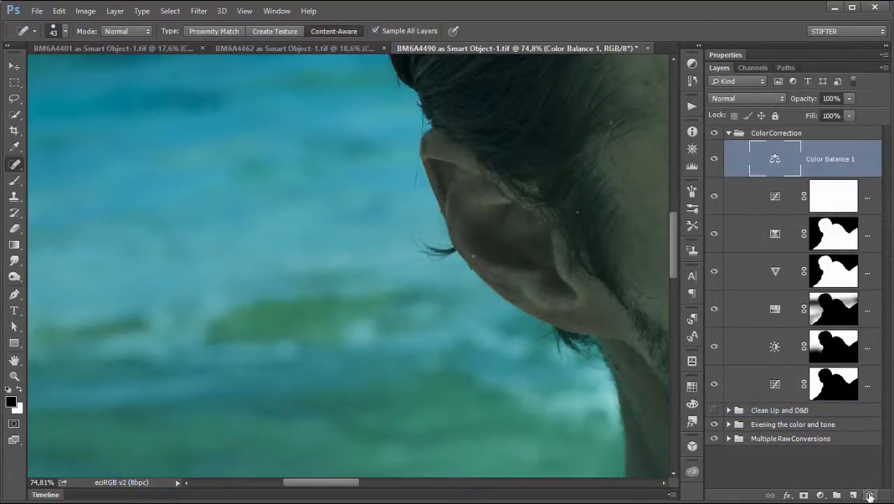
click(728, 133)
click(713, 147)
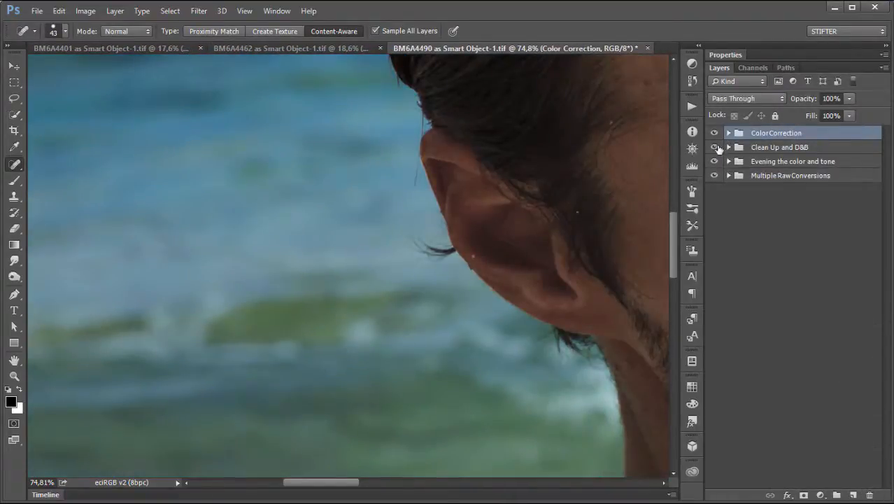
double_click(14, 359)
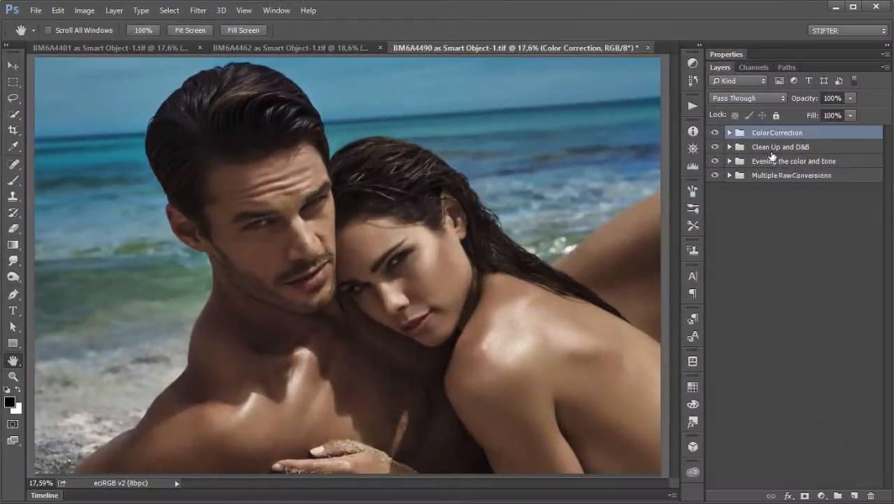
- Hide the Color Correction group and the Clean Up and D&B group
click(807, 149)
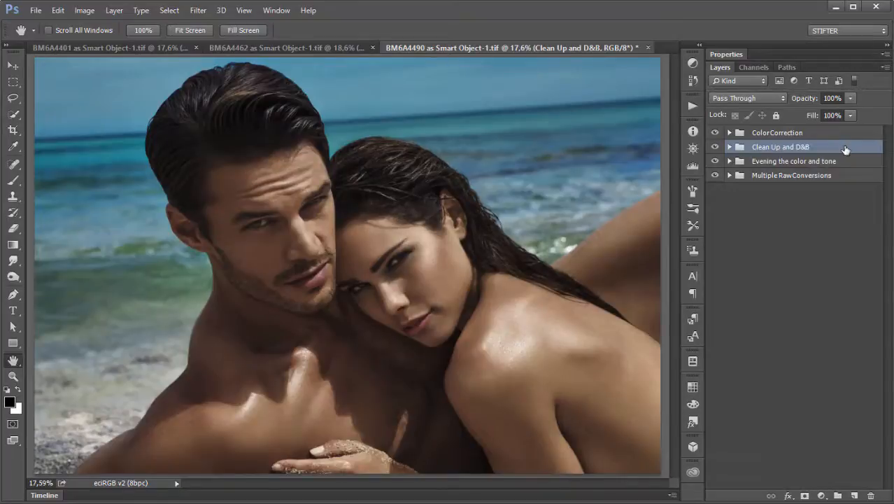
click(779, 134)
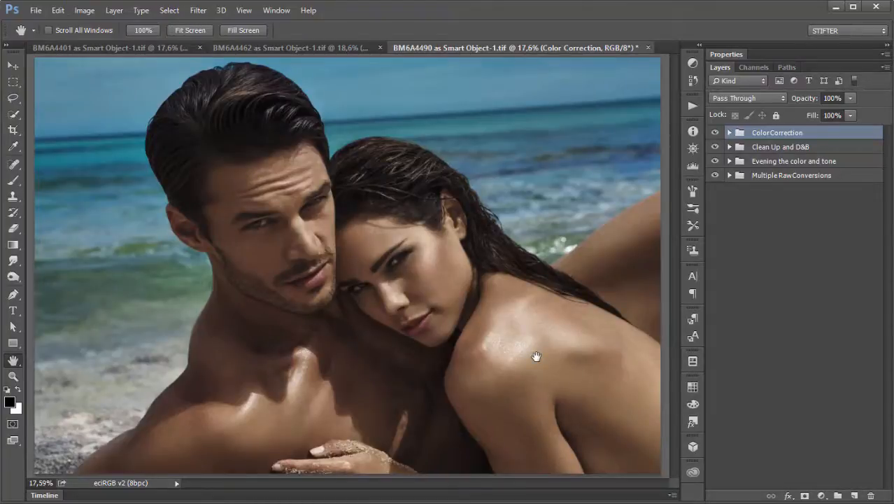
click(715, 133)
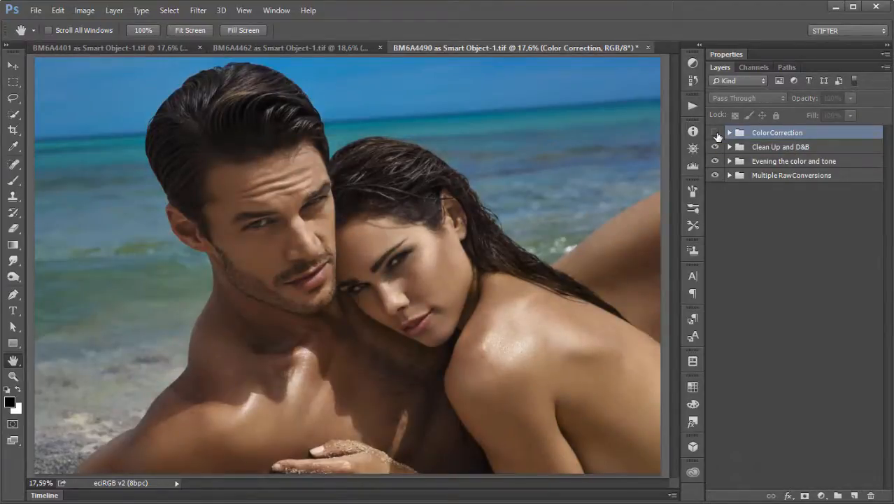
click(715, 148)
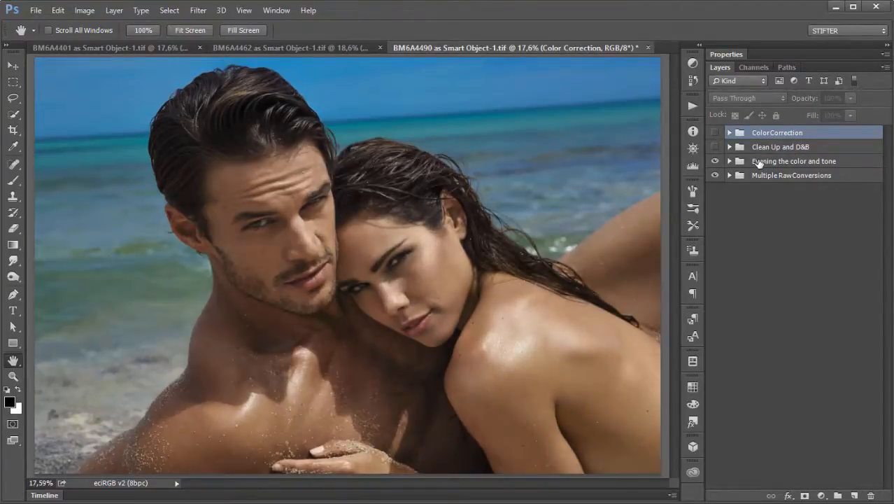
- Select the Evening the color and tone group and examine the sand on the skin and both faces up close
click(758, 163)
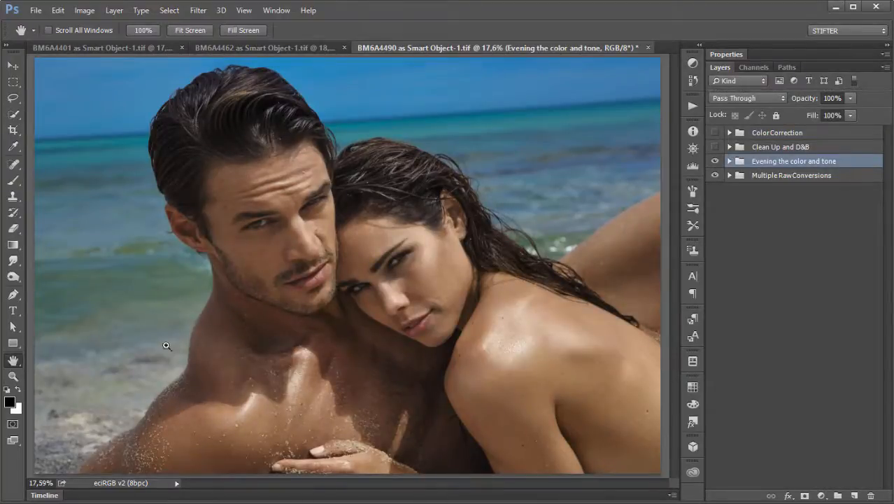
drag(166, 345, 390, 462)
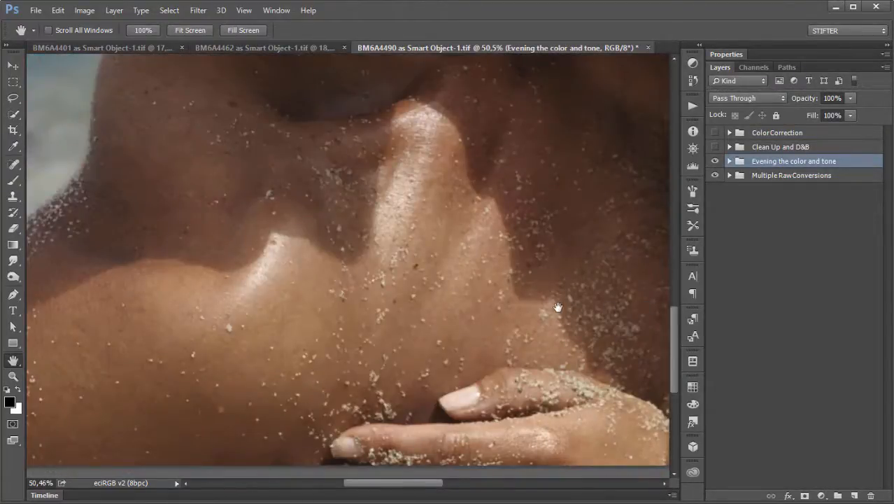
drag(540, 290, 453, 352)
drag(512, 256, 413, 392)
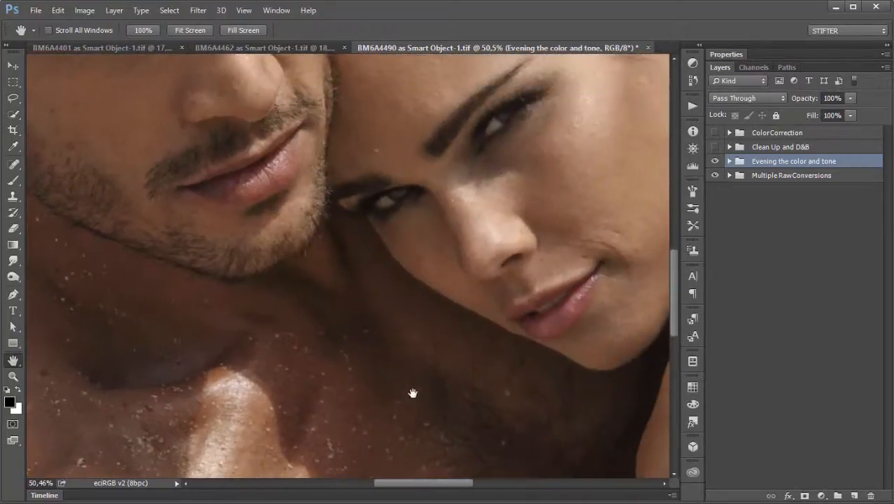
drag(469, 418, 529, 422)
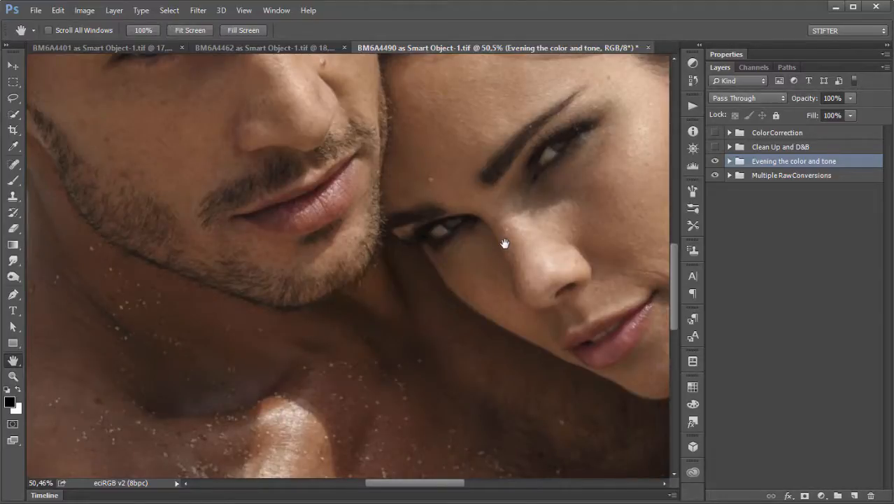
key(ctrl+0)
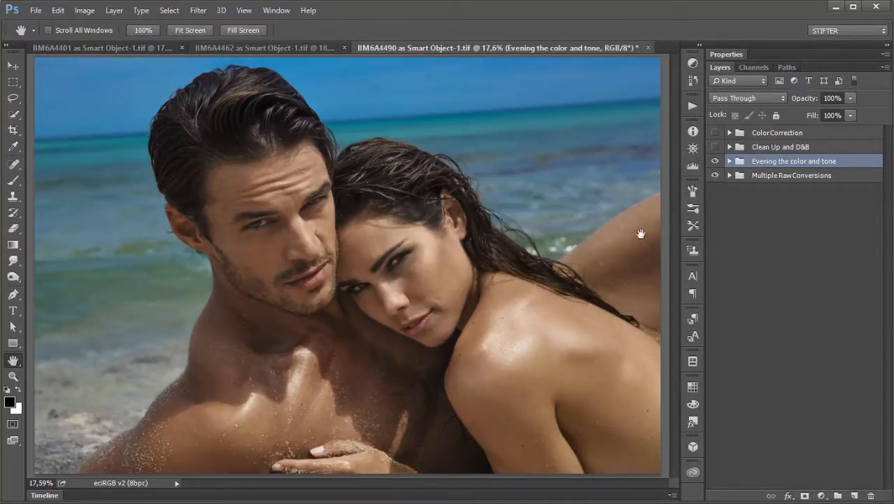
- Compare the image with and without the Evening the color and tone and Clean Up and D&B groups, leaving the latter hidden and selected
click(714, 161)
click(714, 161)
click(715, 148)
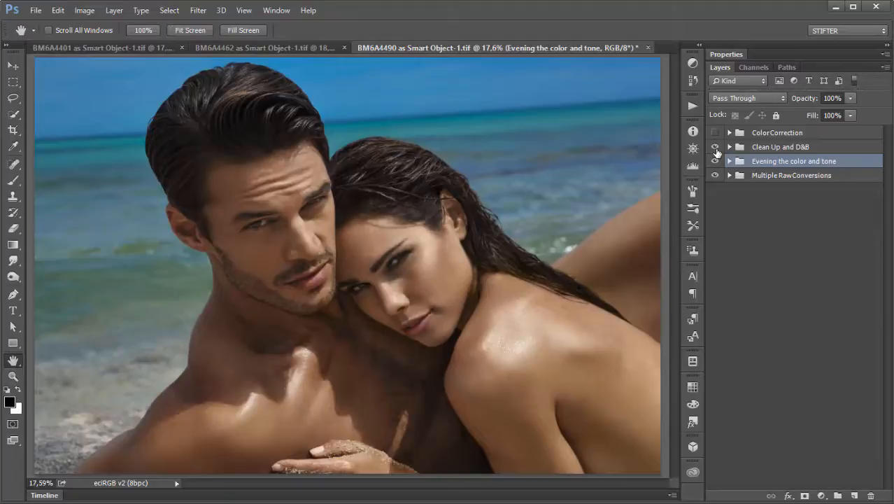
click(715, 148)
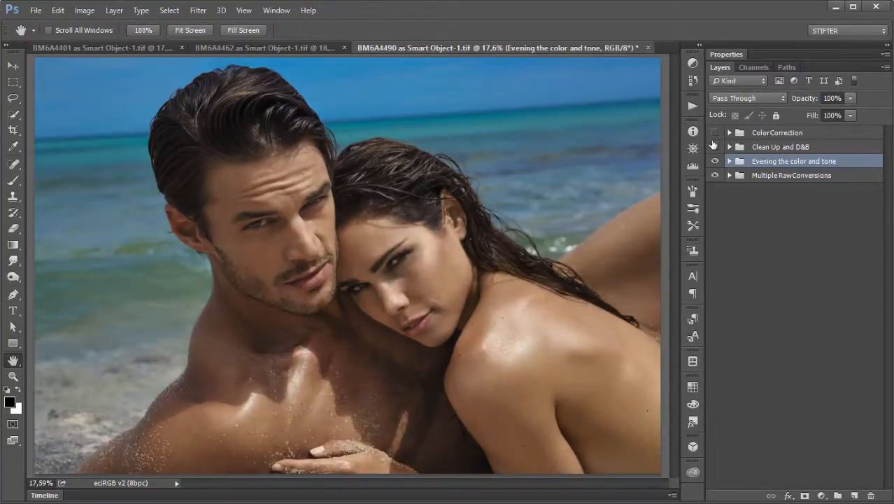
click(714, 145)
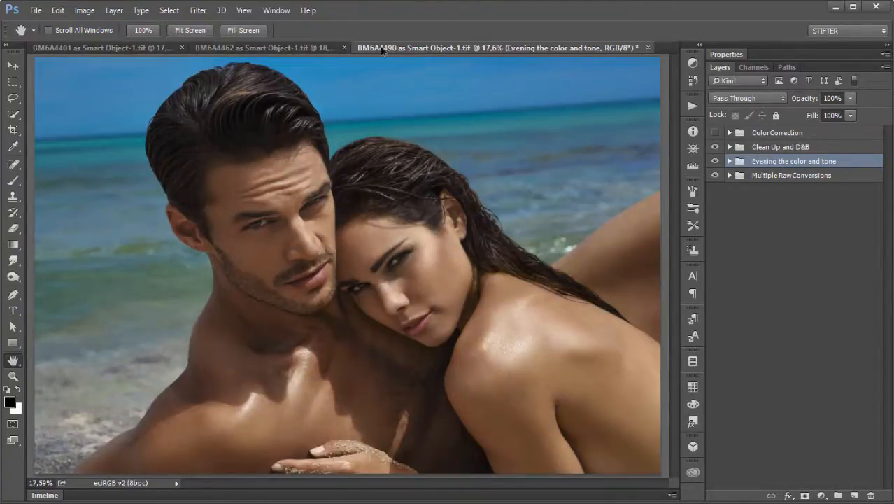
click(714, 147)
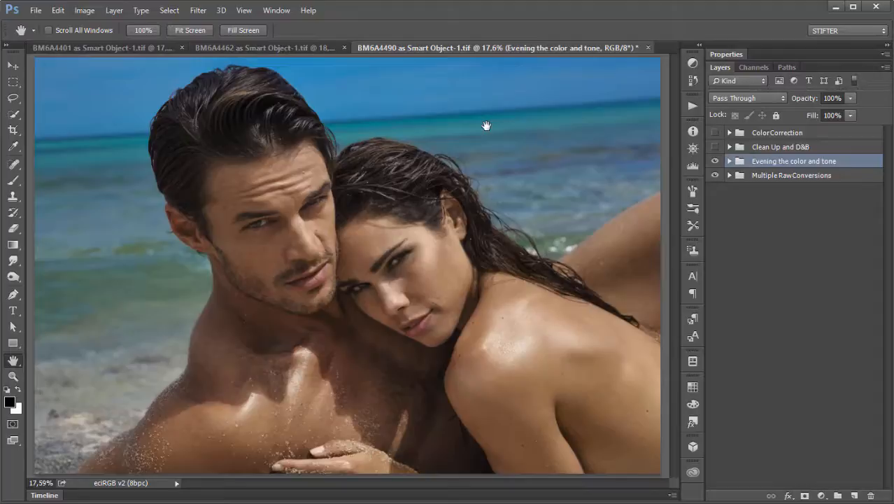
click(777, 147)
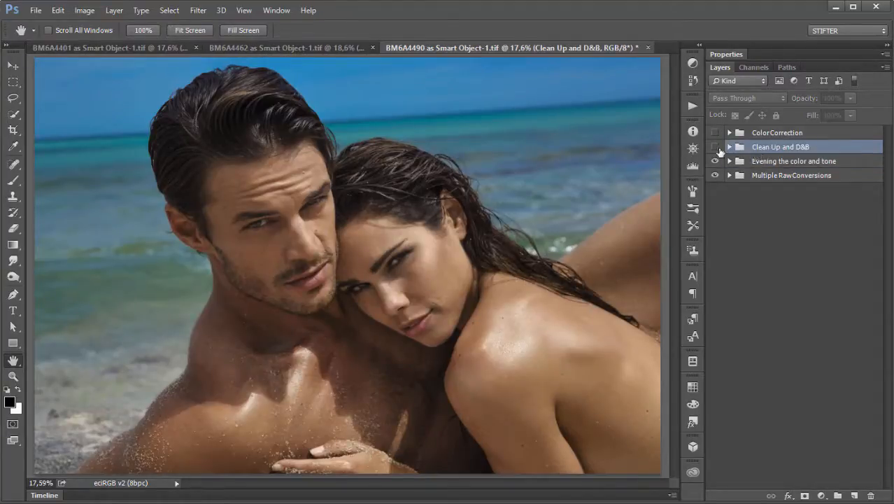
- Compare the whole image with and without the Clean Up and D&B group, leaving the group shown
click(714, 146)
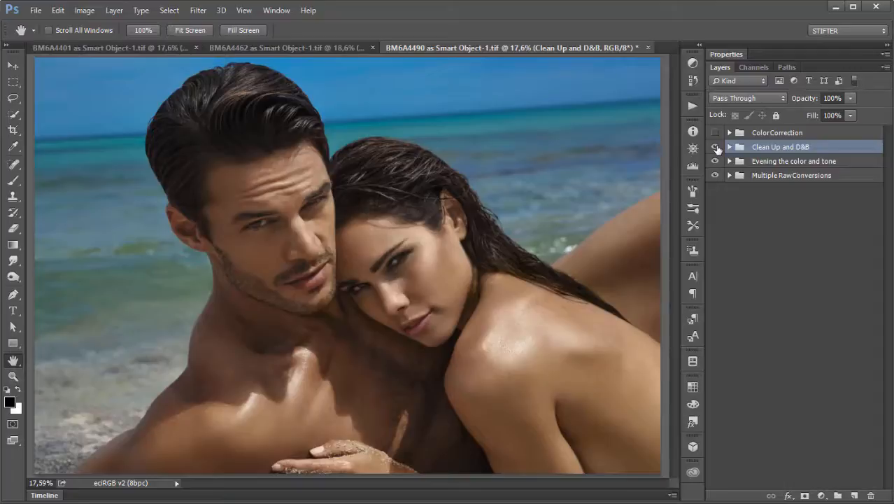
click(715, 147)
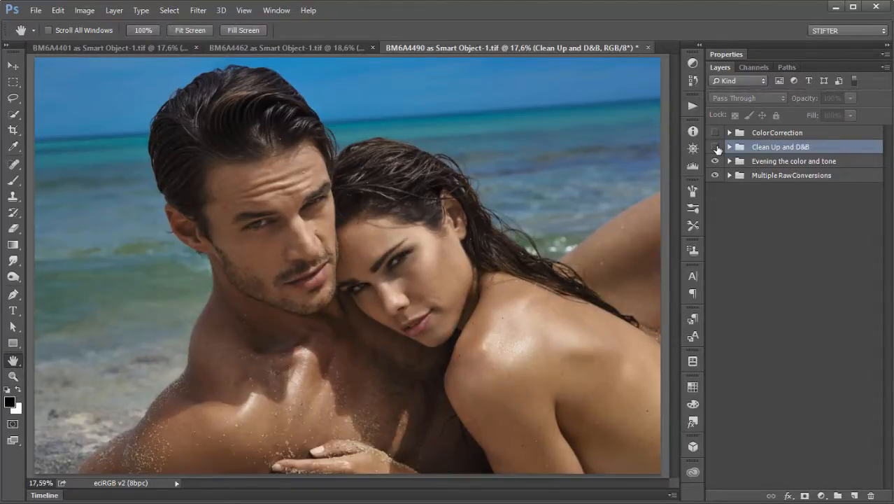
click(715, 146)
- Examine the man's chest and shoulder up close with and without the Clean Up and D&B group
mouse_move(153, 341)
mouse_down()
mouse_move(279, 433)
mouse_move(349, 430)
mouse_up()
drag(531, 347, 521, 313)
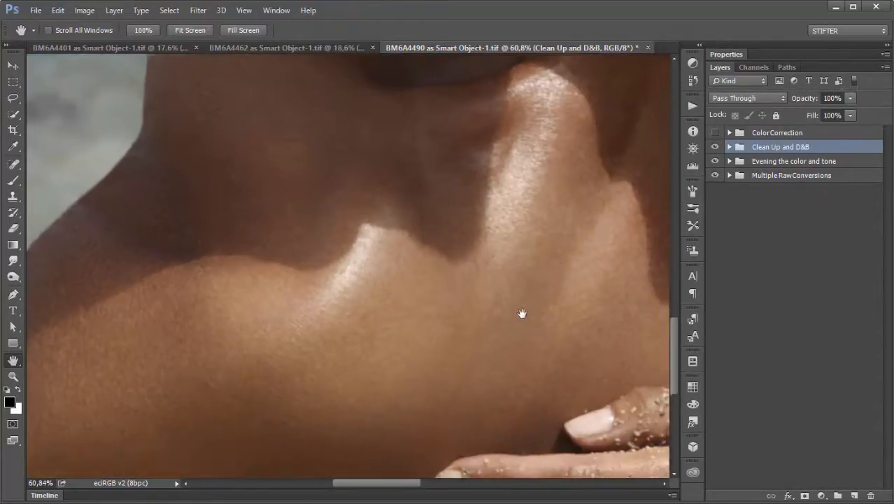
key(ctrl+minus)
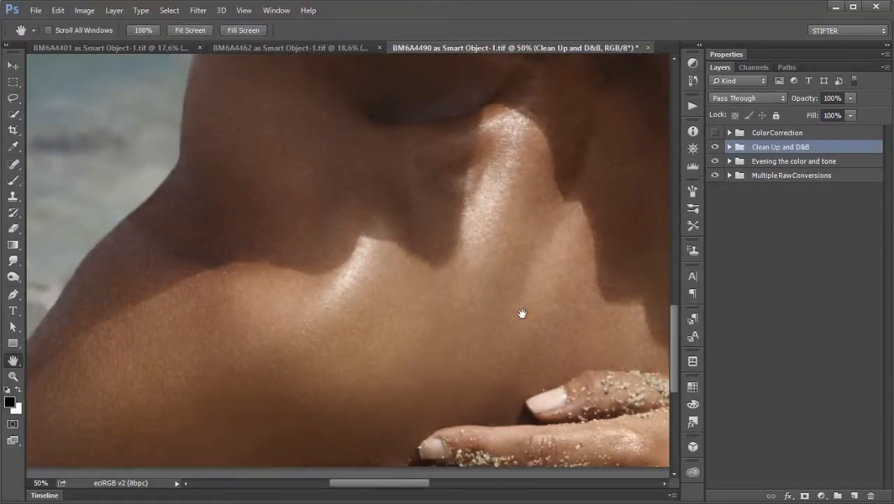
click(714, 147)
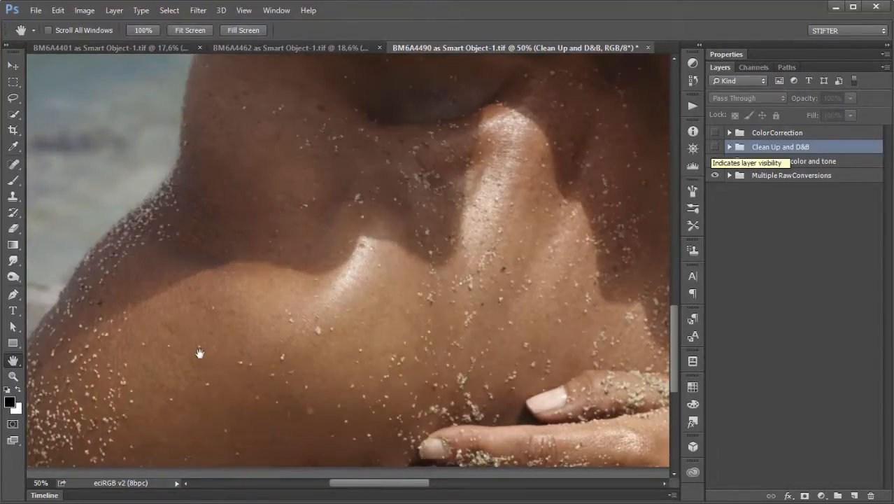
drag(199, 353, 487, 330)
drag(205, 352, 364, 325)
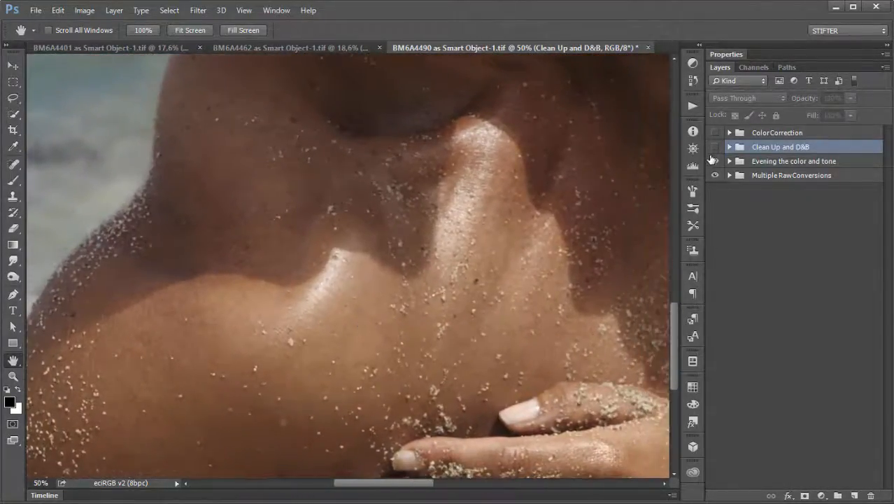
click(714, 147)
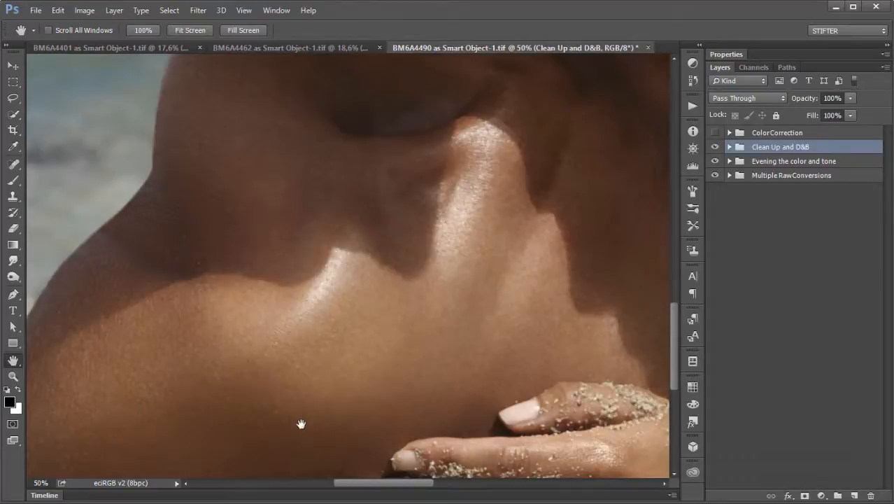
- Compare both faces at 50% zoom with the Clean Up and D&B group hidden and shown
drag(335, 177, 238, 463)
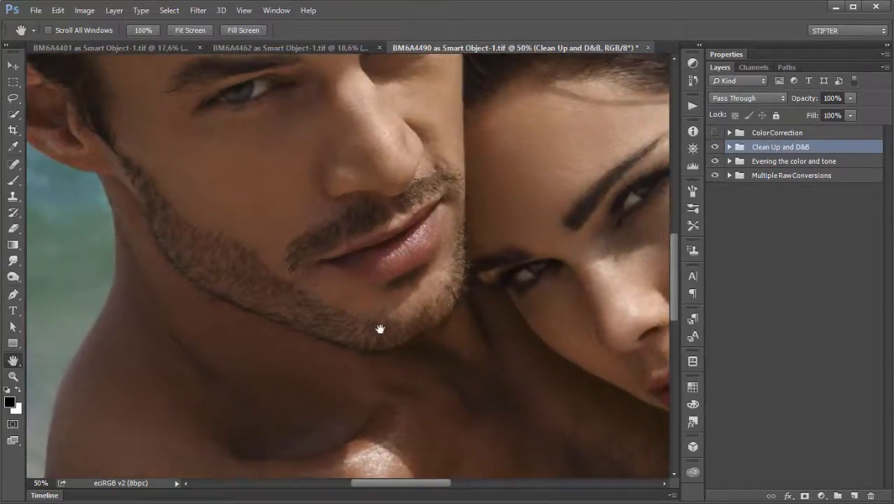
drag(380, 329, 279, 353)
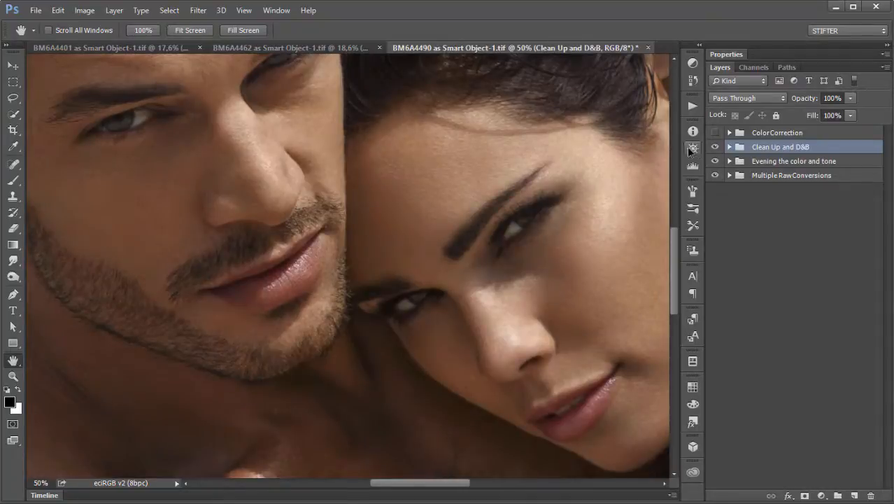
click(714, 147)
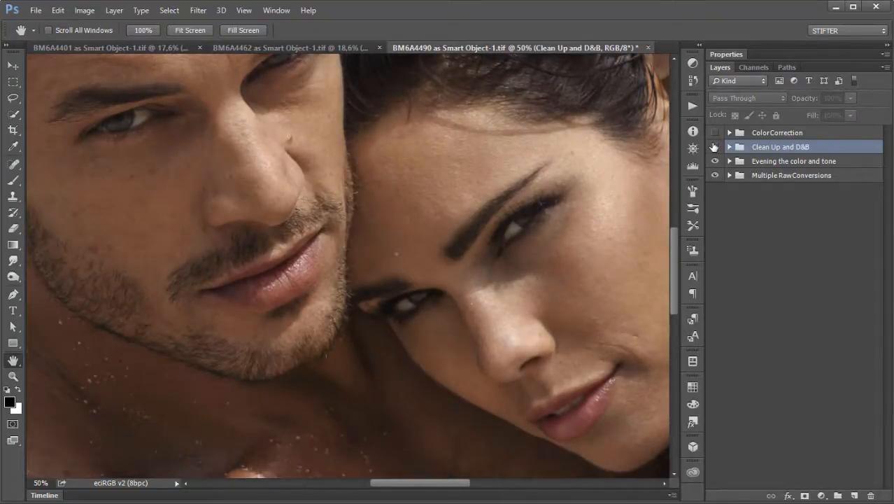
click(714, 147)
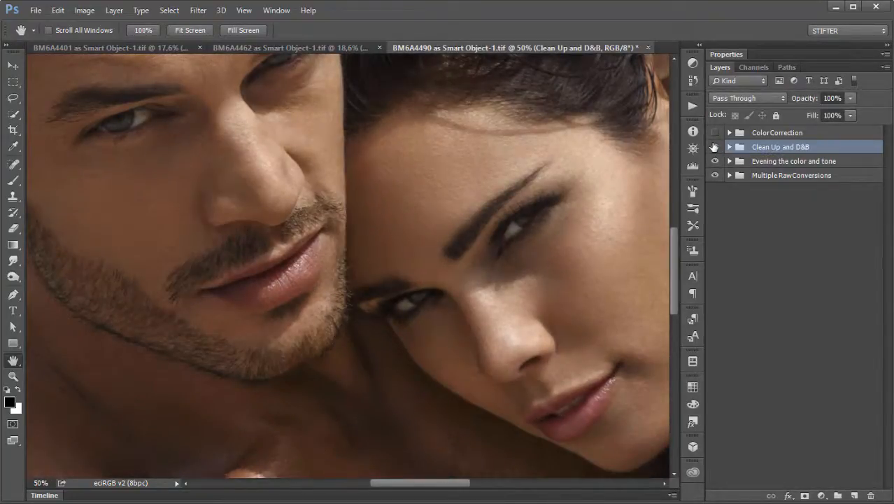
click(714, 147)
click(714, 147)
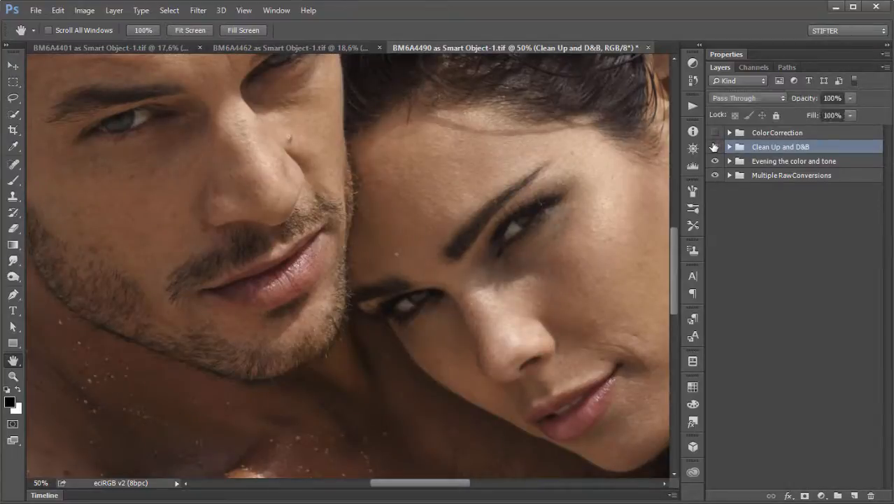
- Compare the woman's cheek and the man's forehead with and without the Clean Up and D&B group
drag(108, 244, 176, 274)
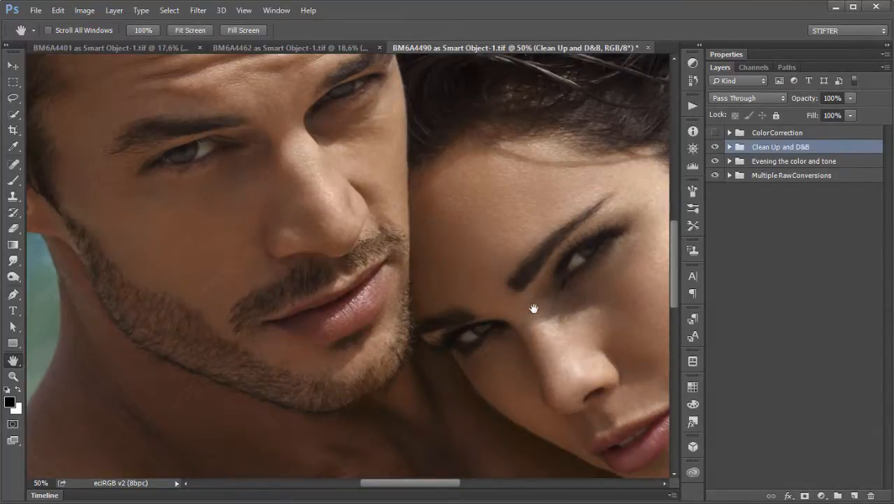
drag(541, 313, 296, 280)
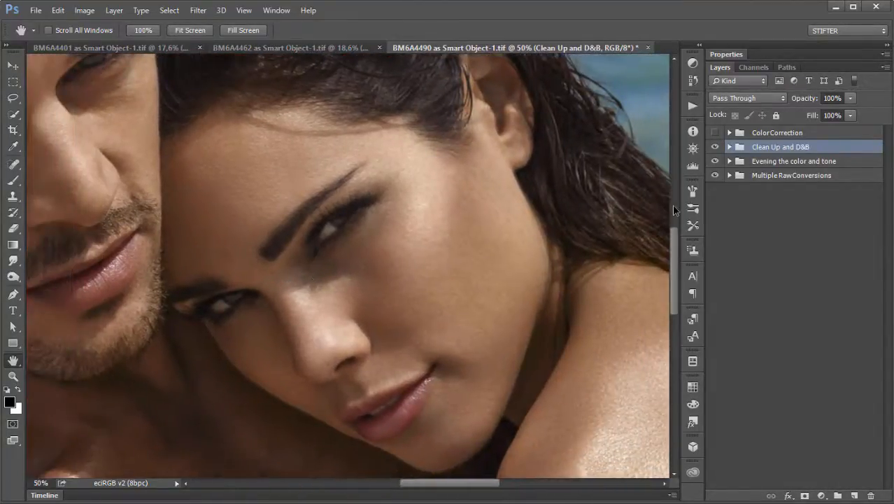
click(714, 147)
click(716, 147)
drag(290, 303, 389, 303)
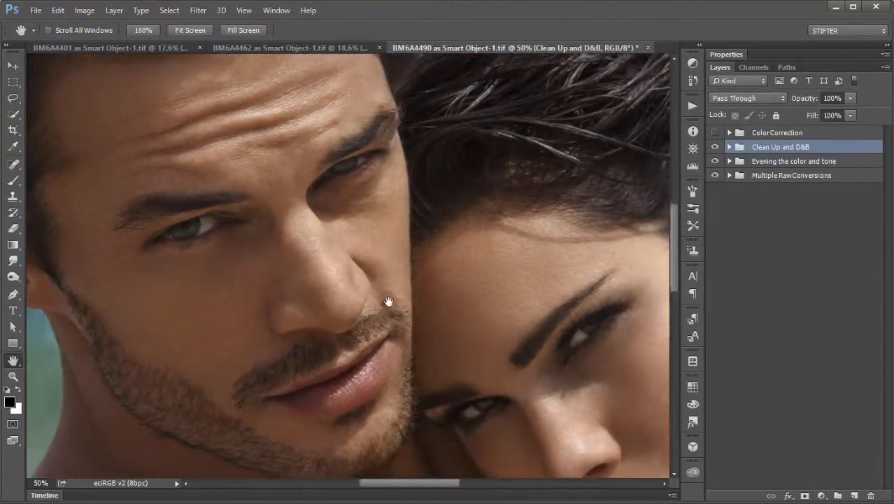
click(715, 147)
click(715, 148)
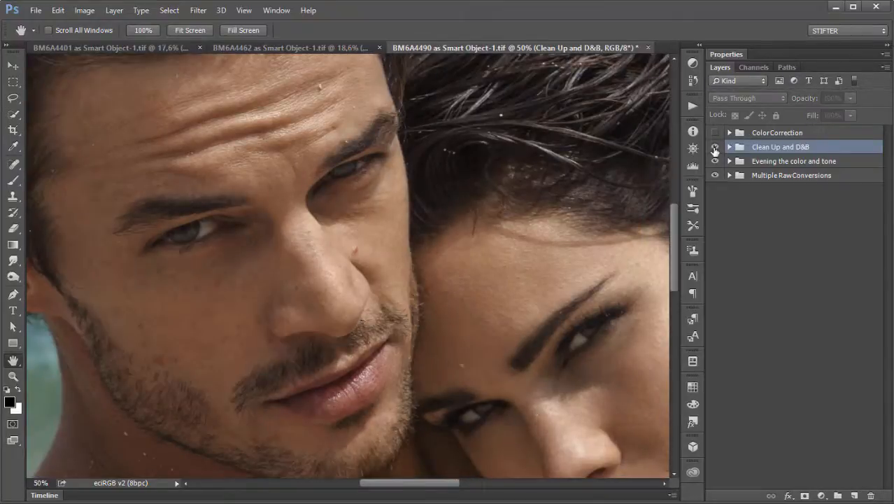
- Fit the whole portrait in view and compare it with the Clean Up and D&B group off and on
drag(465, 378, 388, 289)
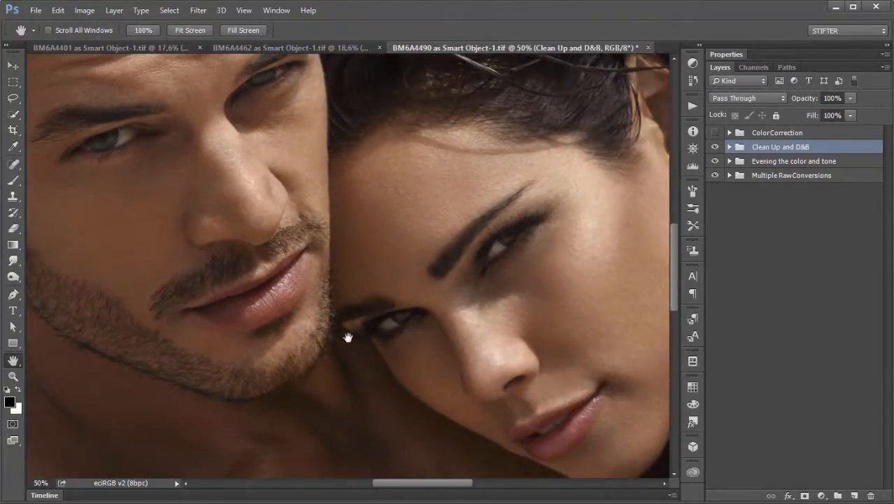
drag(349, 339, 389, 344)
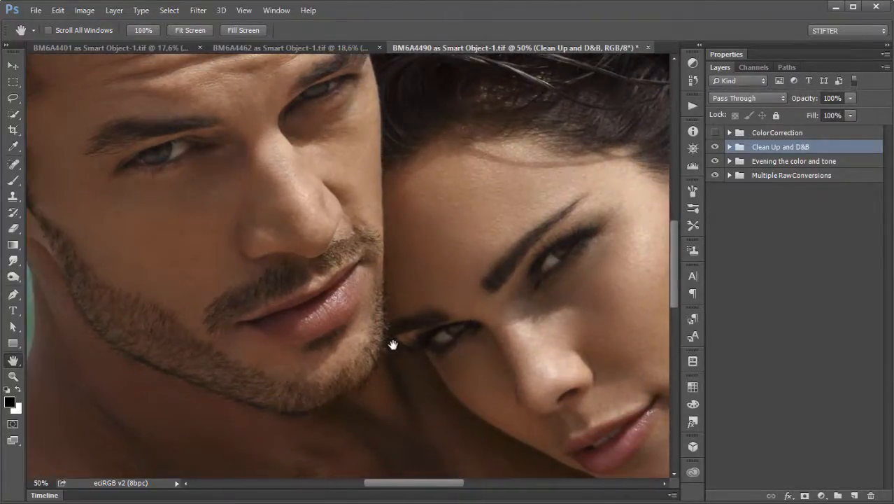
key(ctrl+0)
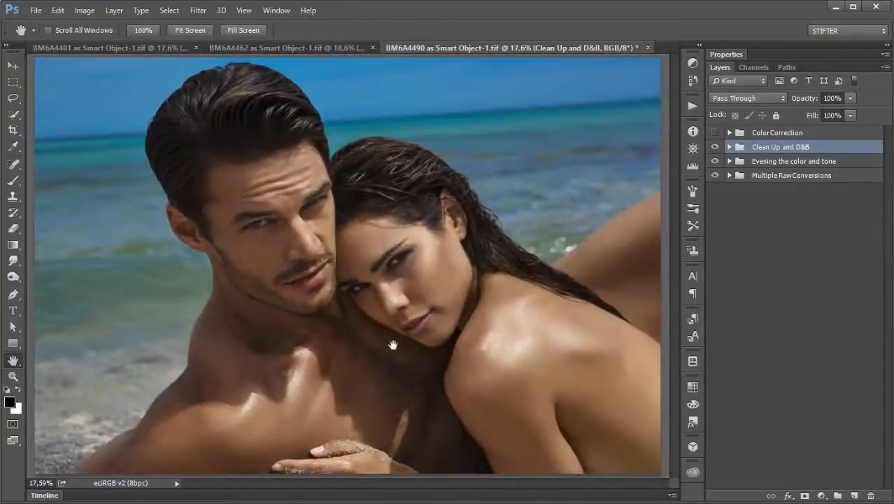
click(715, 148)
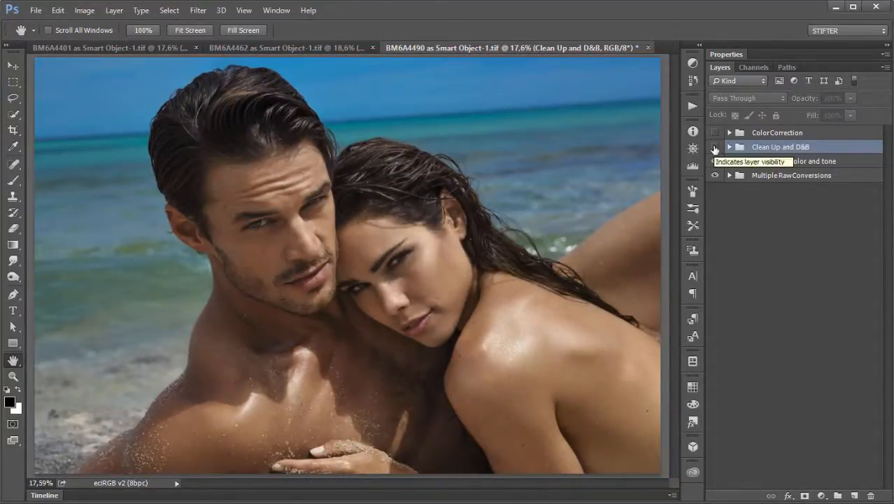
click(714, 148)
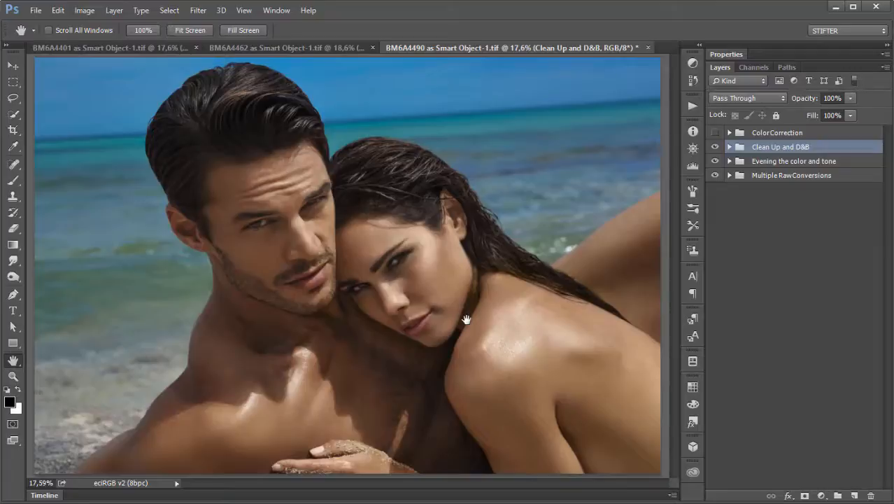
- Try tighter crops from the image's lower-left corner with Delete Cropped Pixels off, and cancel them
scroll(467, 320, down, 1)
scroll(466, 319, up, 1)
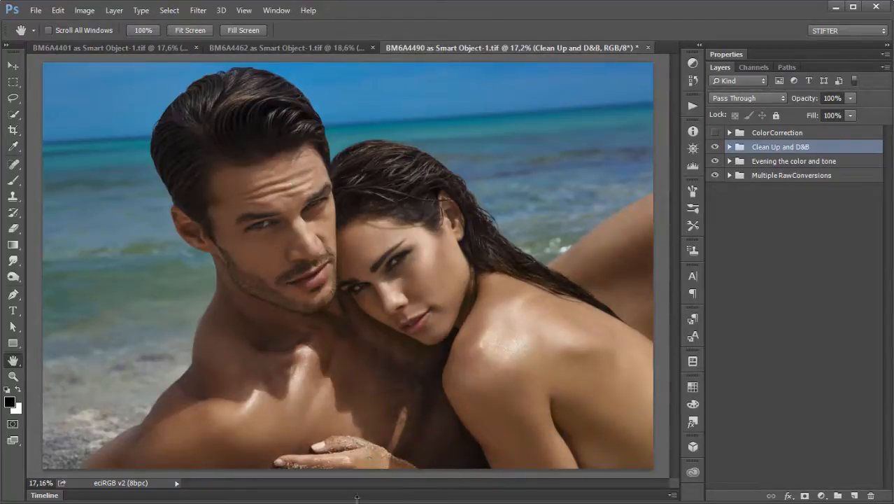
scroll(320, 472, down, 1)
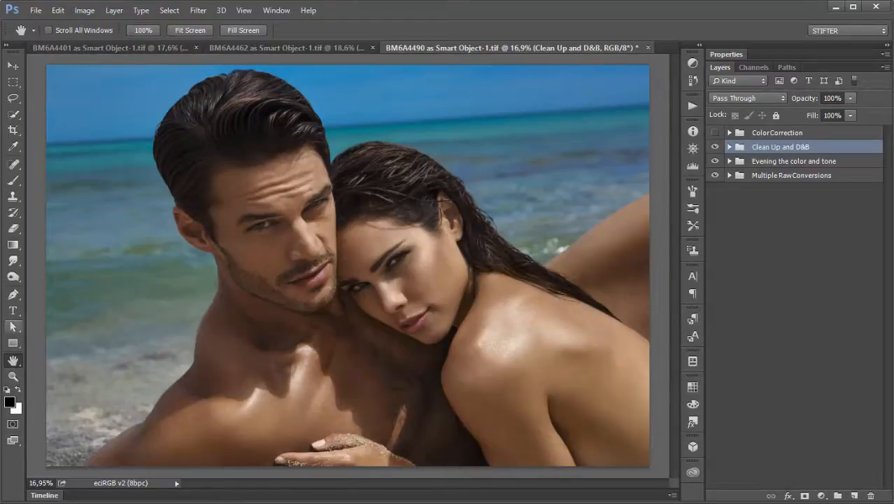
click(13, 131)
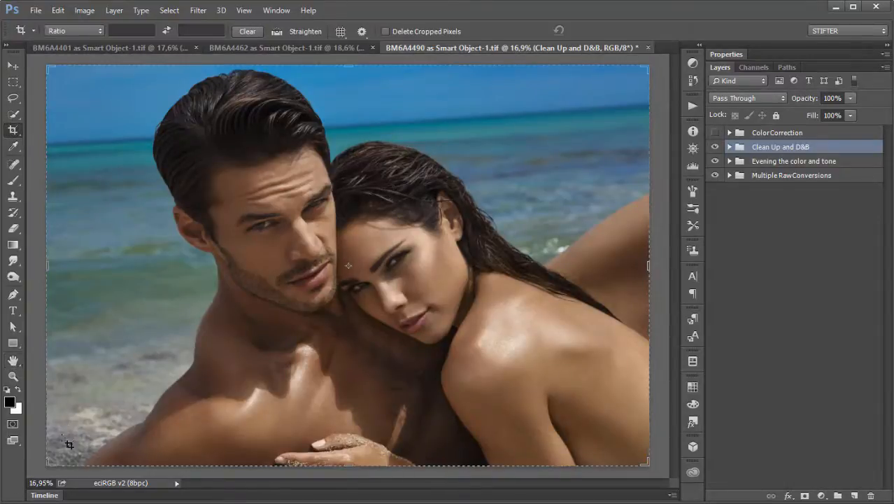
drag(49, 463, 73, 444)
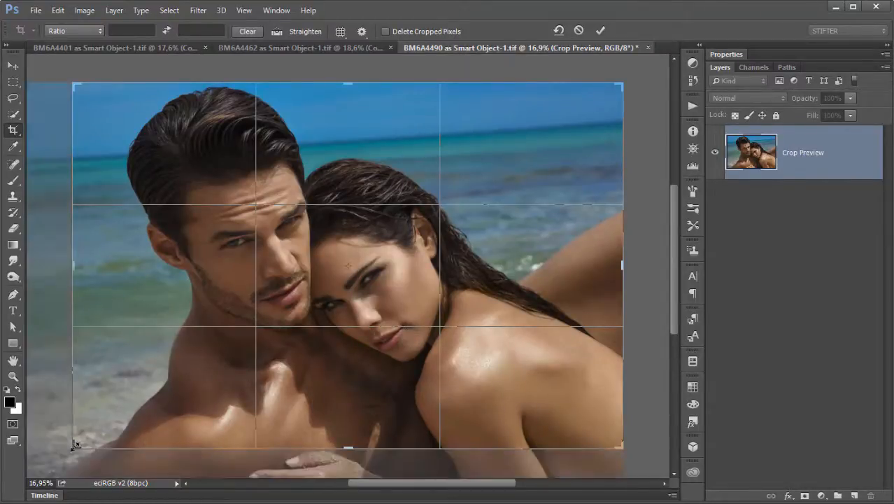
drag(75, 445, 59, 456)
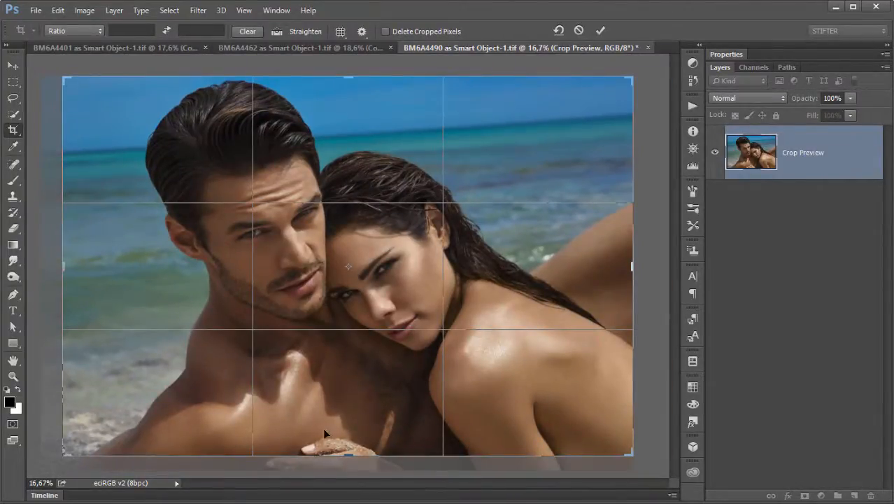
click(579, 31)
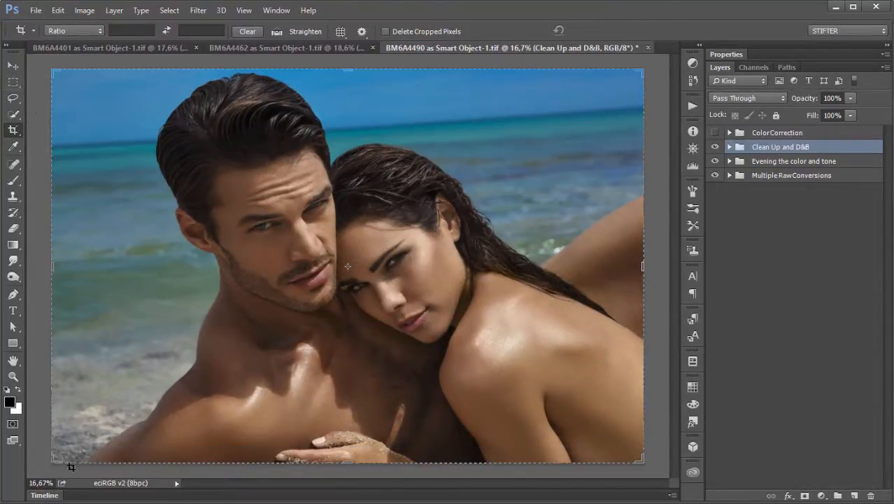
drag(55, 462, 82, 441)
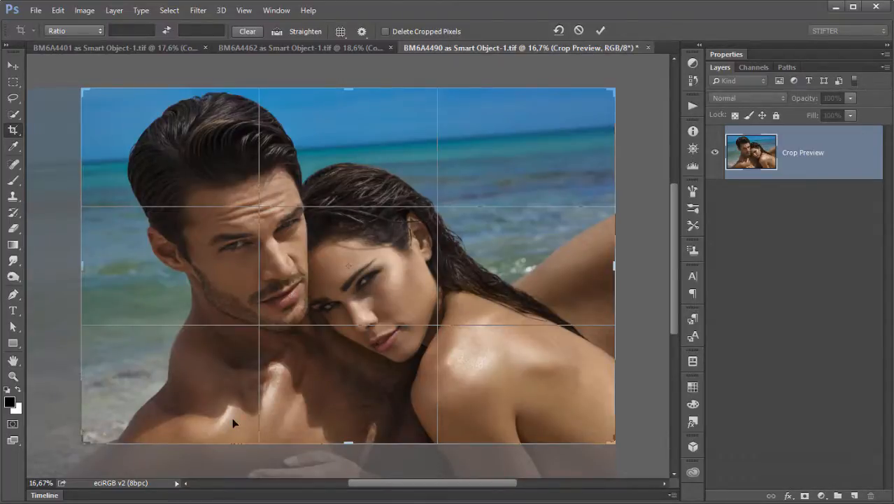
click(578, 30)
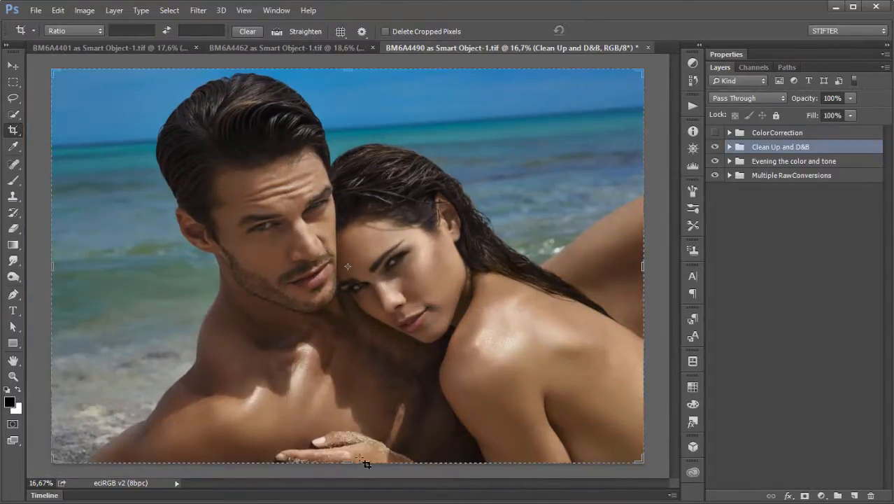
- Leave the Crop tool and compare the chest and shoulder at about 53% zoom with the Clean Up and D&B group toggled
click(14, 81)
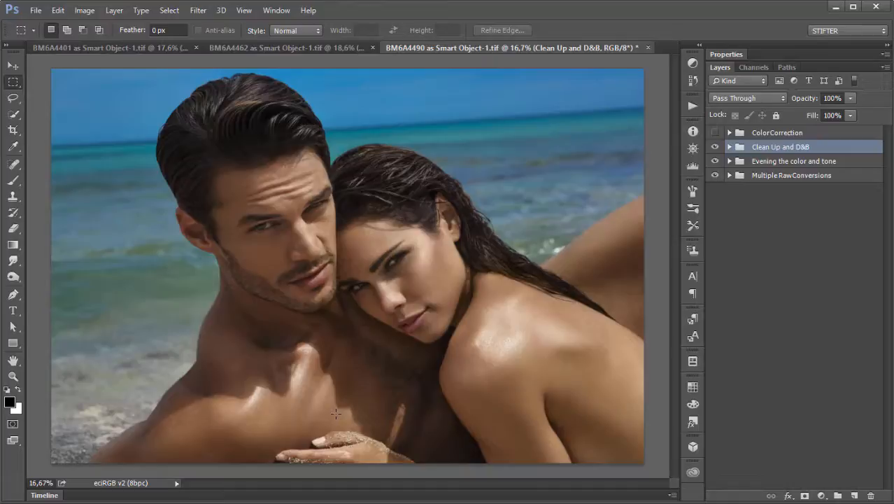
scroll(230, 413, up, 3)
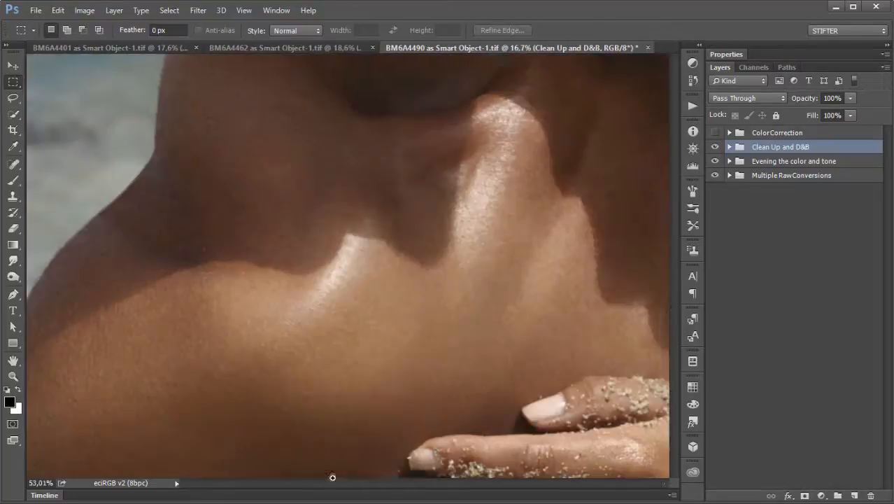
drag(331, 359, 558, 333)
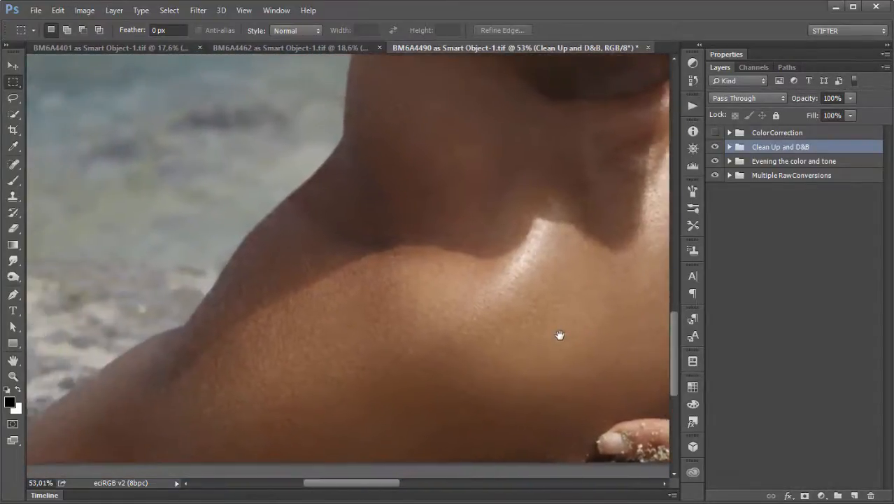
drag(487, 338, 375, 344)
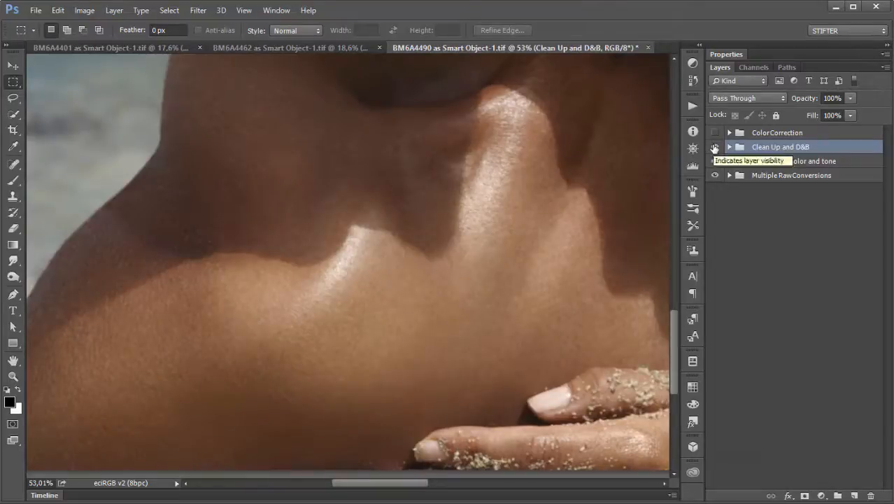
click(714, 147)
click(714, 147)
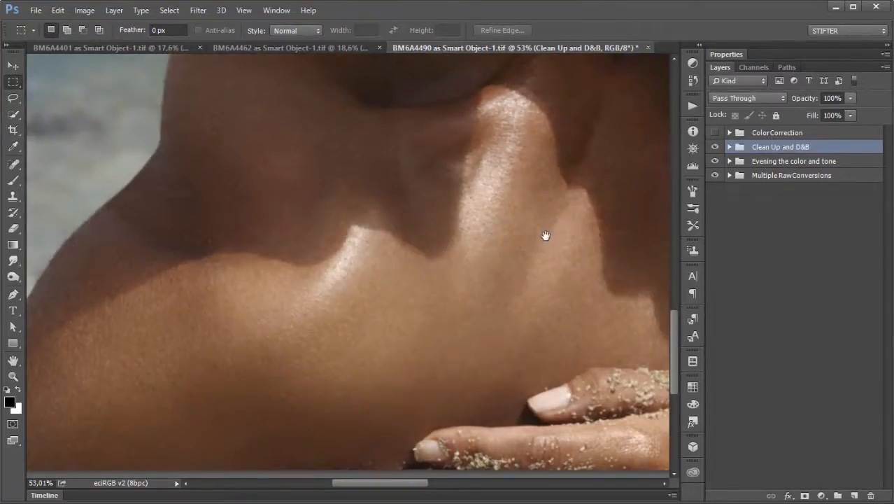
- Expand the Clean Up and D&B group to show its layers
mouse_move(545, 237)
mouse_down()
mouse_move(412, 241)
mouse_move(437, 258)
mouse_move(416, 290)
mouse_move(446, 341)
mouse_move(443, 355)
mouse_move(450, 239)
mouse_move(532, 241)
mouse_up()
click(729, 150)
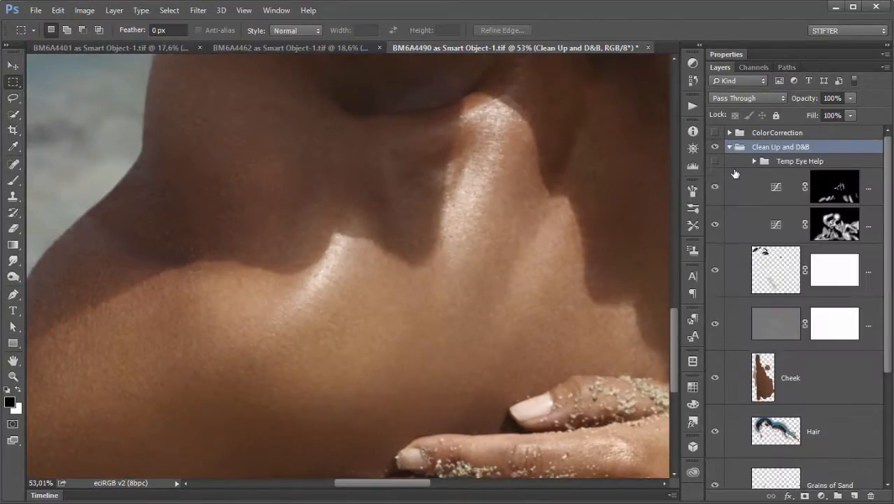
- Fit the whole portrait in view and hide every layer inside the Clean Up and D&B group, leaving the group itself visible
scroll(733, 214, down, 3)
scroll(733, 214, down, 1)
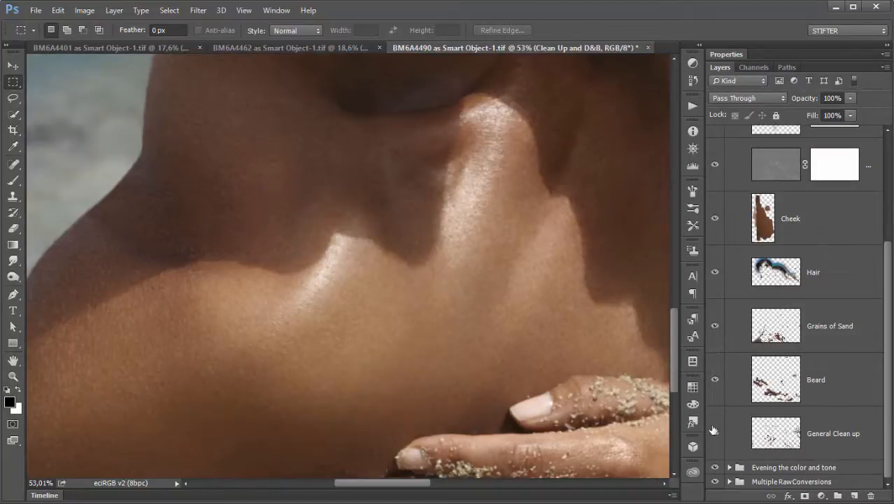
key(ctrl+0)
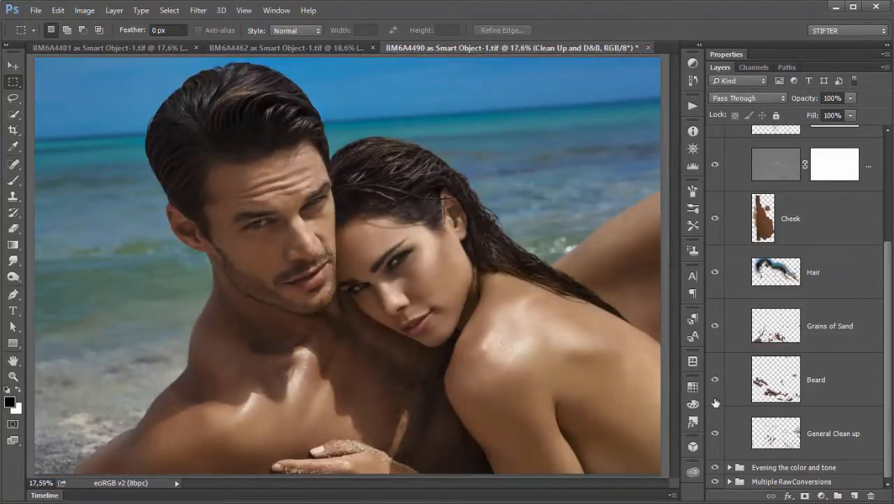
drag(714, 433, 723, 168)
scroll(727, 181, up, 5)
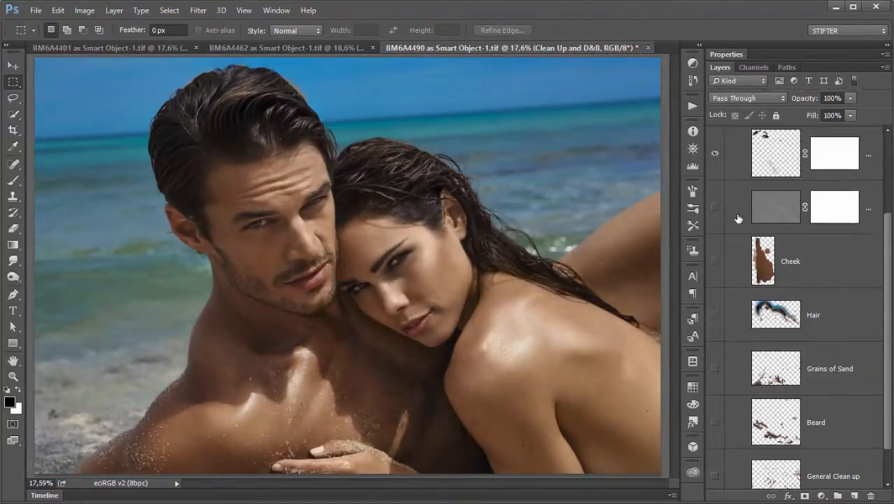
drag(714, 224, 712, 188)
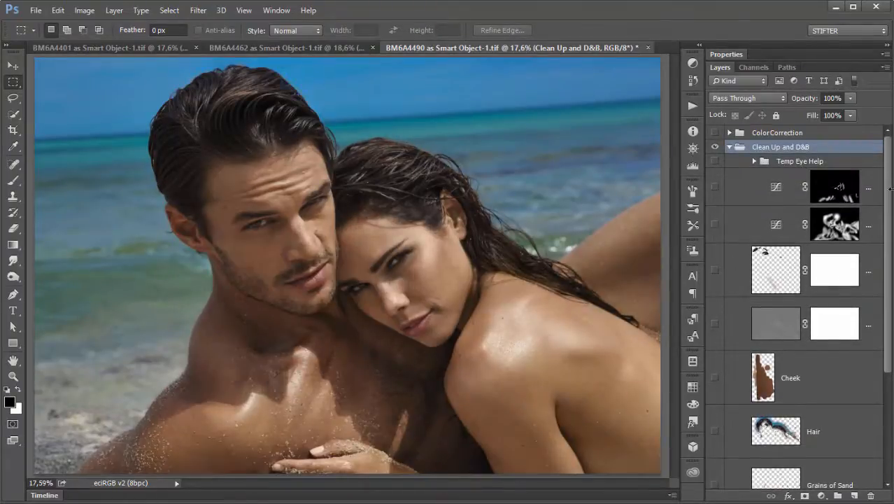
drag(883, 222, 890, 359)
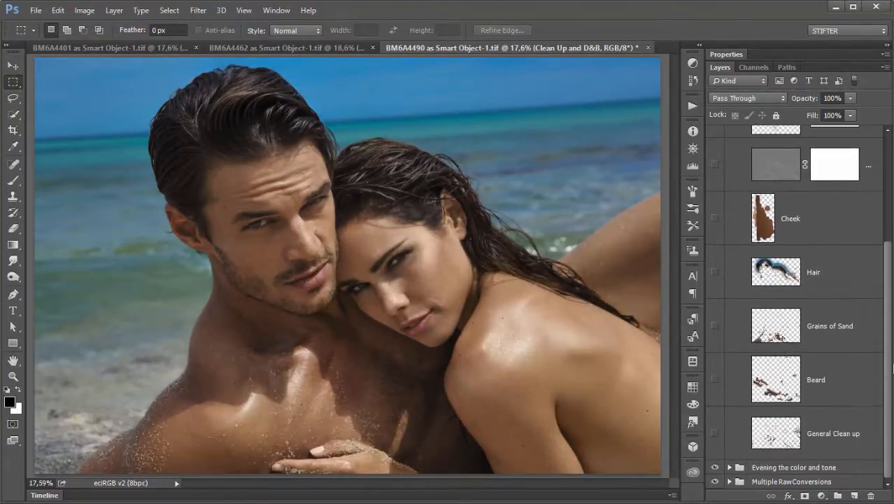
- Select the General Clean up layer, make it visible, and compare the whole portrait with it off and on
click(828, 427)
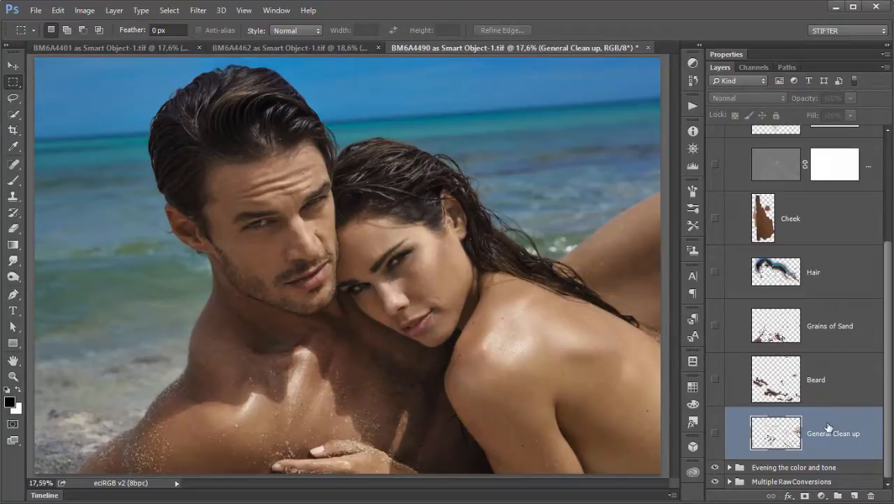
click(717, 437)
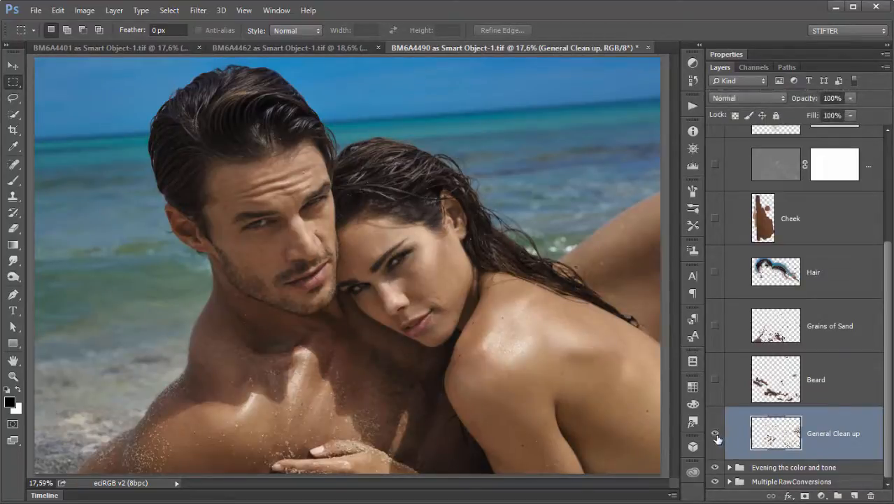
click(716, 437)
click(716, 436)
click(716, 437)
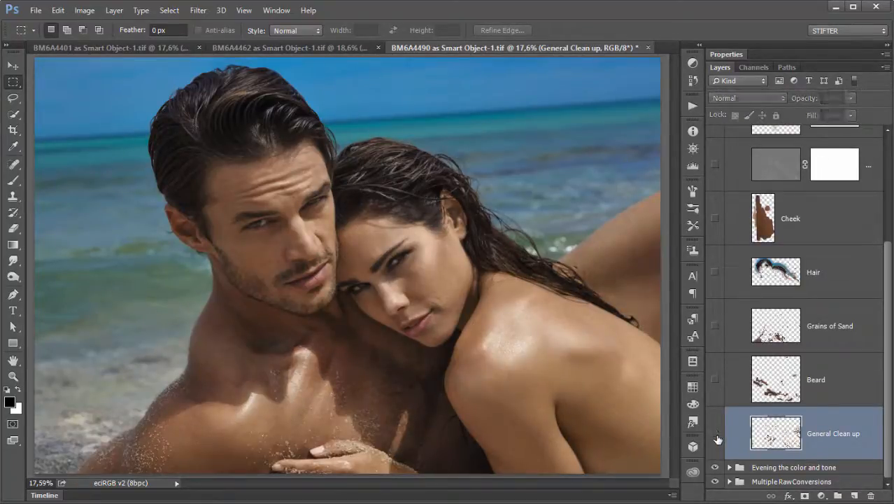
click(716, 436)
click(716, 436)
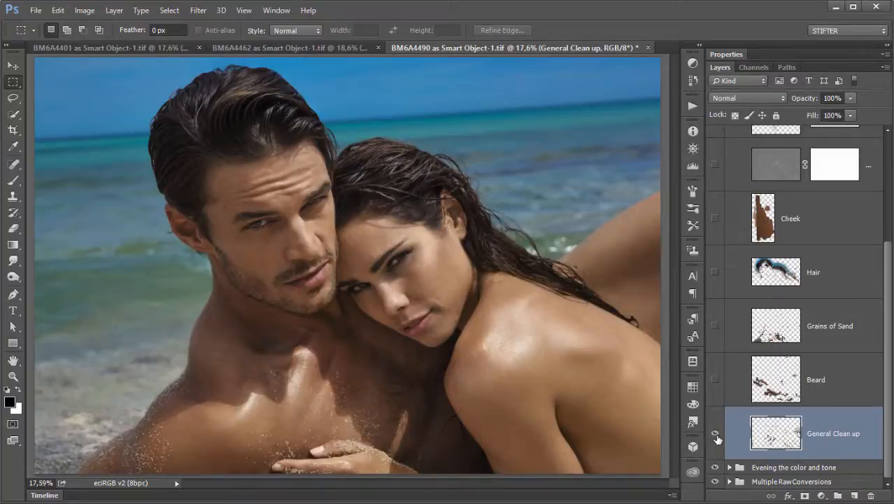
click(716, 436)
click(716, 437)
click(716, 437)
click(716, 436)
- Compare the man's hairline and forehead at about 77% zoom with the General Clean up layer off and on
scroll(162, 105, up, 5)
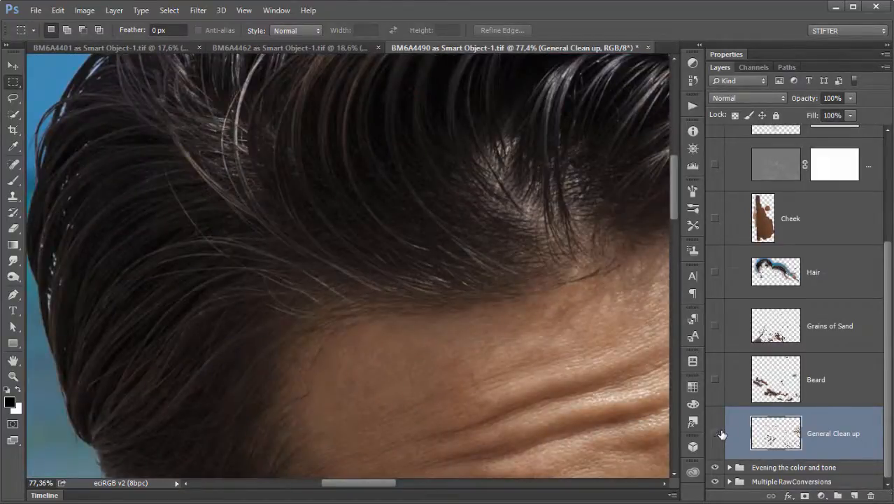
click(717, 434)
click(716, 433)
- Examine both faces at about 60% zoom and compare the woman's face with the General Clean up layer off and on
drag(532, 424, 269, 89)
scroll(411, 258, down, 3)
drag(505, 273, 272, 209)
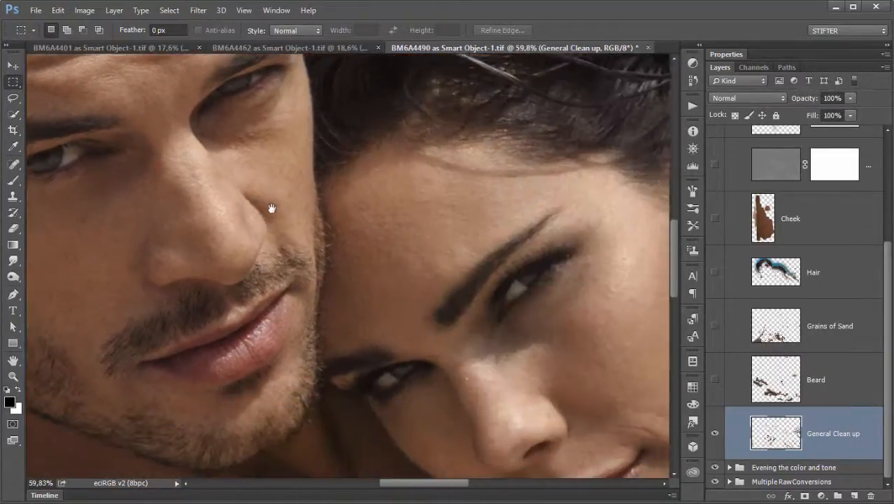
scroll(355, 173, right, 5)
scroll(356, 174, down, 2)
click(715, 434)
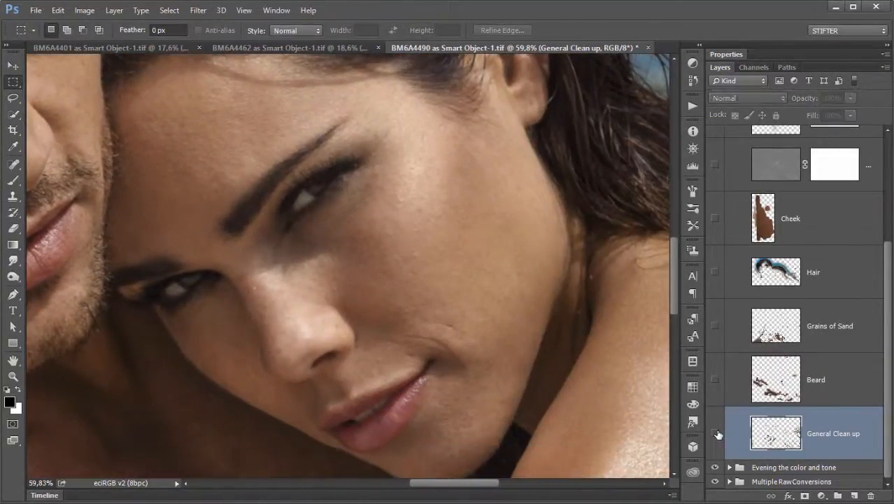
click(715, 433)
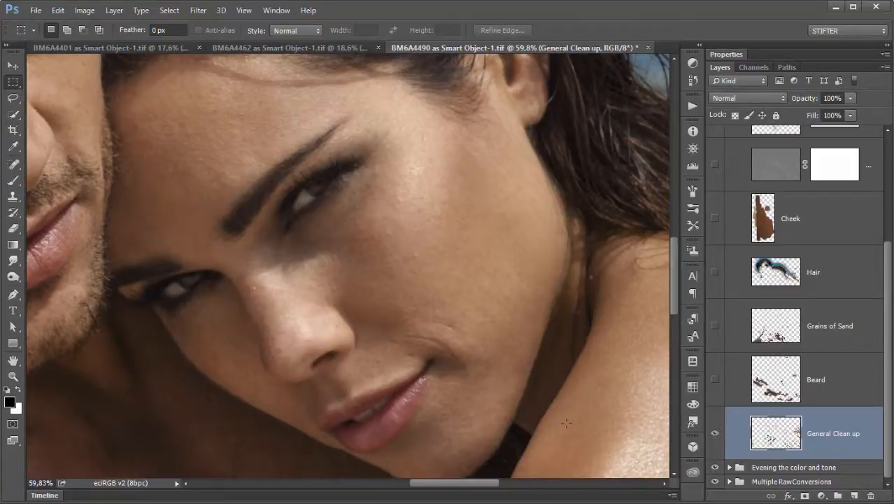
- Select and show the Beard layer, comparing the man's beard at about 52% zoom with the layer off and on
key(ctrl+0)
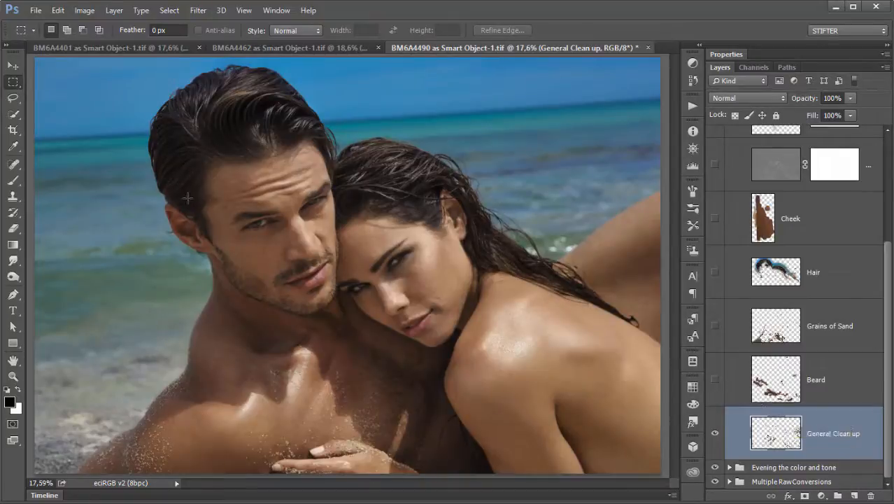
drag(191, 210, 397, 391)
click(735, 374)
click(716, 378)
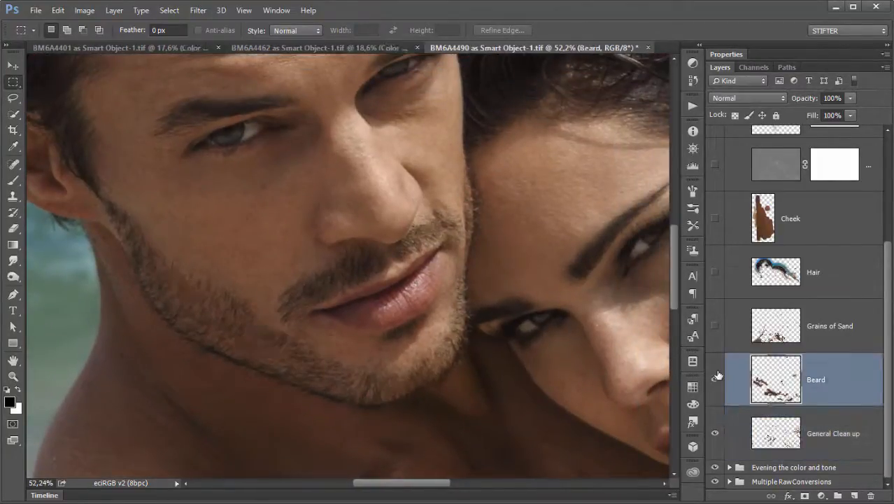
click(716, 378)
click(716, 377)
- Fit the whole portrait in view and compare it with the Beard layer off and on
key(ctrl+0)
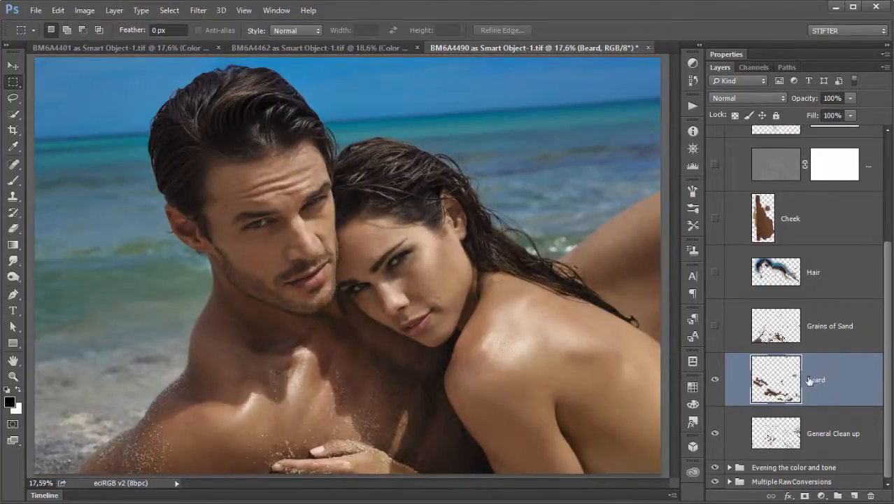
click(714, 379)
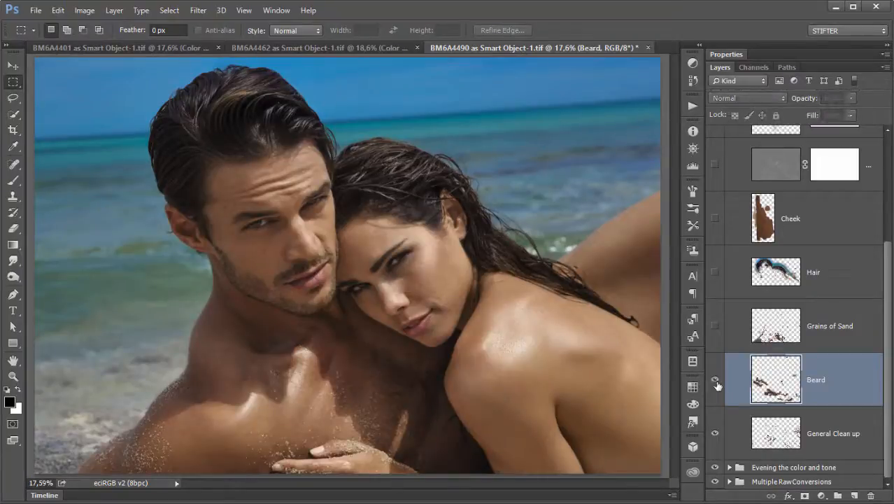
click(715, 379)
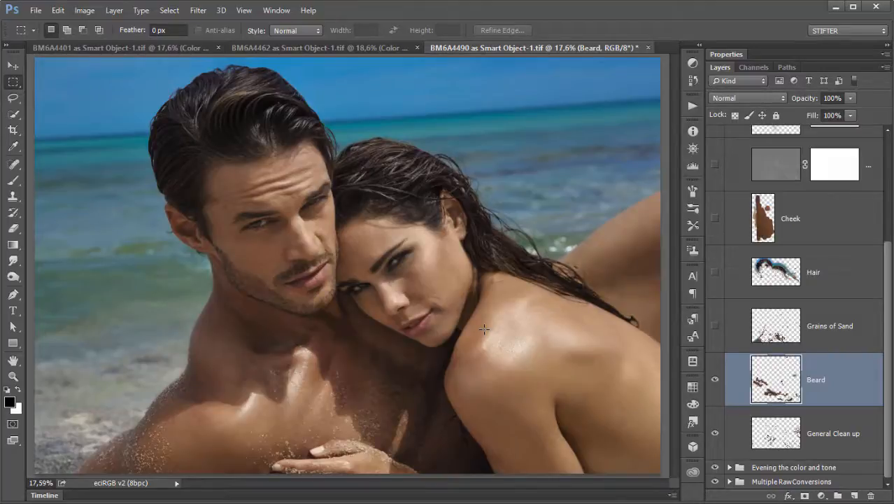
- Examine the man's jaw and mustache at about 50% zoom with the Beard layer off and on
drag(204, 205, 358, 337)
drag(473, 320, 435, 336)
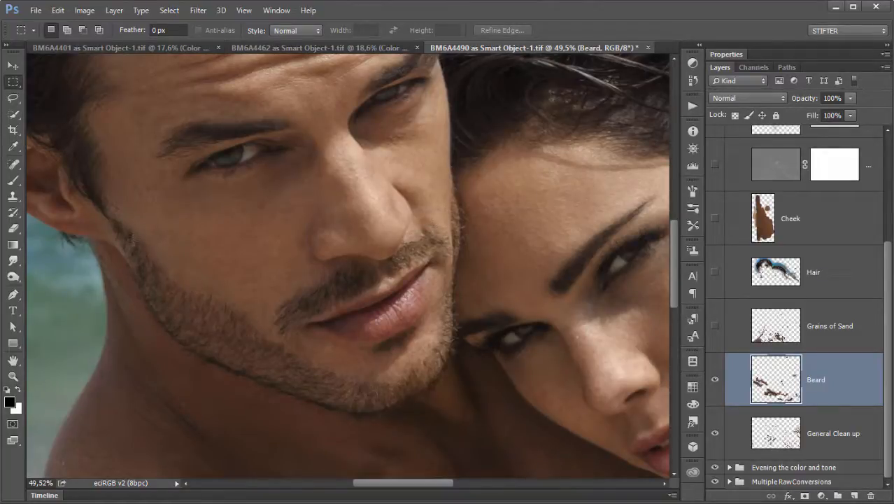
click(714, 379)
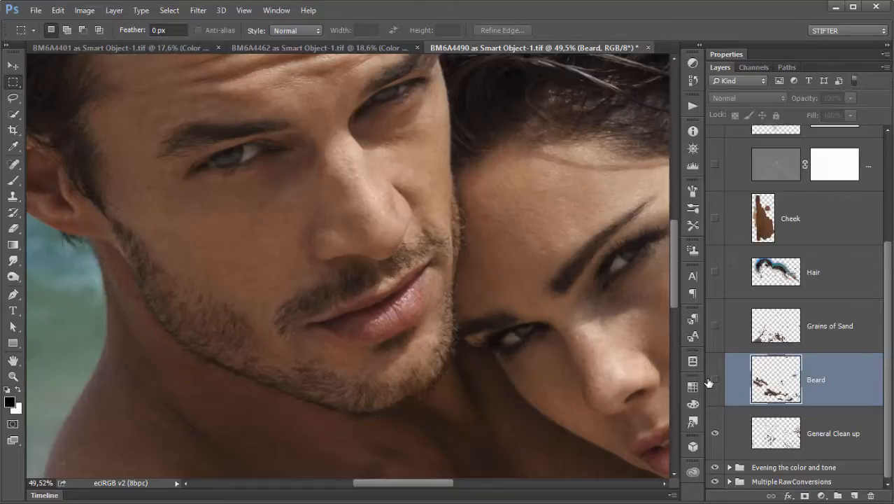
click(713, 379)
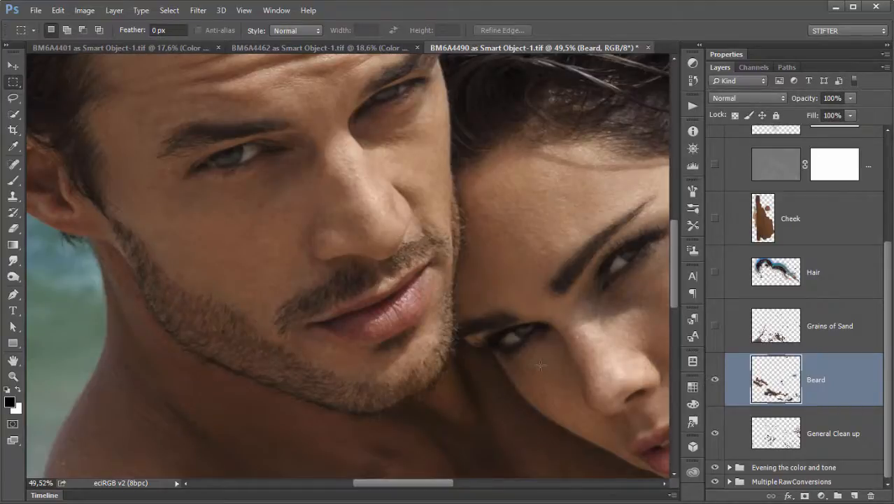
- Select and show the Grains of Sand layer, comparing the sandy shoulder and chest in the full portrait with it off and on
key(ctrl+0)
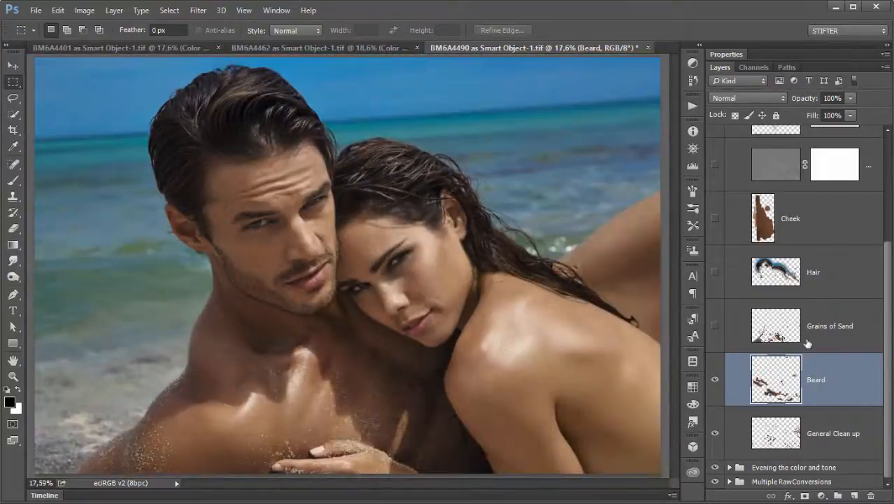
click(785, 333)
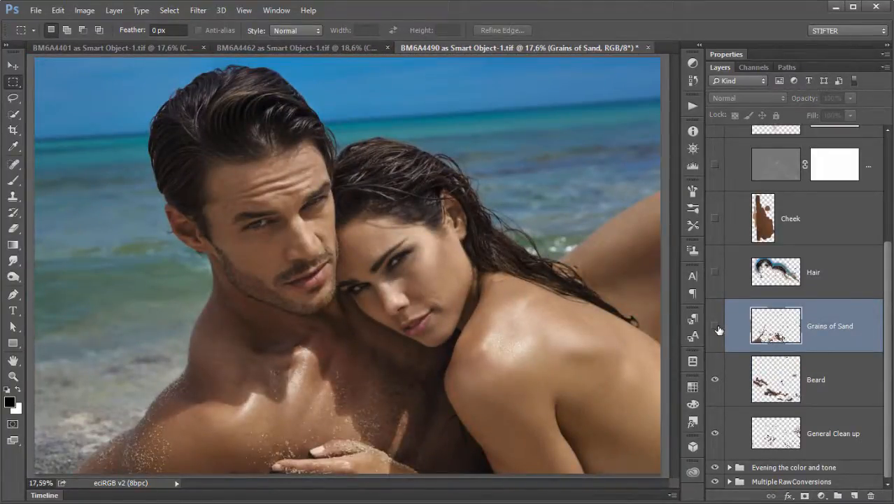
click(715, 326)
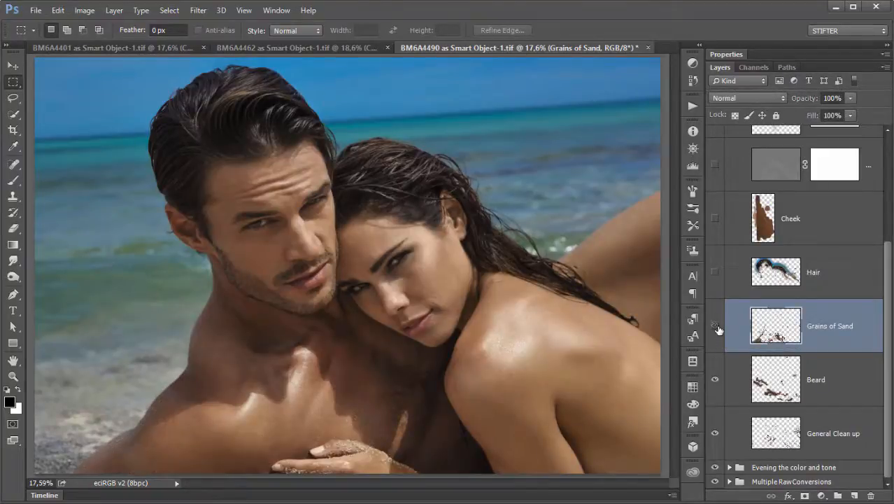
click(715, 326)
click(715, 325)
click(715, 326)
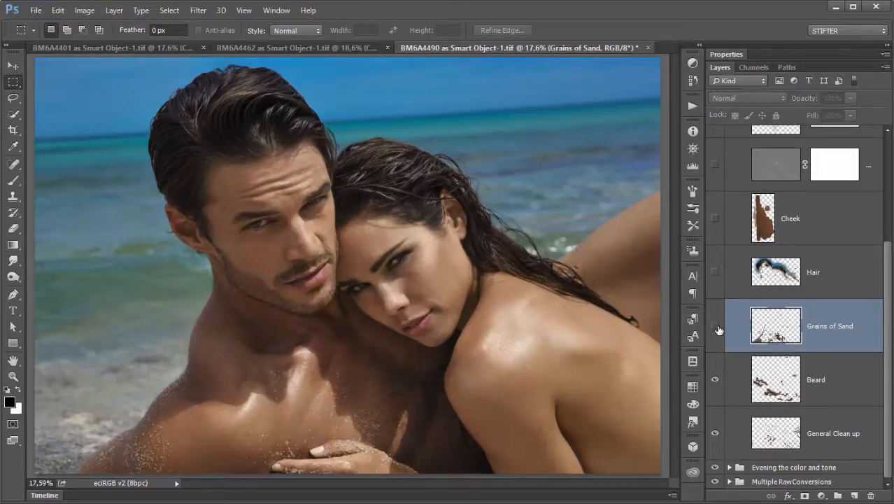
click(715, 326)
click(715, 326)
click(715, 326)
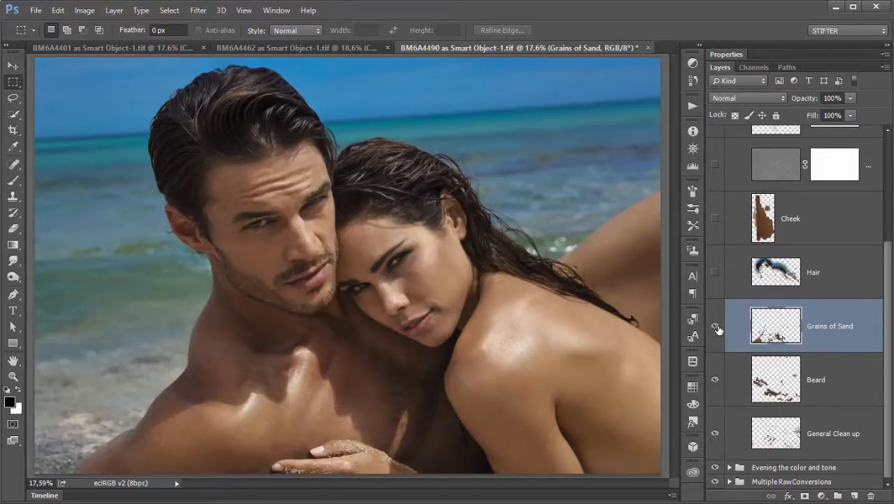
- Select the Hair layer and compare both models' hair outlines in the full portrait with the layer on and off
click(726, 272)
click(716, 272)
click(720, 271)
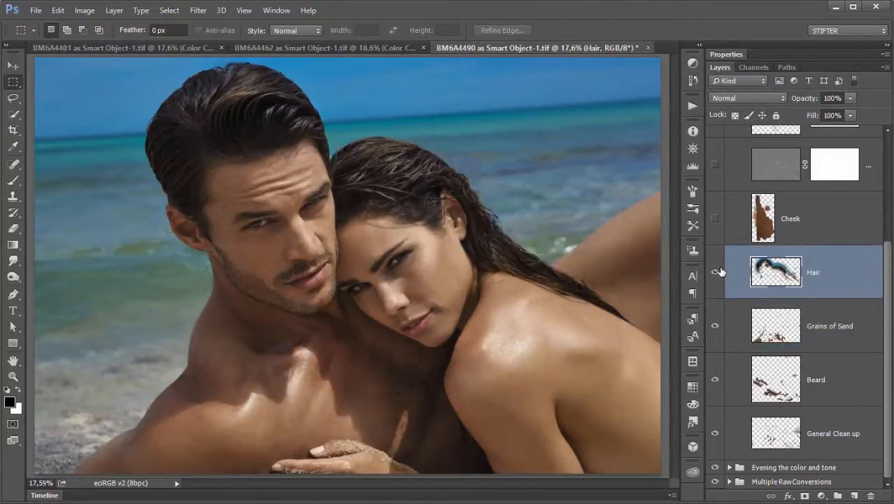
click(720, 271)
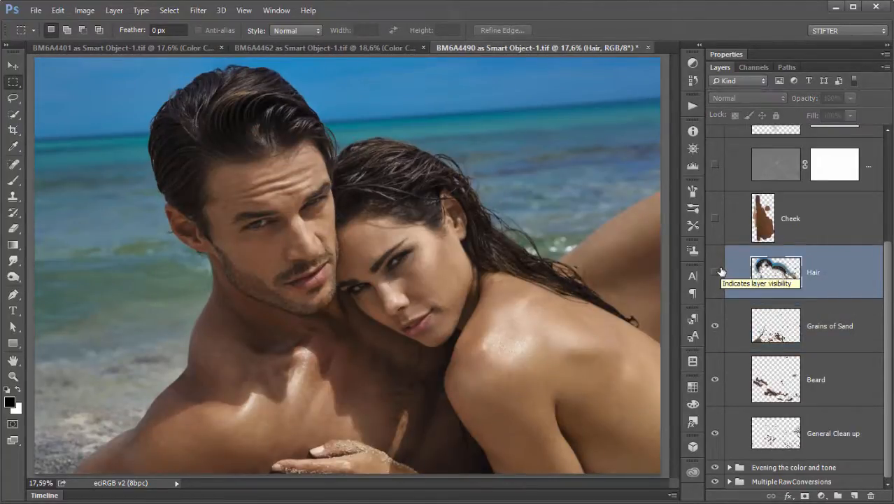
click(720, 272)
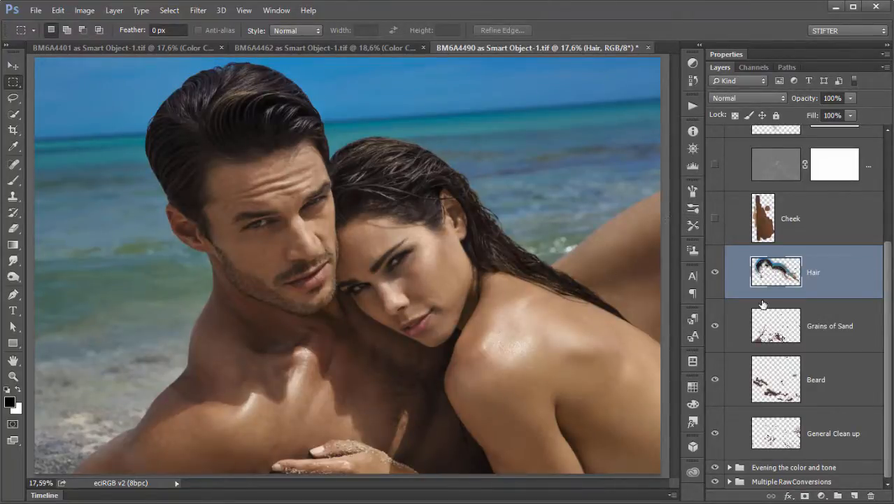
click(713, 274)
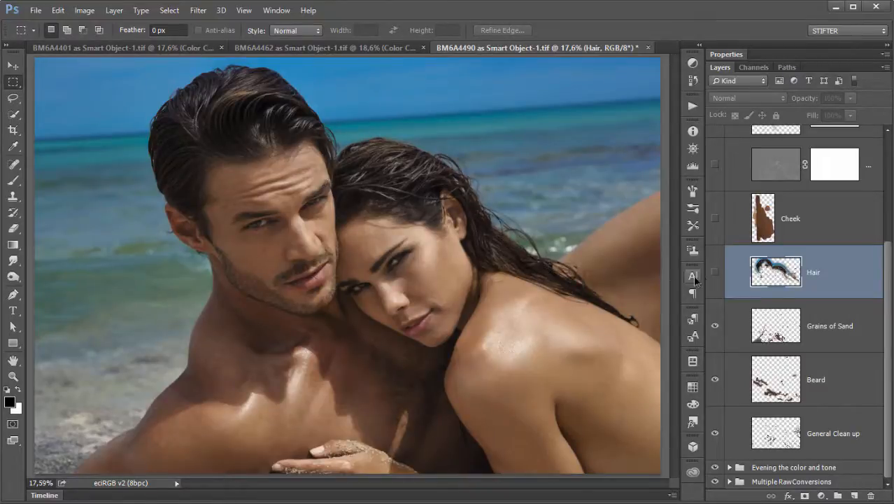
click(714, 272)
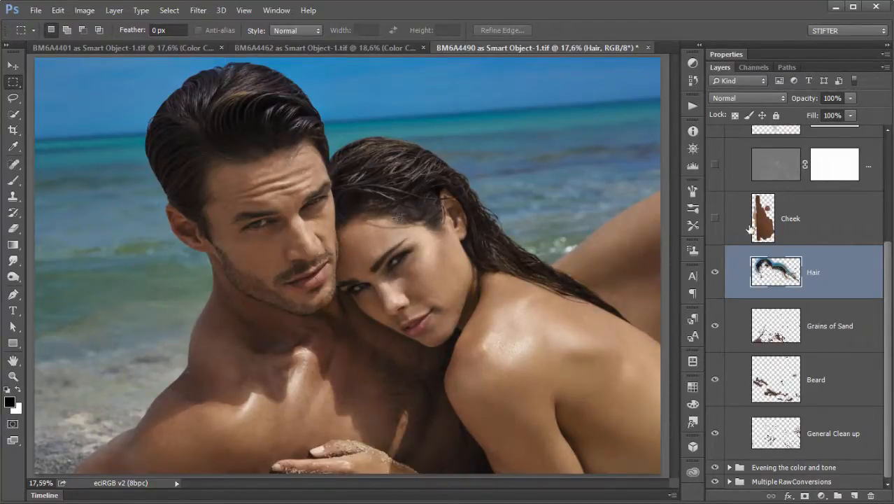
click(715, 272)
click(714, 272)
click(714, 272)
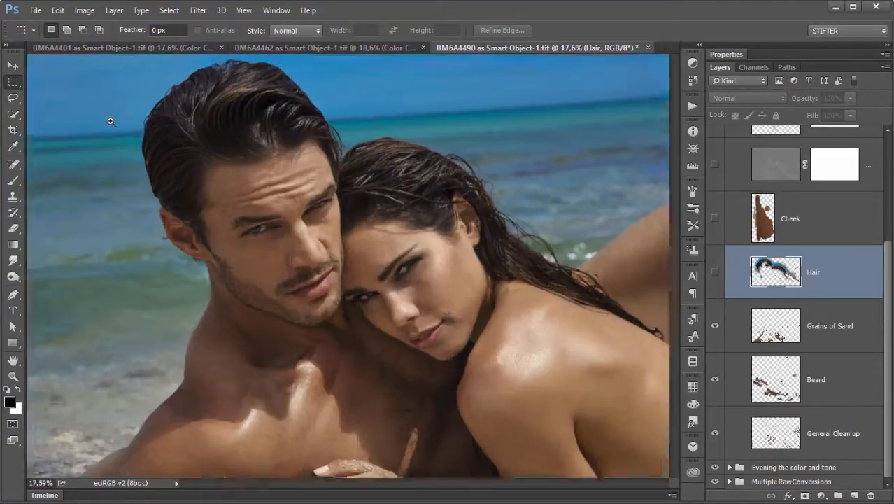
- Compare the man's hair at about 69% zoom with the Hair layer on and off, leaving the layer visible
drag(110, 119, 319, 154)
drag(315, 259, 364, 299)
click(714, 272)
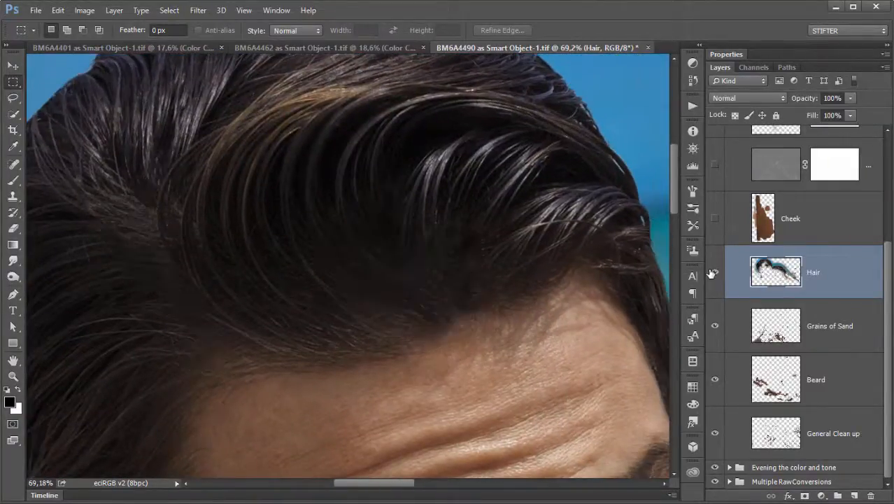
click(714, 272)
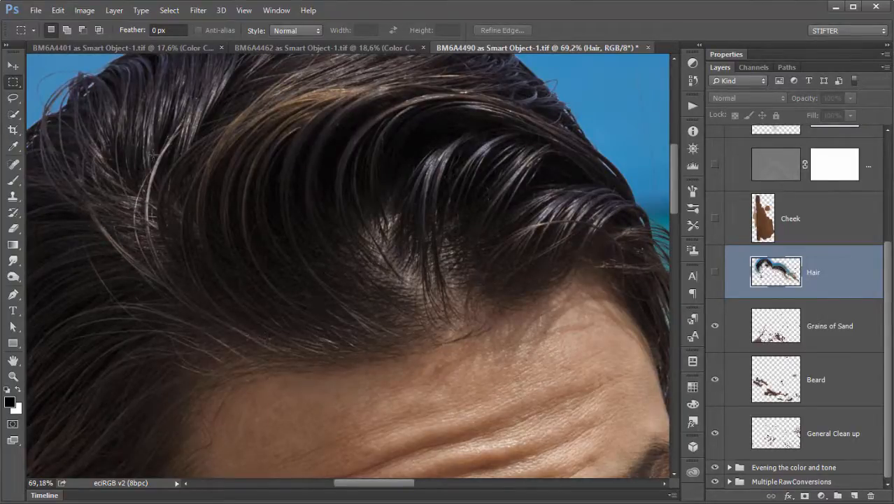
click(714, 273)
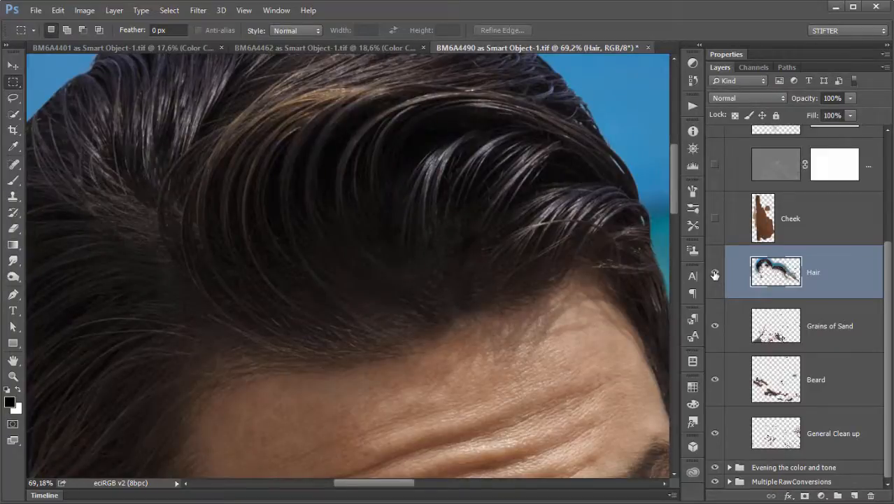
- Compare the man's hairline and loose strands at about 69% zoom with the Hair layer on and off, leaving the layer hidden
click(714, 273)
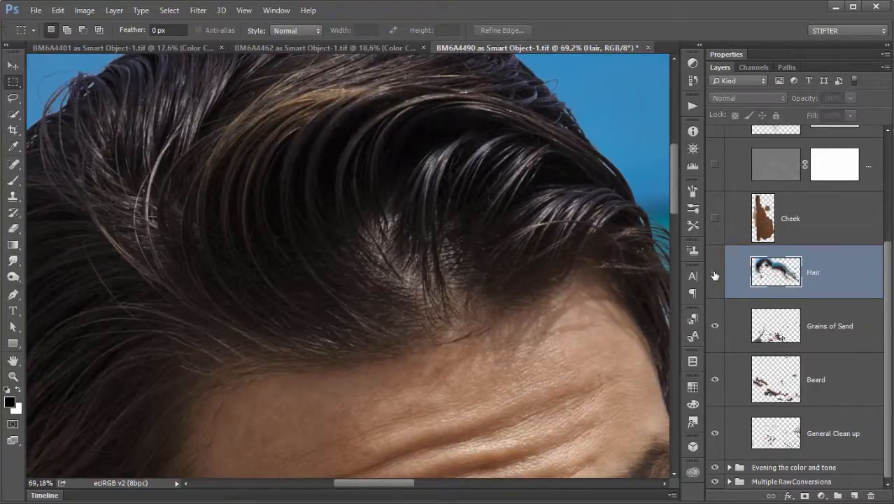
click(714, 274)
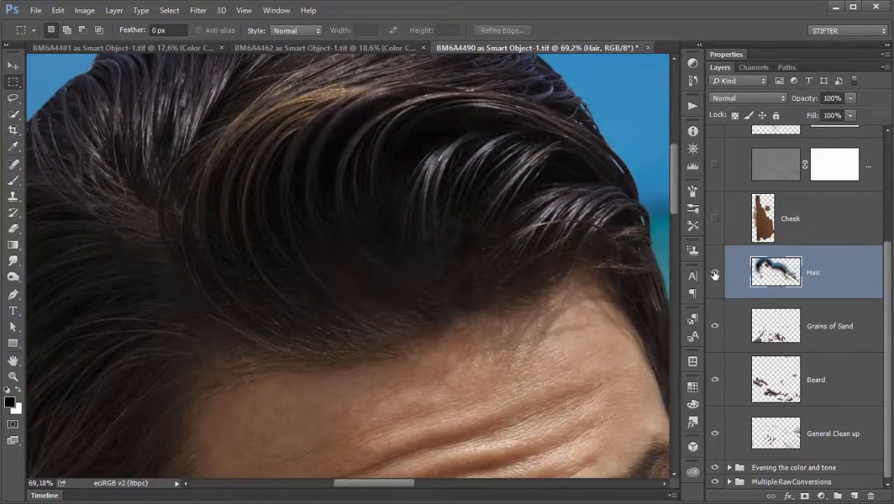
click(714, 273)
drag(303, 169, 574, 343)
key(ctrl+d)
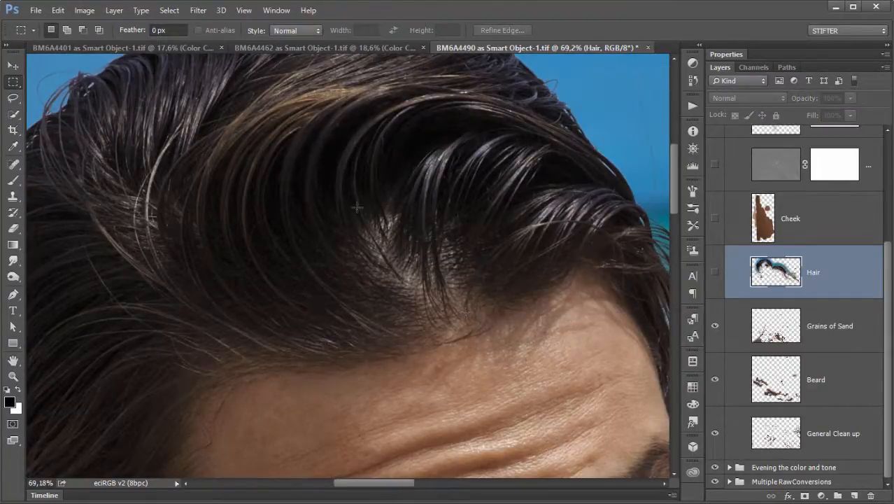
- Examine the man's hair in the full portrait with the Hair layer hidden, and show the layer again
key(ctrl+0)
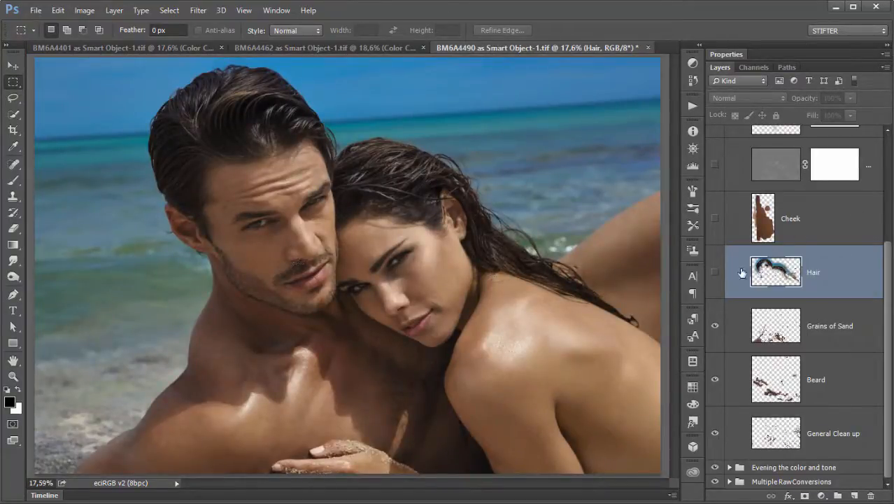
drag(299, 130, 346, 155)
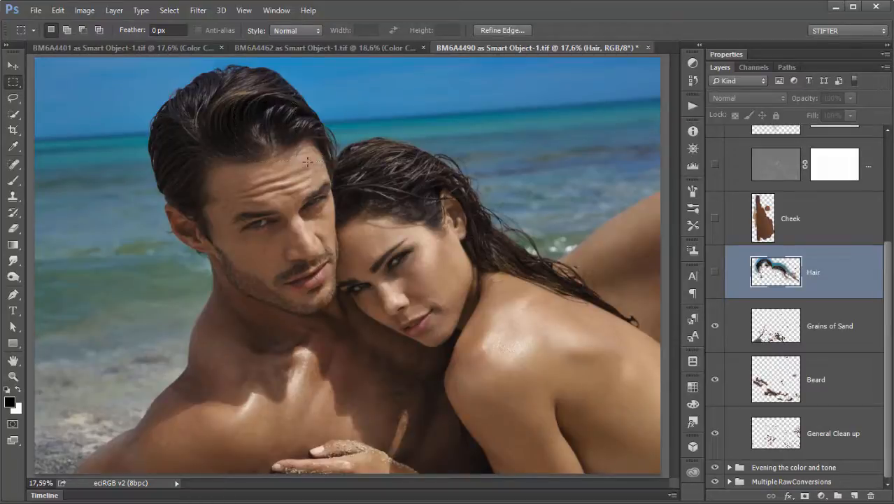
click(293, 135)
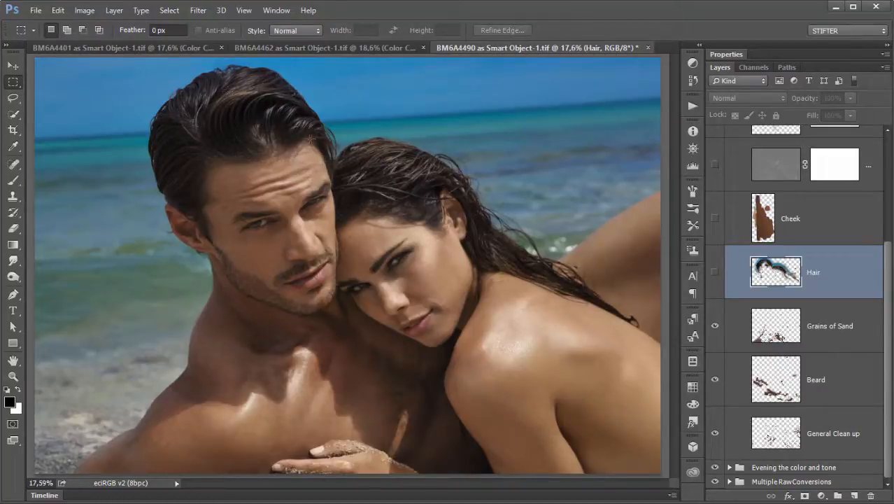
click(715, 272)
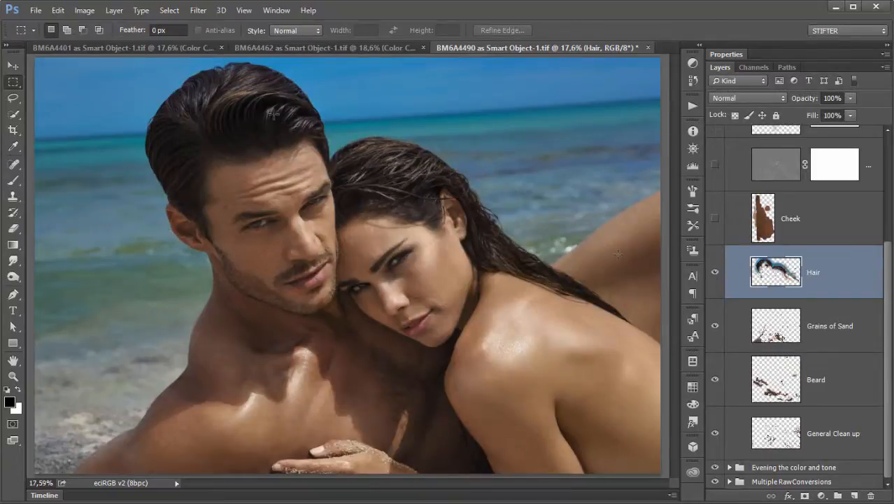
- Mark the man's face and hair in turn with temporary rectangular selections, and clear the selection
drag(234, 184, 339, 306)
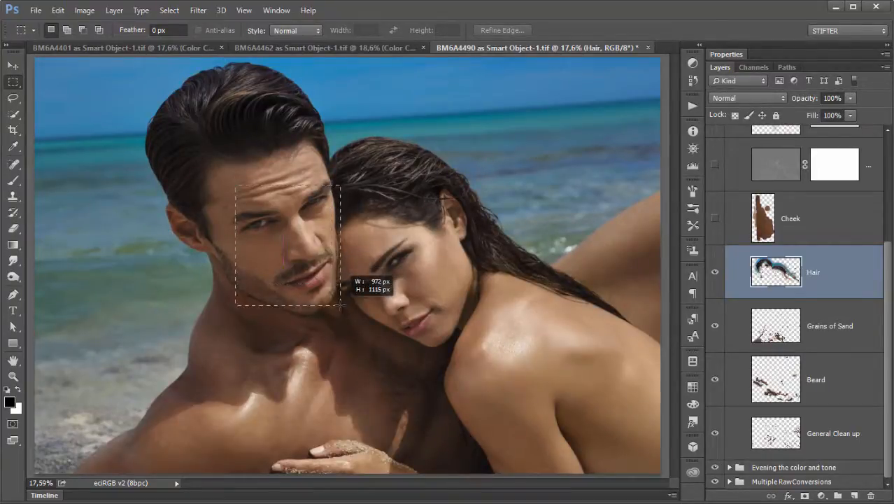
drag(161, 77, 270, 152)
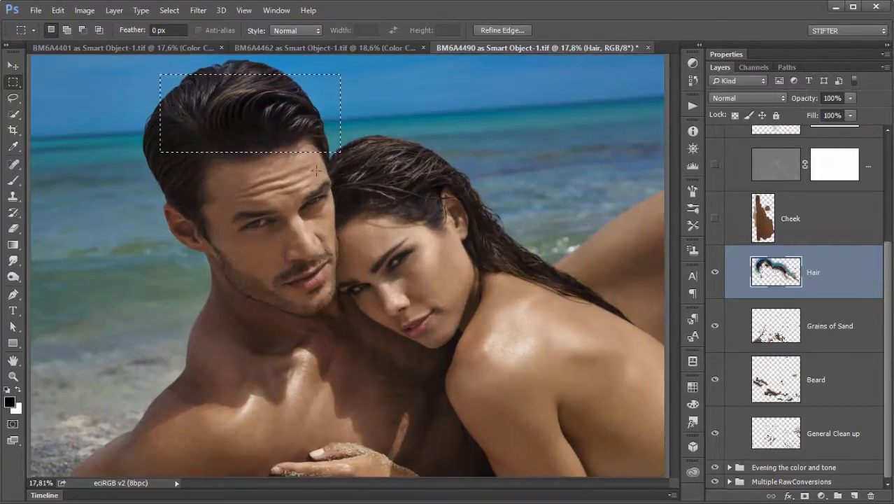
drag(219, 184, 329, 306)
drag(183, 61, 312, 154)
click(383, 179)
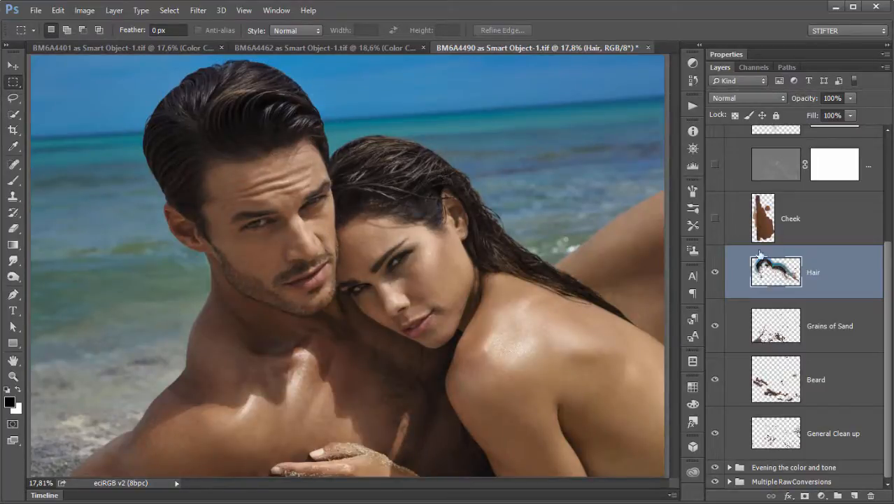
- Compare both models' hair across the whole portrait by repeatedly hiding and showing the Hair layer, leaving it visible
click(715, 273)
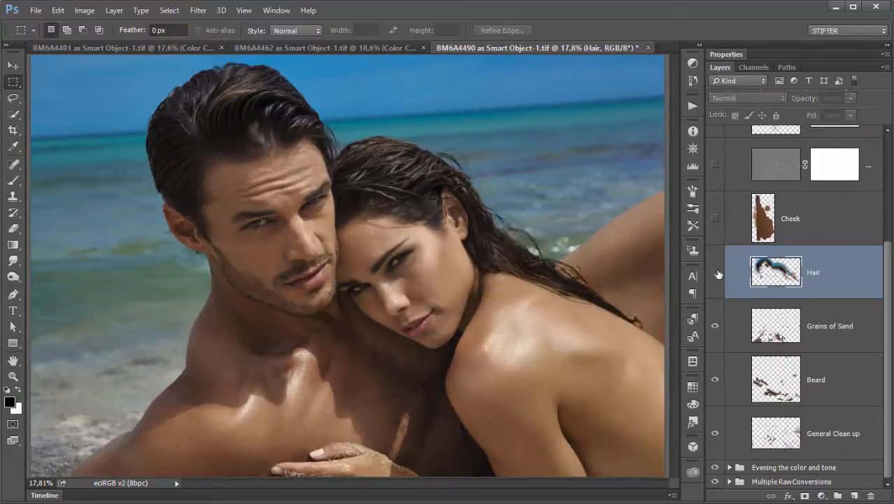
click(715, 273)
click(715, 272)
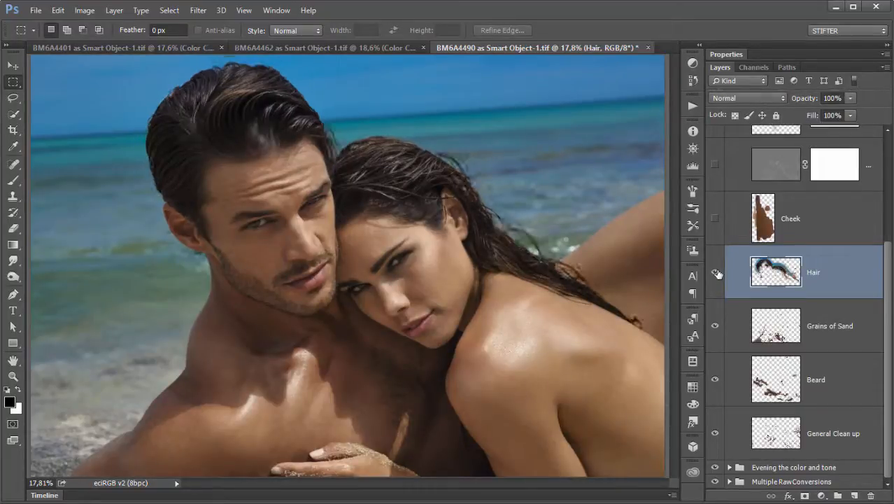
click(714, 273)
click(715, 273)
click(715, 272)
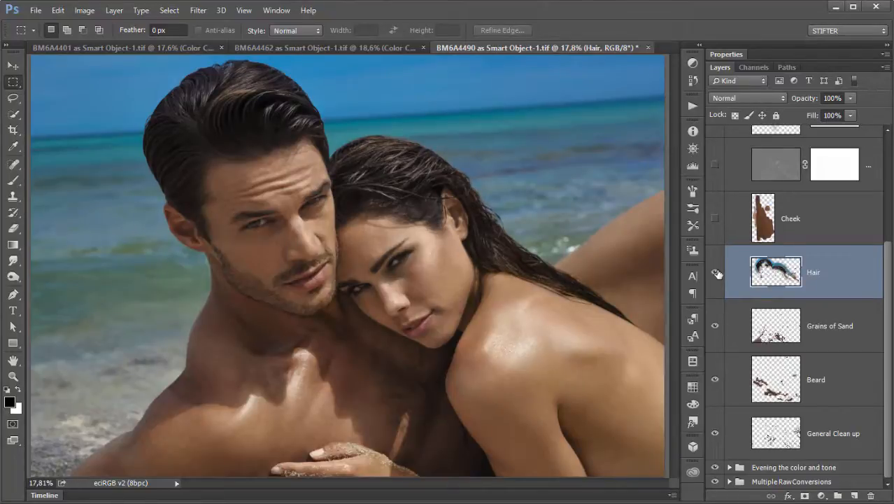
- Select the Cheek layer and closely examine the man's cheek against the woman's forehead with the layer hidden
click(740, 221)
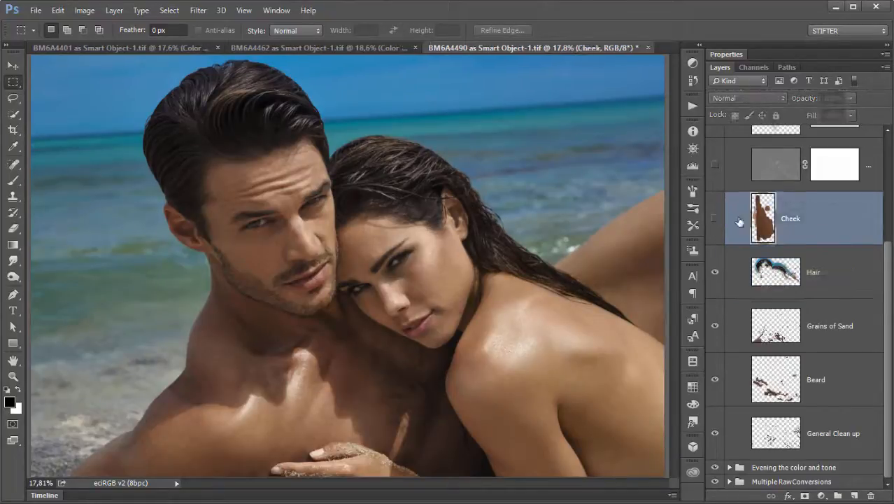
drag(299, 207, 429, 308)
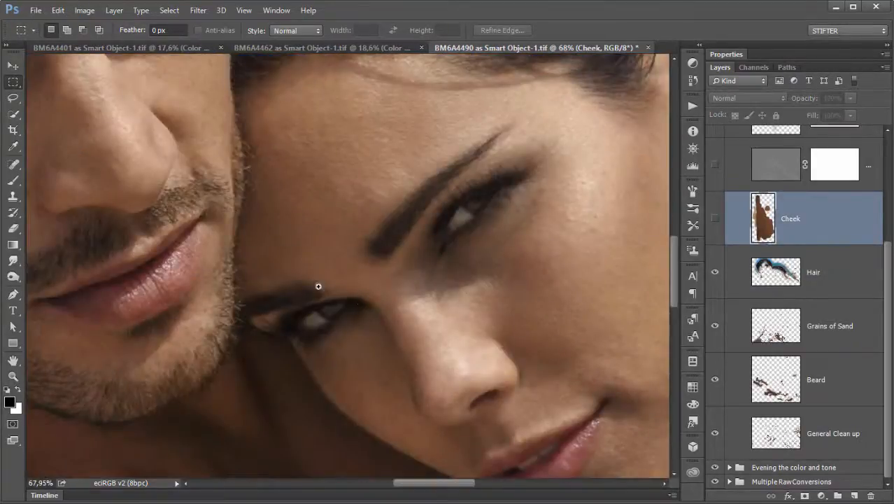
drag(315, 285, 404, 346)
drag(328, 110, 375, 369)
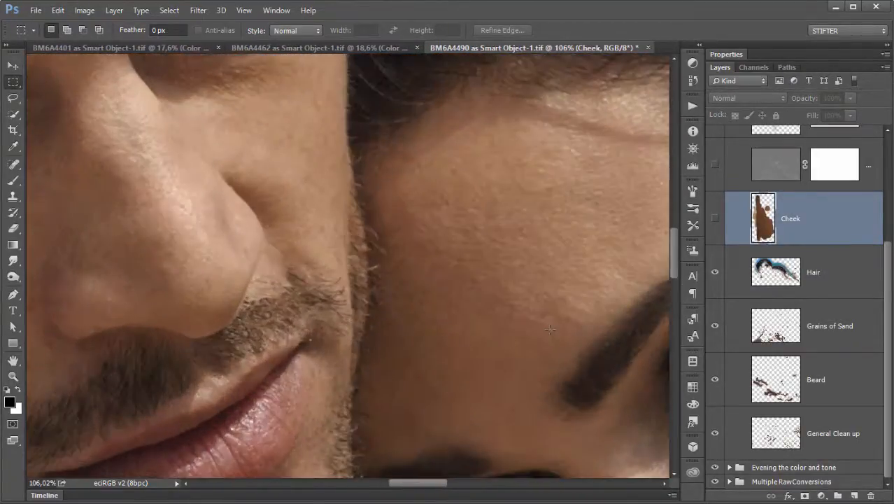
drag(501, 328, 482, 315)
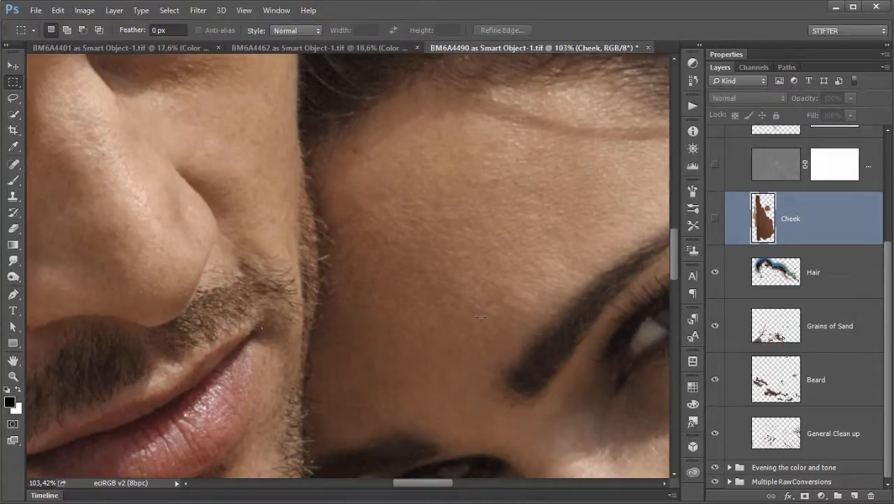
scroll(481, 317, down, 4)
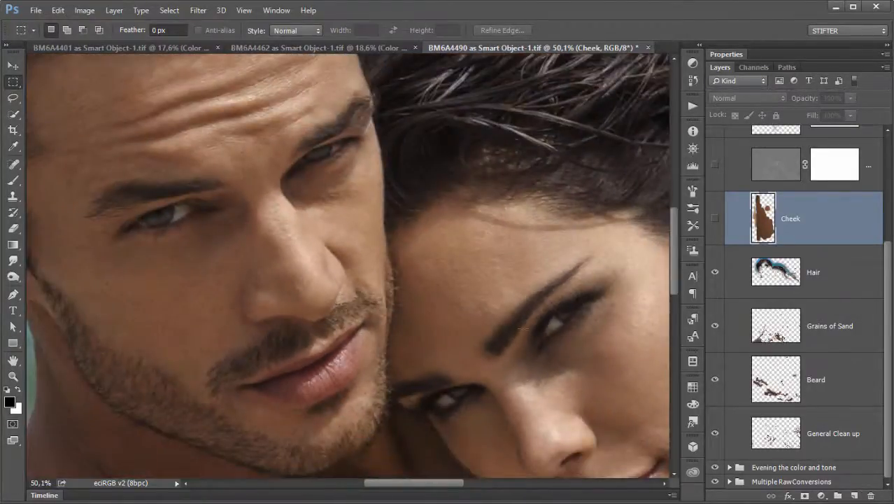
drag(512, 324, 464, 291)
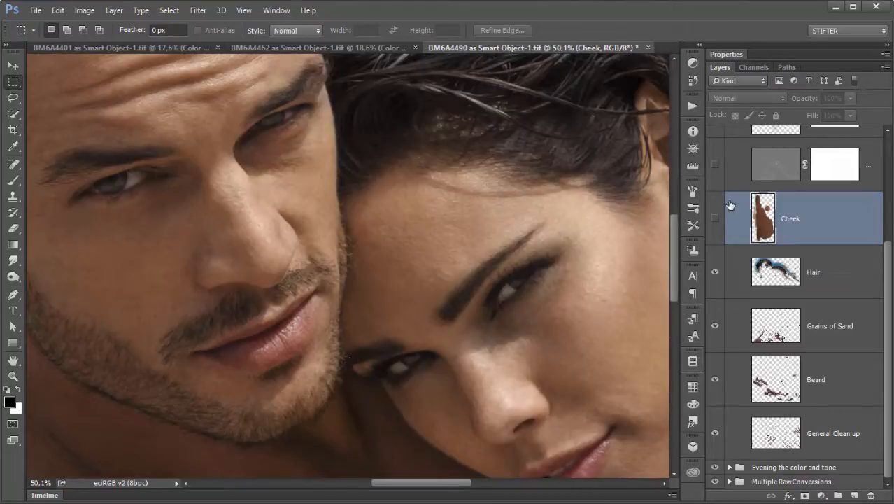
- Show the Cheek layer, comparing the edge of the man's cheek at about 50% zoom with it on and off
click(715, 218)
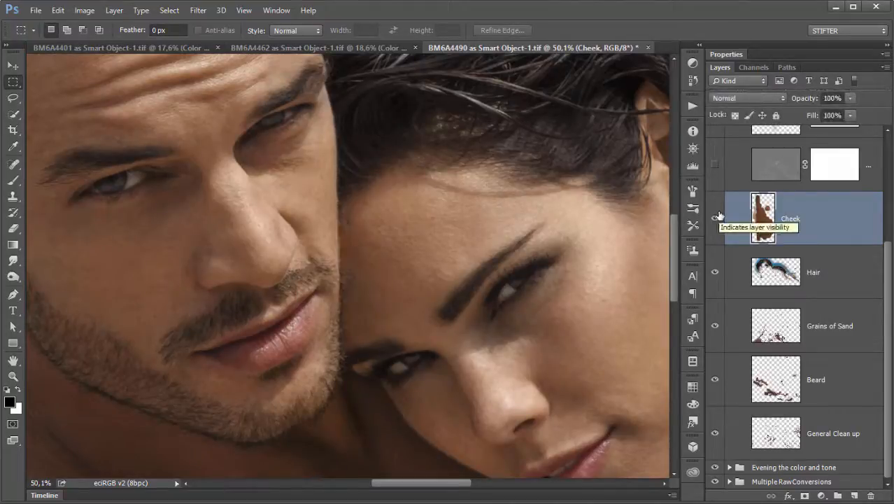
click(715, 217)
click(714, 218)
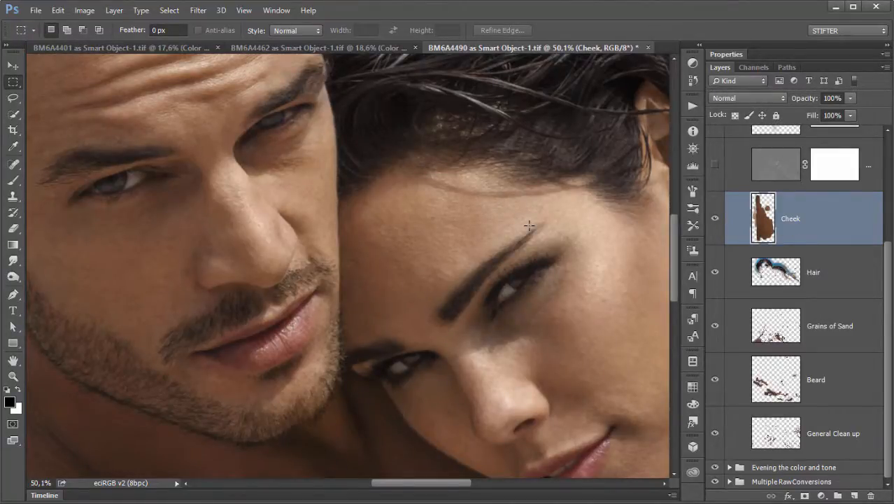
- Compare where the two faces meet in the full portrait with the Cheek layer off and on, leaving it visible
key(ctrl+0)
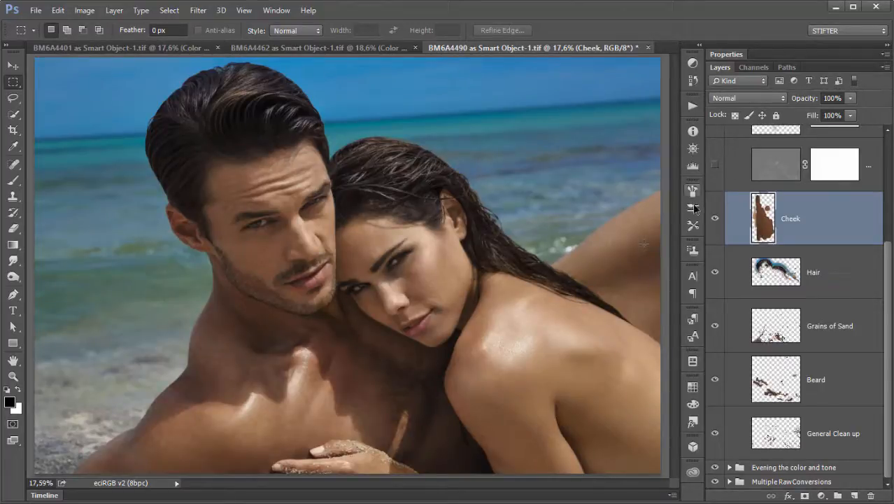
click(714, 219)
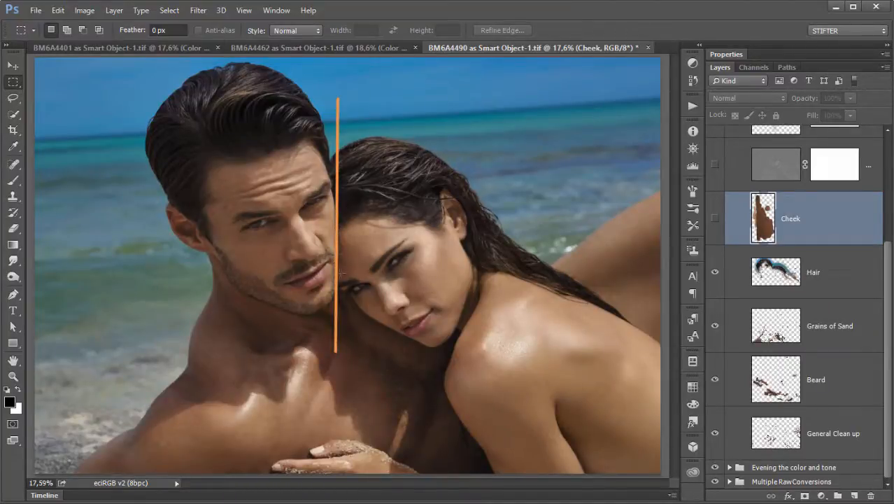
click(714, 230)
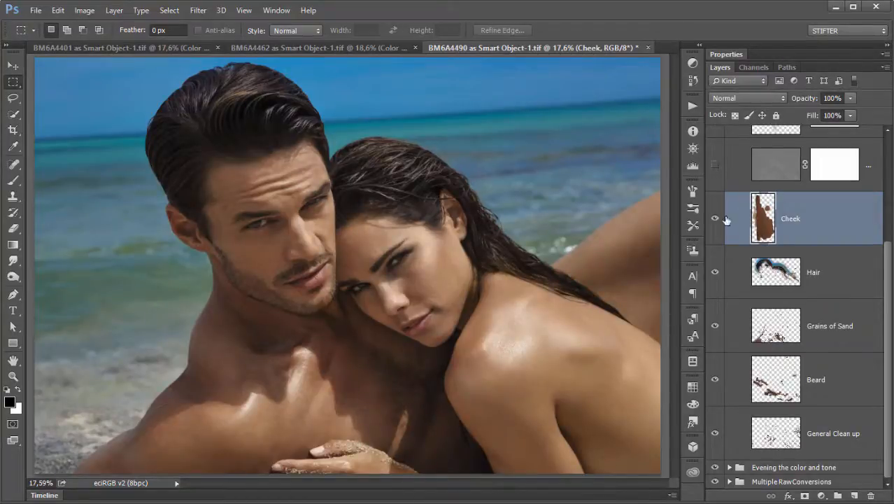
- Compare the man's chest at about 58% zoom with the Clean Up and D&B group off and on, leaving the group visible
drag(198, 332, 391, 447)
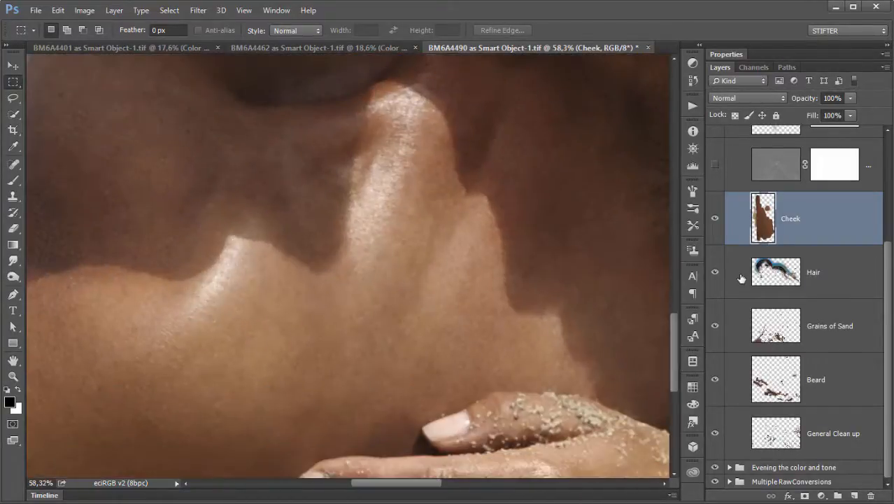
scroll(747, 336, up, 5)
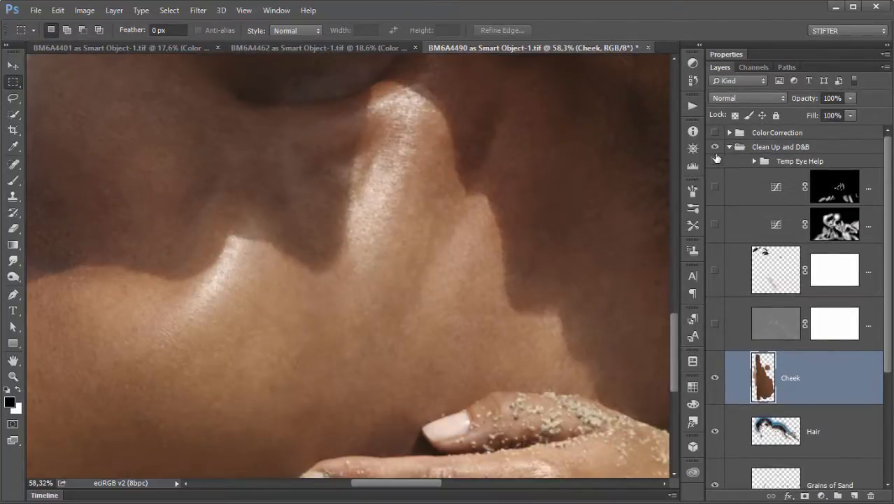
click(714, 148)
click(714, 148)
click(715, 147)
click(715, 148)
- Activate the Clone Stamp tool with the Cheek layer selected
mouse_move(12, 163)
mouse_down()
mouse_move(133, 165)
mouse_move(130, 180)
mouse_move(77, 209)
mouse_move(13, 210)
mouse_move(16, 194)
mouse_move(75, 198)
mouse_up()
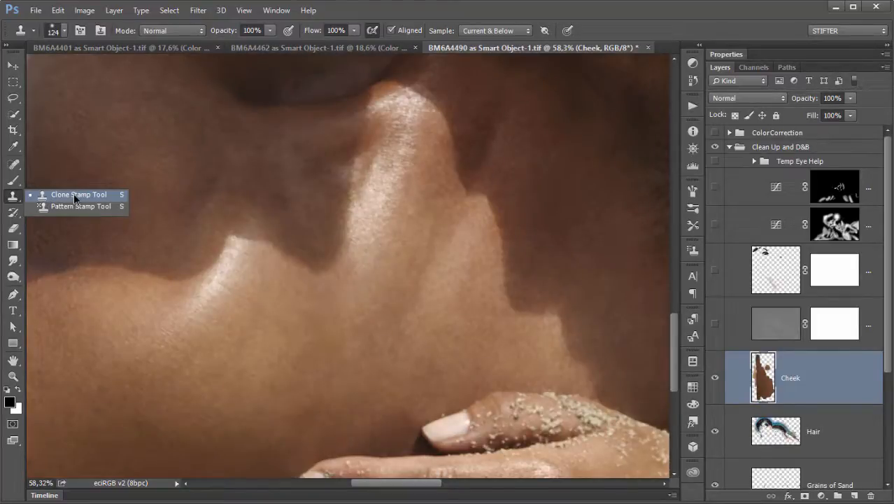
drag(74, 197, 75, 199)
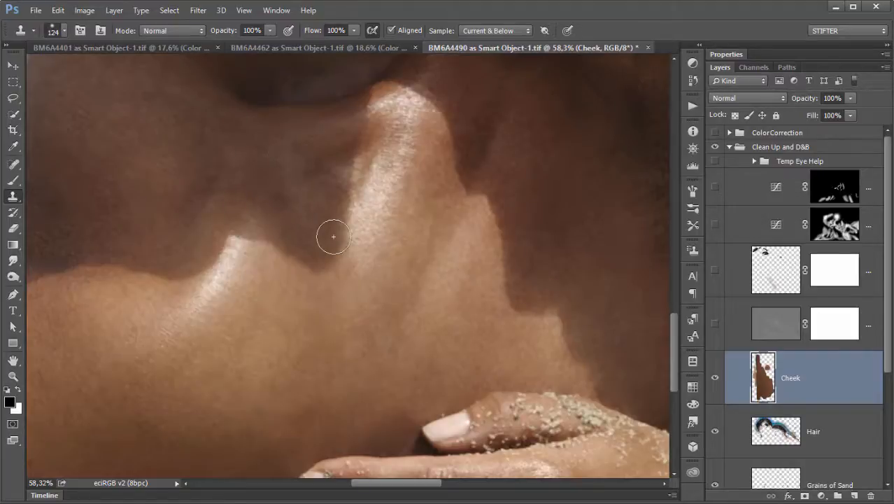
- Hide the Cheek, Hair, Grains of Sand, Beard and General Clean up layers
scroll(330, 233, down, 1)
drag(330, 233, 357, 275)
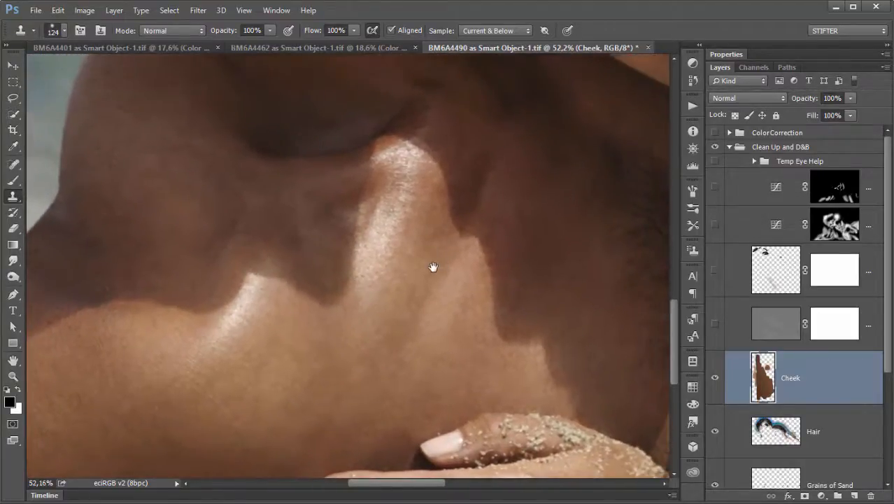
scroll(735, 372, down, 2)
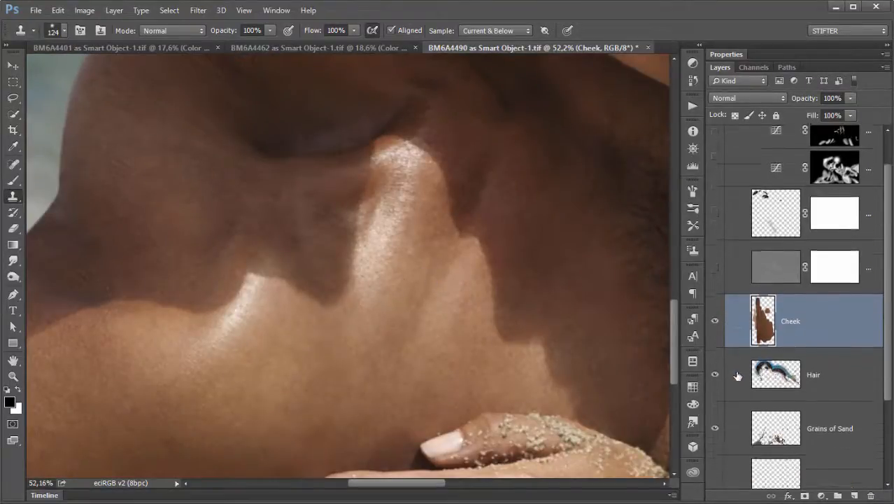
drag(713, 260, 714, 325)
drag(715, 383, 714, 479)
scroll(718, 415, down, 1)
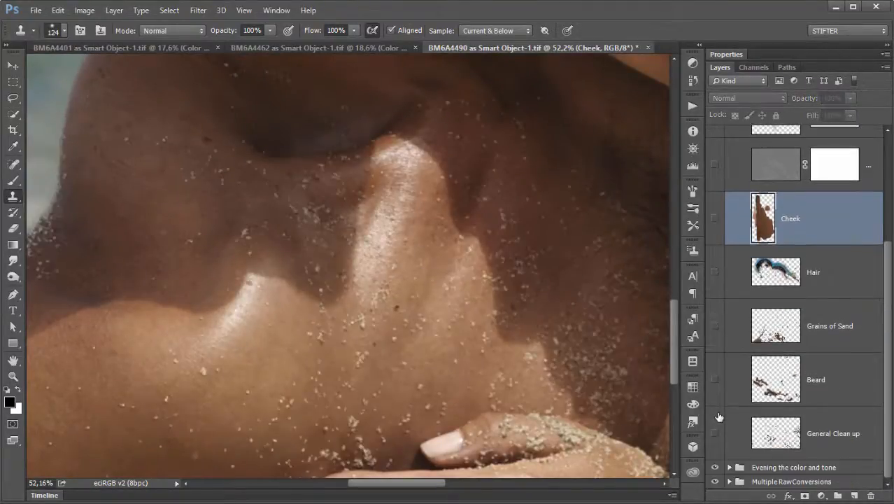
- Add a new layer above General Clean up and remove sand grains from the man's chest with a 22 px content-aware Spot Healing Brush
click(826, 433)
click(854, 495)
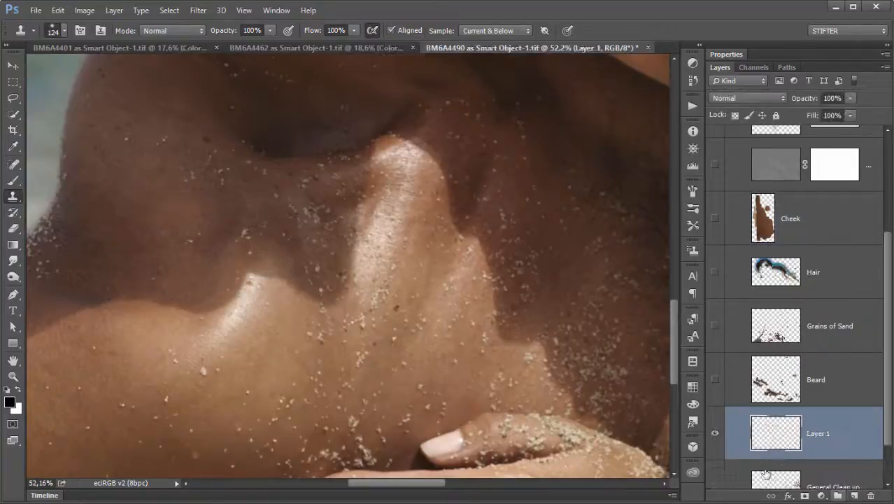
click(12, 163)
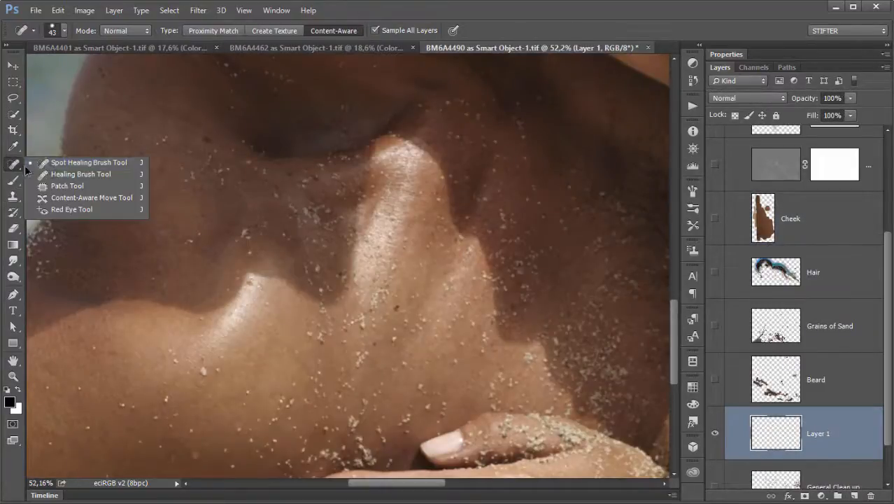
click(82, 163)
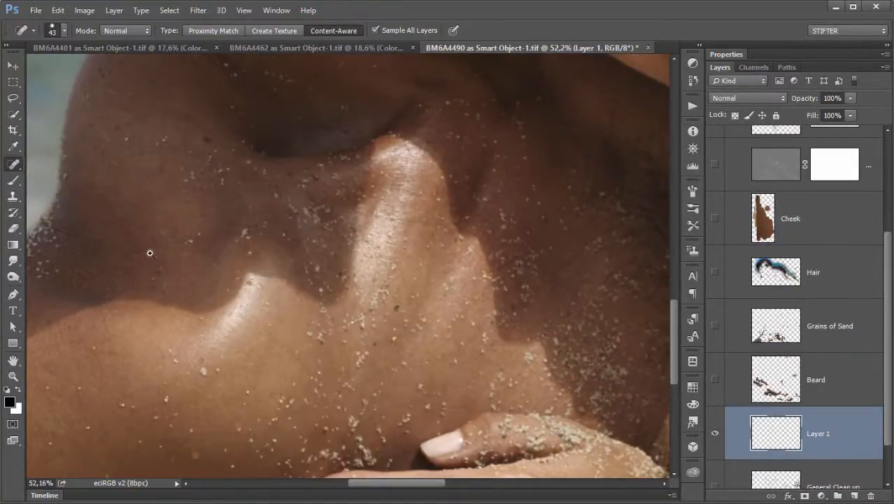
drag(149, 249, 250, 400)
alt+right_click(348, 339)
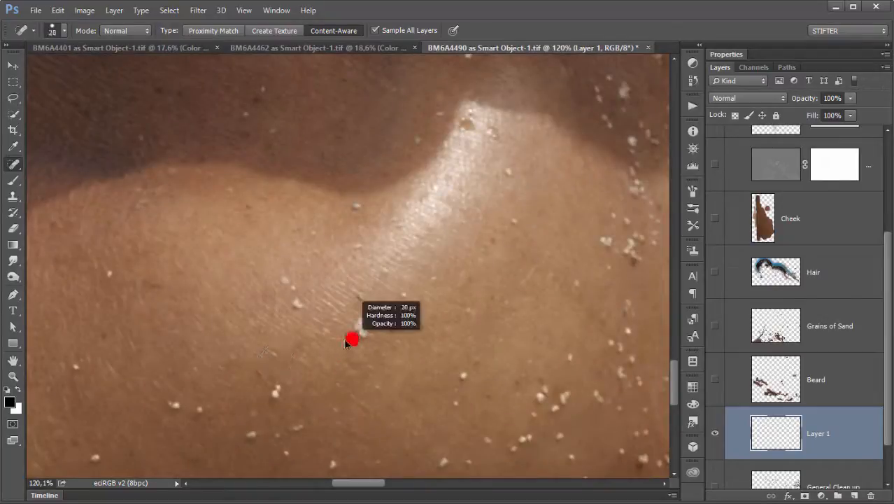
mouse_move(361, 320)
mouse_down()
mouse_move(360, 338)
mouse_move(367, 324)
mouse_up()
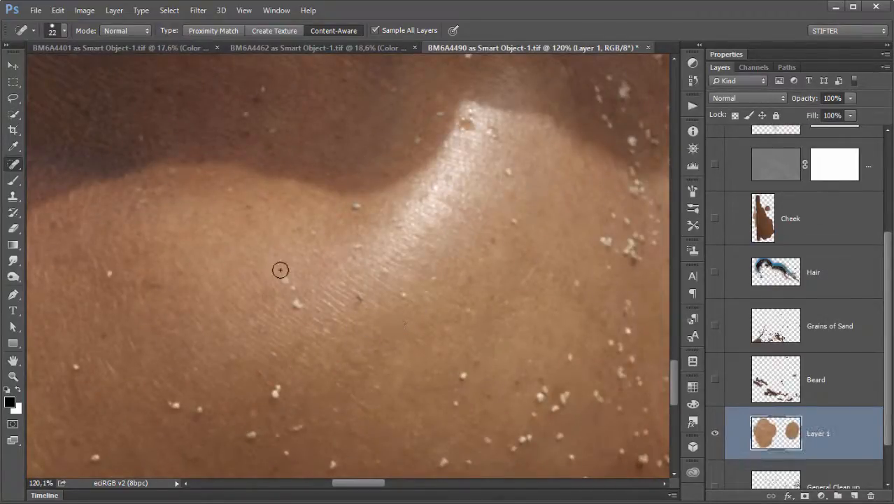
drag(279, 268, 299, 309)
drag(358, 201, 359, 208)
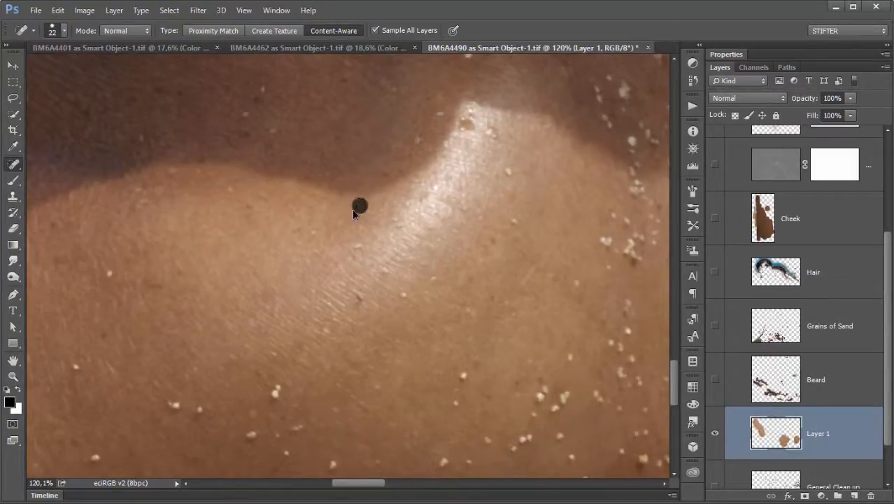
- Delete the trial healing layer and show all layers from General Clean up to Cheek again
click(870, 494)
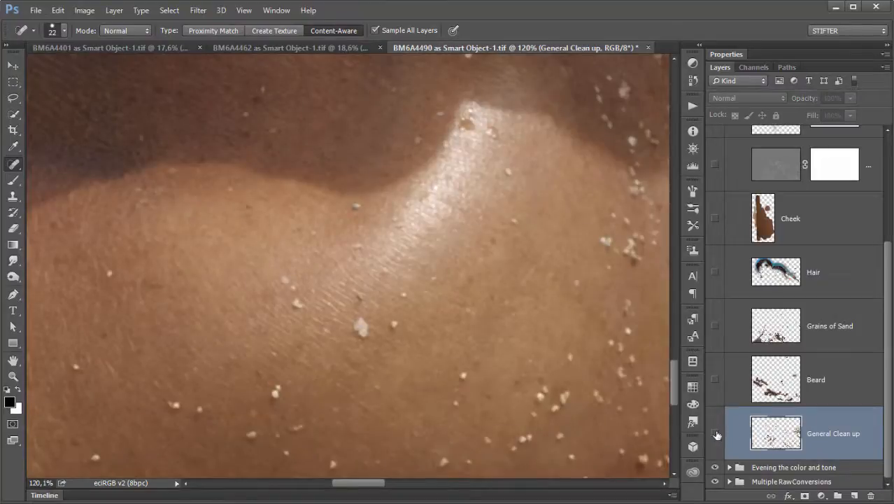
drag(714, 433, 714, 218)
key(ctrl+0)
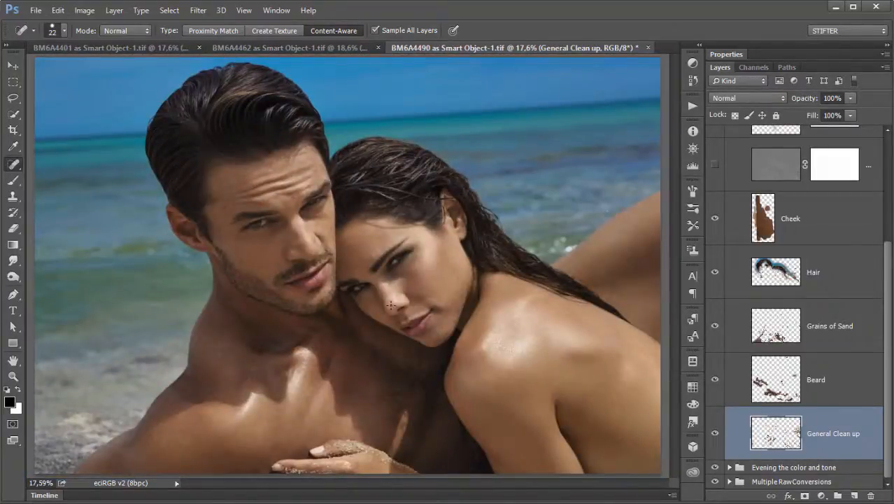
- Inspect the retouched skin on the man's chest and neck and on both faces at close range
drag(168, 331, 382, 470)
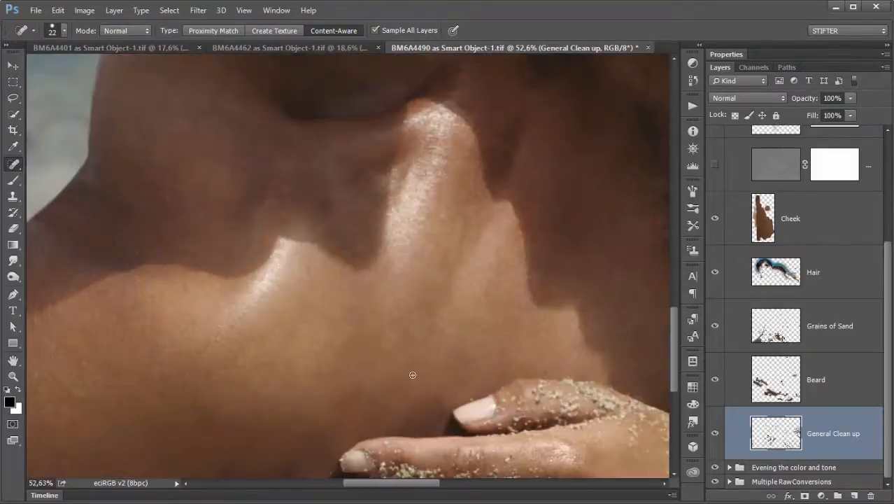
drag(185, 158, 532, 456)
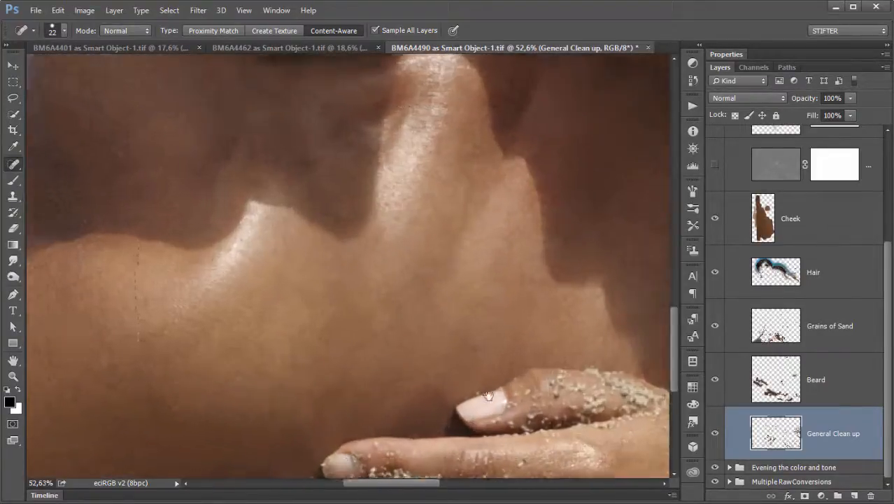
drag(514, 228, 601, 374)
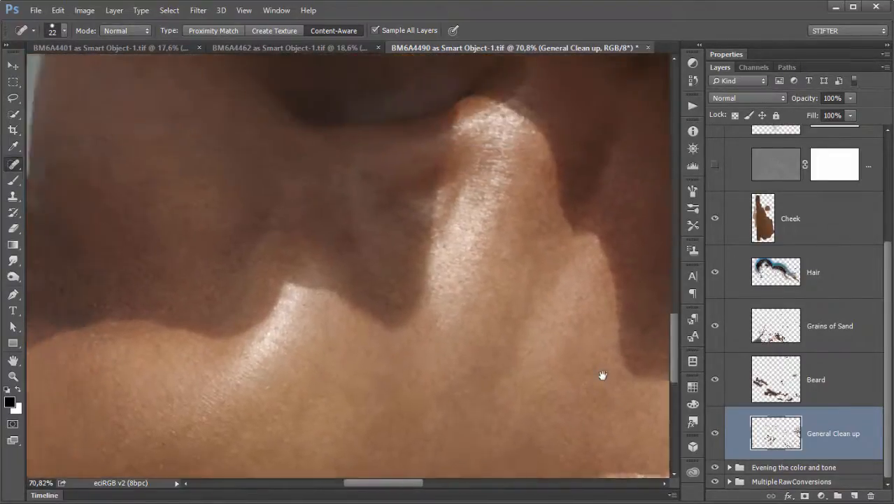
drag(459, 154, 399, 373)
drag(502, 147, 455, 373)
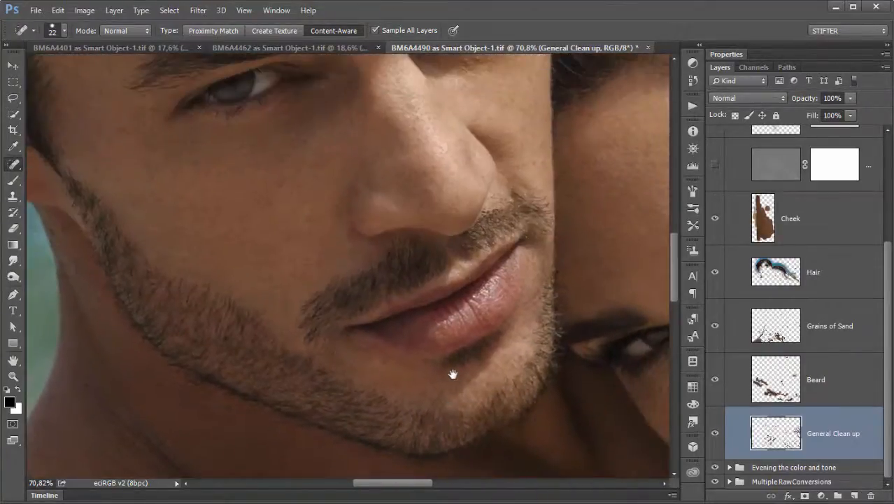
drag(392, 294, 397, 325)
drag(427, 251, 335, 292)
scroll(444, 290, down, 3)
drag(535, 355, 475, 309)
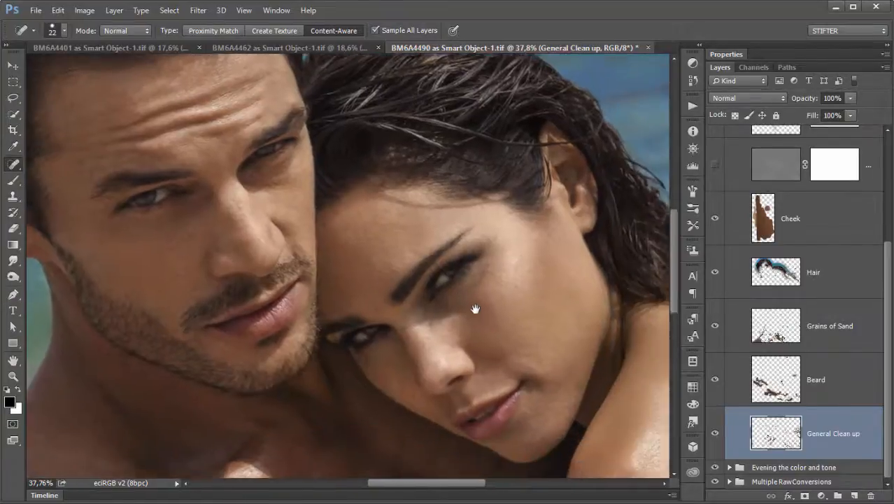
drag(579, 356, 265, 287)
drag(586, 330, 335, 256)
scroll(335, 256, down, 2)
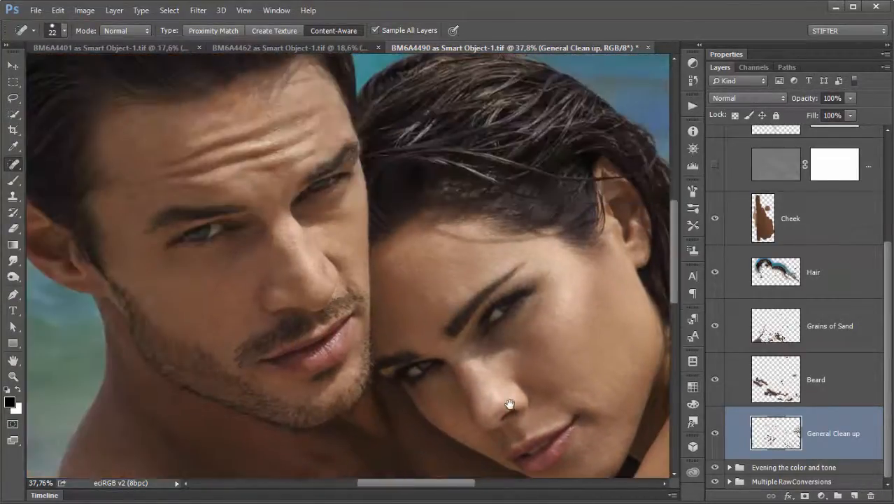
mouse_move(399, 313)
mouse_down()
mouse_move(399, 299)
mouse_move(434, 311)
mouse_move(382, 304)
mouse_move(418, 360)
mouse_up()
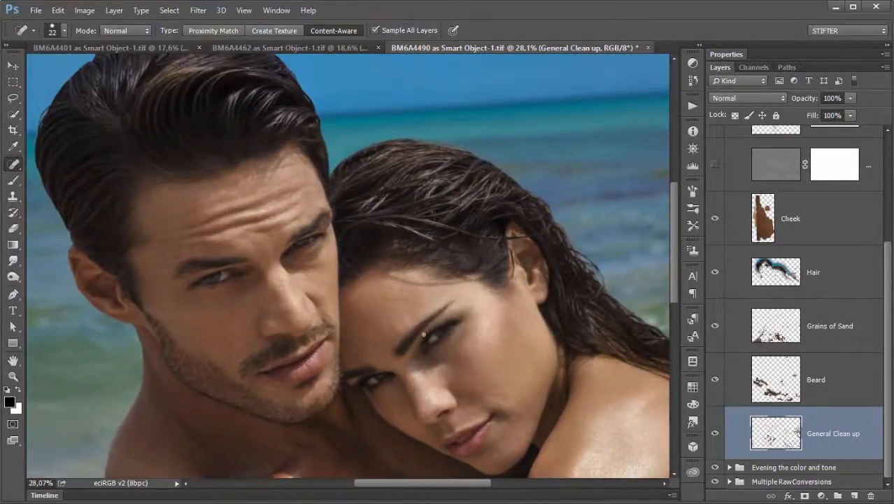
- Compare the whole image with and without the Clean Up and D&B group
scroll(422, 326, down, 2)
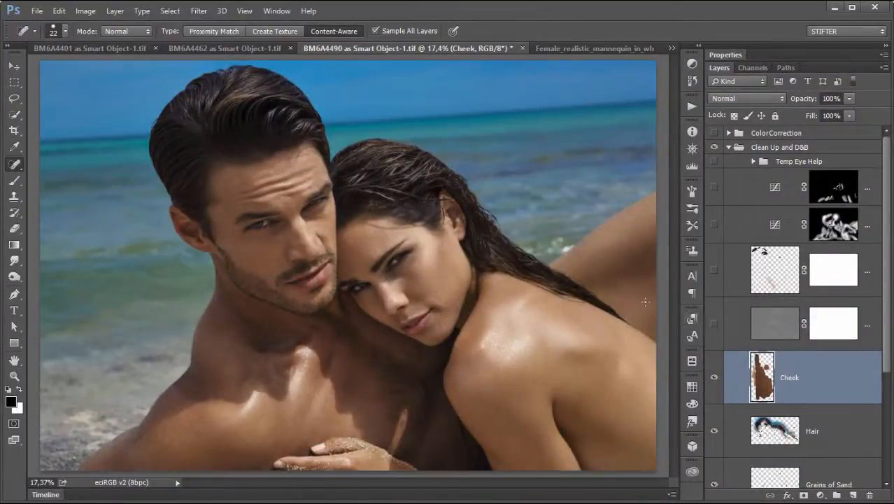
click(715, 148)
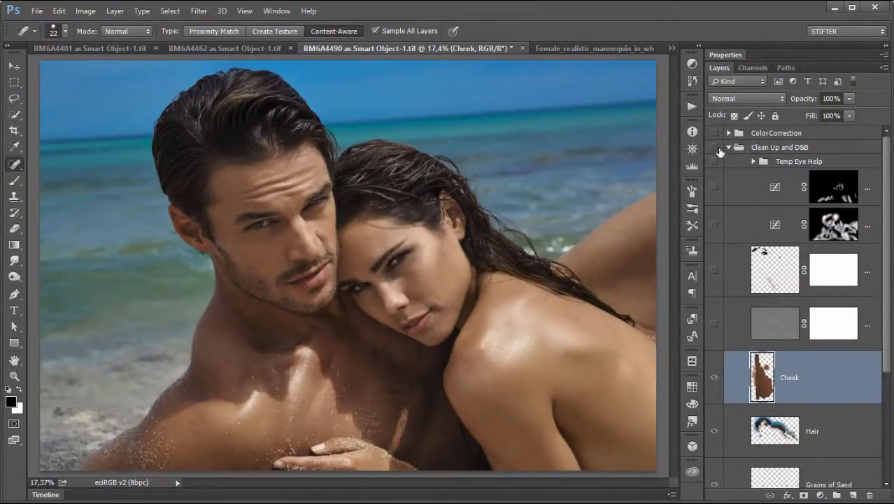
click(715, 148)
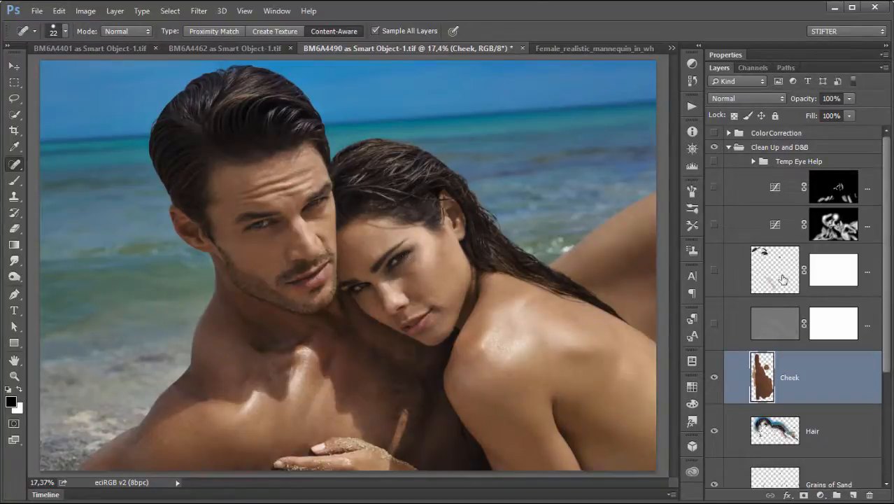
- Turn on the grey layer directly above Cheek, comparing its effect on the man's face at 50% zoom
ctrl+click(363, 319)
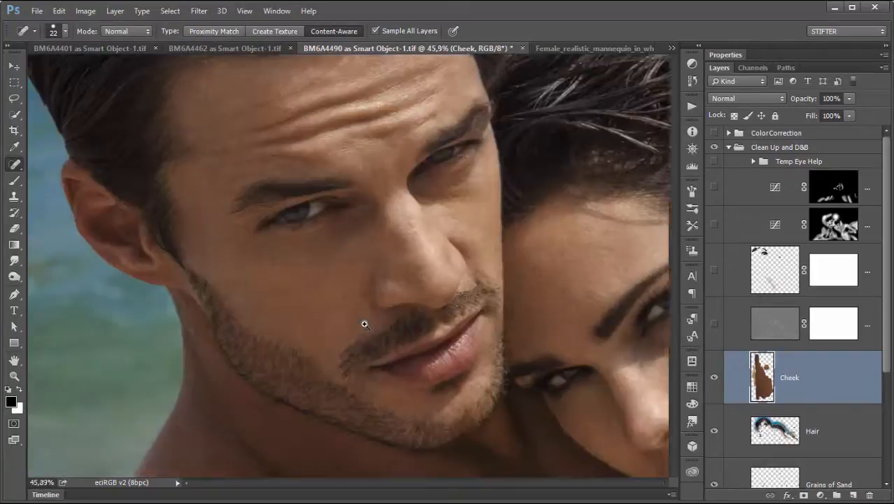
ctrl+click(365, 323)
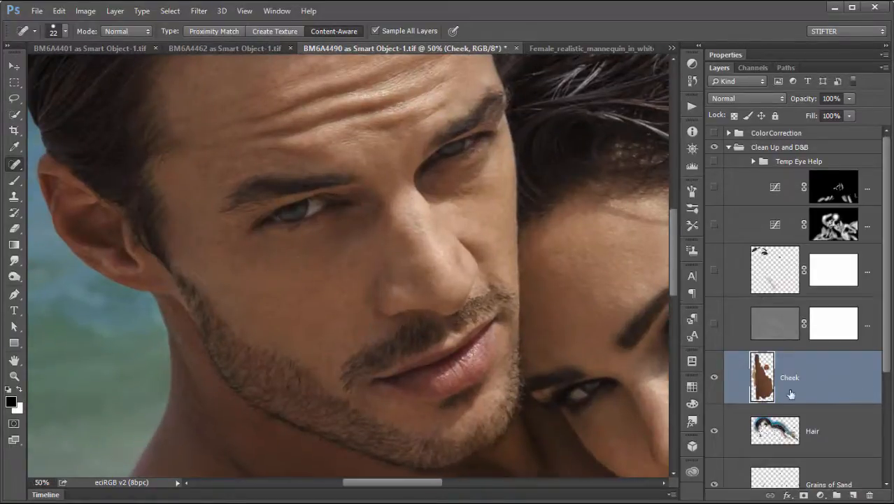
click(714, 325)
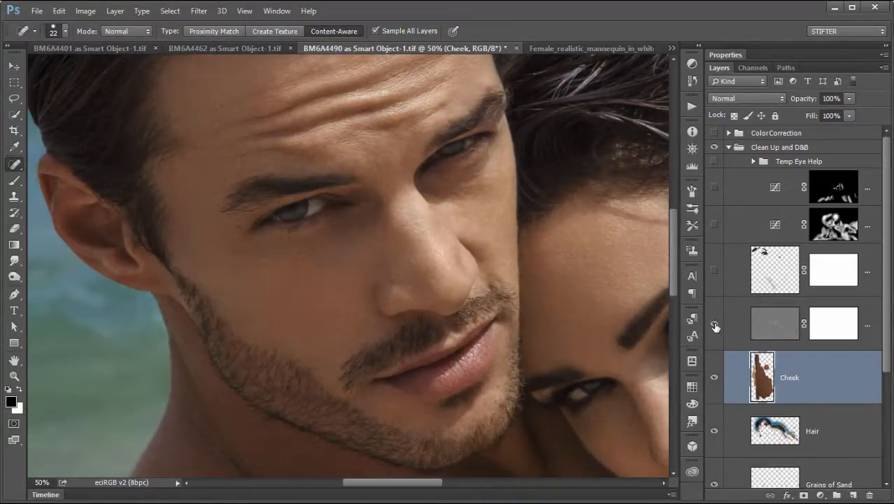
click(715, 325)
click(714, 325)
- Compare the man's shoulder and upper chest with the grey layer above Cheek hidden and shown
drag(475, 379, 514, 90)
drag(454, 420, 443, 347)
drag(522, 252, 539, 266)
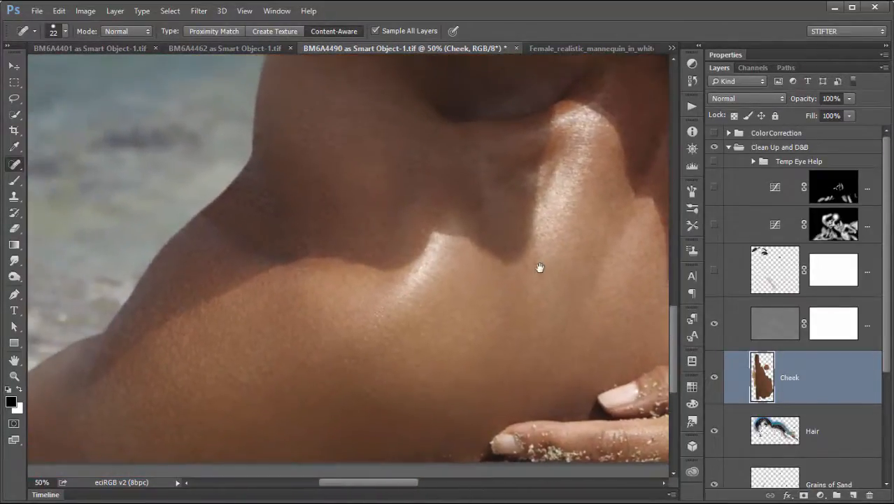
click(714, 326)
click(714, 325)
click(714, 325)
- Compare the grey layer's effect on the woman's shoulder and back, and inspect her face before viewing the whole image
drag(532, 279, 292, 282)
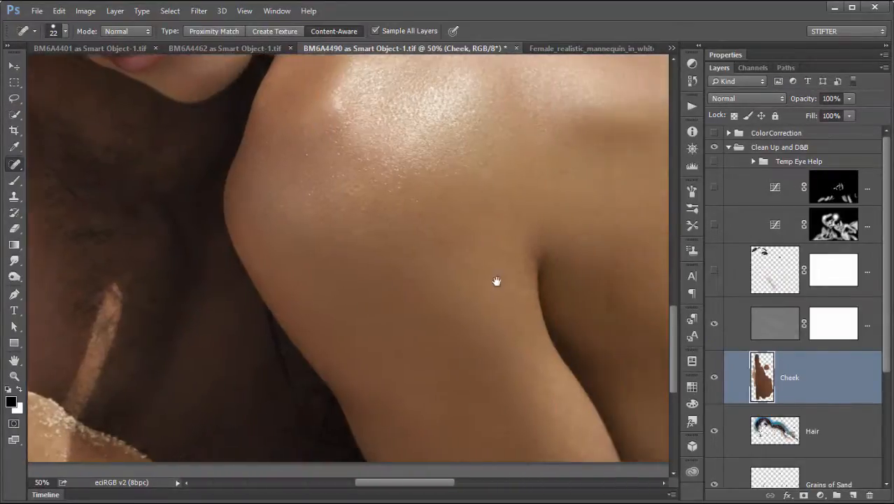
drag(519, 279, 388, 287)
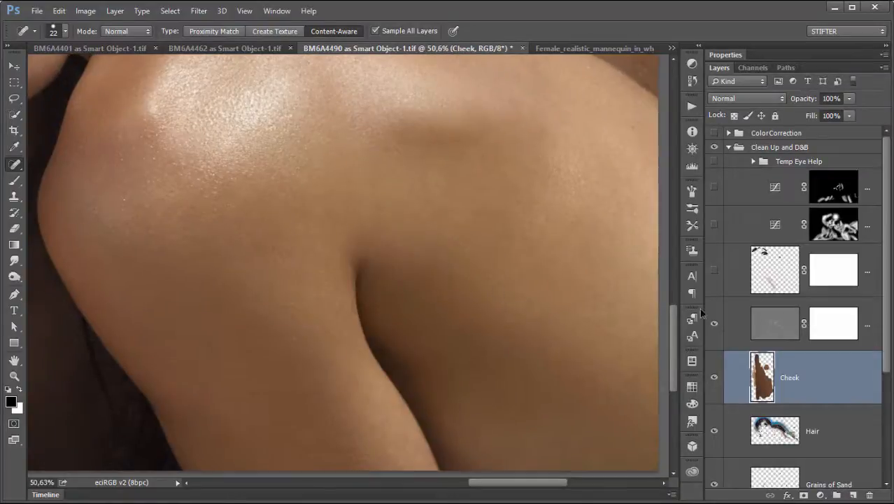
click(714, 326)
click(714, 325)
drag(270, 216, 471, 339)
drag(291, 186, 424, 358)
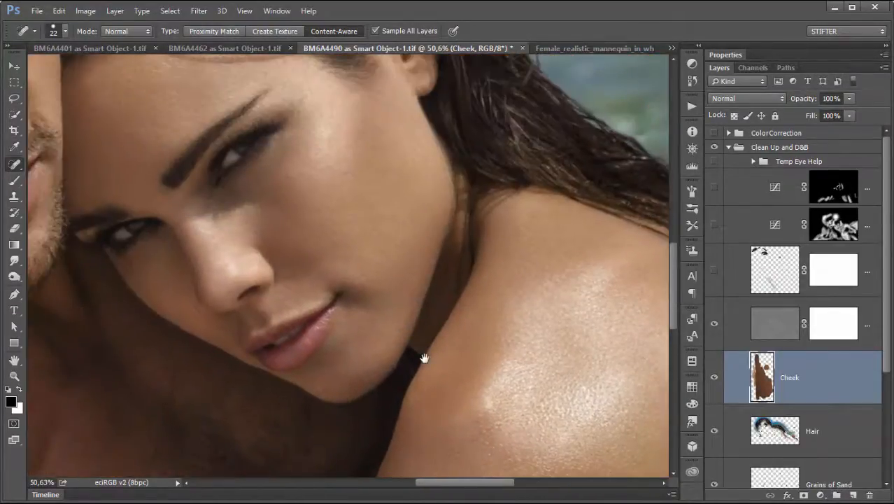
drag(376, 249, 485, 297)
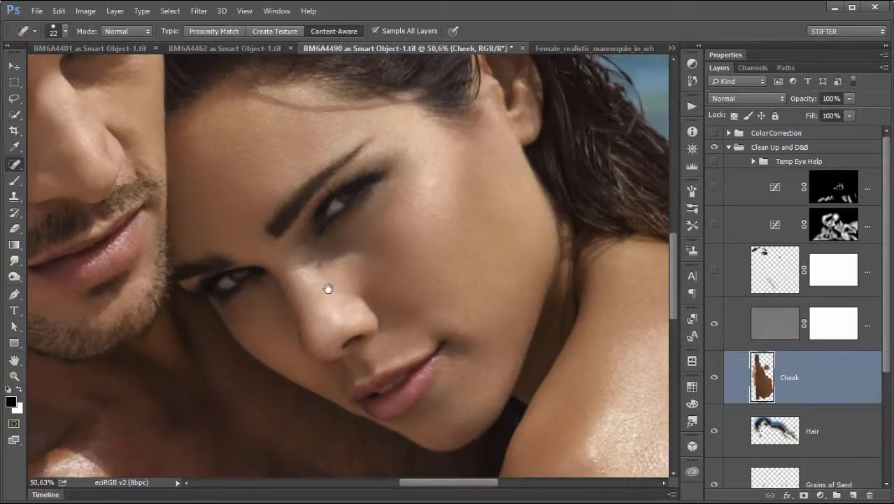
key(ctrl+0)
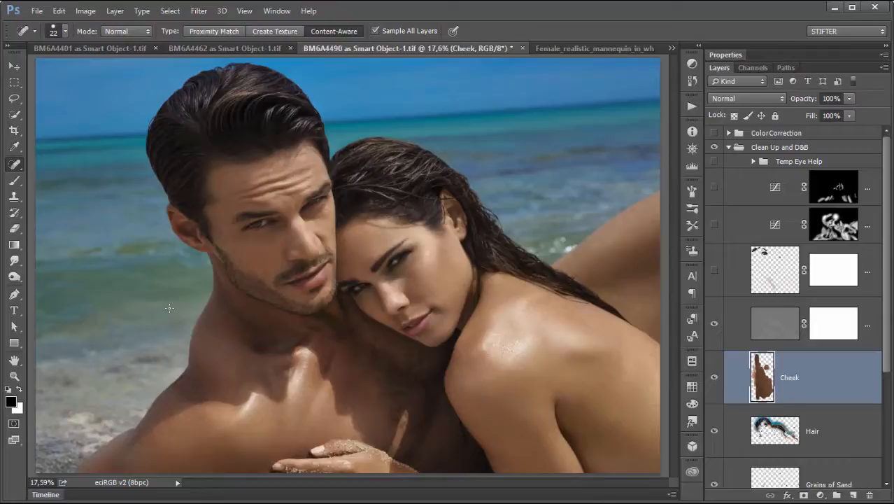
- Check the grey layer's effect on the man's neck and chest highlights by repeatedly hiding and showing it
drag(169, 308, 517, 449)
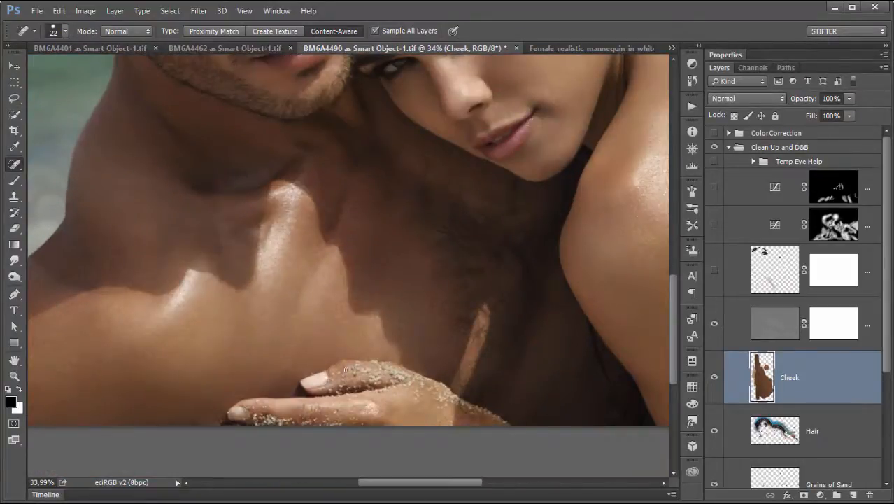
scroll(345, 369, up, 1)
mouse_move(235, 315)
mouse_down()
mouse_move(435, 345)
mouse_move(370, 332)
mouse_up()
scroll(393, 333, up, 1)
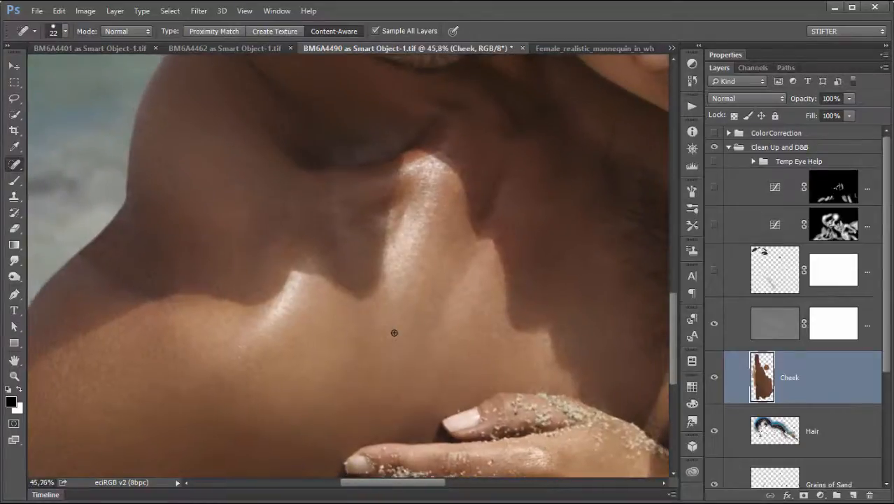
scroll(393, 332, down, 1)
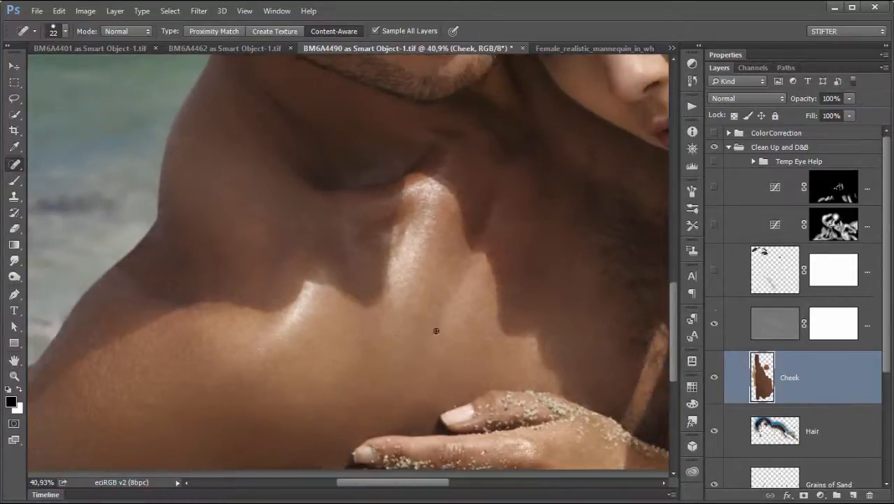
click(714, 323)
click(716, 324)
click(716, 324)
click(717, 323)
click(716, 324)
- Compare the man's and woman's faces with the grey layer hidden and shown
drag(481, 203, 385, 413)
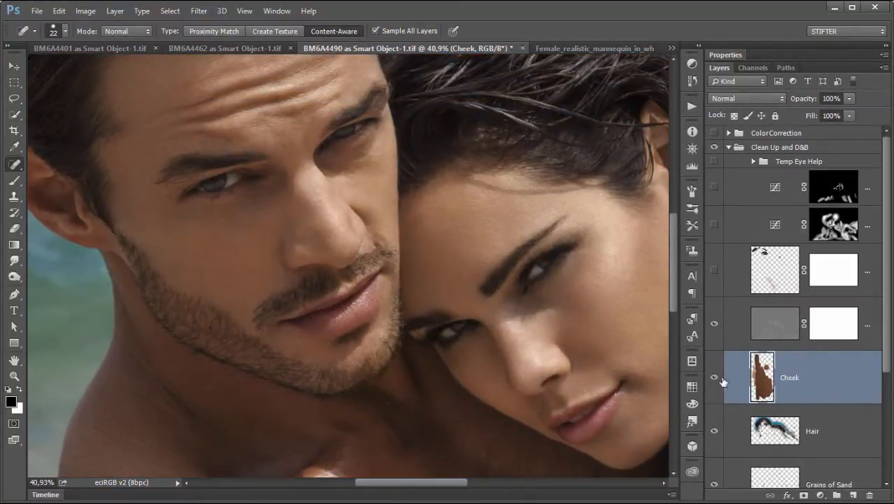
click(715, 324)
click(715, 324)
drag(340, 301, 314, 361)
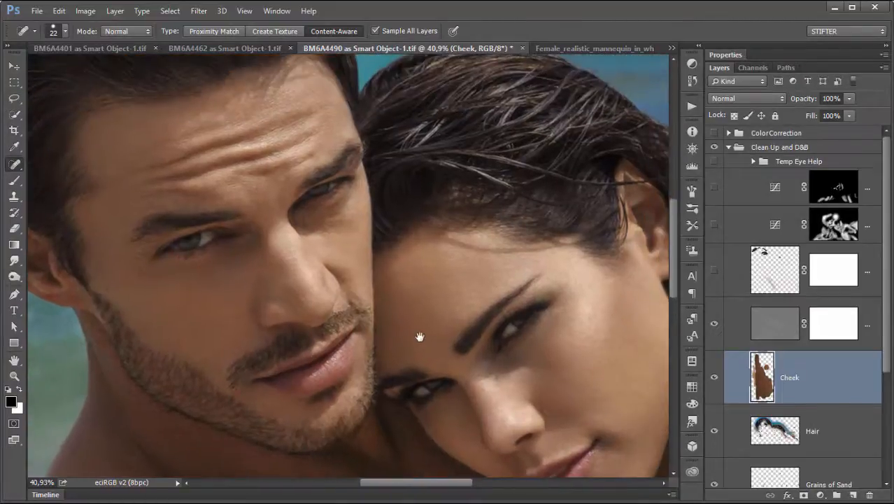
- Examine the couple's faces, the man's neck and chest, and the woman's shoulder with the grey layer above Cheek shown
drag(421, 335, 379, 300)
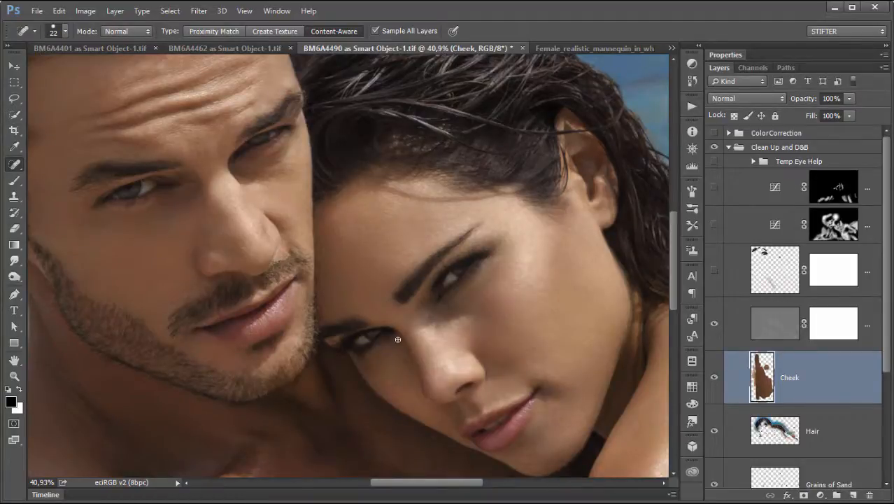
drag(396, 339, 426, 325)
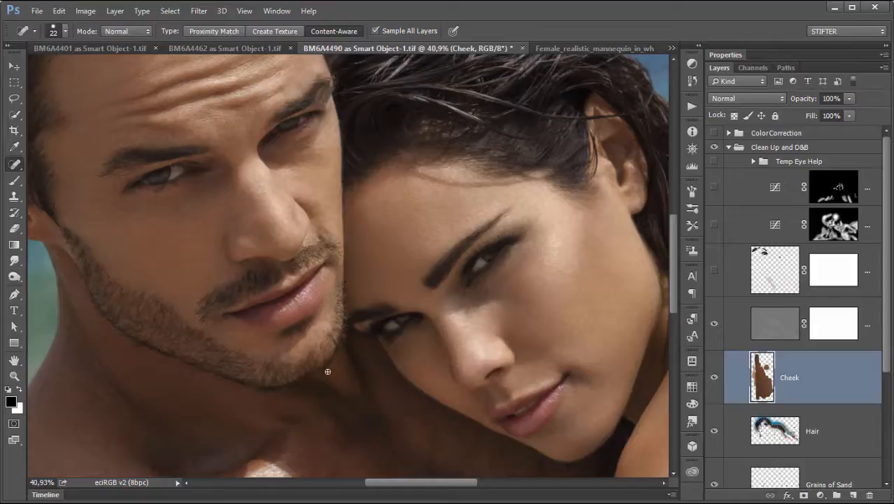
scroll(328, 371, down, 1)
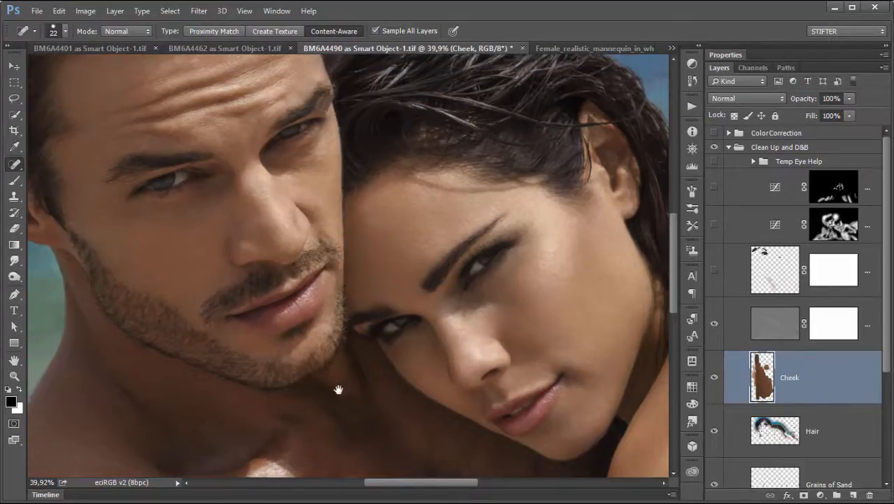
drag(343, 386, 390, 360)
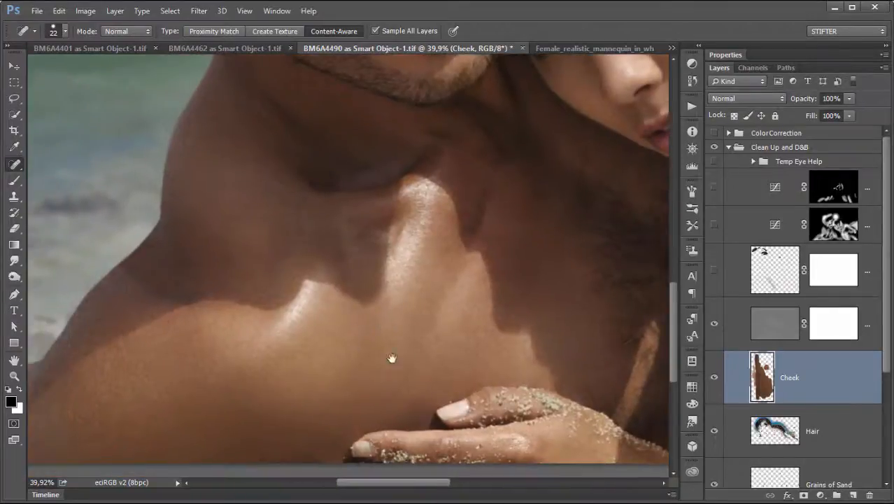
mouse_move(331, 346)
mouse_down()
mouse_move(435, 342)
mouse_move(369, 351)
mouse_move(523, 333)
mouse_move(323, 343)
mouse_up()
drag(459, 279, 304, 311)
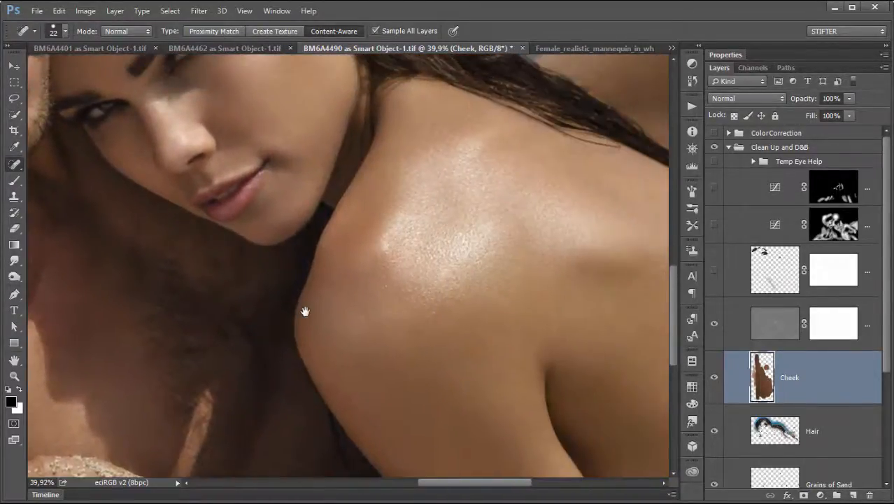
drag(165, 246, 367, 385)
drag(293, 343, 346, 403)
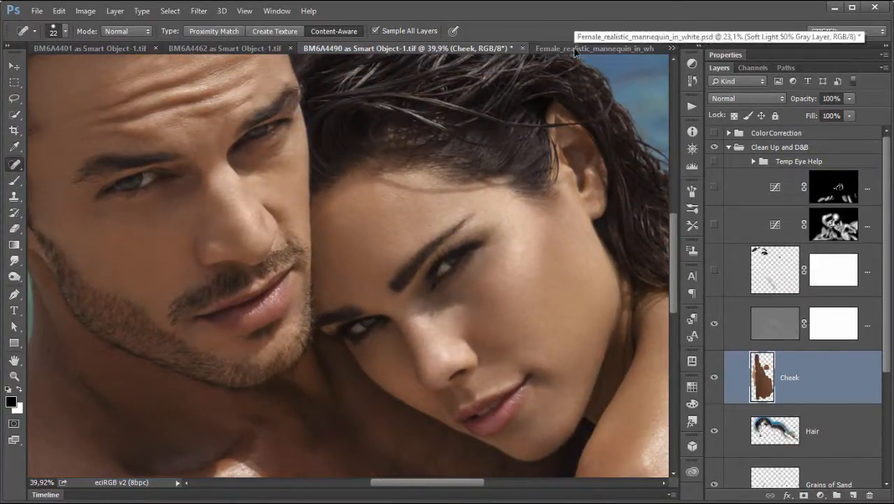
- Select the Soft Light 50% Gray Layer and compare both faces at 50% zoom with it hidden and shown
click(725, 318)
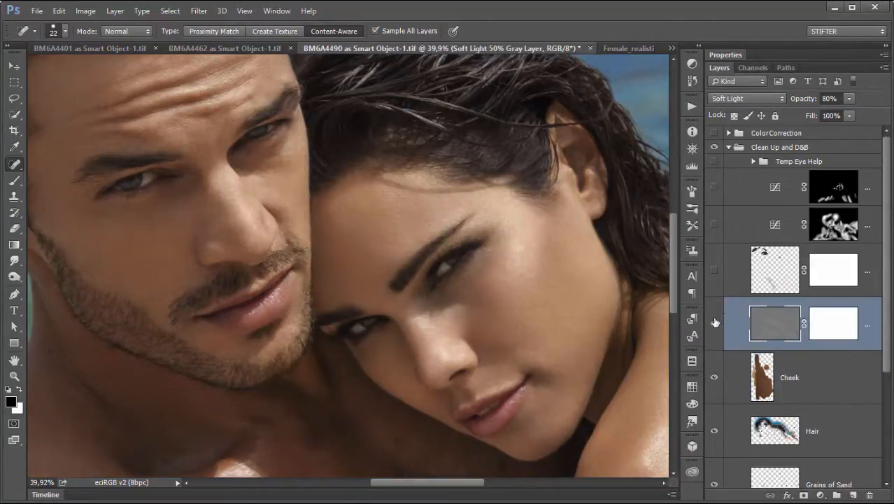
click(714, 322)
key(ctrl+plus)
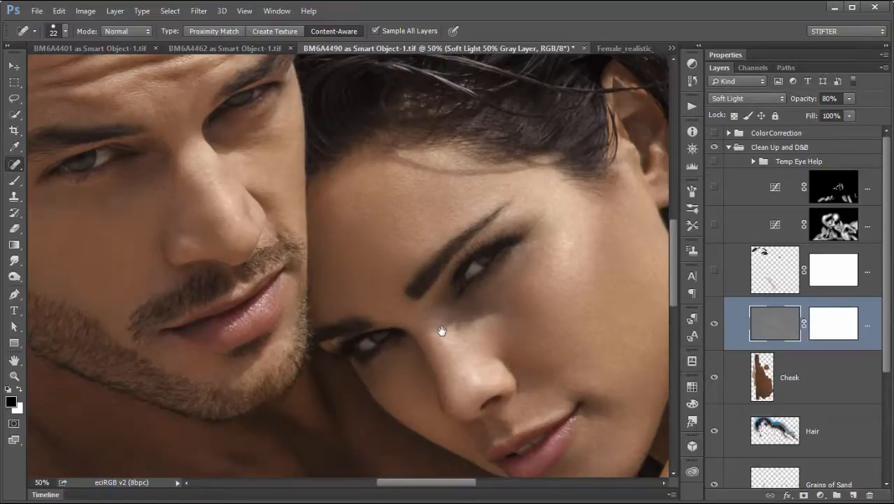
drag(440, 331, 515, 343)
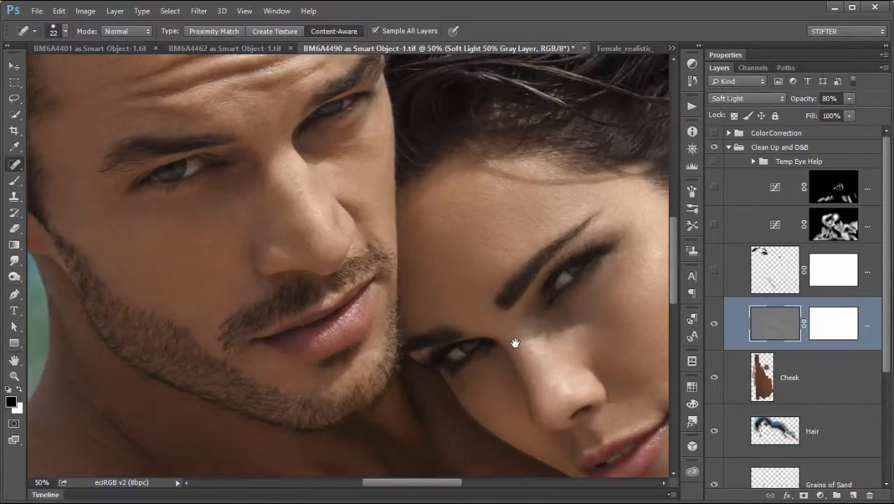
click(714, 323)
click(714, 323)
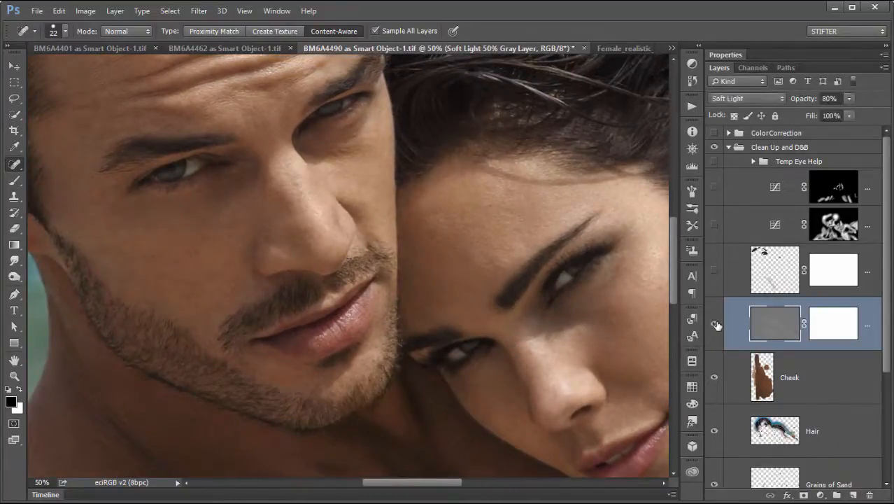
click(714, 324)
click(714, 323)
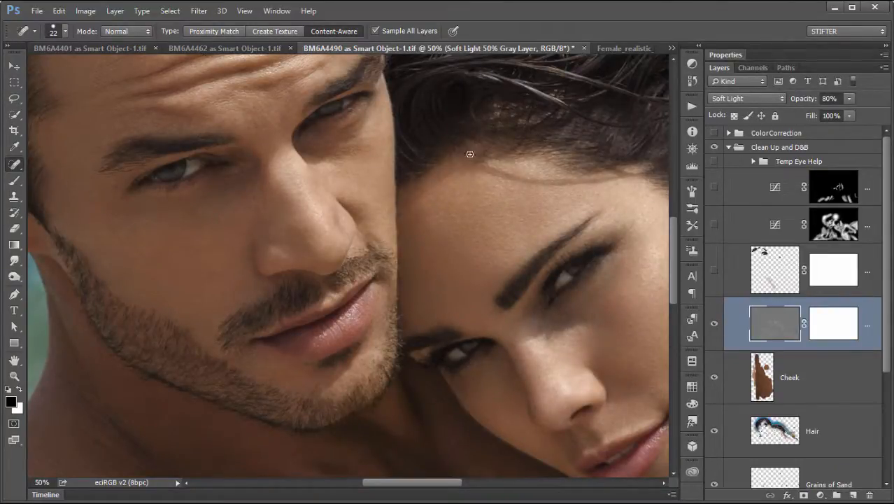
click(714, 322)
click(714, 322)
click(714, 323)
click(714, 322)
- Compare the man's moustache and nearby skin up close with the Soft Light 50% Gray Layer shown and hidden
drag(135, 219, 301, 360)
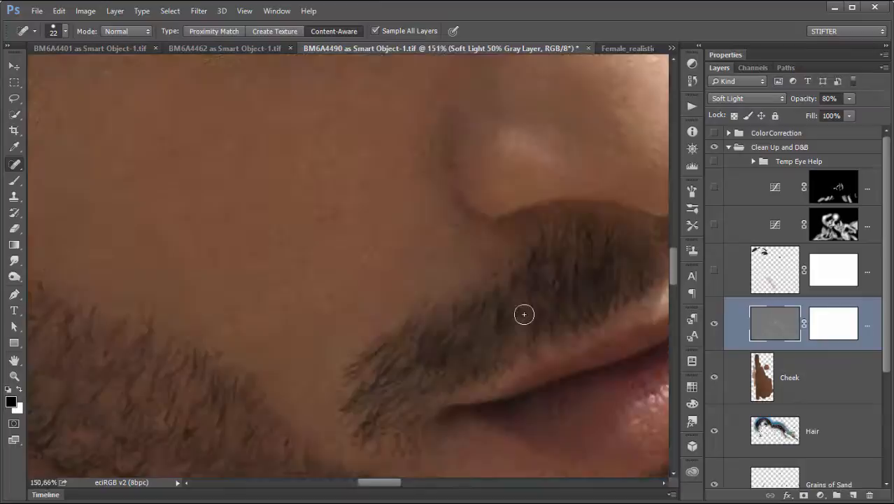
click(714, 324)
click(714, 325)
click(714, 325)
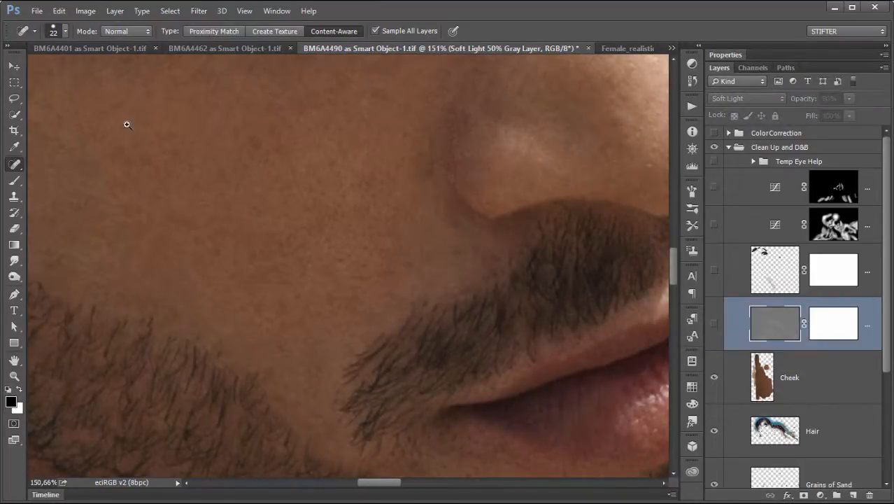
- Inspect the man's cheek and beard texture, and compare them with the Soft Light 50% Gray Layer hidden and shown
scroll(531, 385, up, 3)
scroll(511, 310, down, 5)
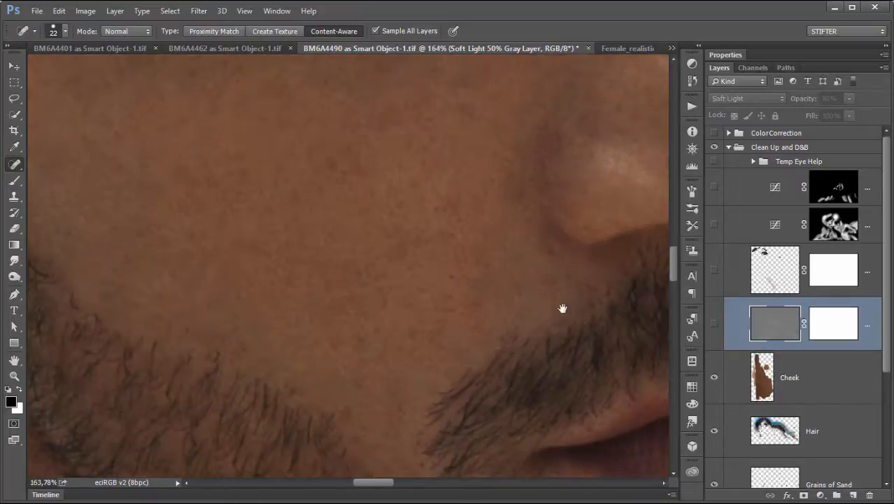
scroll(641, 310, down, 1)
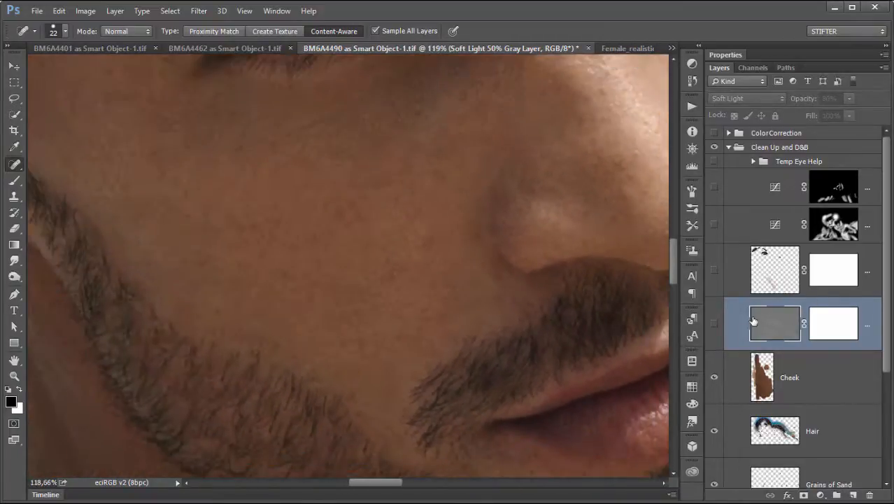
click(714, 325)
click(713, 325)
click(713, 325)
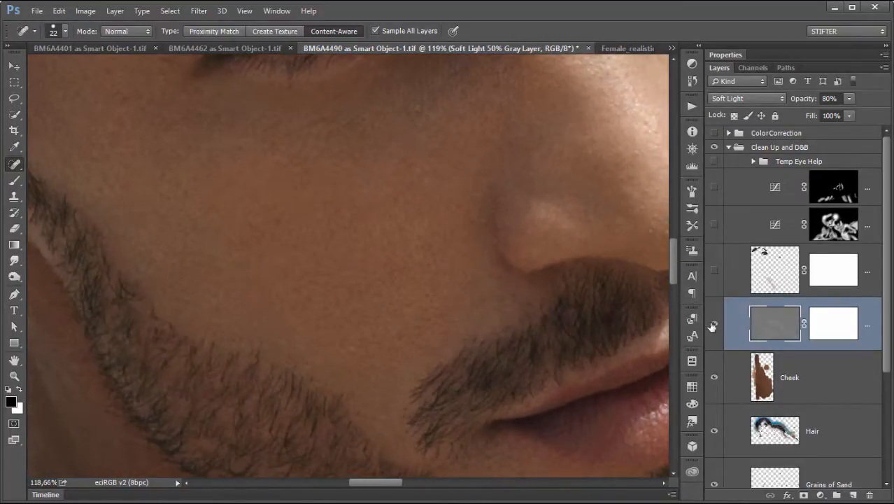
click(713, 325)
click(713, 325)
- View the whole portrait, and compare the woman's face up close with the Soft Light 50% Gray Layer hidden and shown
key(ctrl+0)
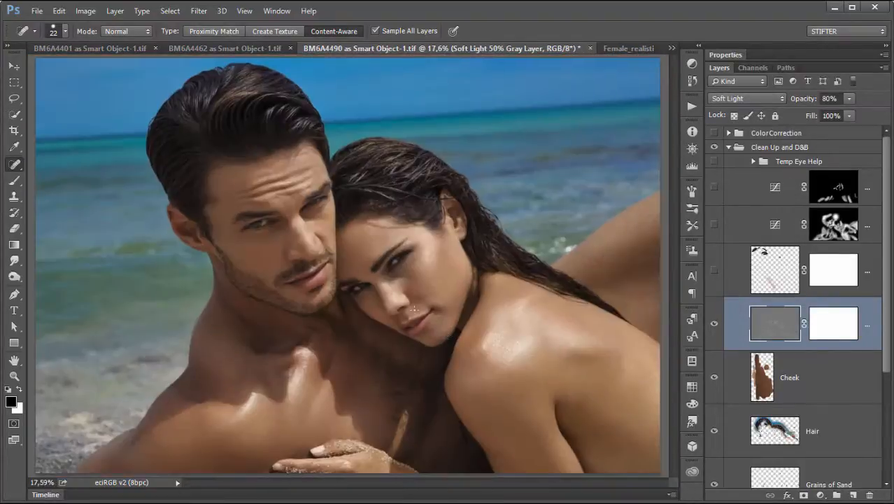
drag(221, 172, 433, 353)
drag(329, 120, 600, 419)
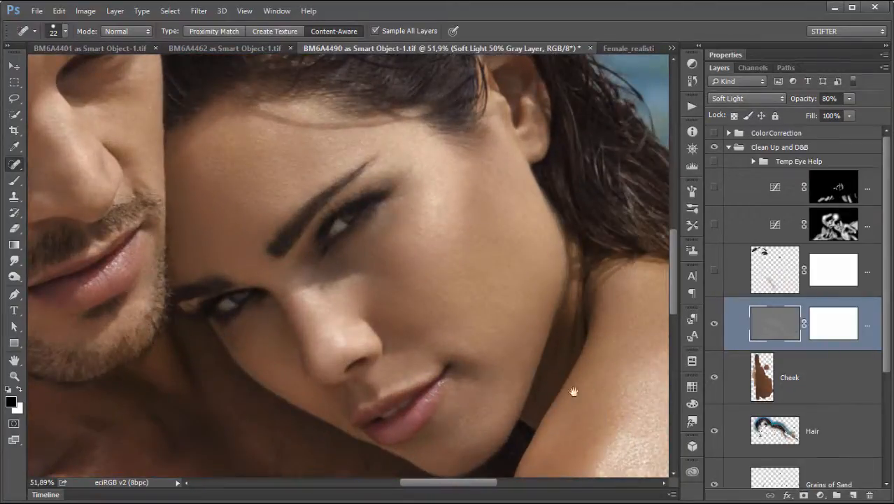
click(714, 325)
click(714, 324)
click(714, 325)
click(714, 325)
- Switch to the Female_realistic_mannequin_in_white.psd document and view the mannequin's head at 200%
click(624, 49)
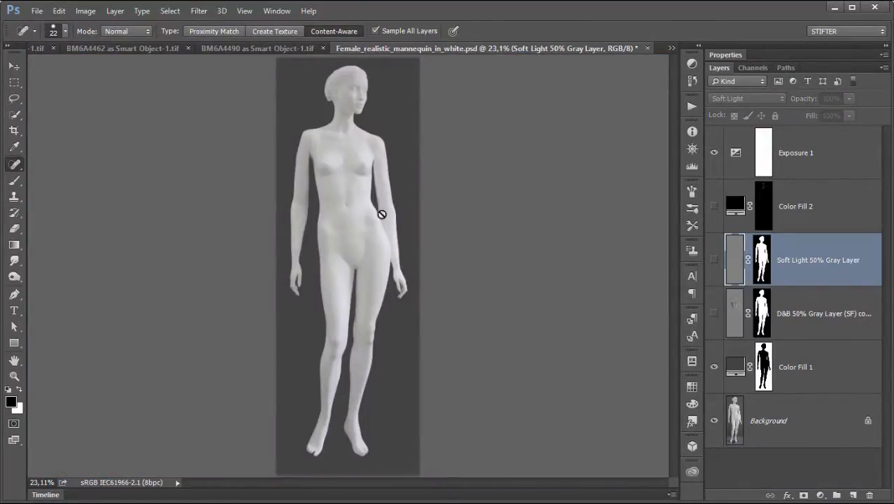
key(ctrl+1)
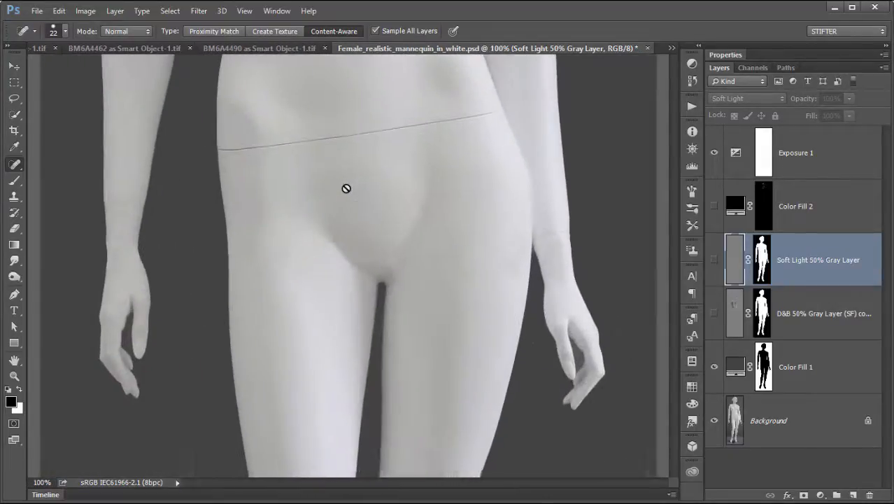
drag(343, 185, 419, 246)
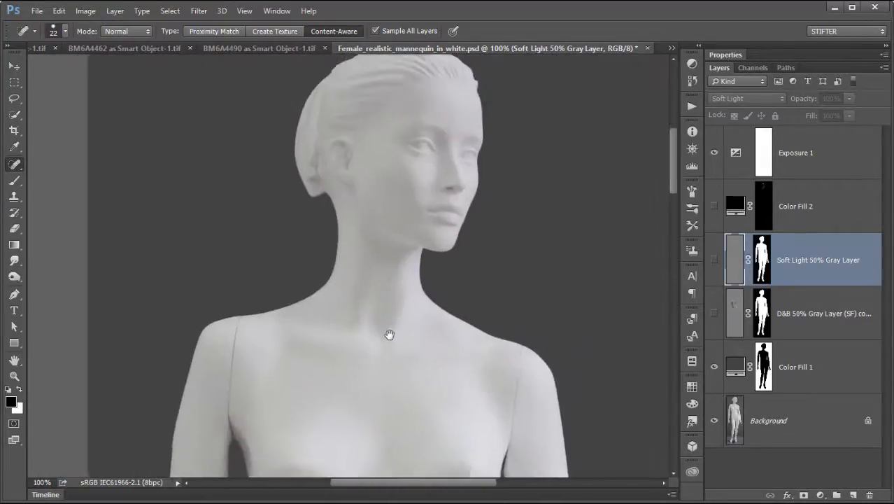
drag(375, 326, 356, 331)
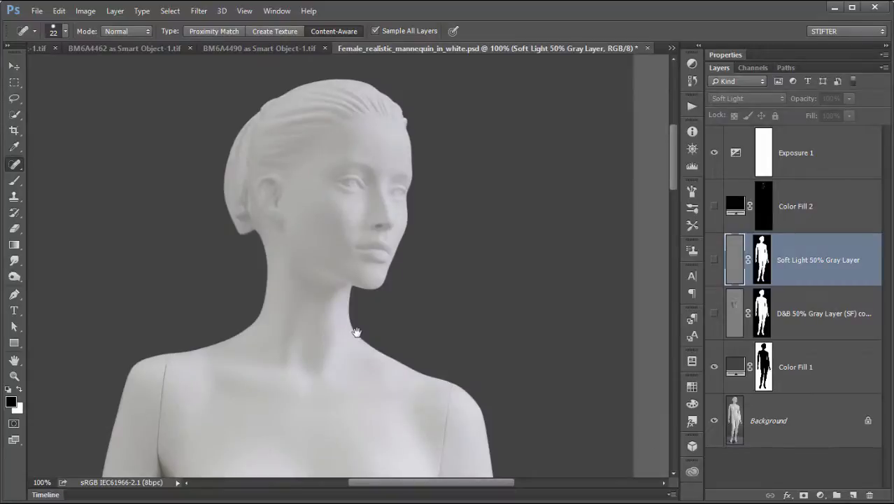
key(ctrl+plus)
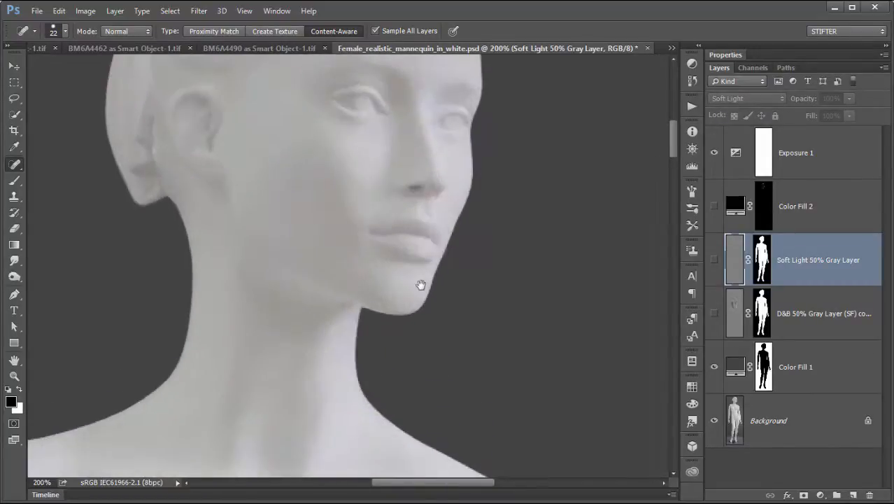
drag(421, 285, 434, 405)
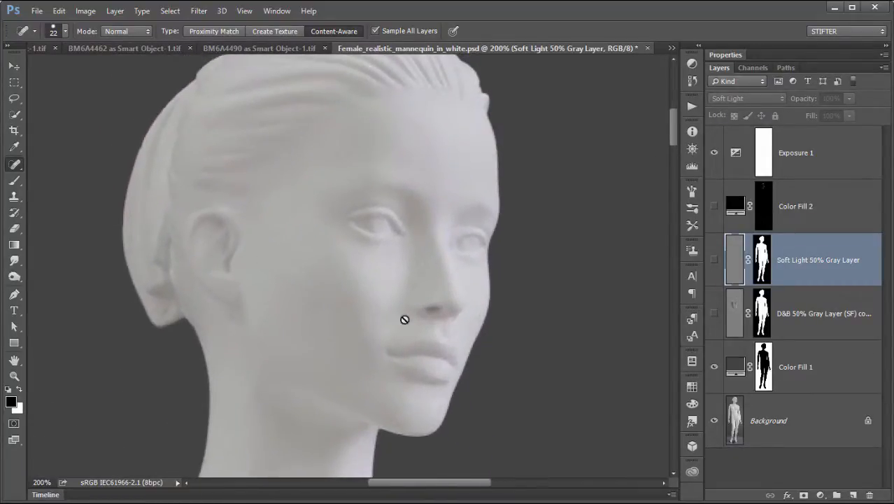
- Show the Soft Light 50% Gray Layer and Color Fill 2, with the D&B 50% Gray Layer hidden
click(713, 258)
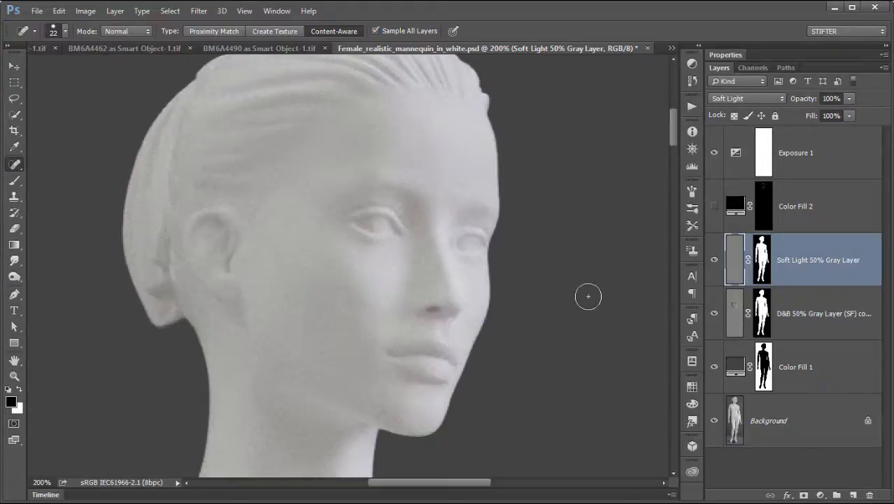
click(714, 314)
click(714, 206)
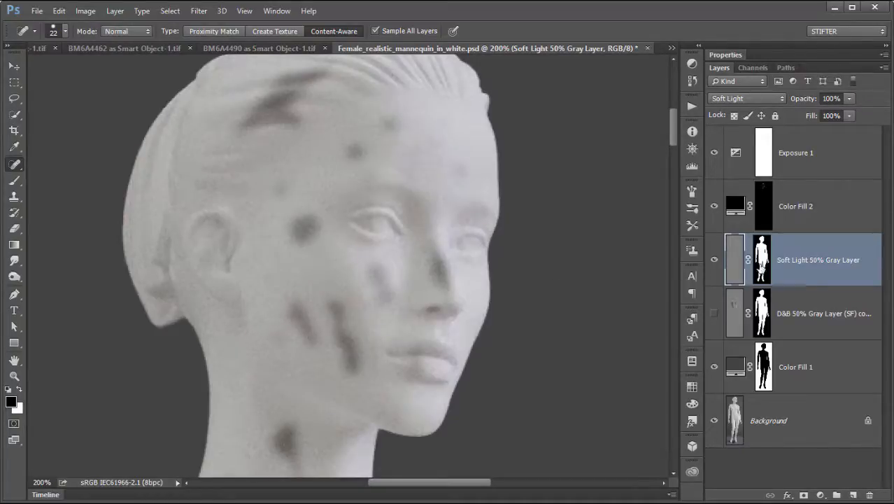
- Compare the mannequin's face with and without the Color Fill 2 blemishes by repeatedly hiding and showing that layer
click(713, 207)
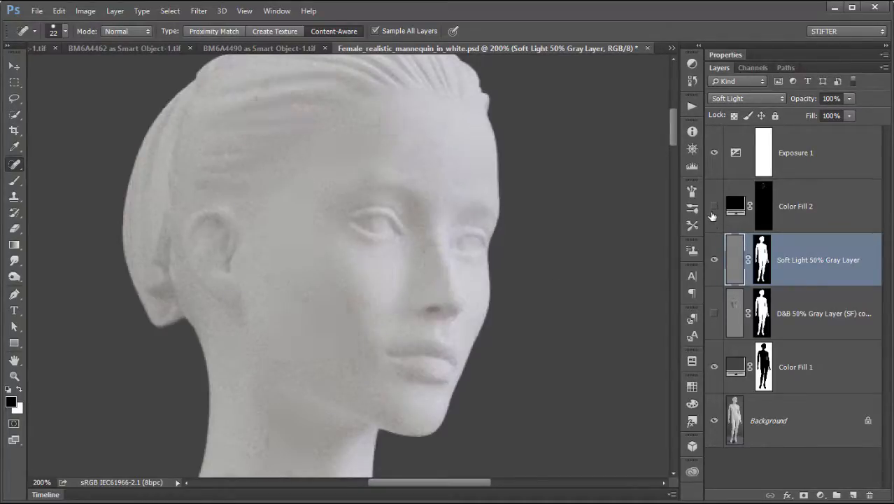
click(712, 209)
click(711, 214)
click(712, 214)
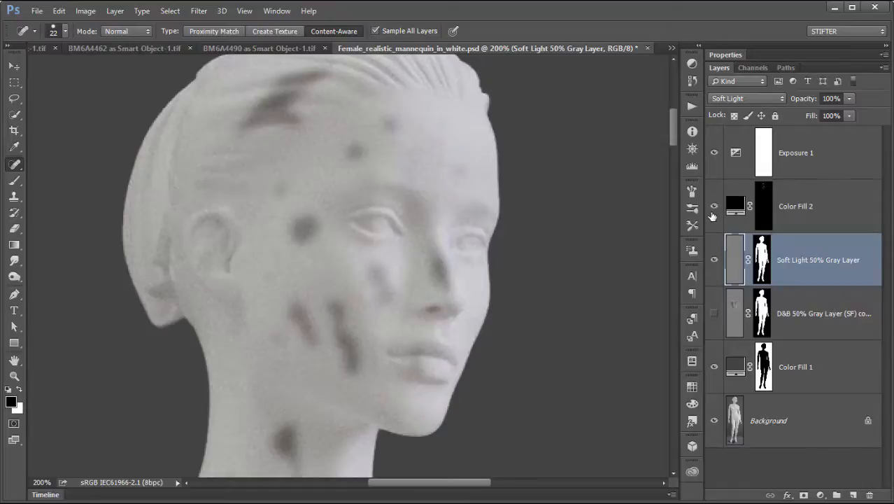
click(711, 214)
click(712, 214)
- Select the Color Fill 2 layer and check its dark marks on the mannequin's head by toggling its visibility
click(729, 216)
click(711, 214)
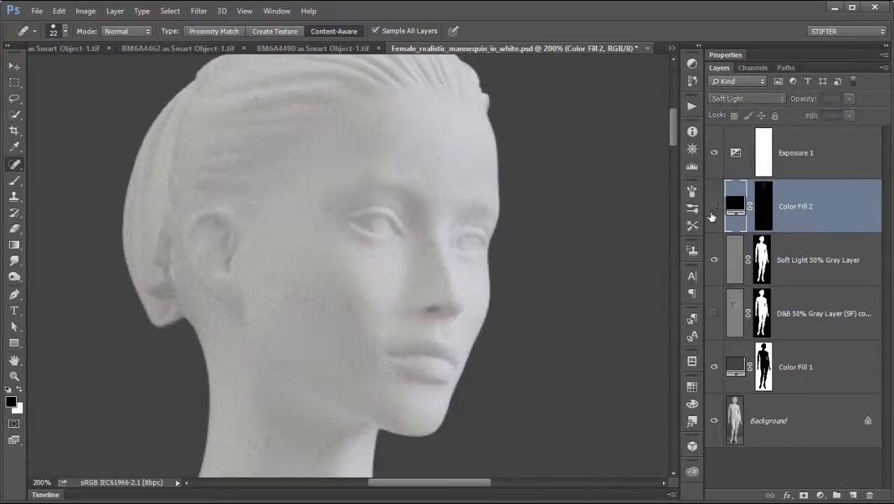
click(711, 214)
click(711, 214)
click(711, 214)
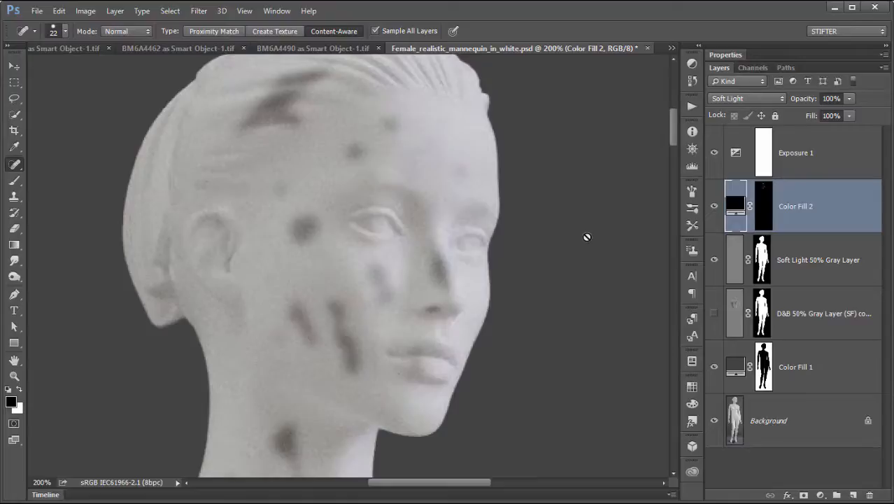
- Compare the clean and blemished mannequin skin again by alternately hiding and showing Color Fill 2, leaving it hidden
click(714, 206)
click(714, 206)
click(714, 206)
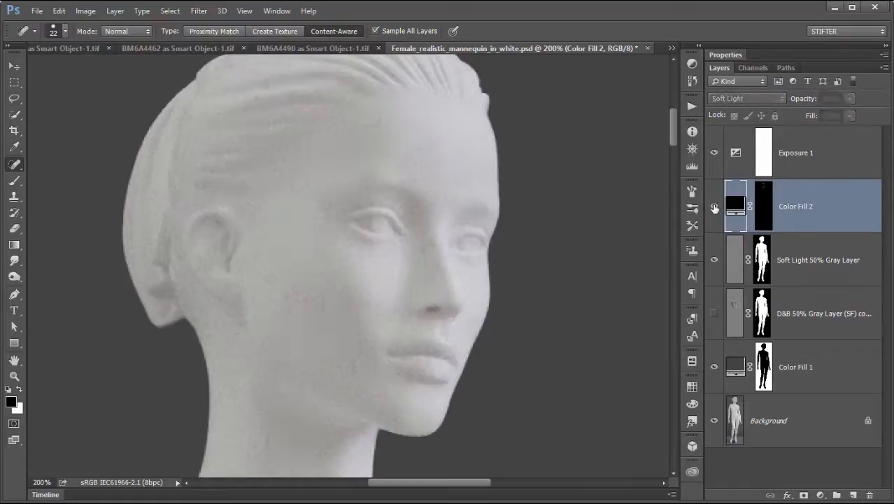
click(714, 206)
click(714, 206)
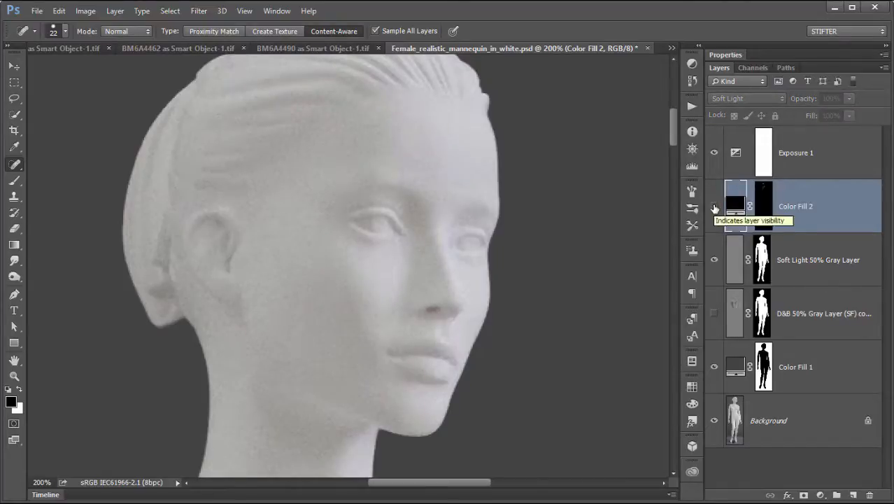
click(714, 206)
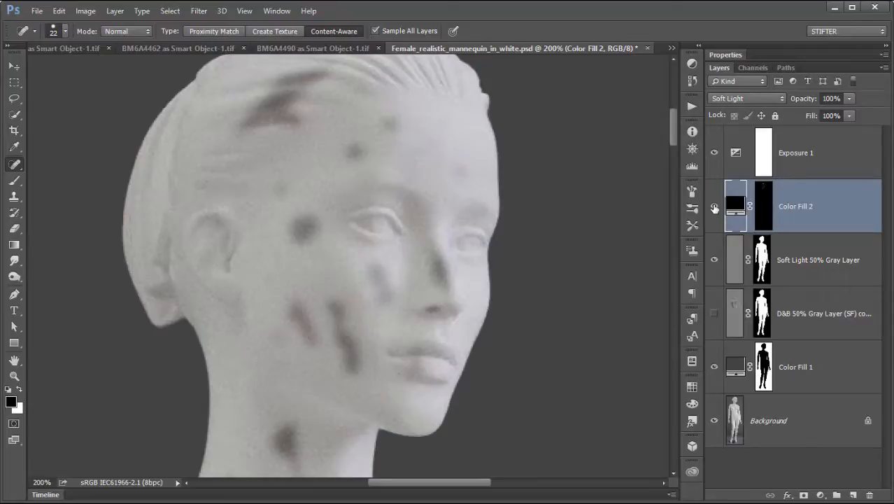
click(714, 207)
click(715, 207)
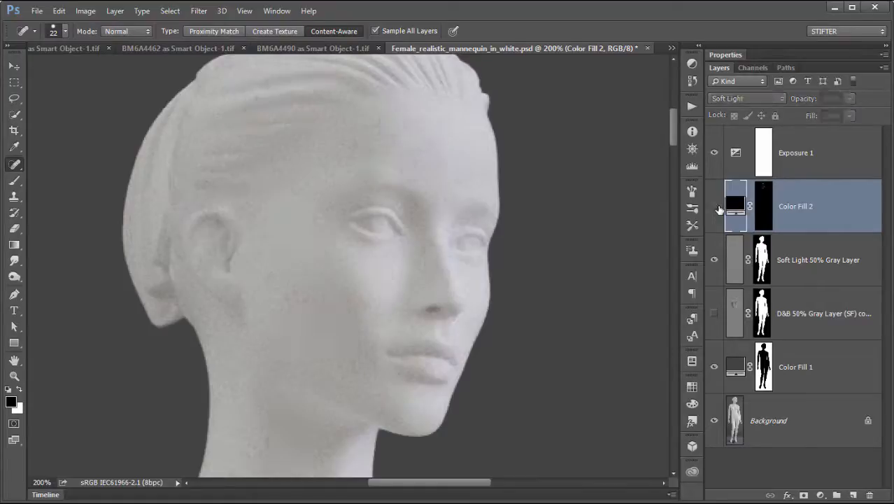
click(717, 207)
click(716, 207)
click(715, 207)
click(715, 207)
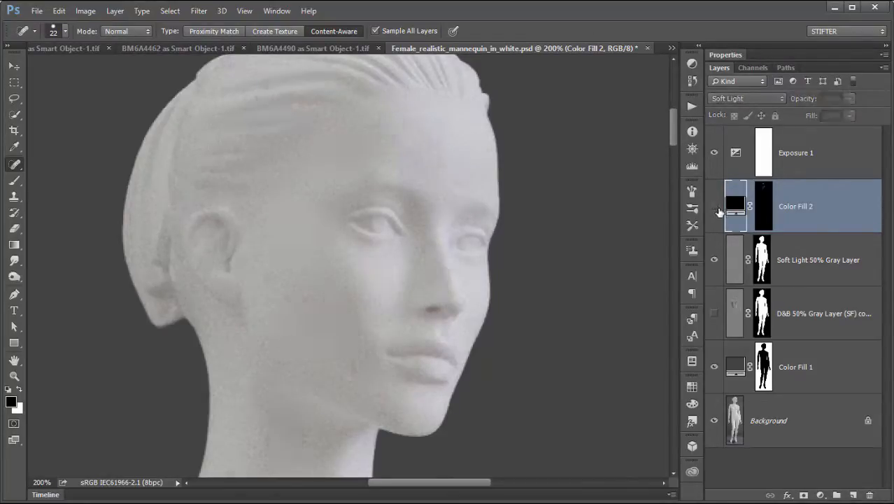
- Check the mannequin's skin by toggling the Soft Light 50% Gray Layer, and compare it with and without the Color Fill 2 marks
click(714, 261)
click(714, 260)
click(714, 207)
click(714, 207)
click(714, 207)
click(714, 206)
click(714, 206)
click(714, 206)
- Switch to the BM6A4490 couple portrait and compare the woman's face with and without the Soft Light 50% Gray Layer
click(353, 49)
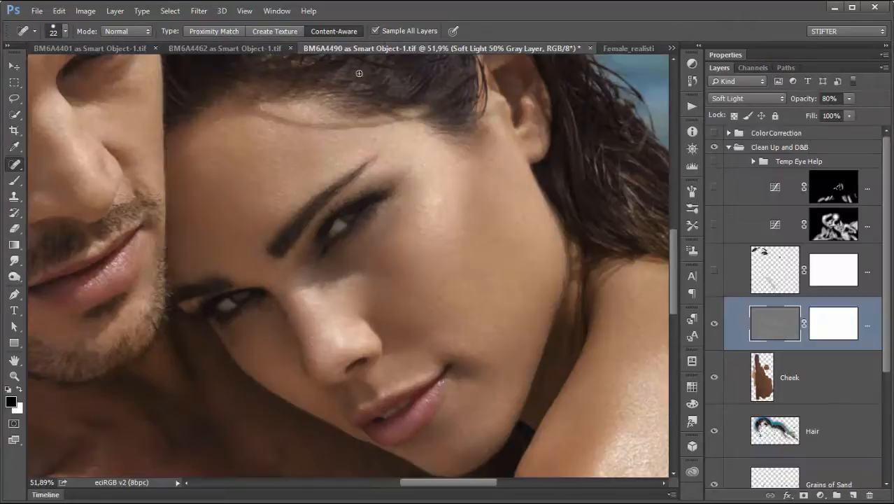
click(714, 322)
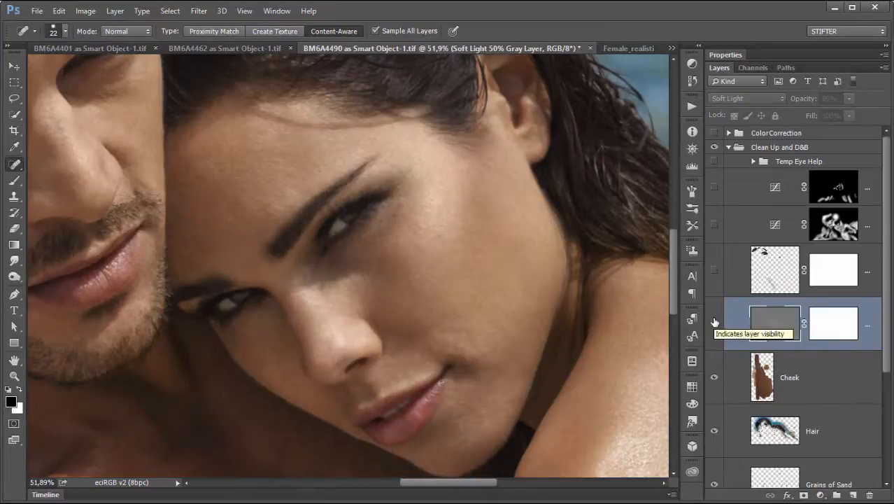
click(714, 322)
click(714, 322)
click(714, 323)
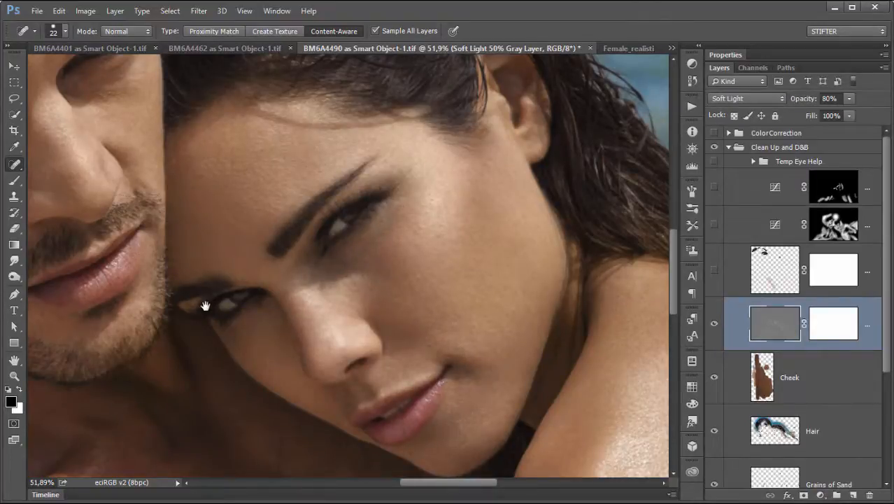
- Compare the man's face with and without the Soft Light 50% Gray Layer, leaving the layer visible
drag(205, 305, 556, 378)
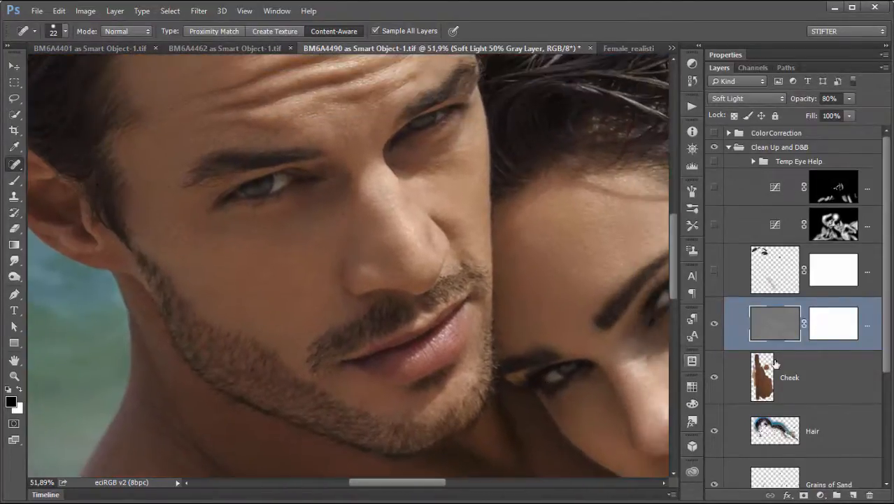
click(715, 324)
click(714, 324)
click(714, 324)
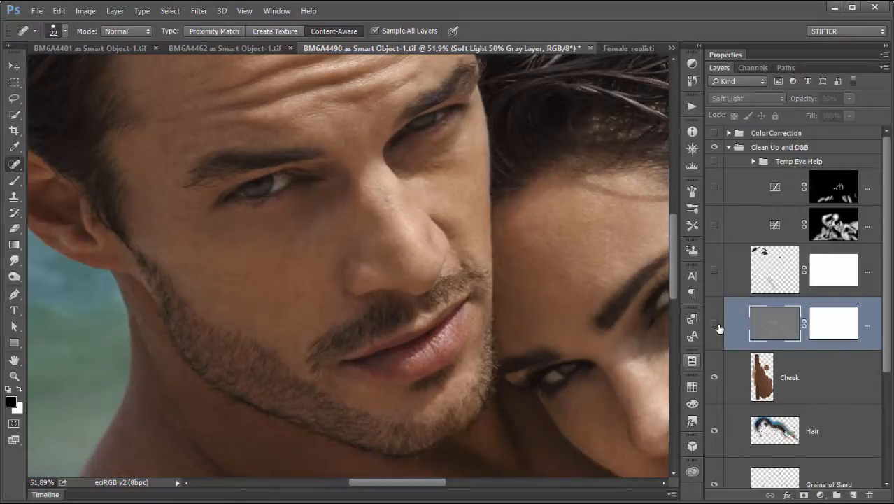
click(714, 324)
- Compare the skin on the man's shoulder and chest by repeatedly hiding and showing the Soft Light 50% Gray Layer
drag(424, 395, 571, 311)
click(715, 323)
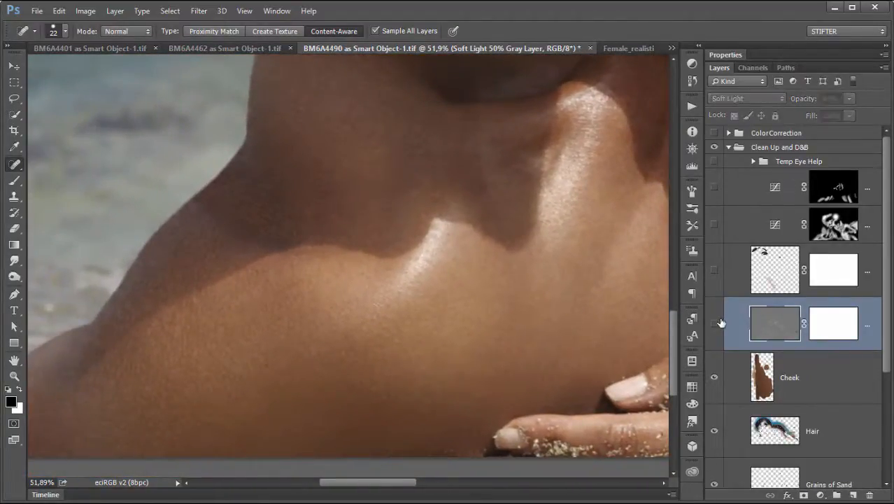
click(714, 323)
click(715, 323)
click(715, 324)
click(714, 323)
click(714, 323)
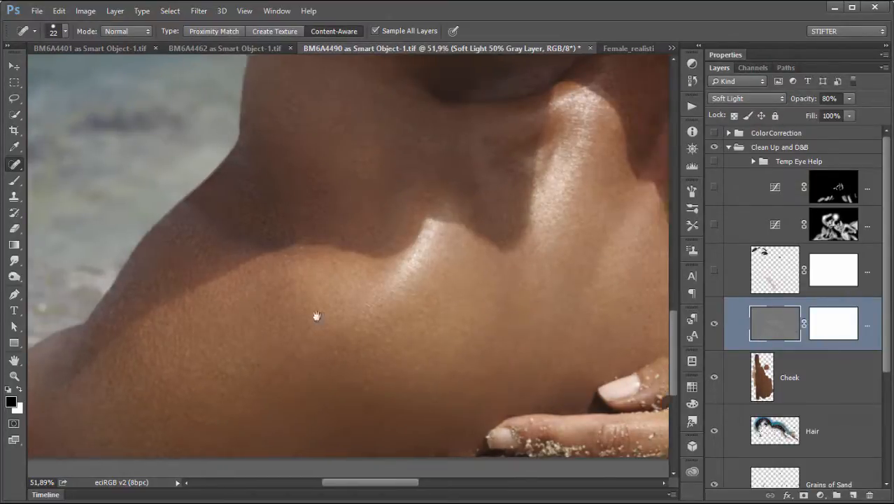
- Compare the woman's shoulder and back with and without the Soft Light 50% Gray Layer, leaving it visible
drag(315, 316, 238, 204)
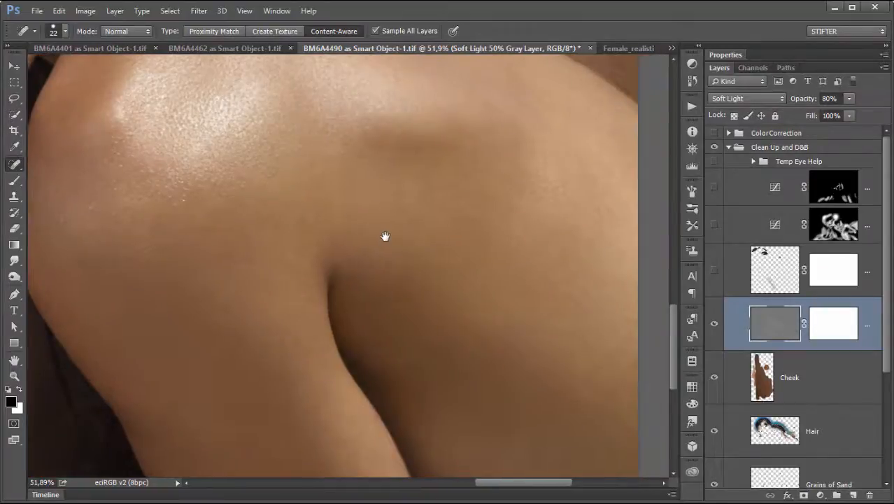
click(712, 323)
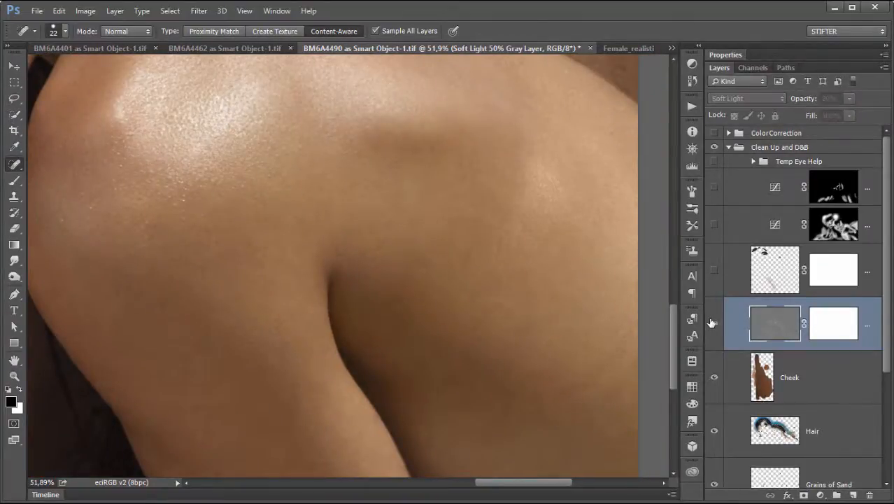
click(712, 323)
click(713, 324)
click(712, 323)
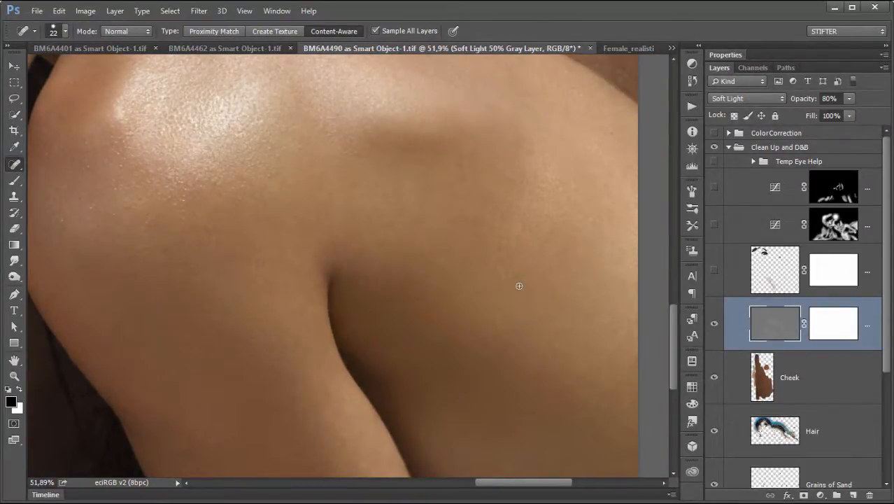
- Display only the Soft Light 50% Gray Layer and set its opacity to 100%
key(ctrl+0)
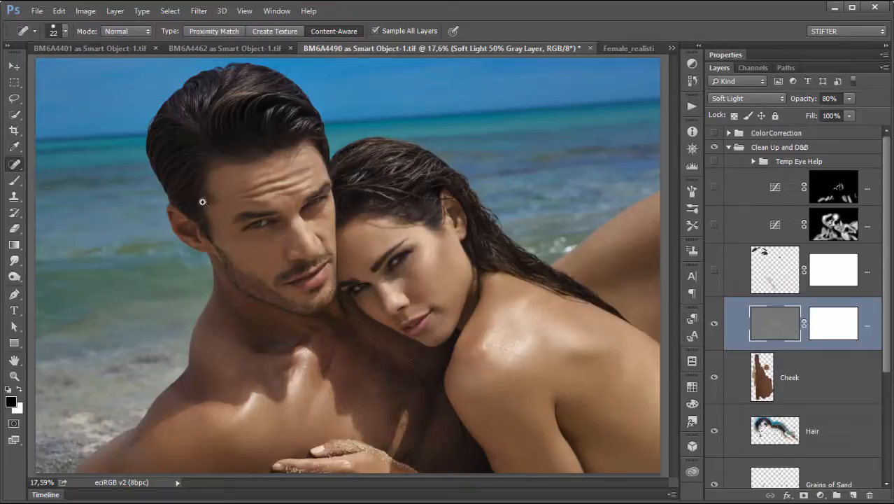
drag(176, 176, 538, 462)
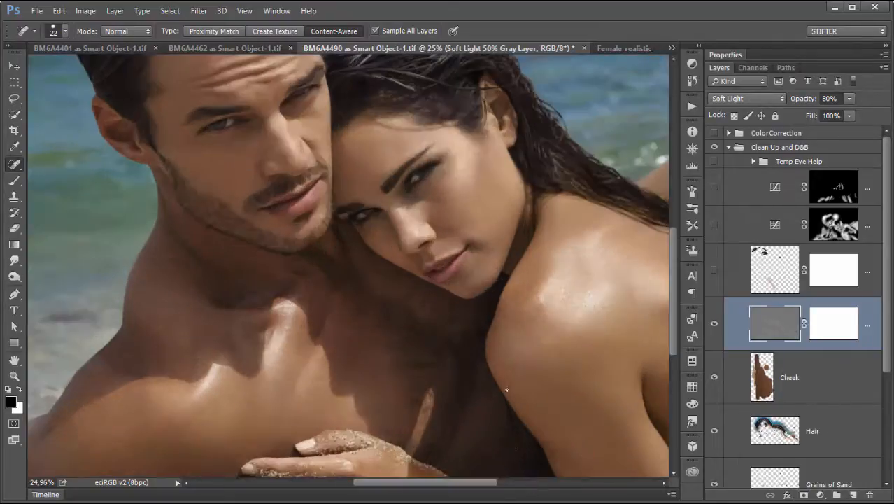
alt+click(713, 323)
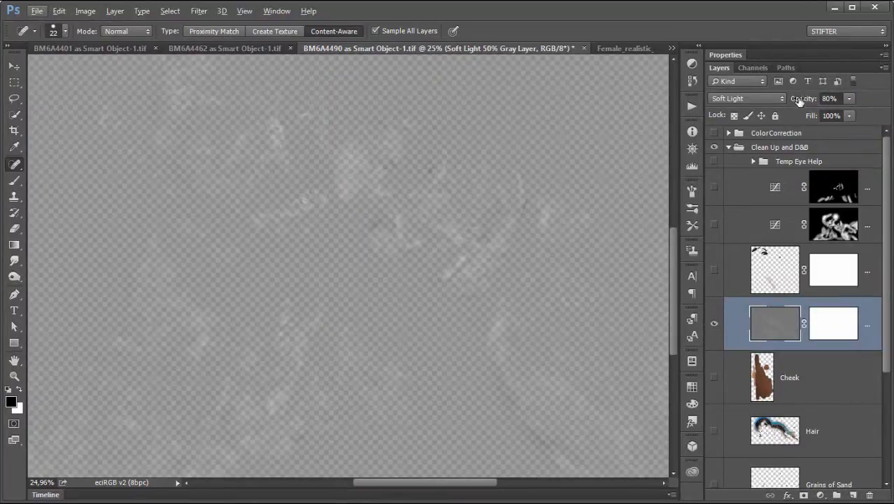
drag(800, 100, 814, 101)
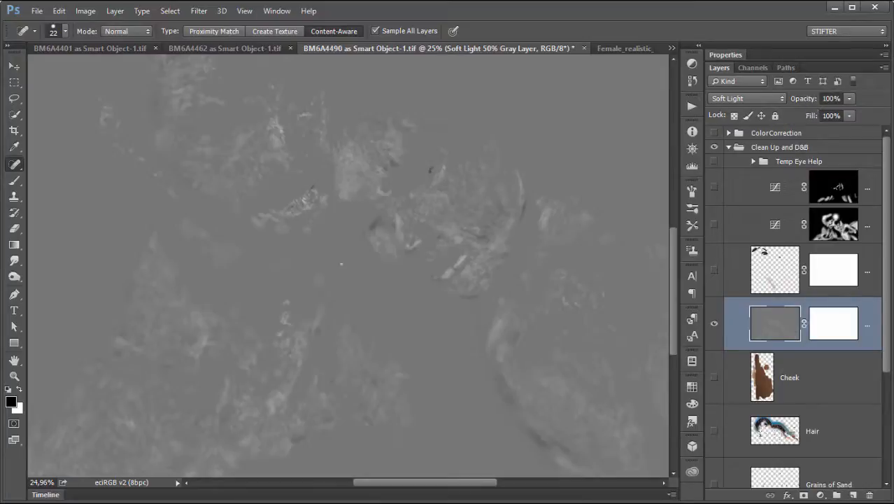
- Examine the light and dark brushwork on the isolated gray layer across the faces, the chest and the woman's back
drag(376, 261, 65, 484)
drag(404, 236, 339, 347)
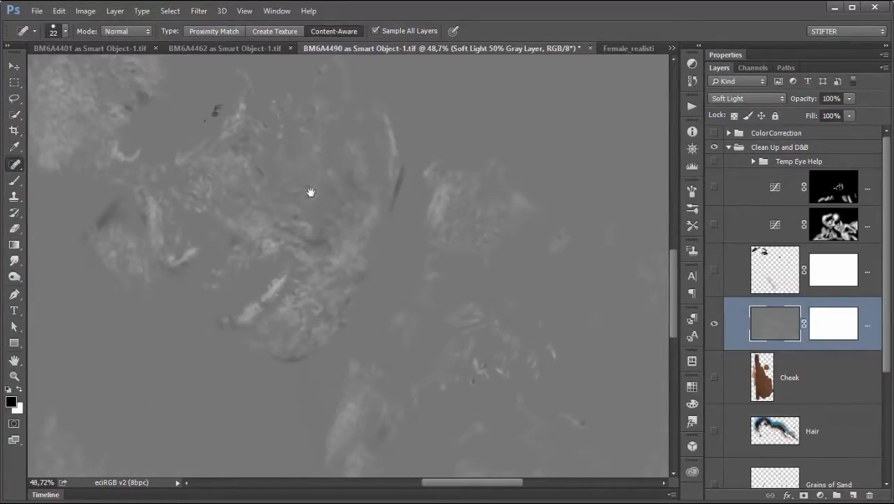
drag(400, 351, 370, 370)
mouse_move(313, 399)
mouse_down()
mouse_move(367, 407)
mouse_move(468, 301)
mouse_up()
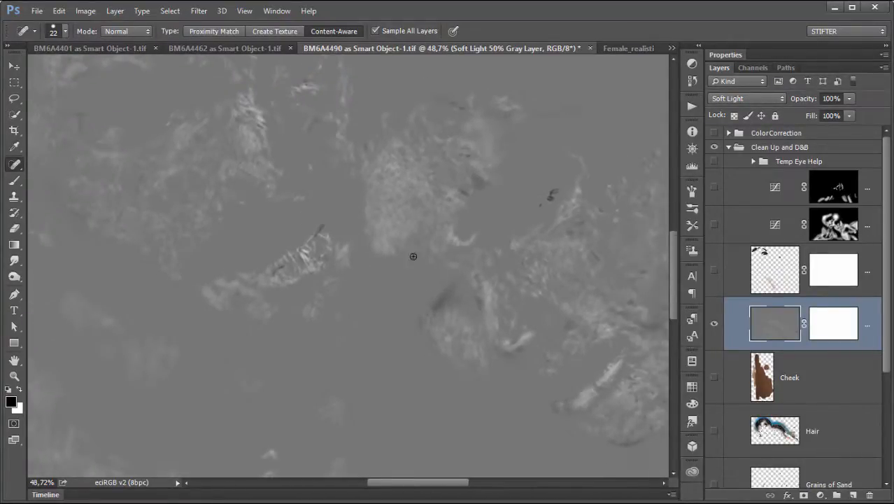
drag(365, 375, 339, 404)
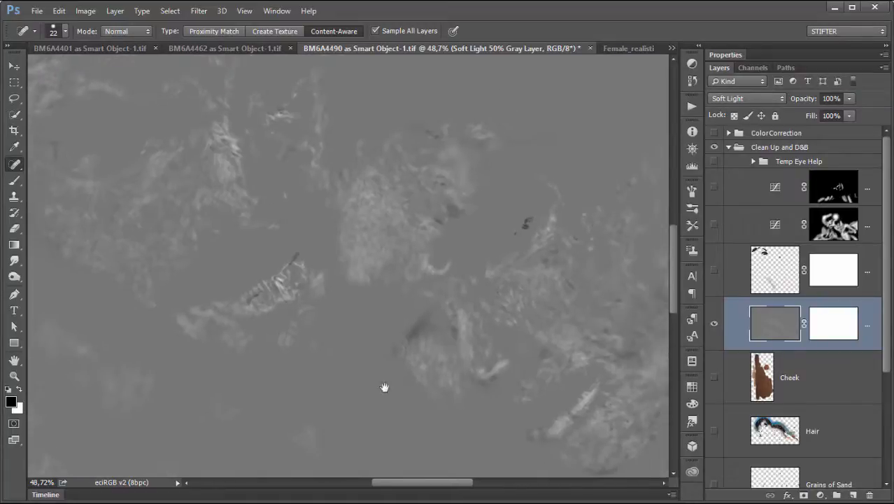
drag(384, 387, 494, 299)
drag(402, 426, 429, 293)
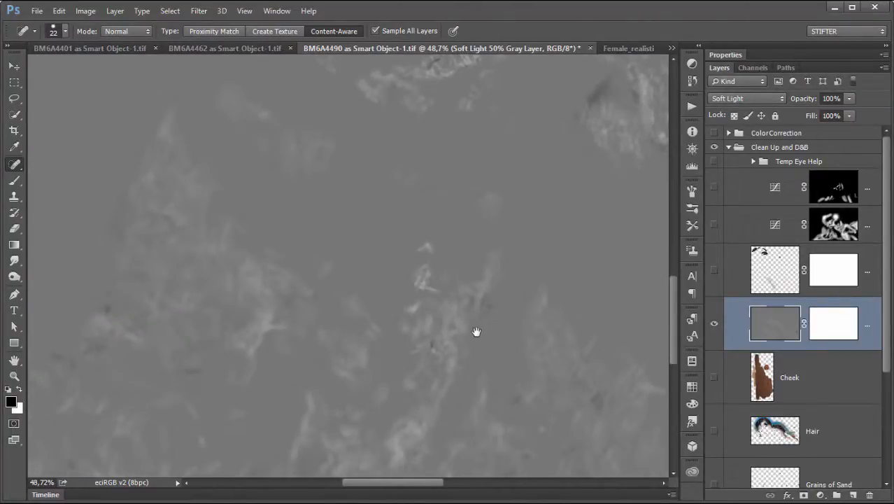
drag(452, 360, 415, 290)
drag(489, 320, 303, 343)
drag(451, 322, 298, 239)
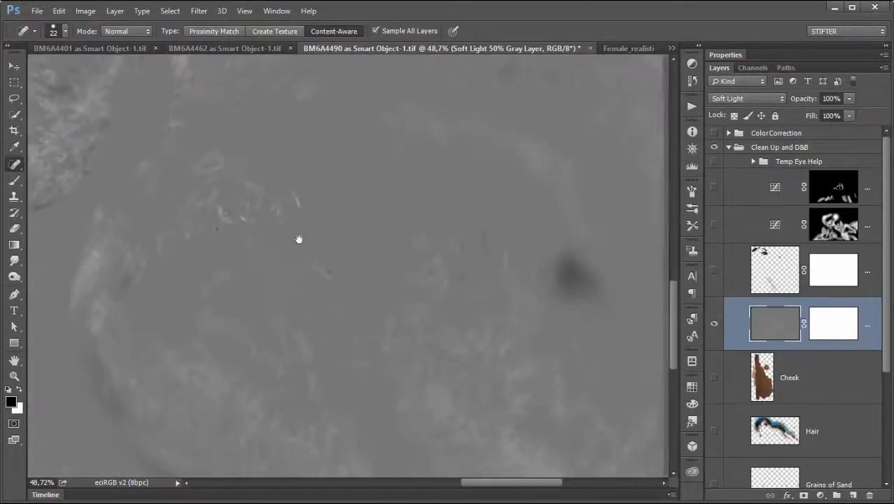
drag(505, 361, 508, 319)
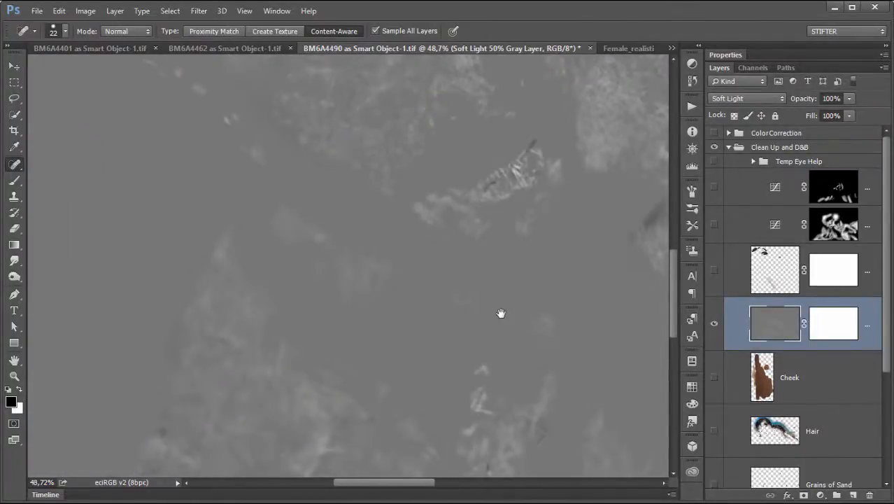
key(ctrl+0)
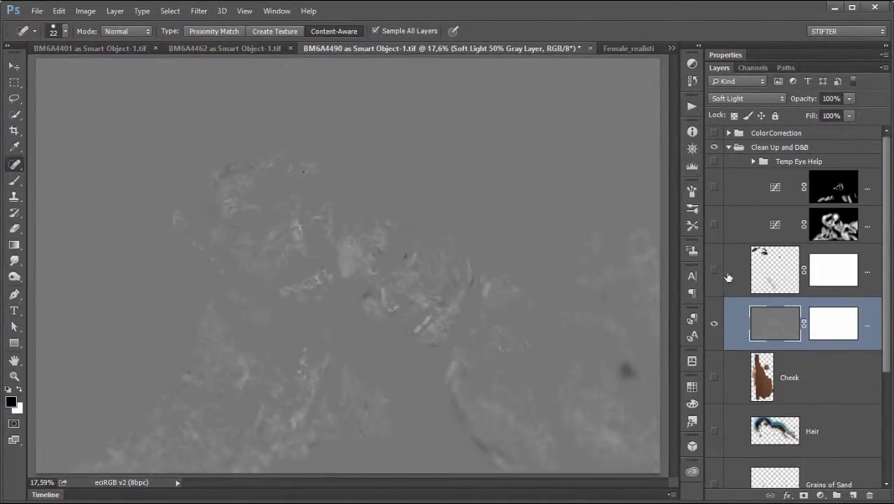
- Show the other previously visible layers again and set the Soft Light 50% Gray Layer's opacity to 80%
click(808, 102)
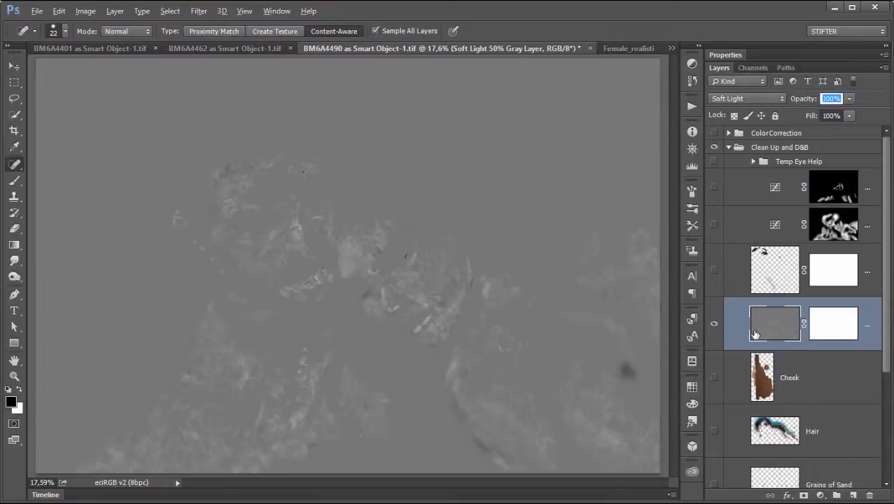
alt+click(713, 323)
text(80)
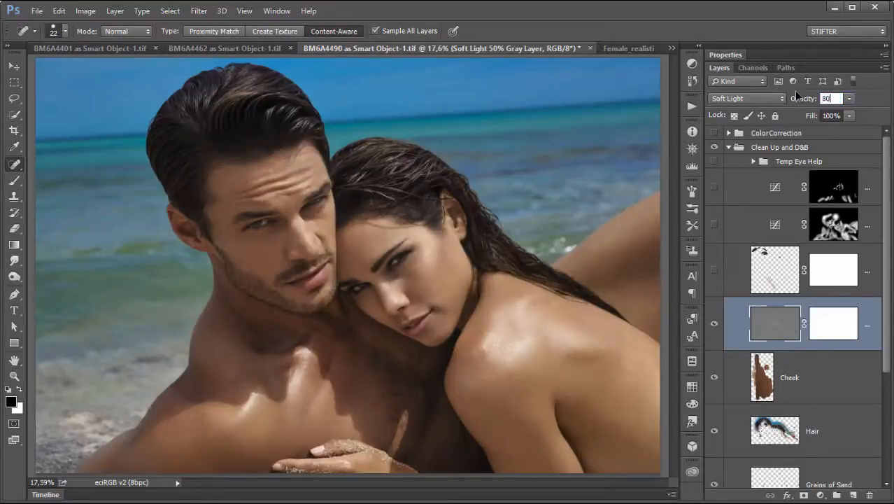
key(Return)
- Set the gray layer's opacity to 100% and inspect the skin on the man's chest up close
scroll(322, 367, up, 5)
drag(792, 104, 812, 104)
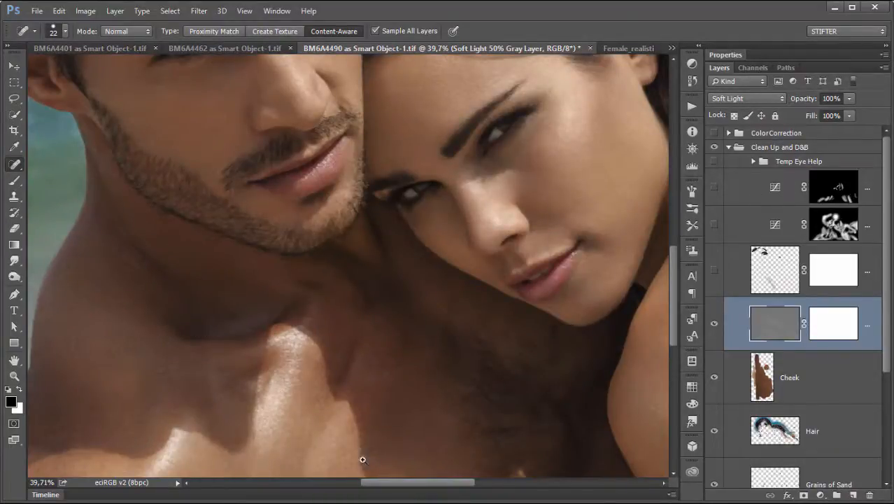
scroll(321, 407, up, 5)
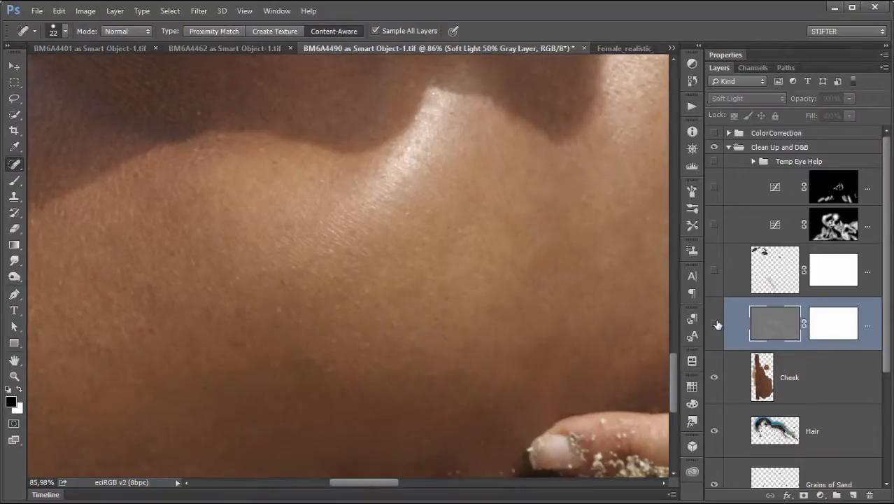
- Set the gray layer's opacity back to 80% and inspect the man's face up close
click(804, 103)
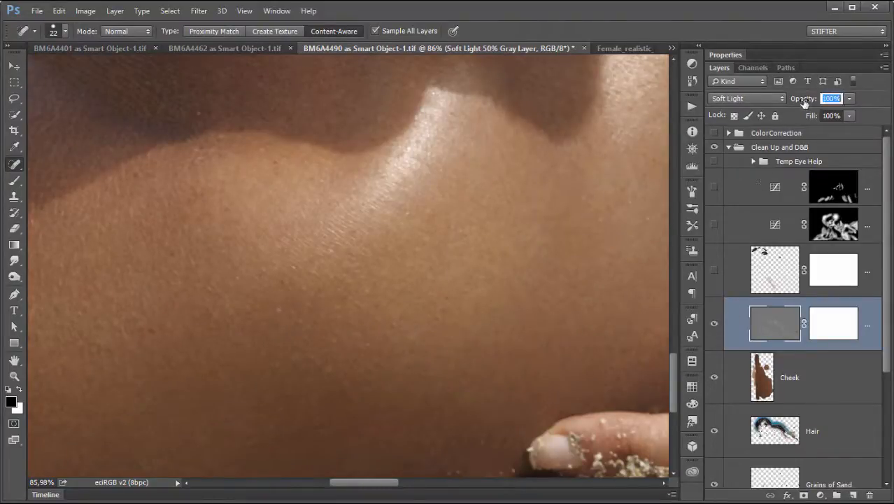
text(80)
drag(507, 163, 373, 368)
drag(402, 288, 401, 351)
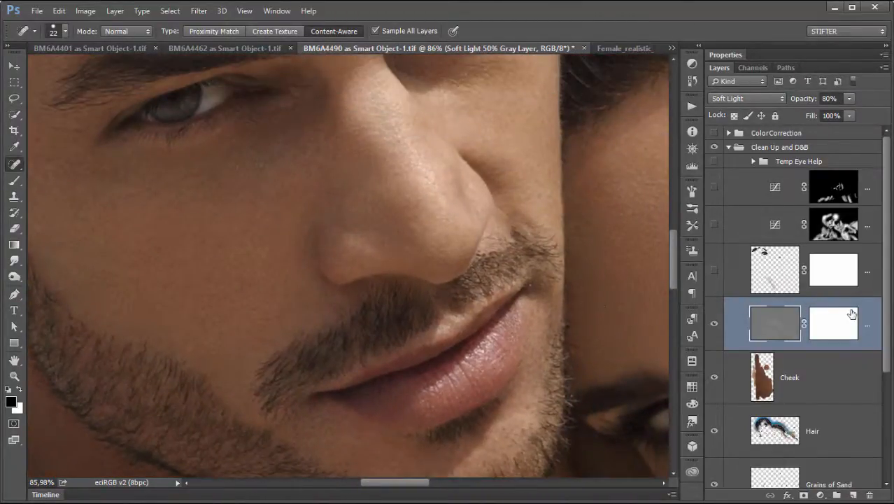
- Compare the whole couple portrait with and without the Soft Light 50% Gray Layer, leaving the layer visible
key(ctrl+0)
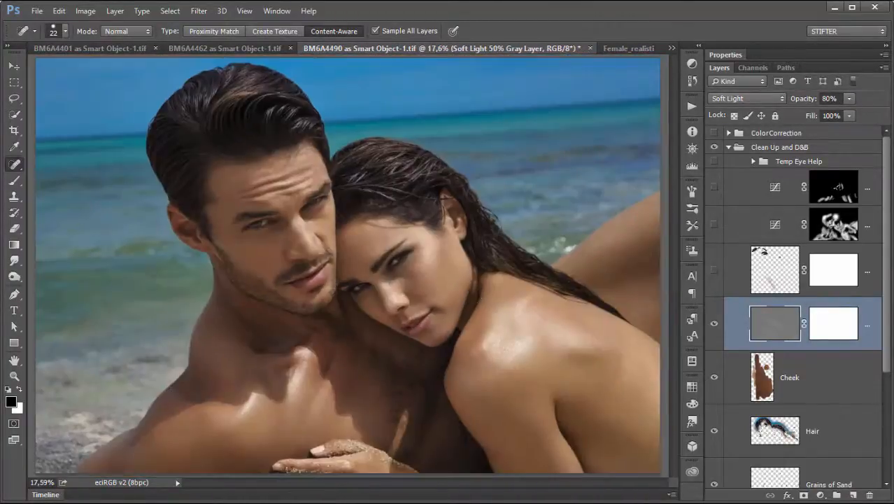
click(714, 324)
click(714, 324)
click(714, 323)
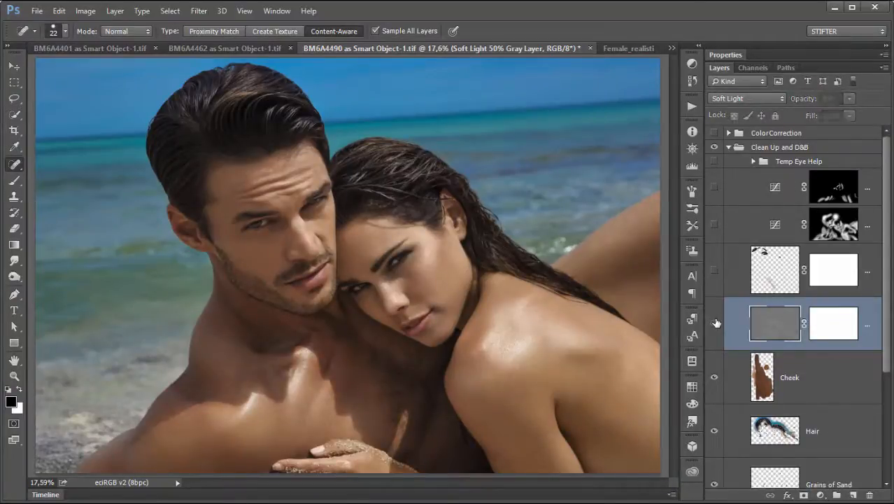
click(714, 323)
click(714, 323)
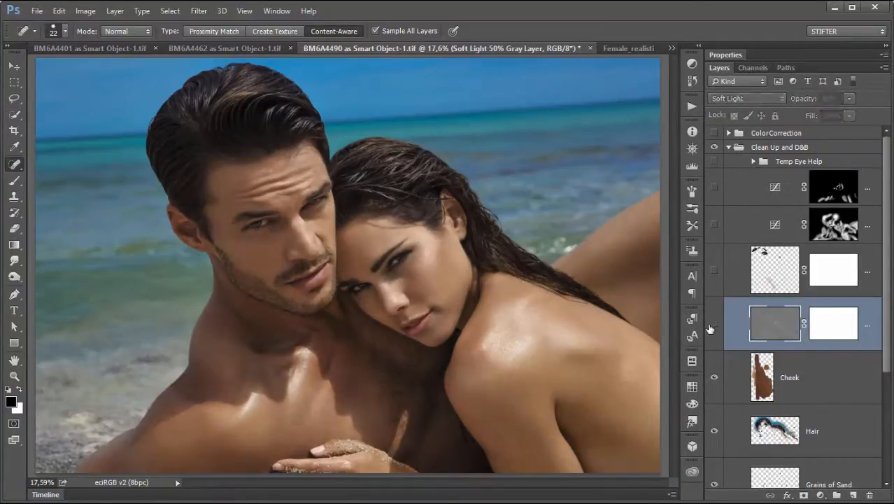
click(714, 323)
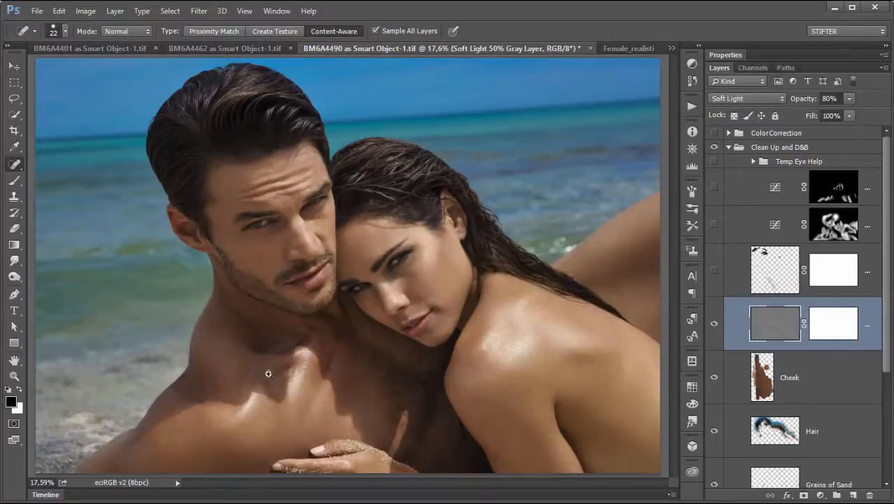
- Compare the man's chest with and without the Clean Up and D&B group, and with and without the Soft Light 50% Gray Layer
scroll(217, 448, up, 5)
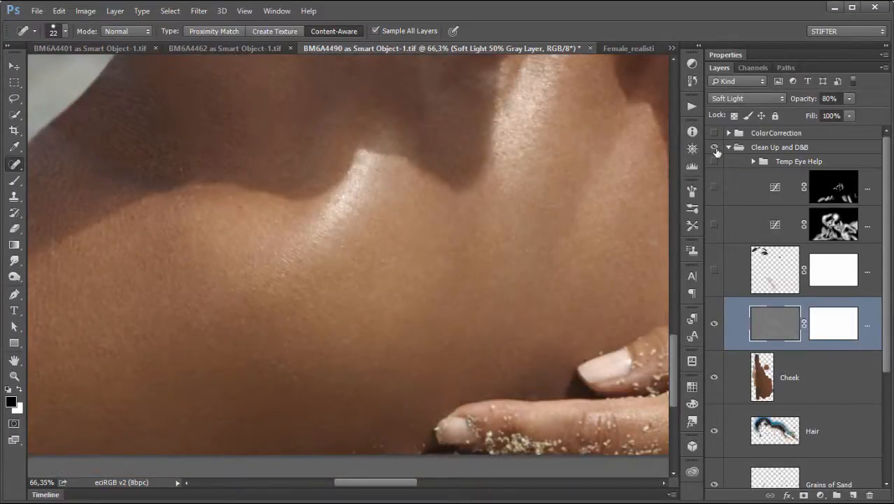
key(ctrl+minus)
key(ctrl+plus)
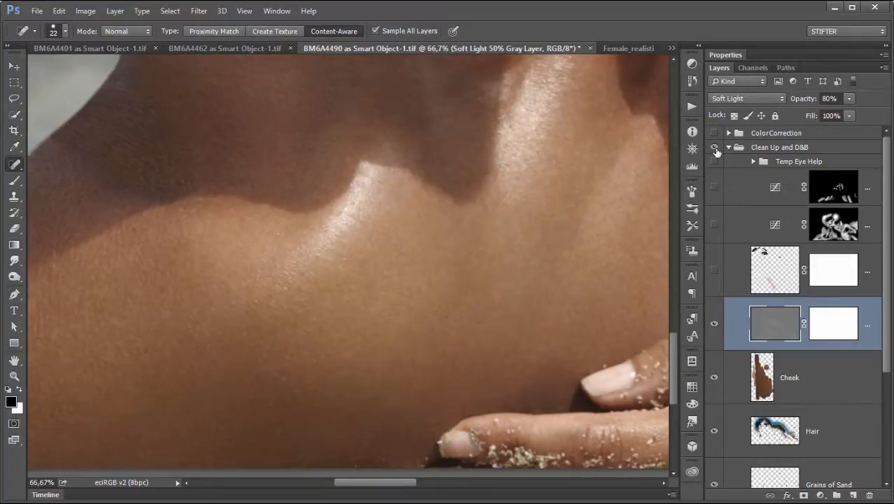
click(714, 147)
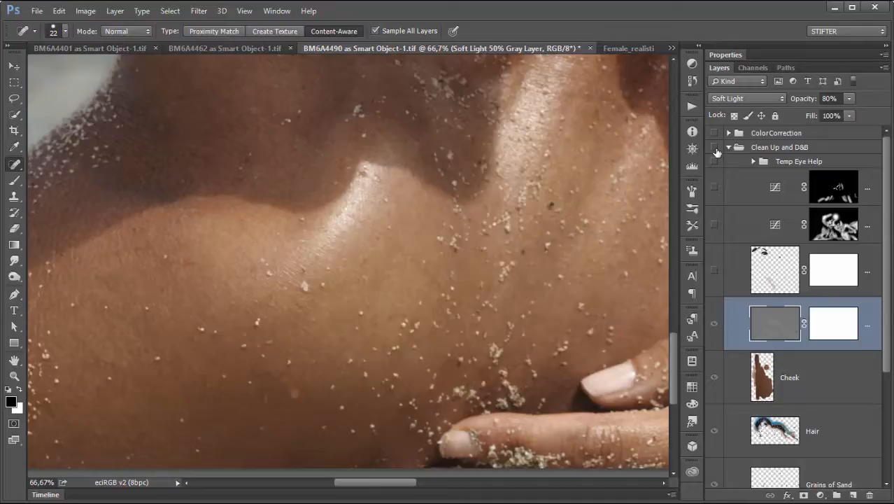
click(714, 324)
click(714, 324)
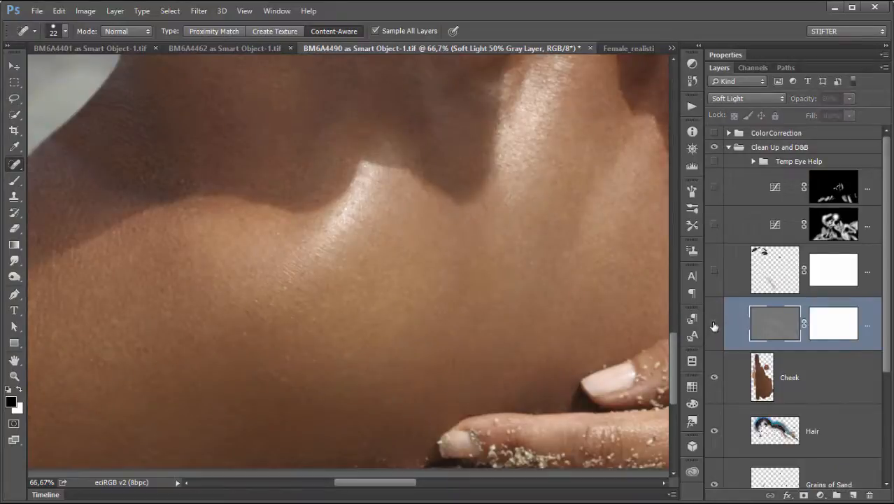
- Recheck the chest retouch against the unretouched skin, turn the Soft Light 50% Gray Layer back on, and view the whole portrait
click(714, 148)
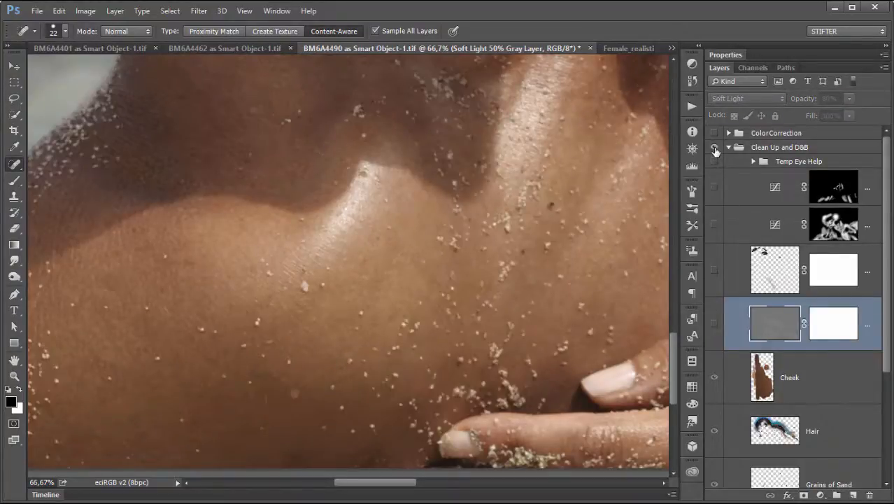
click(714, 148)
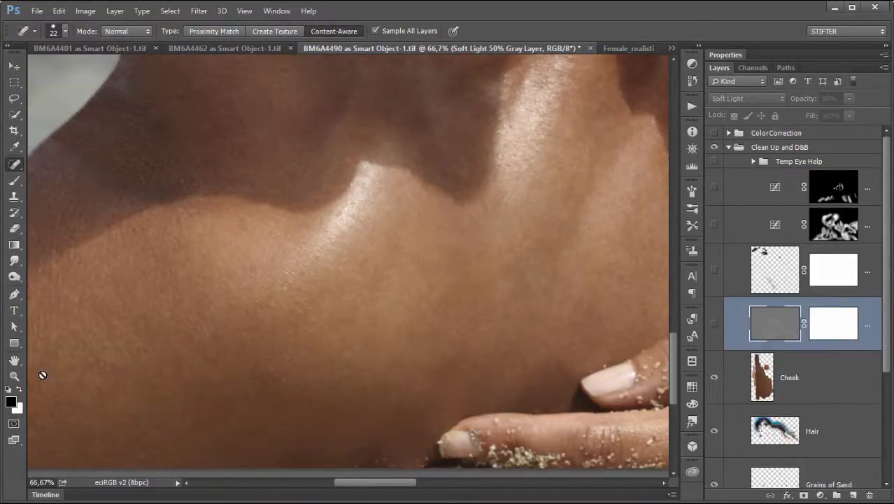
click(714, 324)
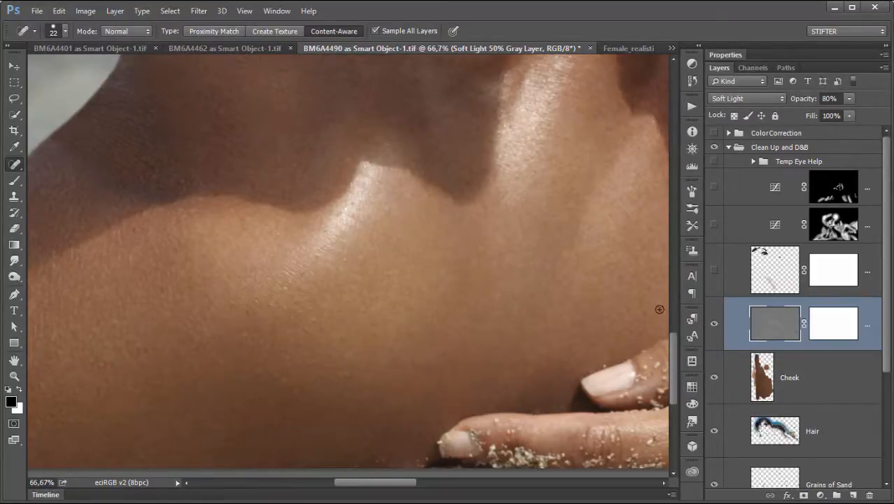
drag(530, 341, 509, 502)
drag(521, 412, 423, 501)
drag(558, 250, 400, 436)
key(ctrl+0)
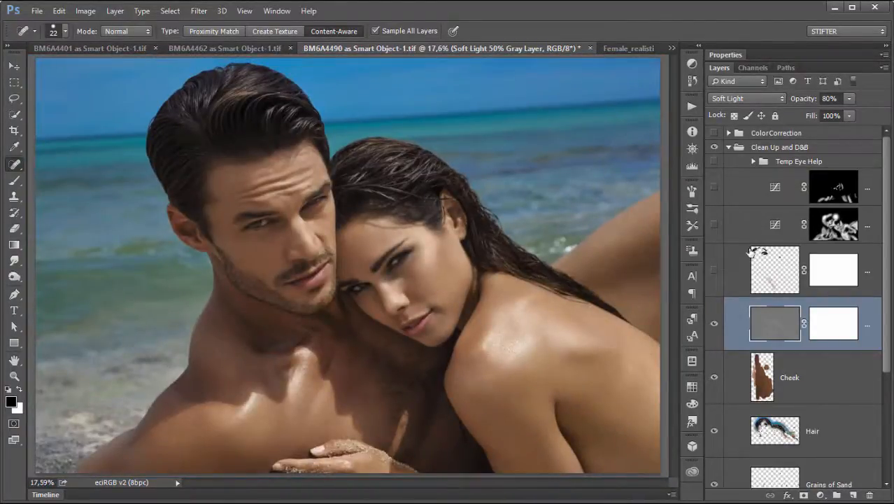
- Turn on the Color Layer and compare the shaded skin on the man's chest with and without it up close
click(732, 269)
click(714, 272)
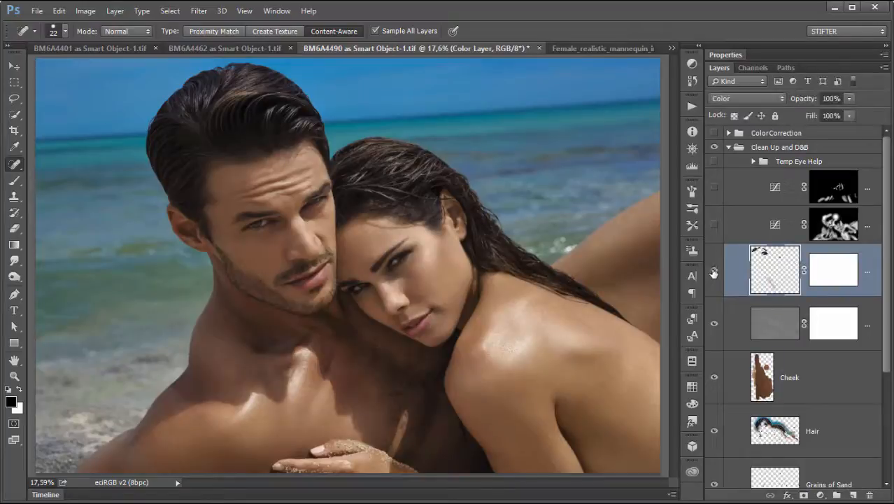
drag(299, 316, 404, 440)
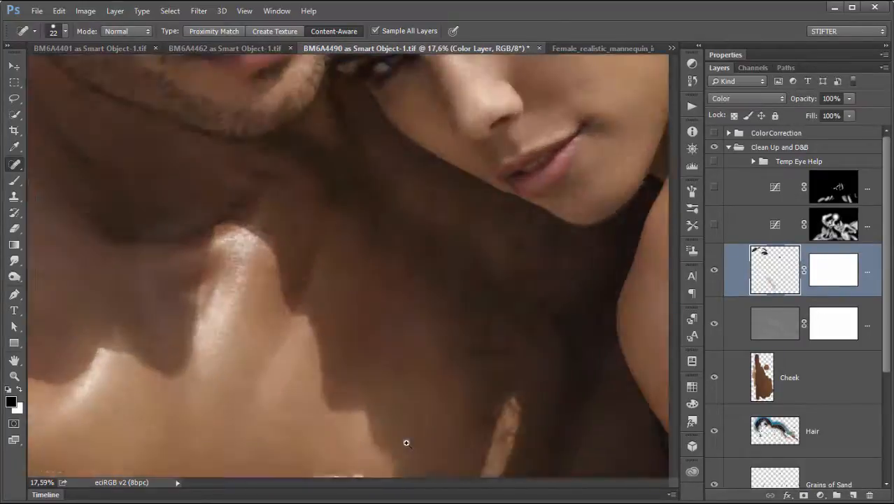
drag(144, 130, 385, 299)
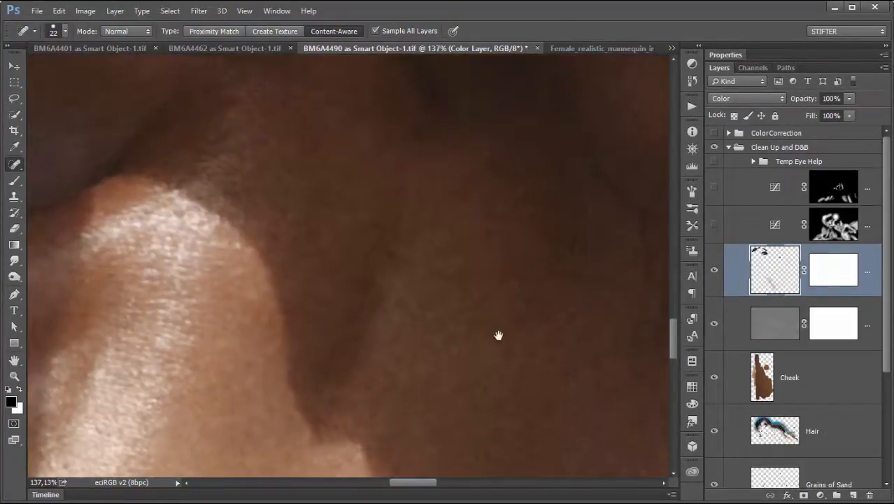
click(714, 271)
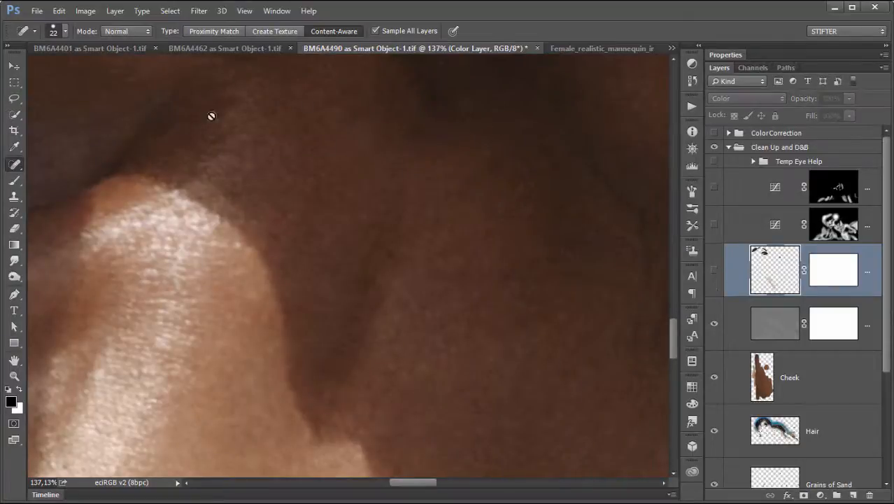
click(714, 270)
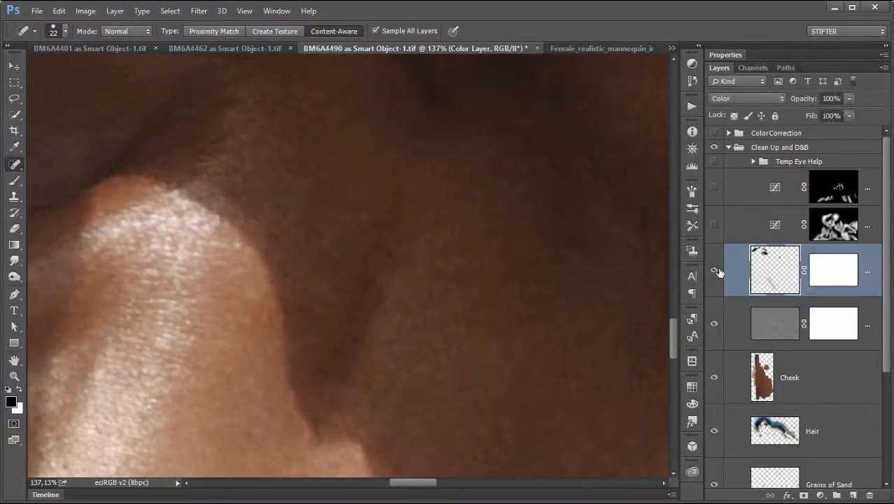
key(ctrl+0)
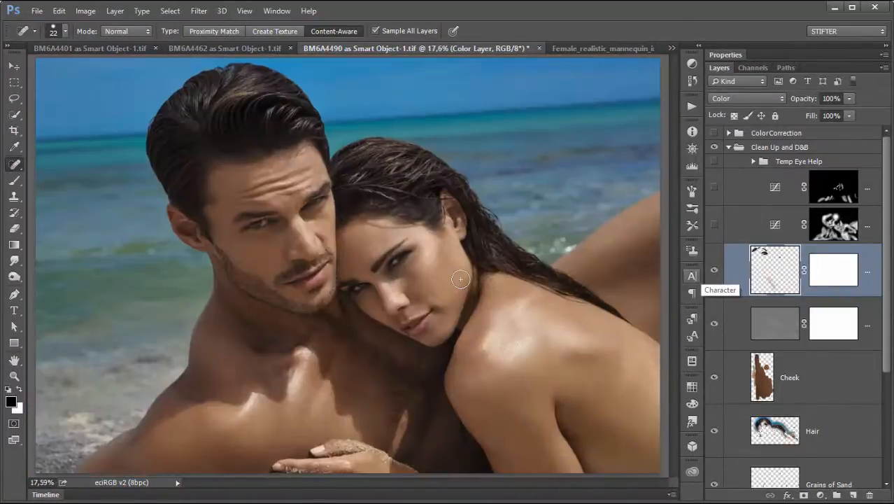
- Compare the whole couple portrait with and without the Clean Up and D&B group, leaving the group visible
click(715, 147)
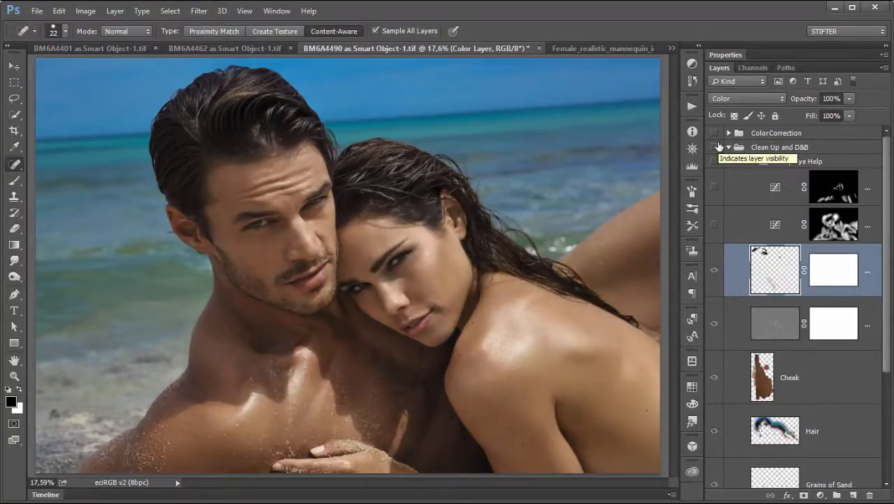
click(716, 147)
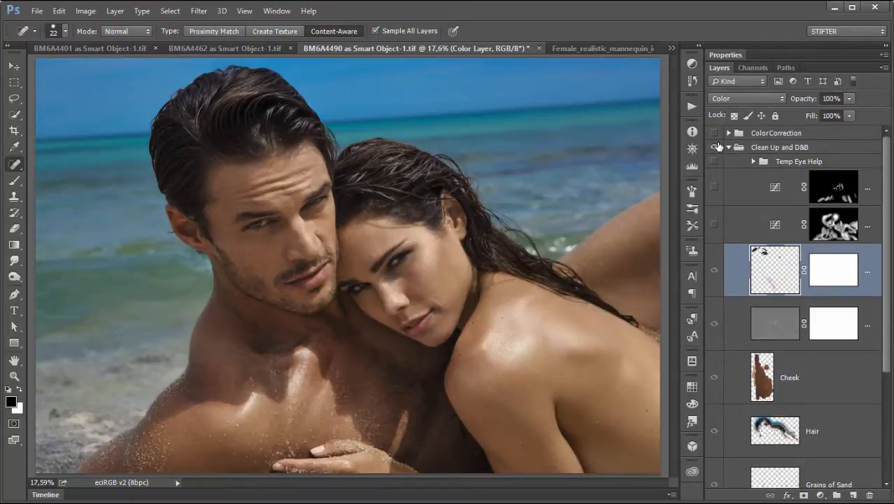
click(714, 147)
click(715, 147)
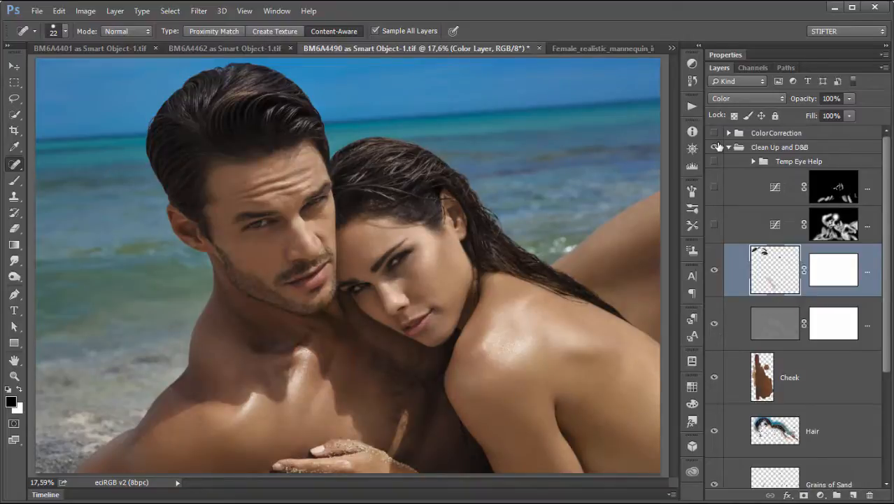
- Select the Curves 4 luminosity layer and compare the whole portrait with and without it, leaving it visible
click(749, 225)
click(743, 187)
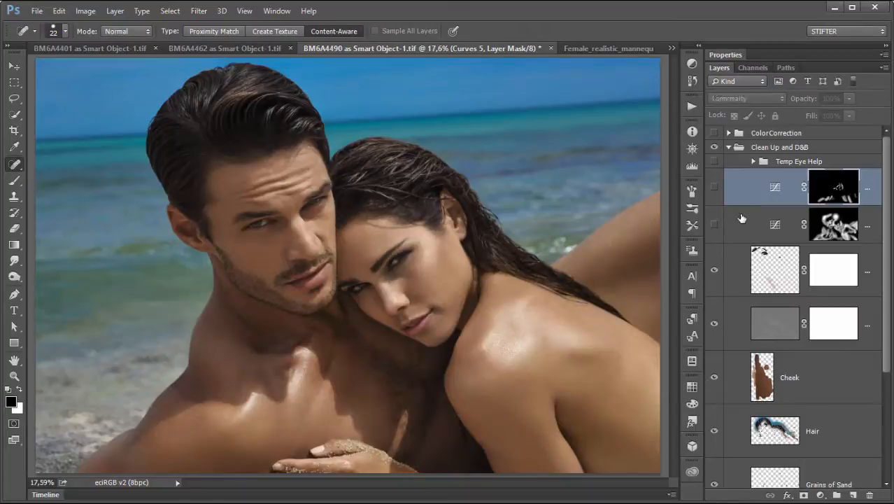
click(741, 219)
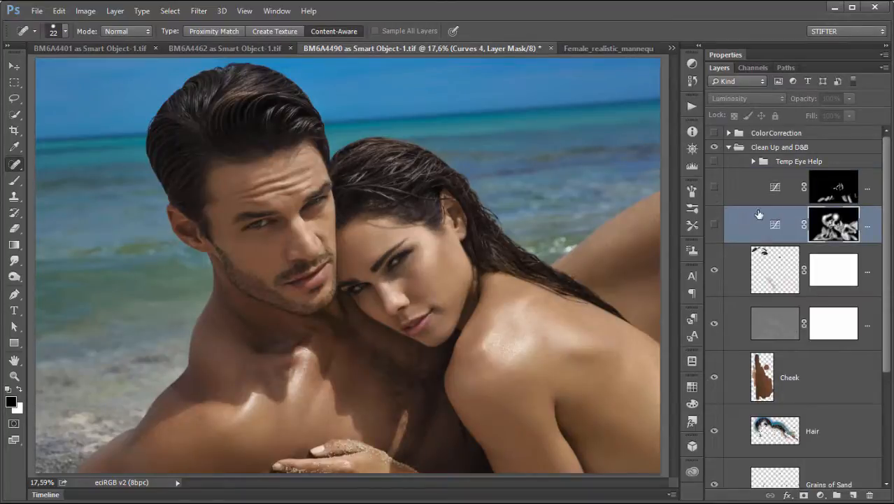
click(773, 200)
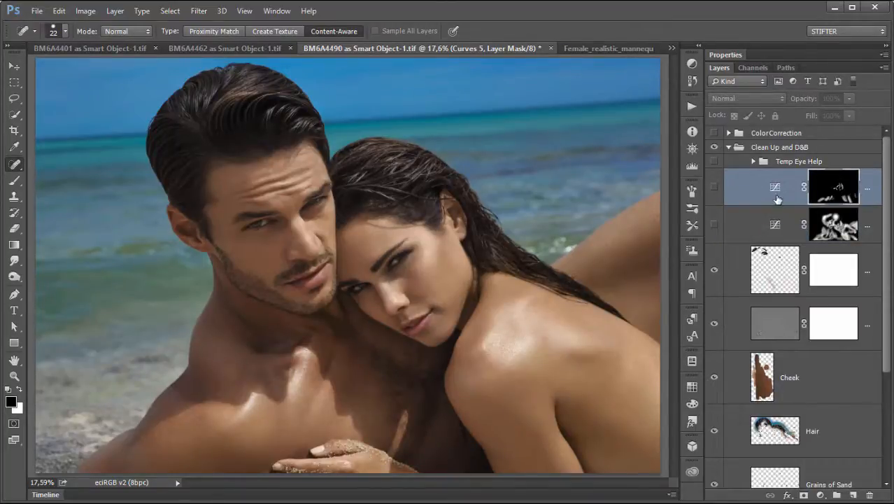
click(745, 228)
click(713, 226)
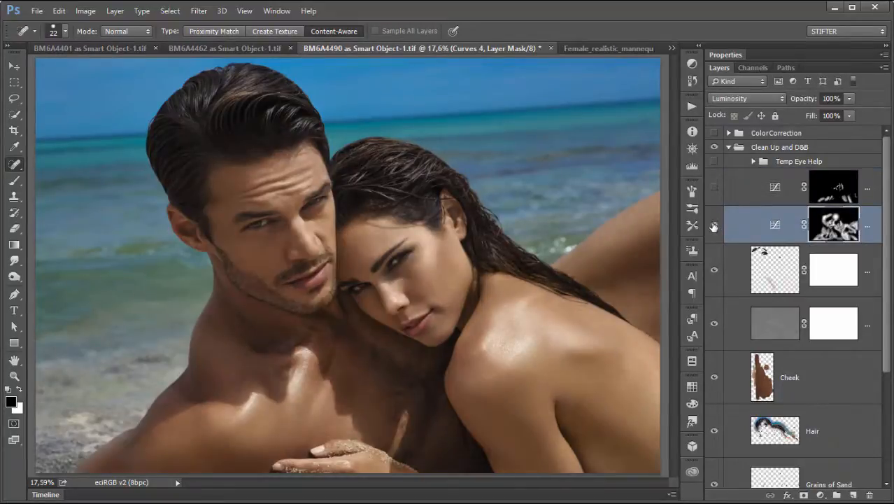
click(714, 225)
click(713, 226)
click(713, 226)
click(713, 226)
click(714, 225)
click(713, 225)
- Turn on the Curves 5 layer as well and review the retouching layers below it, down to General Clean up
click(713, 191)
click(713, 189)
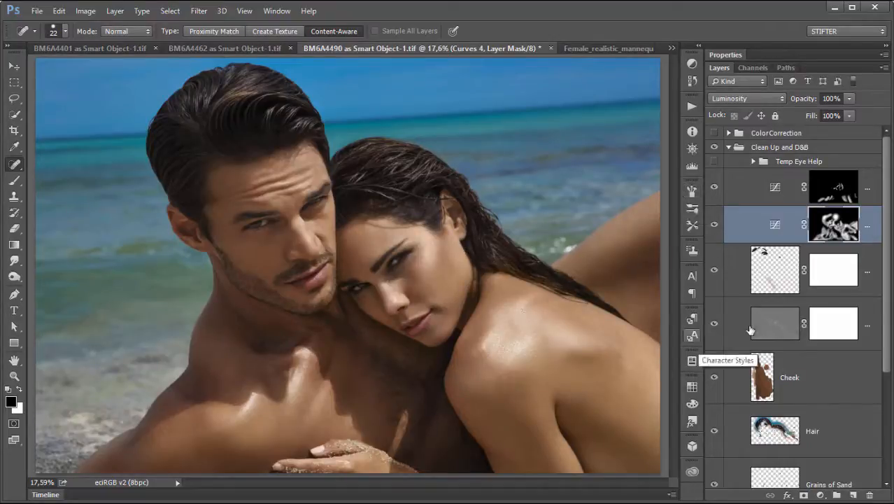
click(714, 325)
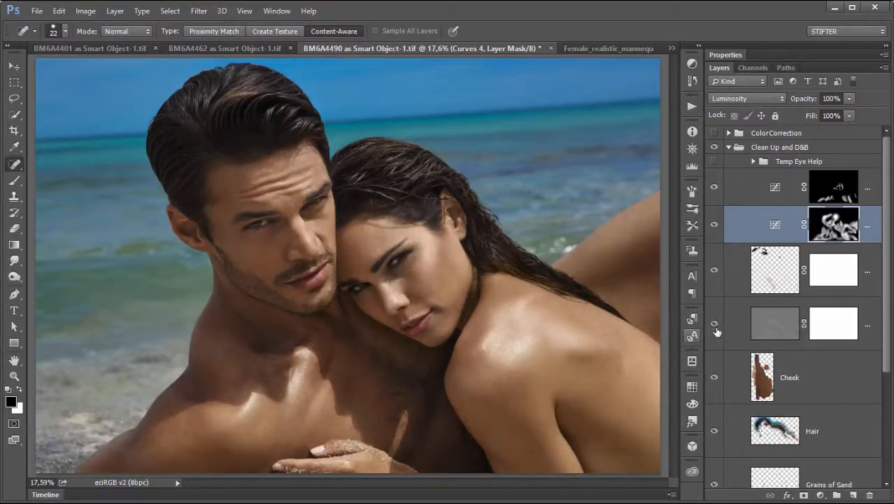
drag(888, 207, 889, 133)
drag(886, 238, 886, 333)
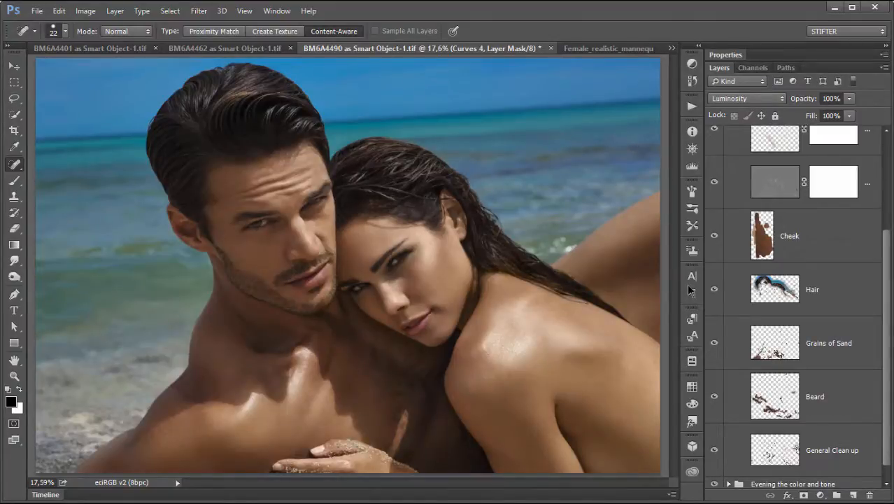
scroll(782, 294, up, 5)
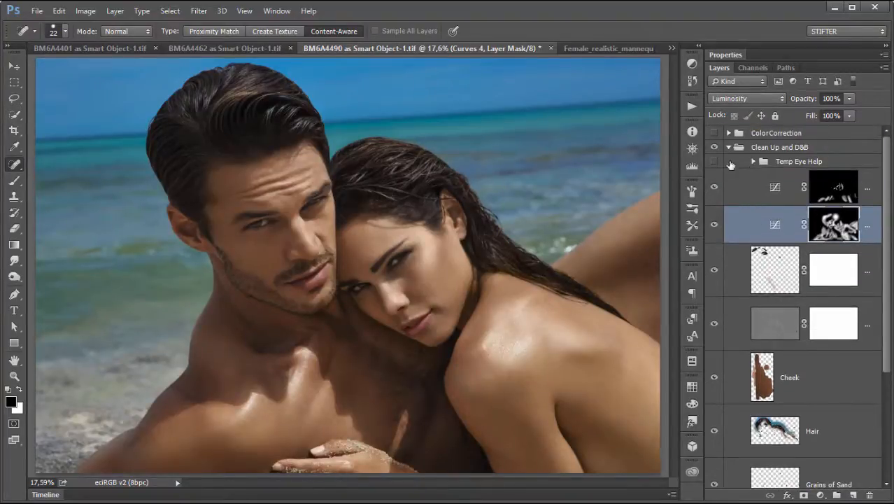
- Hide both Curves layers, the Color Layer and the Soft Light 50% Gray Layer, with the couple's faces enlarged to 50%
drag(714, 187, 737, 294)
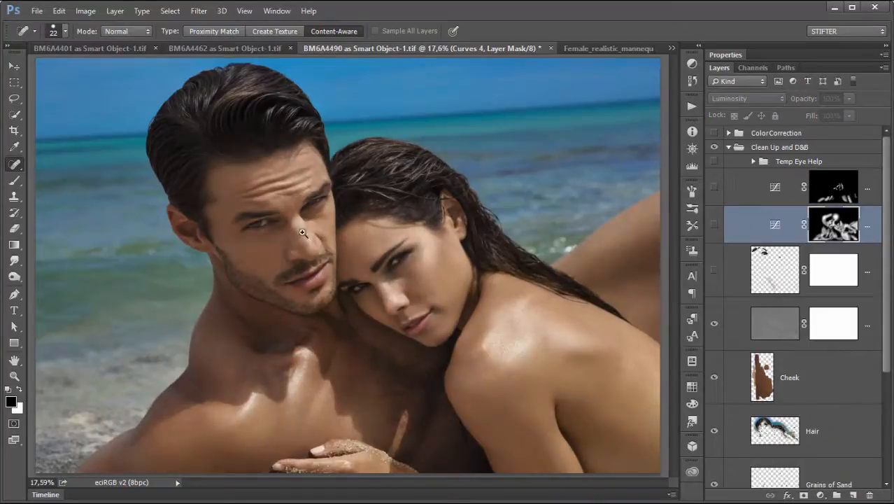
scroll(304, 231, up, 3)
click(714, 323)
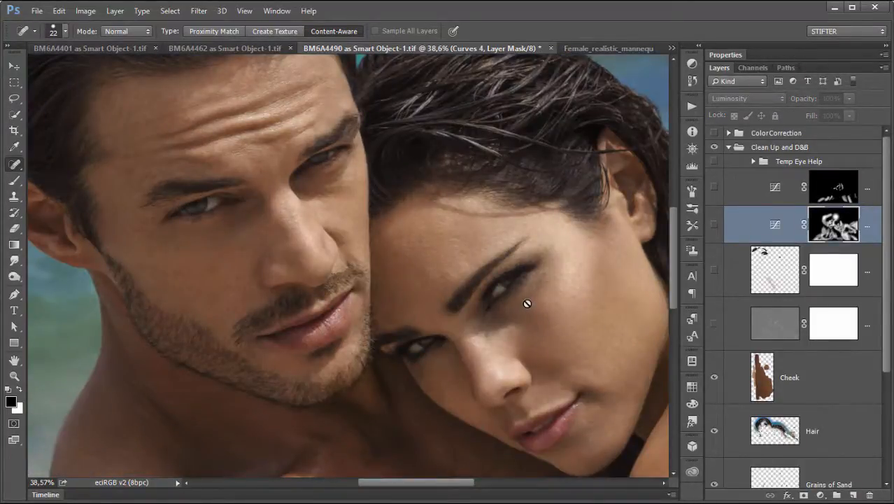
scroll(527, 303, up, 2)
scroll(531, 308, up, 2)
scroll(538, 314, left, 2)
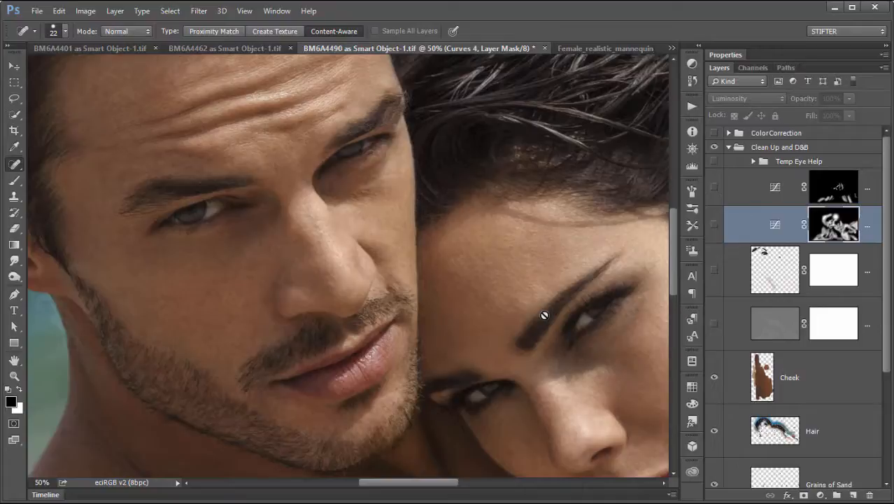
- Expand the Temp Eye Help group and make it visible over the portrait
click(757, 162)
click(753, 162)
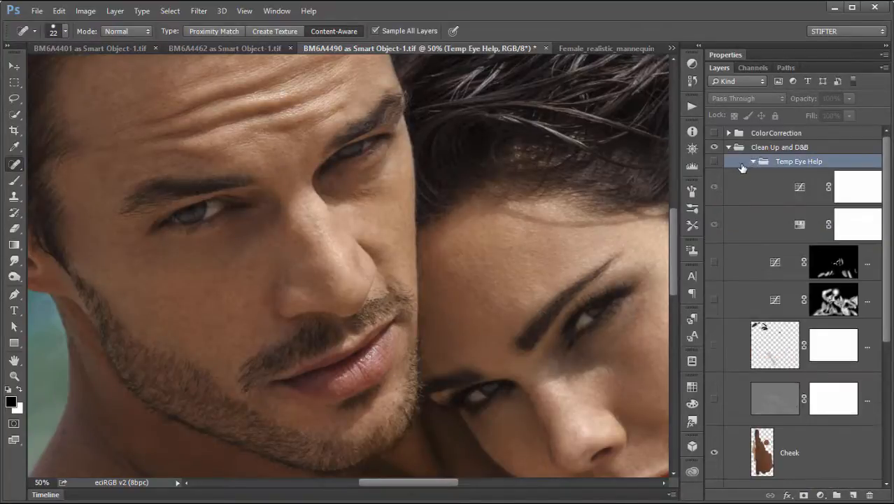
click(713, 164)
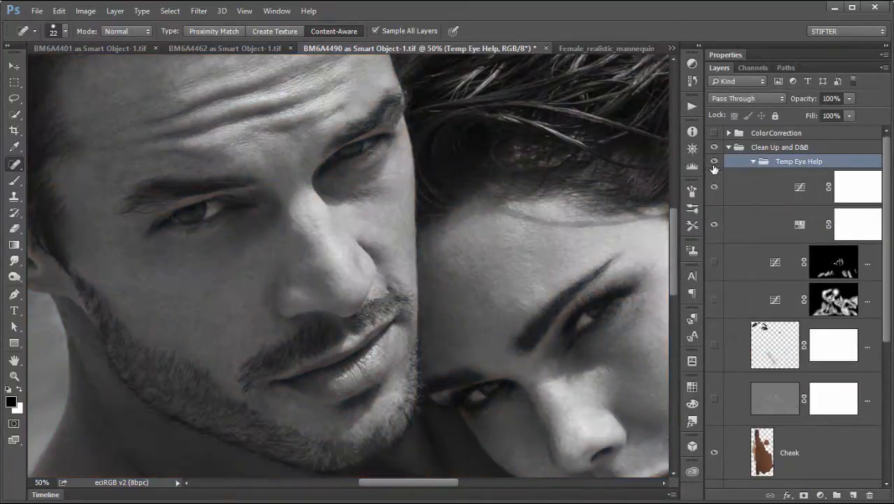
- Compare the faces with and without the group's Curves 3 and Hue/Saturation 2 layers, leaving both layers visible
click(714, 186)
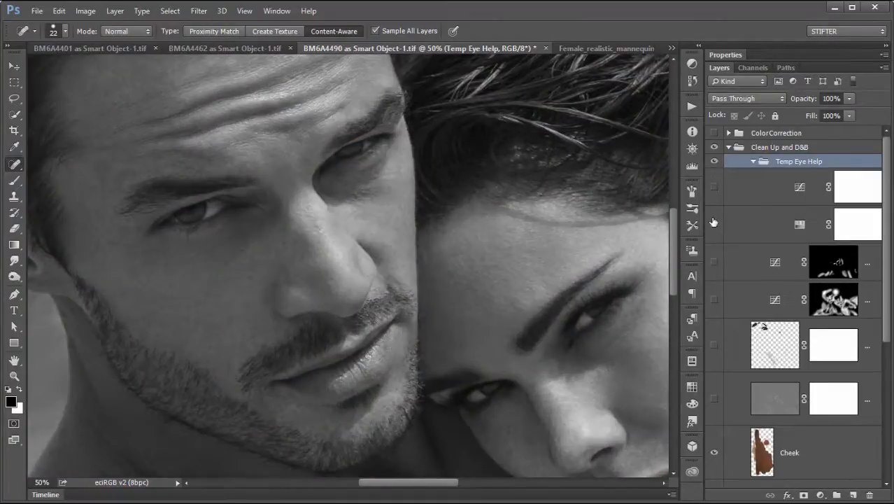
click(800, 224)
click(714, 225)
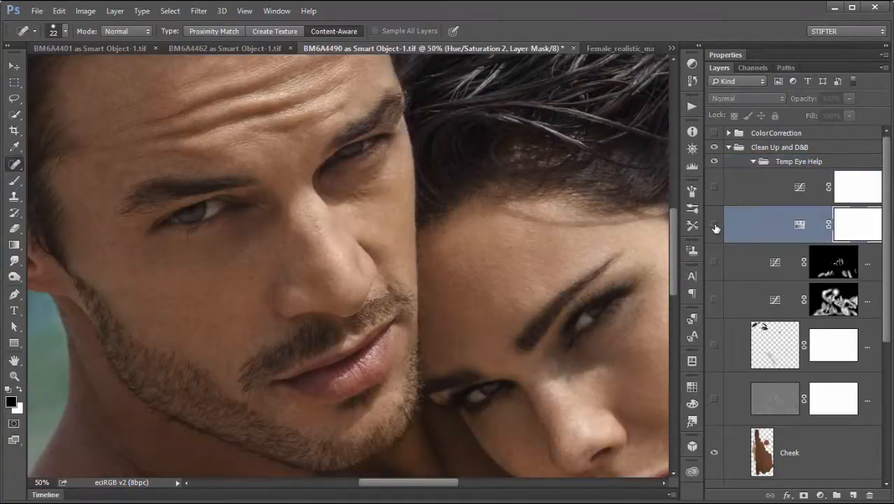
click(714, 225)
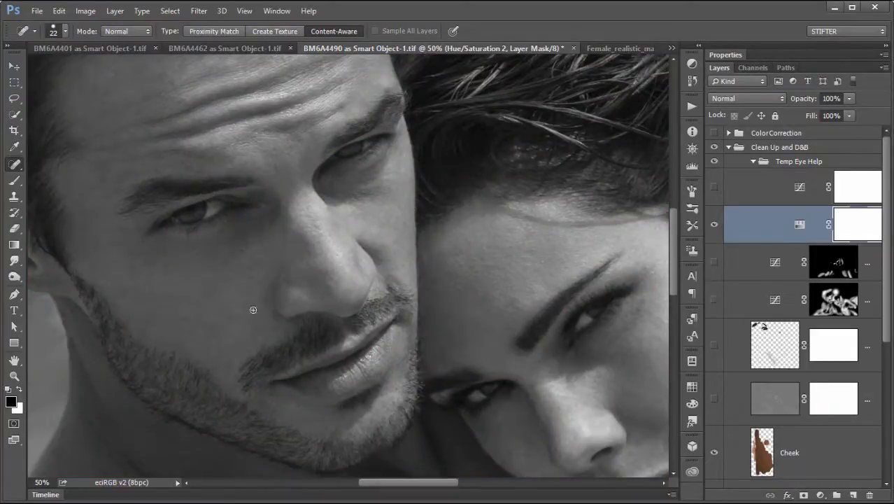
click(714, 187)
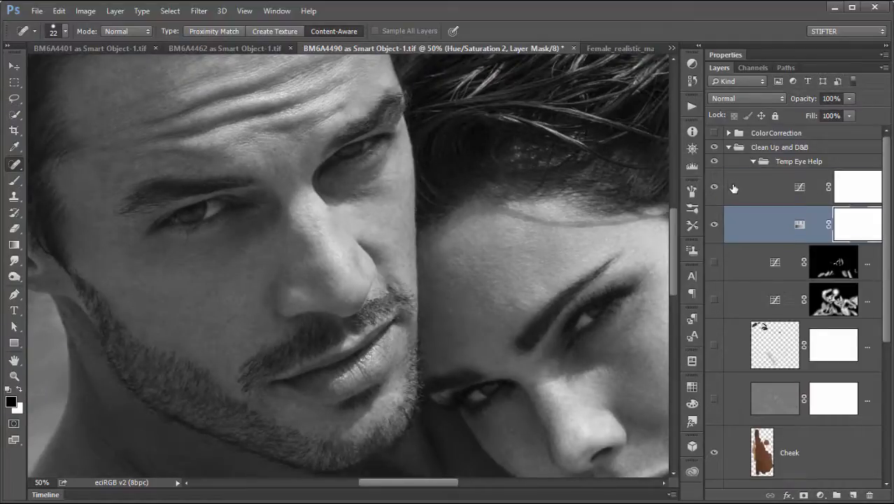
click(733, 190)
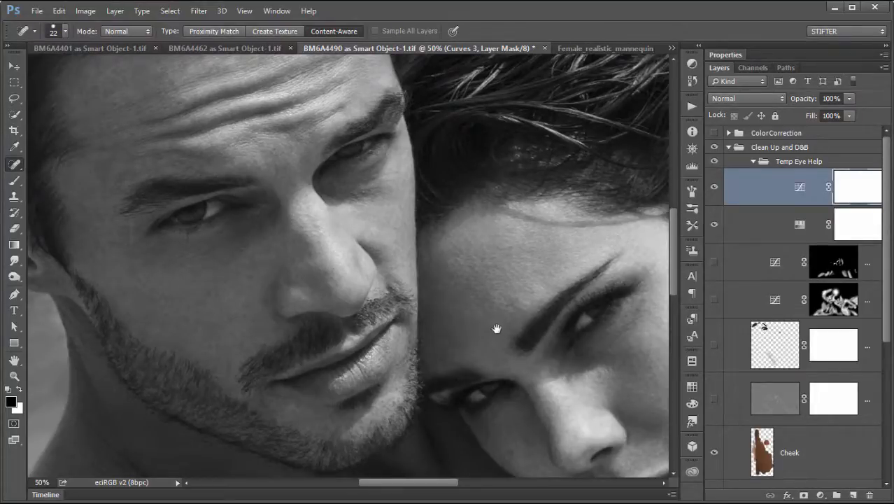
- Collapse the Temp Eye Help group and compare the woman's face with and without it, leaving the group visible
drag(495, 325, 345, 204)
drag(407, 236, 412, 301)
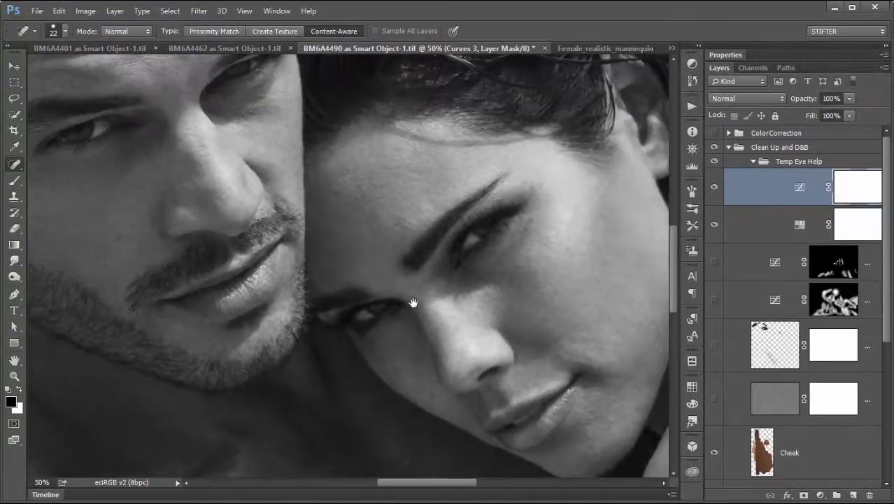
click(760, 161)
click(753, 162)
click(711, 161)
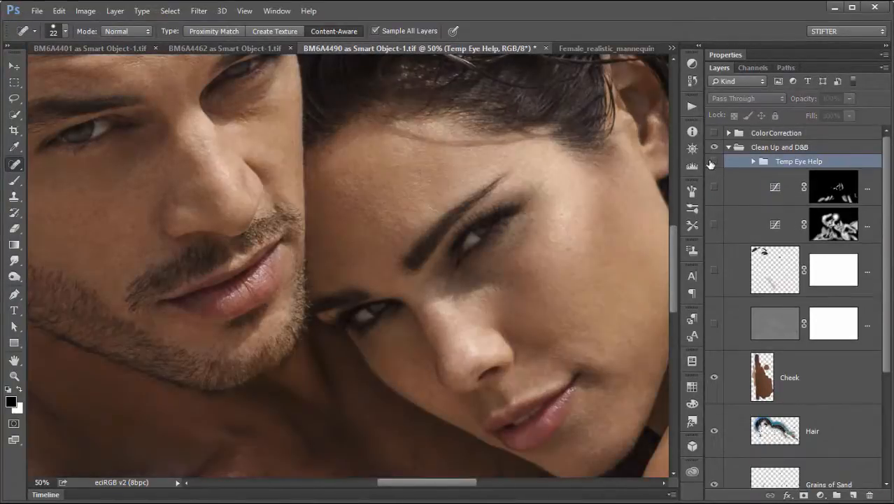
click(712, 161)
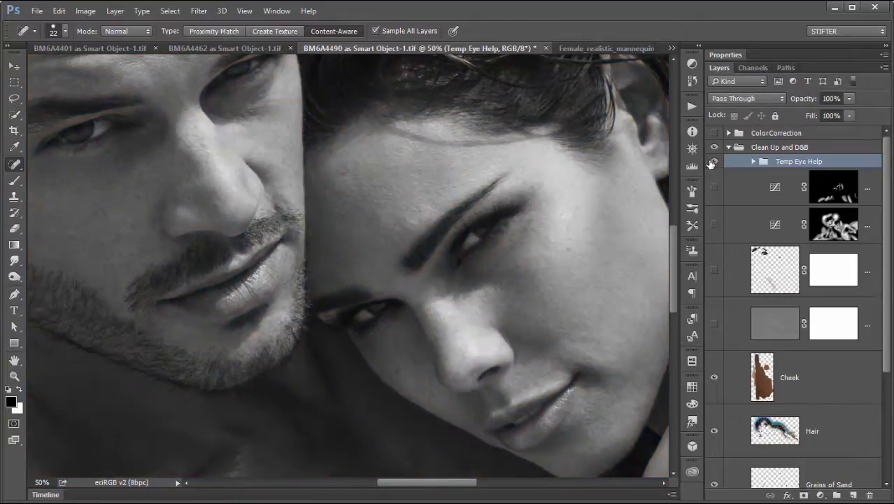
drag(347, 208, 377, 239)
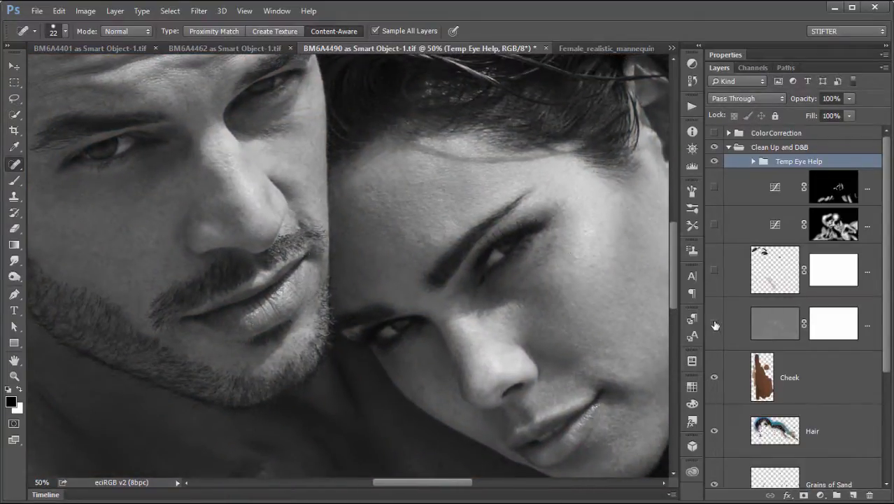
- Compare the faces with and without the Soft Light 50% Gray Layer, leave it visible, and inspect the chest under the Temp Eye Help view
click(715, 325)
click(715, 325)
click(715, 325)
click(715, 324)
click(715, 324)
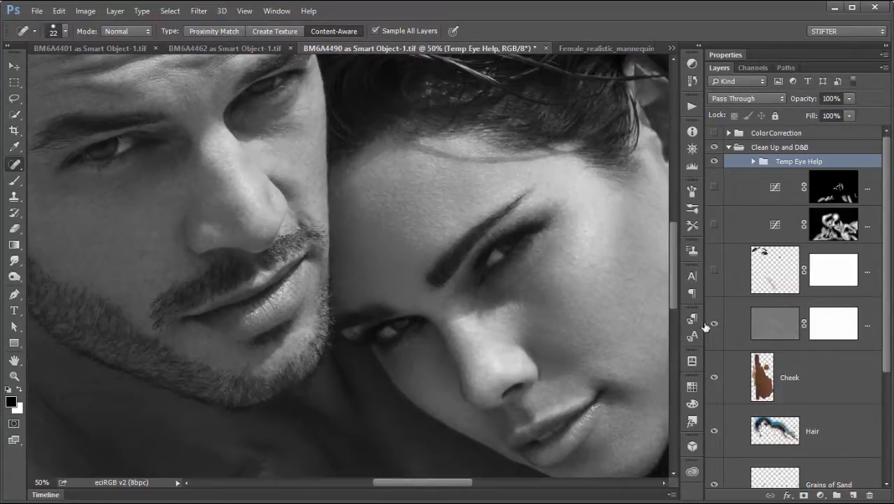
drag(459, 303, 510, 238)
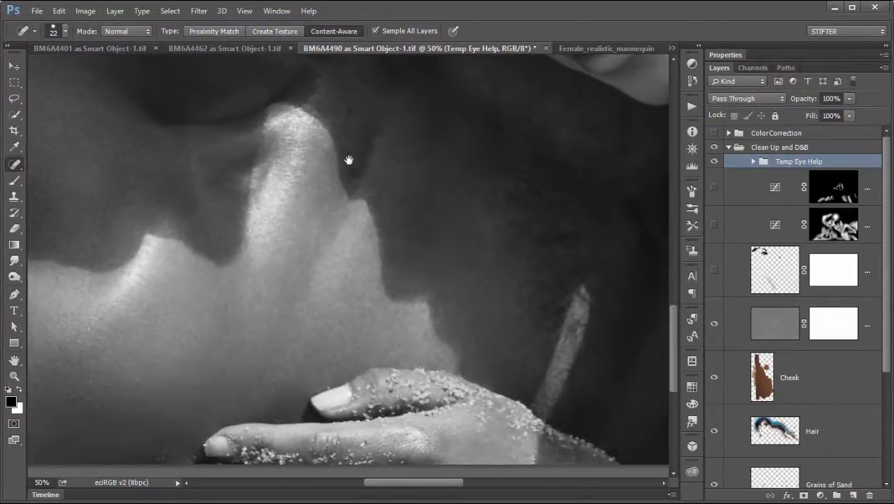
drag(349, 157, 360, 420)
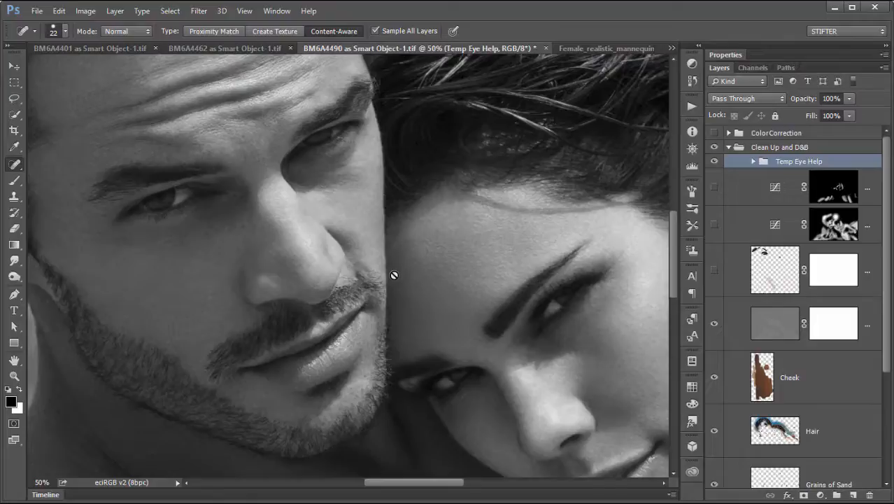
- Hide the Temp Eye Help group, show both Curves layers and the Color Layer, and collapse the Clean Up and D&B group
click(714, 163)
drag(714, 187, 717, 280)
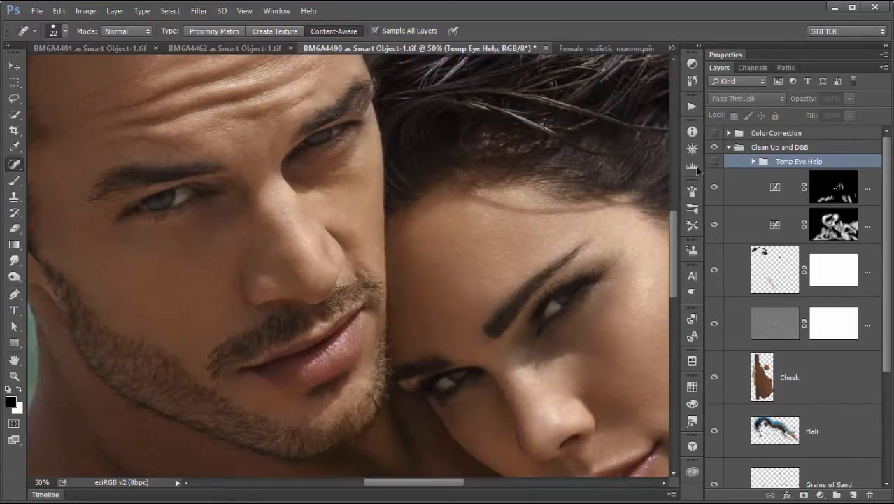
click(726, 150)
click(728, 148)
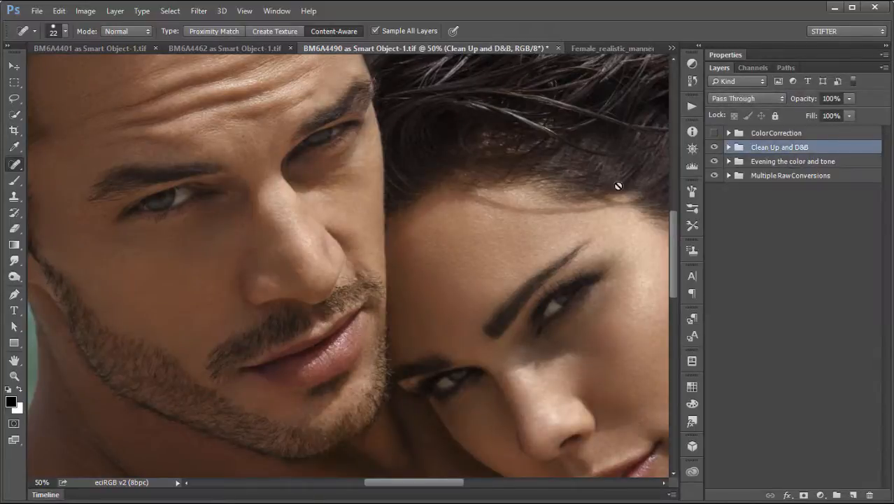
- Compare the couple's enlarged faces with and without the Clean Up and D&B group, leaving the group visible
scroll(335, 376, up, 1)
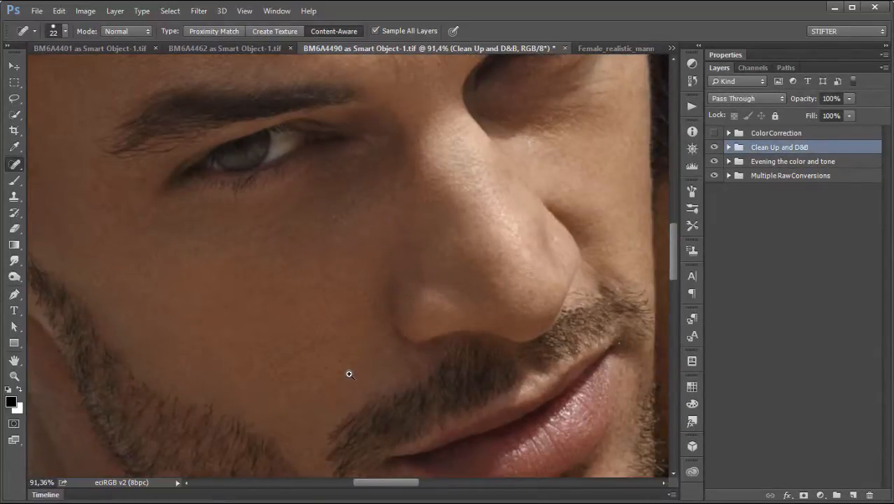
scroll(349, 372, down, 2)
drag(479, 325, 355, 281)
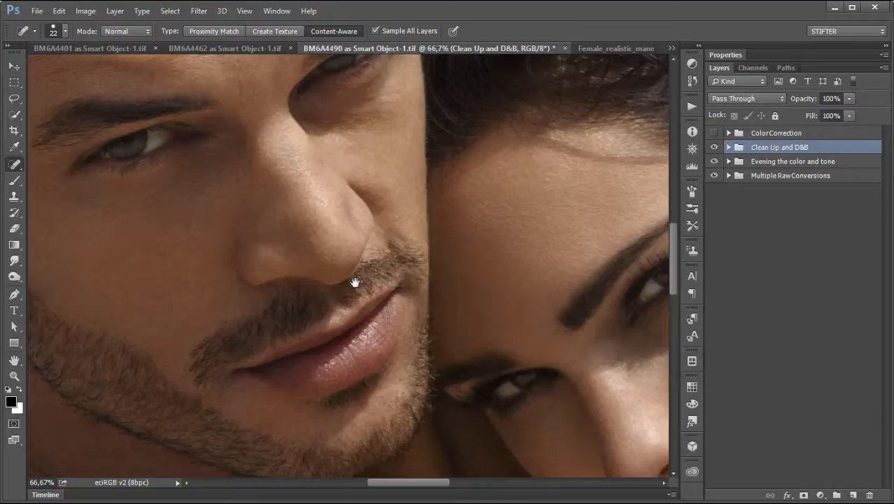
click(714, 147)
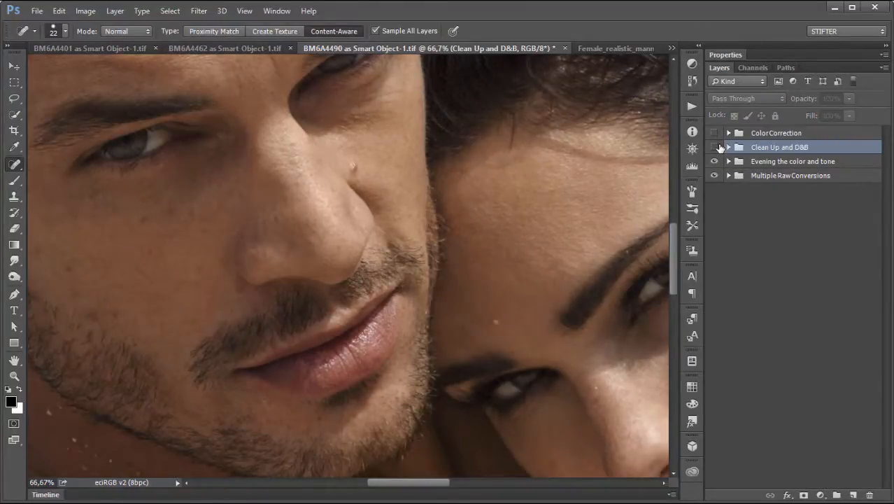
click(716, 147)
click(714, 147)
click(714, 147)
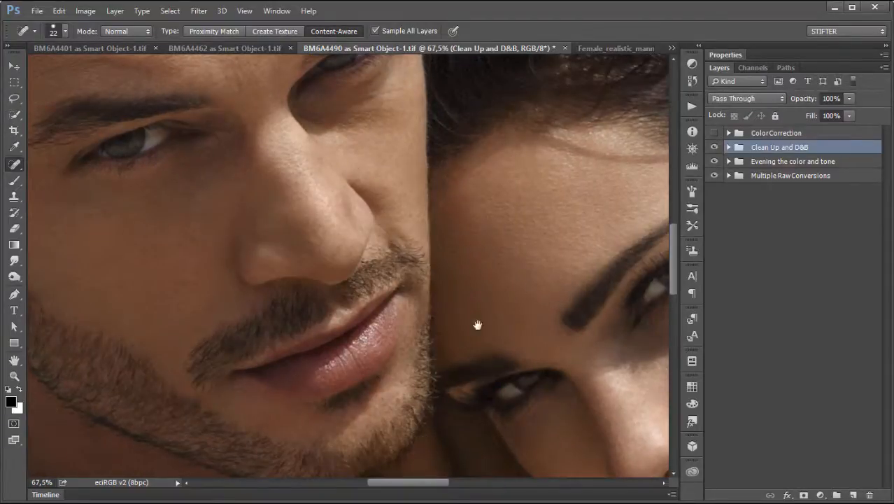
- Compare the man's neck and chest at 50% with and without the Clean Up and D&B group, leaving the group visible
drag(479, 324, 419, 225)
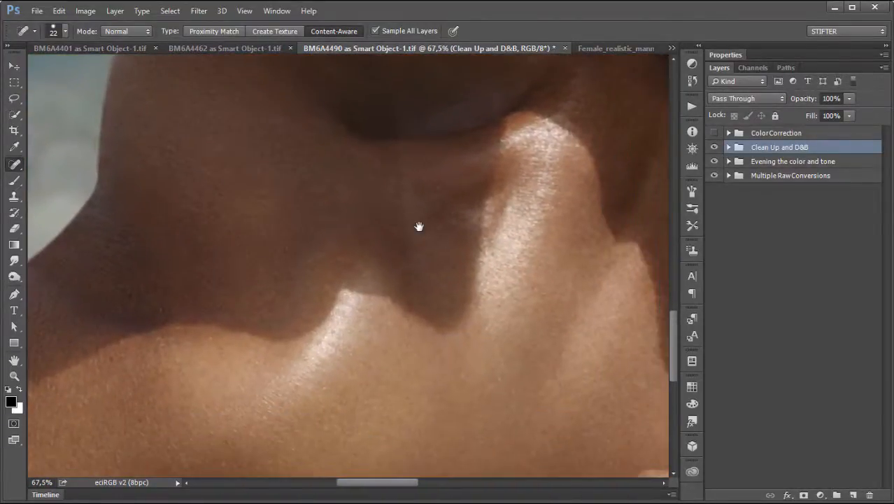
scroll(419, 226, down, 5)
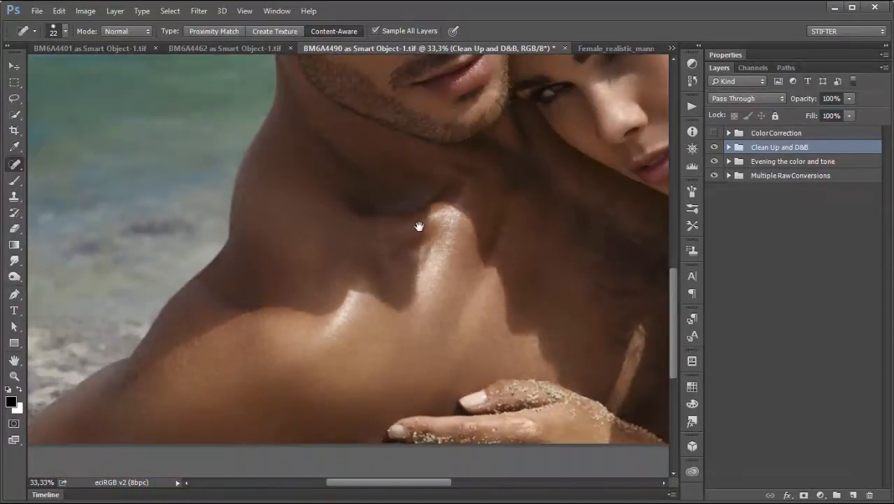
scroll(419, 226, up, 2)
drag(423, 313, 405, 289)
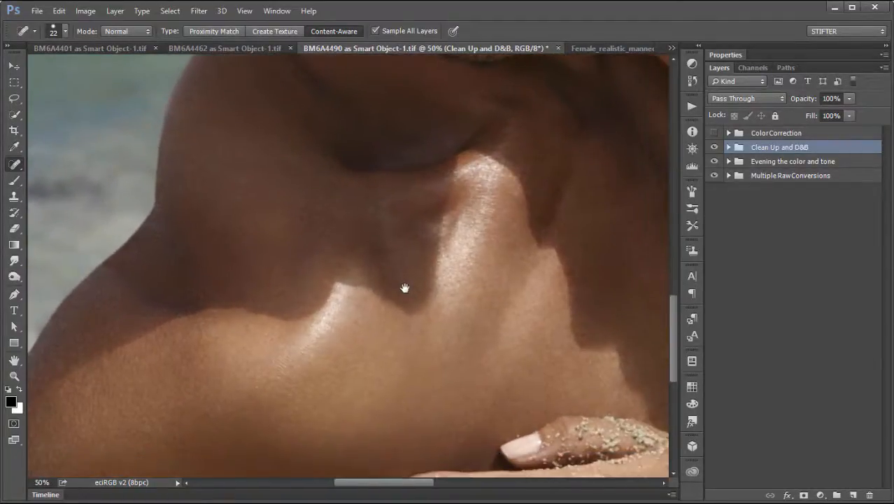
click(714, 147)
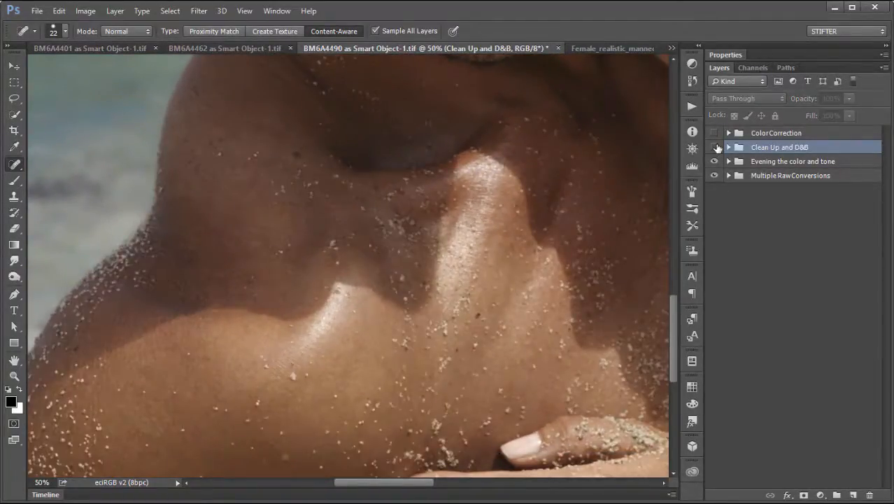
click(714, 147)
click(714, 146)
click(714, 147)
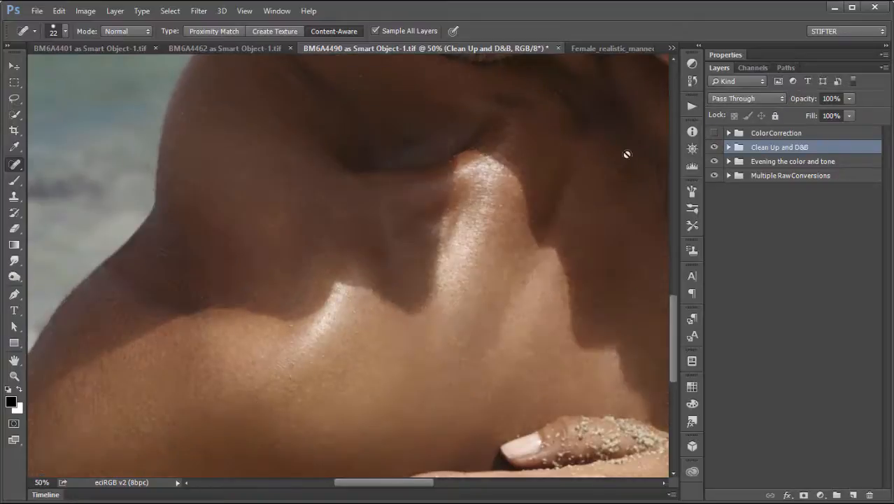
- With the whole image in view, expand the ColorCorrection group, make it visible and hide all six of its adjustment layers
drag(626, 154, 423, 340)
mouse_move(518, 140)
mouse_down()
mouse_move(528, 220)
mouse_move(440, 386)
mouse_up()
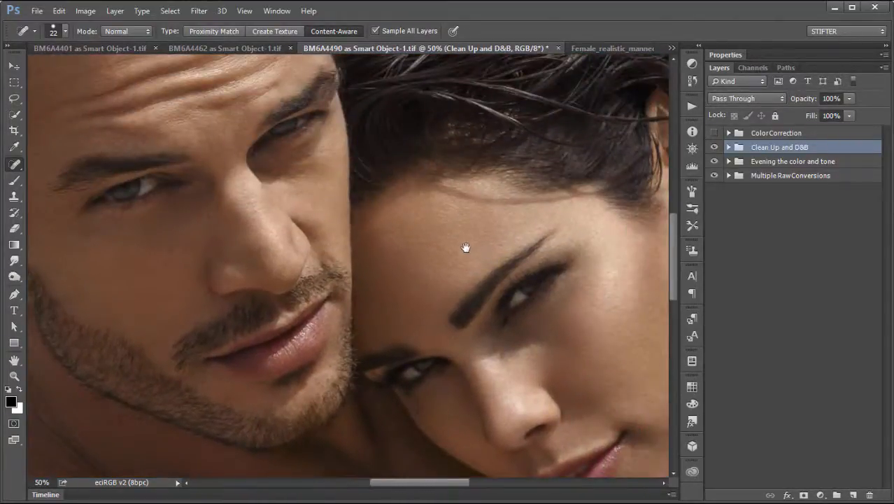
key(ctrl+0)
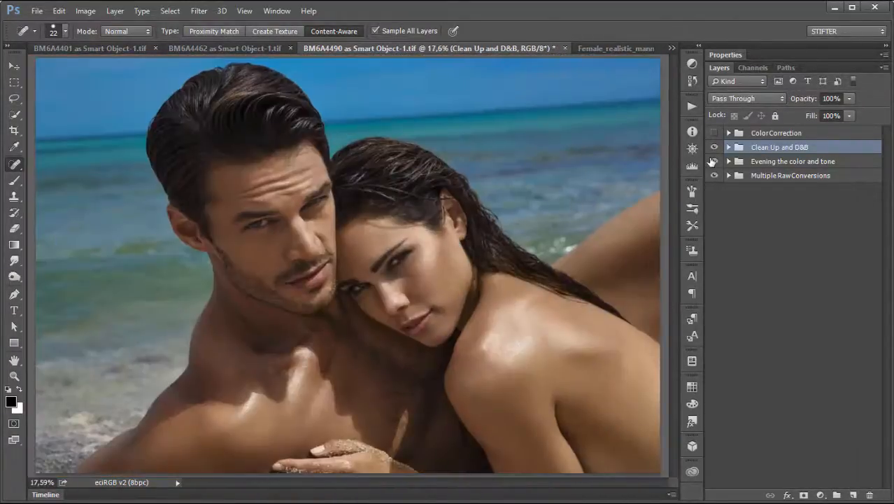
click(728, 133)
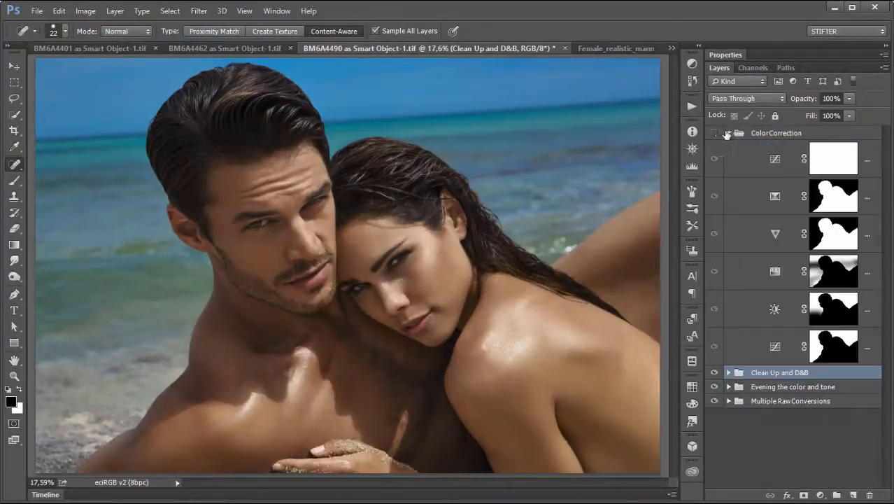
click(713, 132)
drag(719, 277, 715, 312)
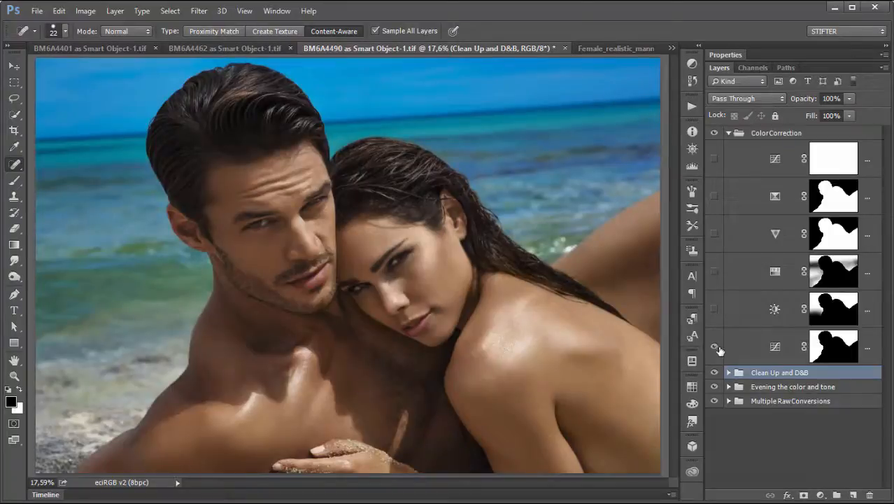
click(713, 347)
- View the Curves 6 layer's mask on its own, return to the full image and open the layer's curve settings
alt+click(832, 346)
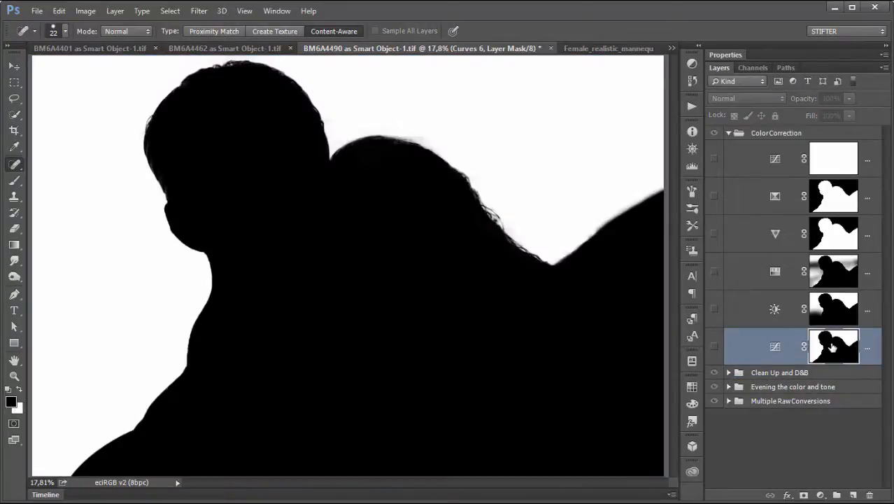
alt+click(832, 346)
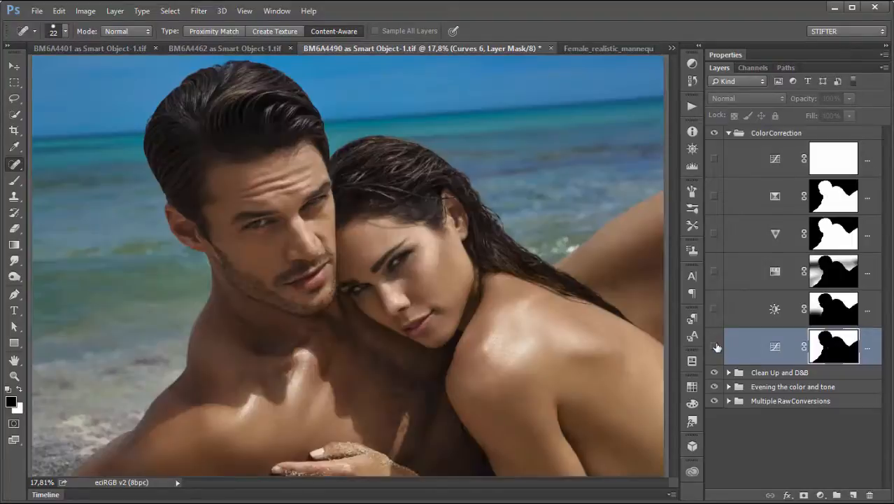
scroll(408, 344, up, 1)
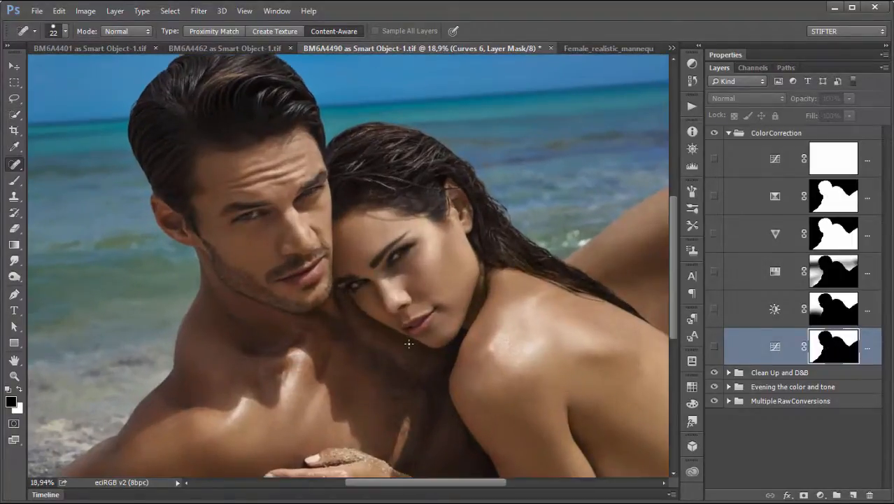
scroll(408, 344, down, 1)
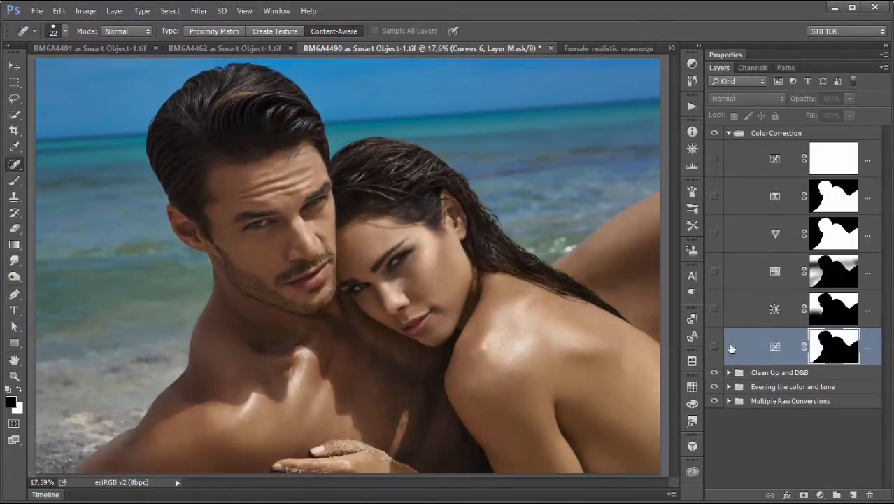
double_click(775, 345)
scroll(441, 293, down, 10)
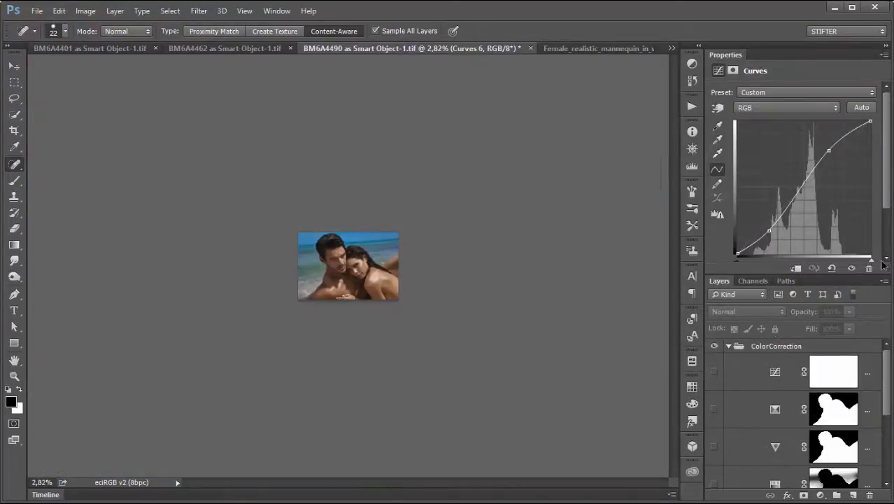
key(ctrl+0)
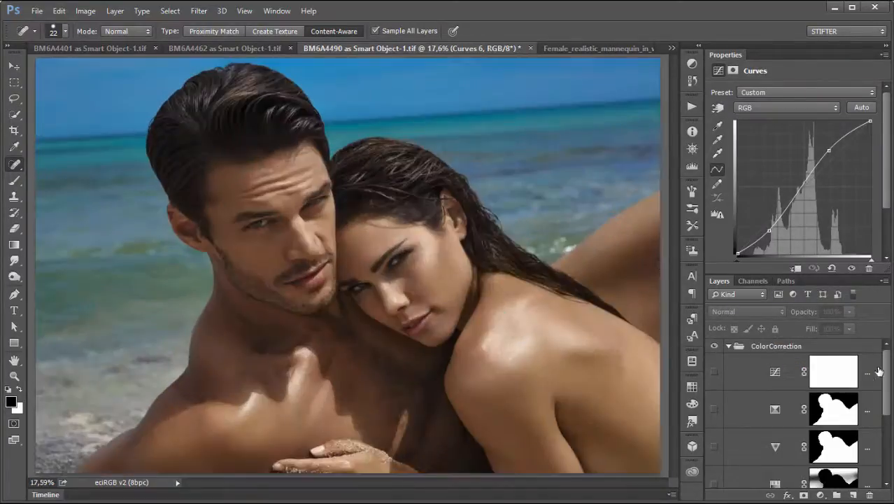
- Compare the sea and sky with and without the Curves 6 layer, check its mask once more, and leave the layer visible
drag(887, 383, 890, 448)
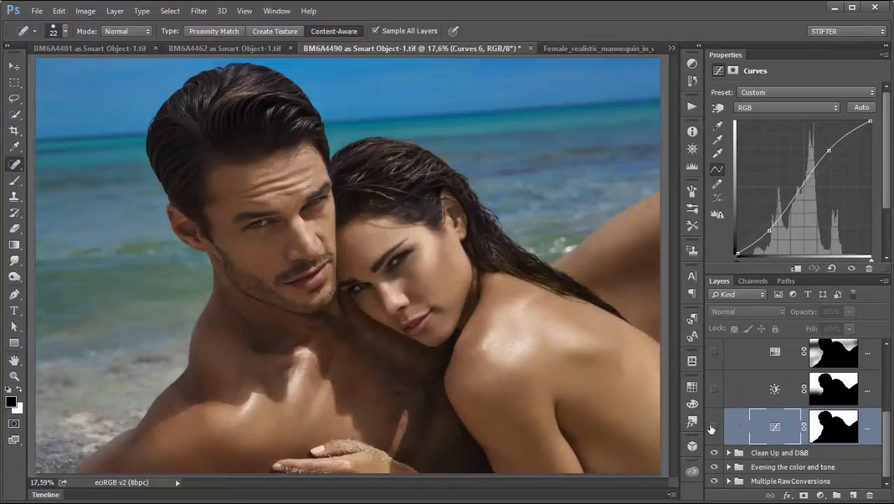
click(712, 428)
click(712, 428)
click(712, 428)
alt+click(837, 424)
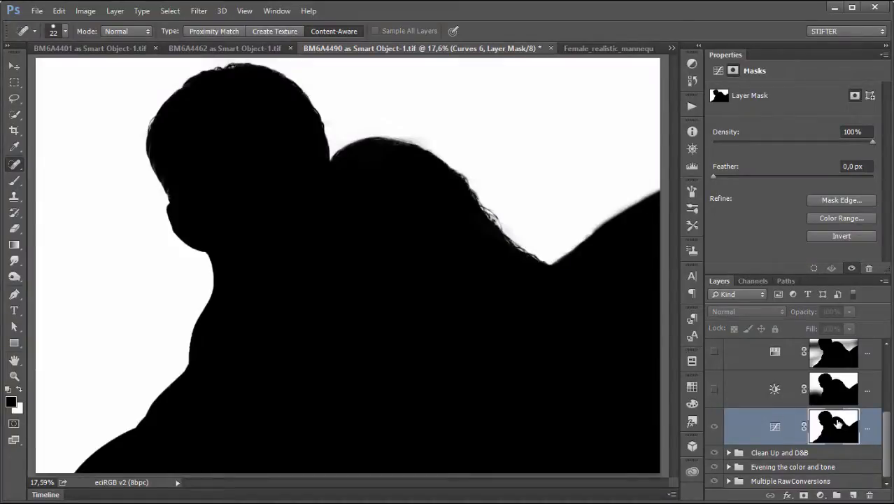
alt+click(836, 424)
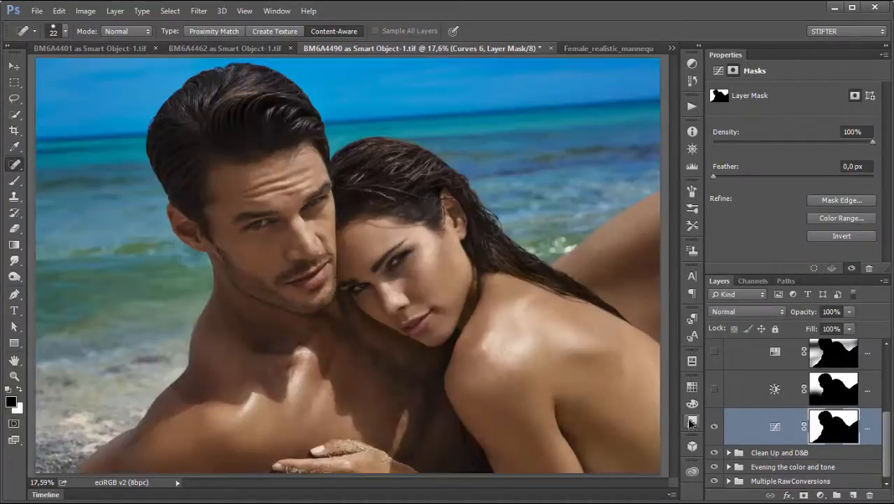
click(712, 428)
click(712, 427)
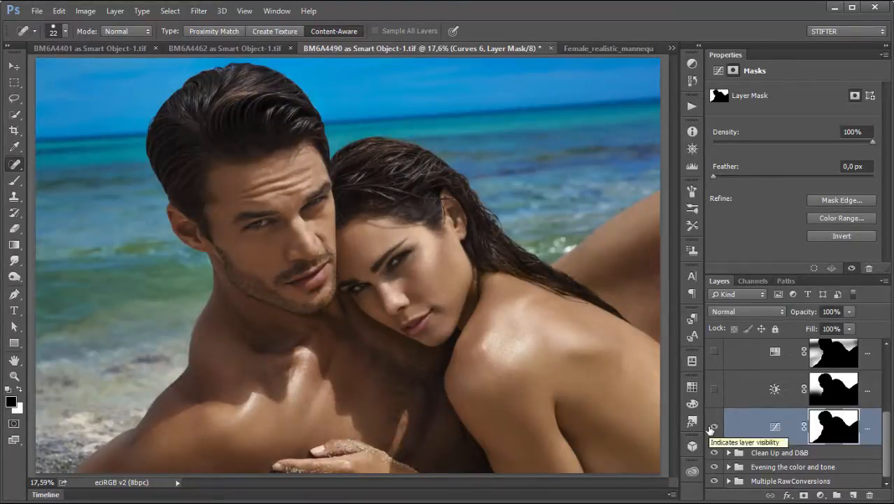
- Compare the background with and without the Brightness/Contrast 1 layer, leave it visible and open its settings
click(714, 390)
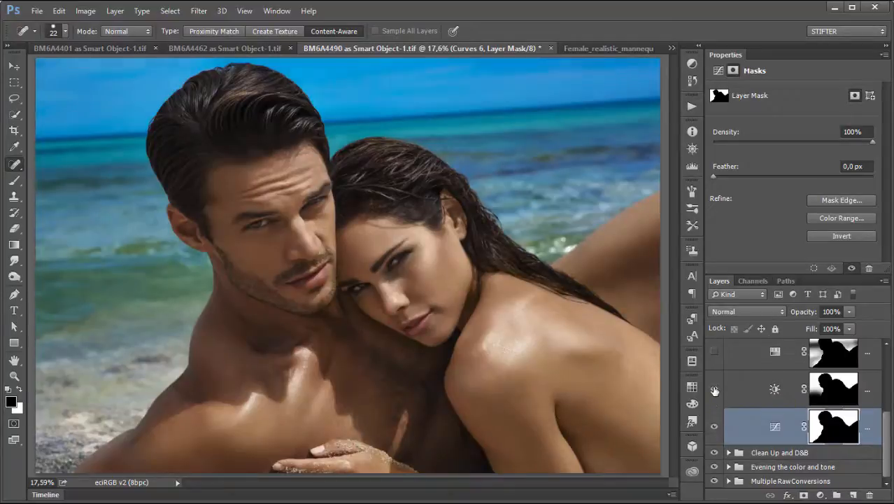
click(714, 390)
click(714, 389)
click(784, 390)
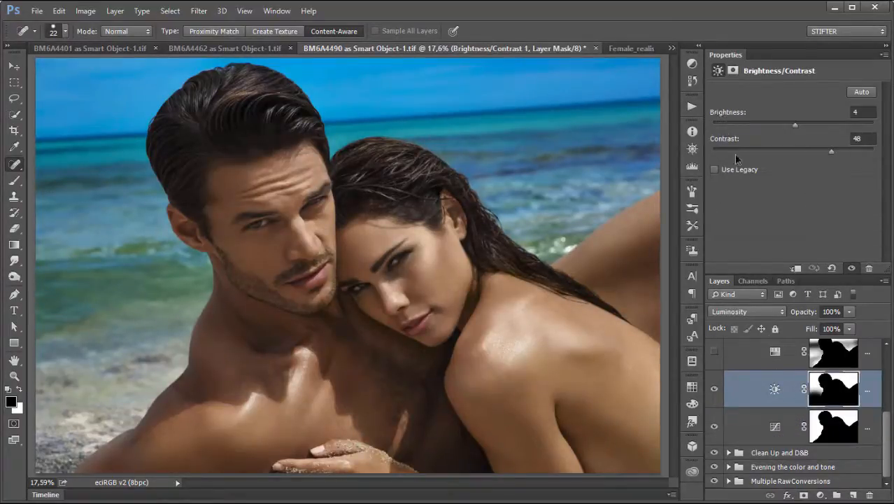
- Make the Hue/Saturation 3 layer visible, show its settings and view its mask on its own before returning to the image
scroll(769, 378, up, 2)
click(750, 394)
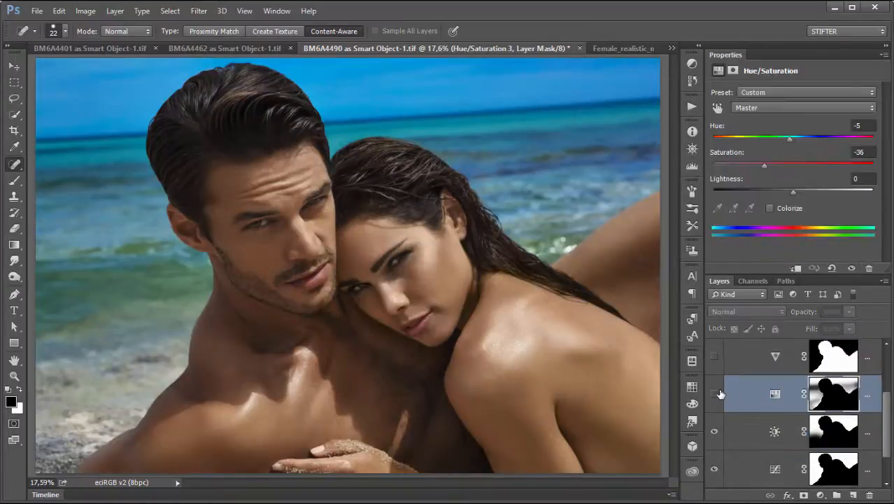
click(714, 394)
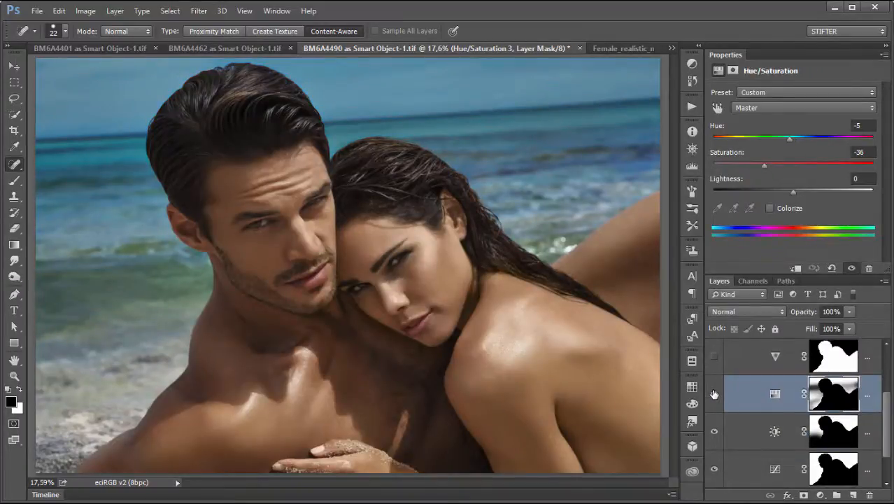
click(774, 393)
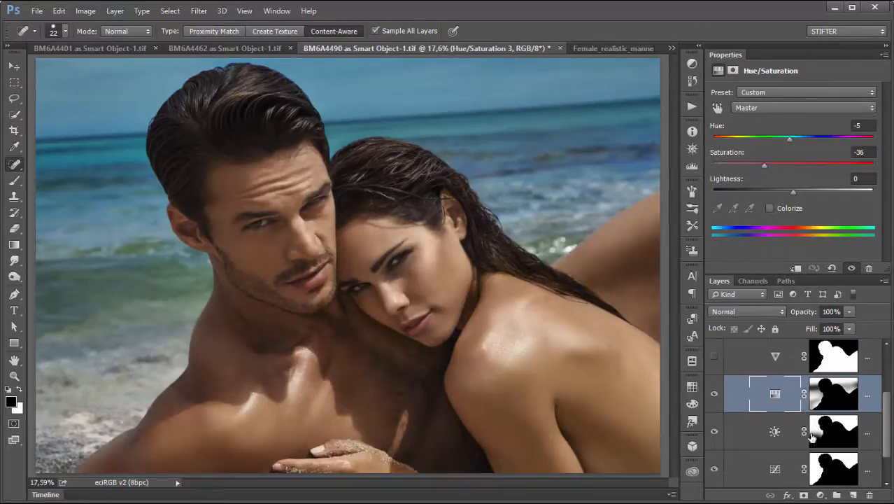
alt+click(828, 400)
alt+click(827, 400)
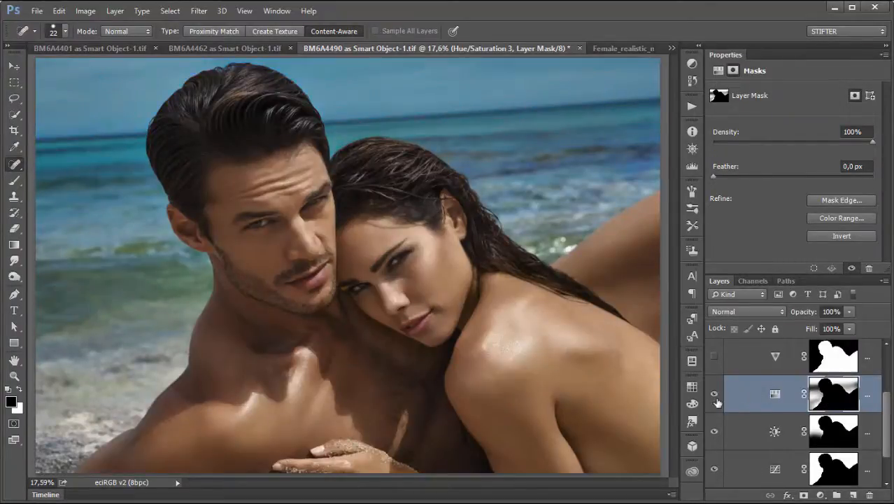
- Compare the couple's skin with and without the Vibrance 1 layer and leave the layer visible
scroll(713, 397, up, 1)
click(724, 400)
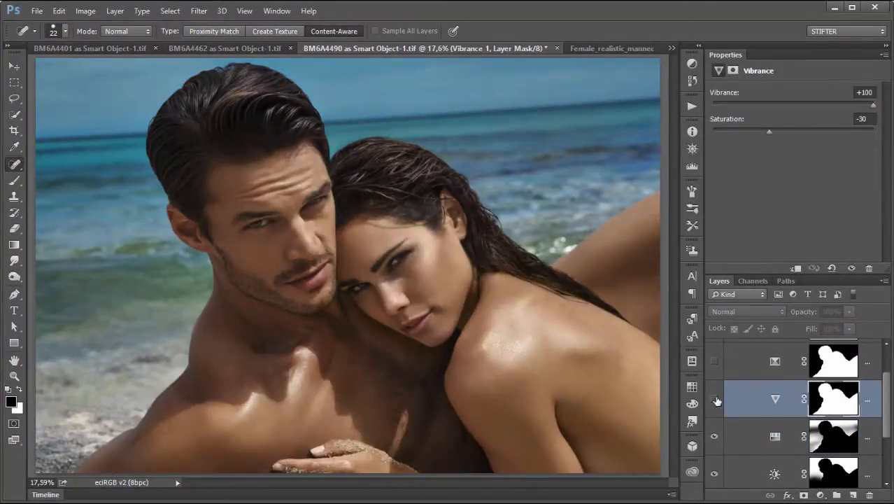
click(715, 400)
click(715, 401)
click(714, 400)
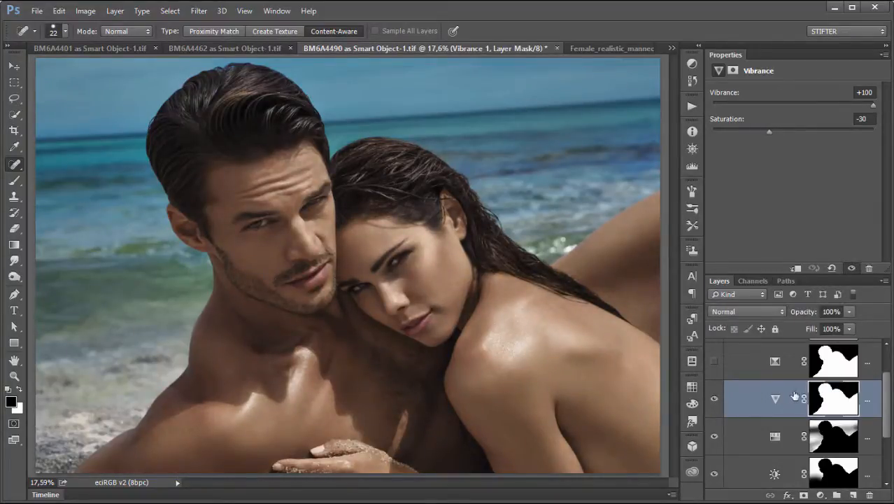
key(ctrl+0)
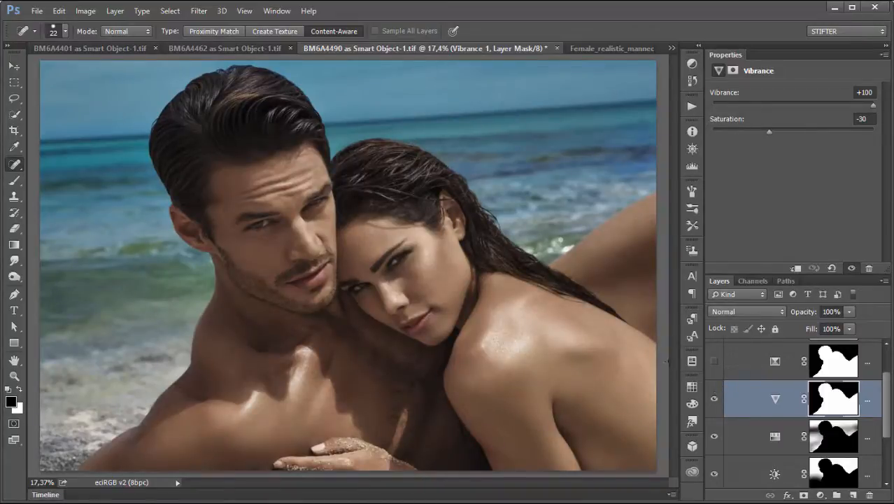
- View the Vibrance 1 mask on its own, return to the image and recheck the layer's effect by toggling its visibility
alt+click(823, 397)
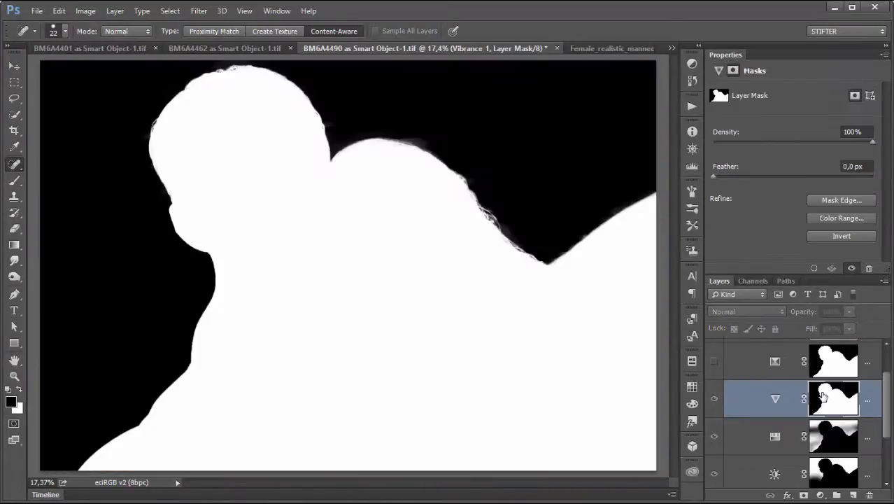
alt+click(823, 397)
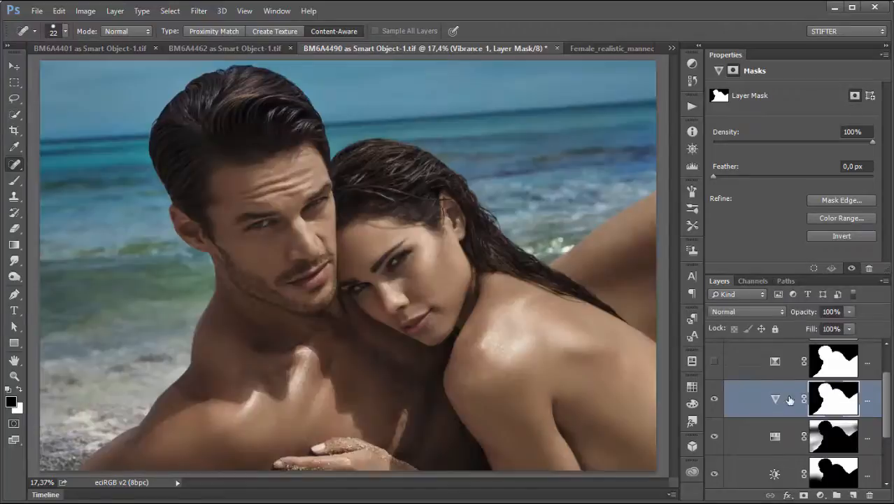
click(756, 402)
click(715, 399)
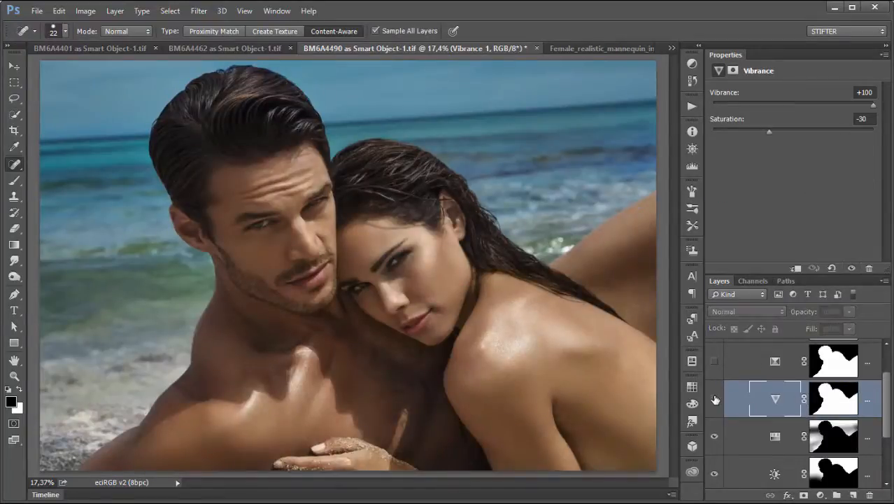
click(714, 398)
click(715, 399)
click(715, 399)
- Make the Selective Color 3 layer visible, view its mask on its own and return to its color settings
scroll(731, 389, up, 1)
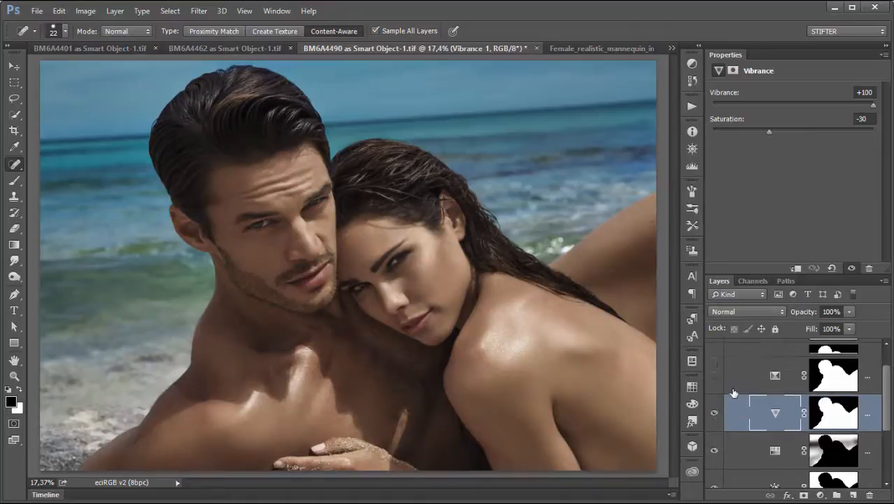
click(731, 373)
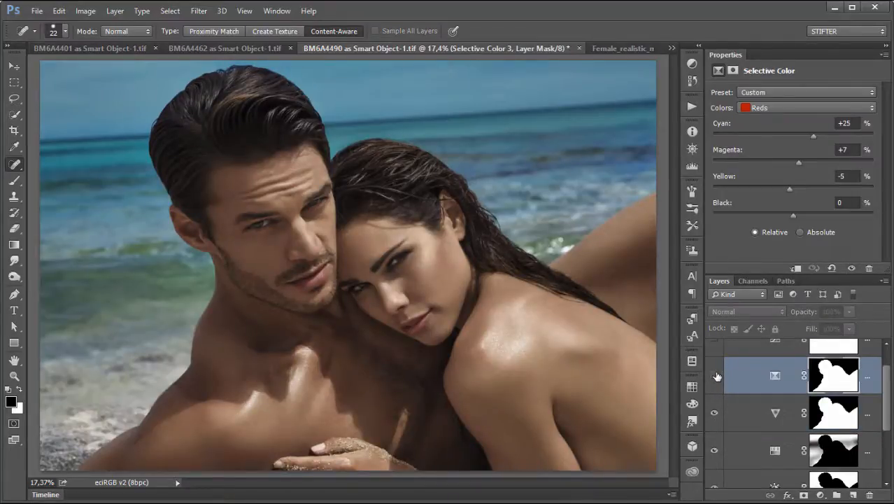
click(715, 376)
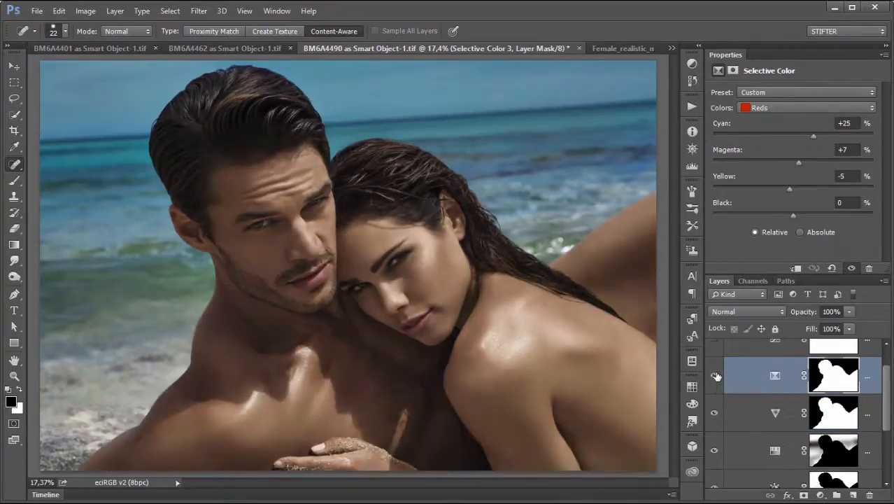
click(774, 375)
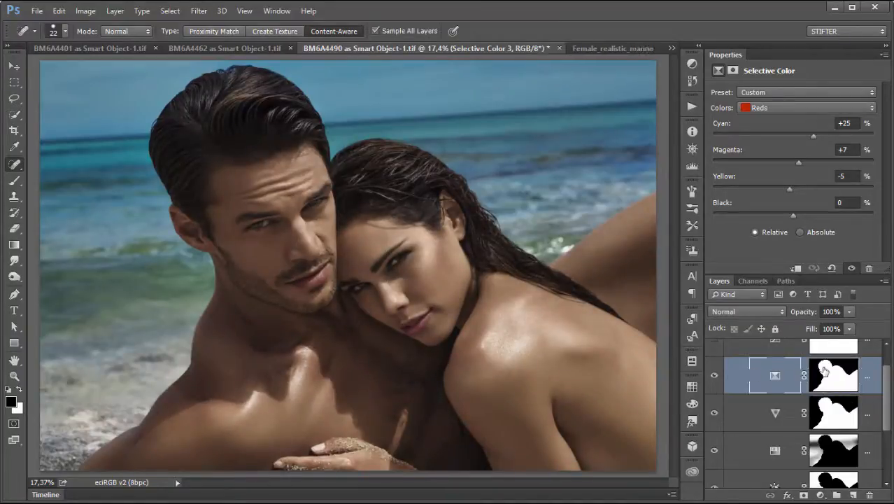
alt+click(840, 370)
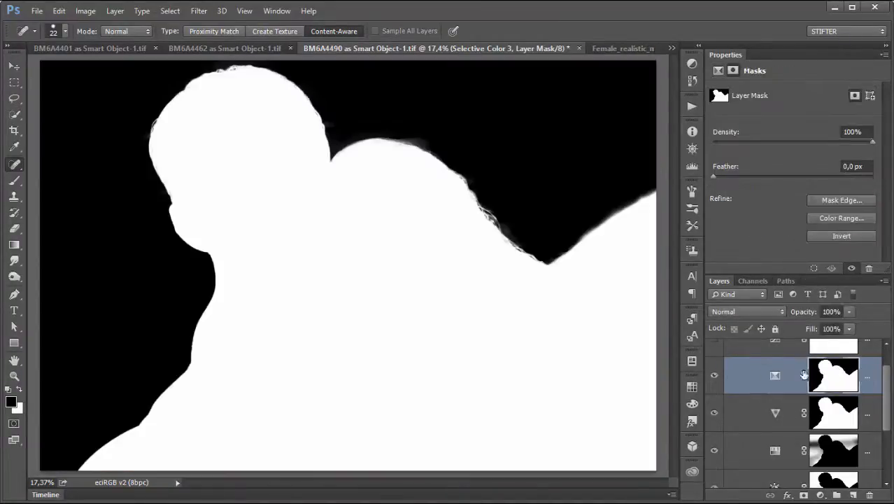
click(777, 376)
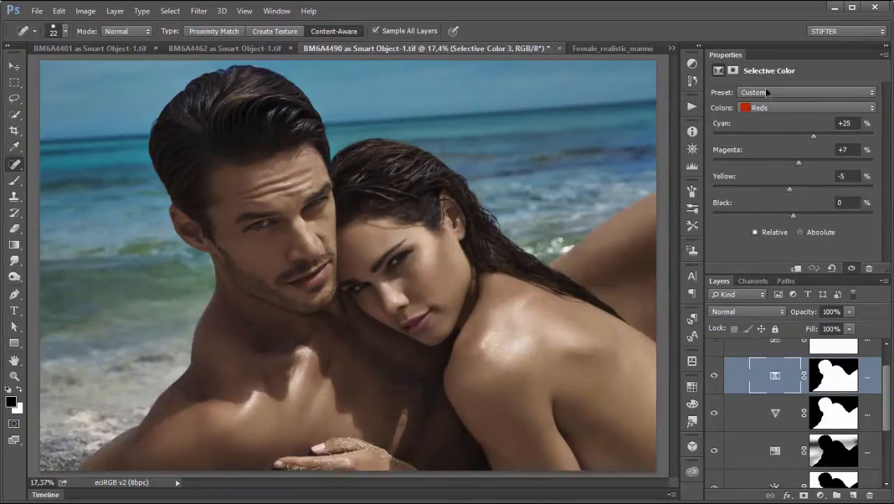
- Review the Selective Color 3 adjustments by color range, ending on Neutrals
click(805, 105)
click(798, 123)
click(795, 109)
click(790, 191)
- Make the Curves 7 layer at the head of the ColorCorrection group visible and show its curve settings
scroll(732, 404, up, 1)
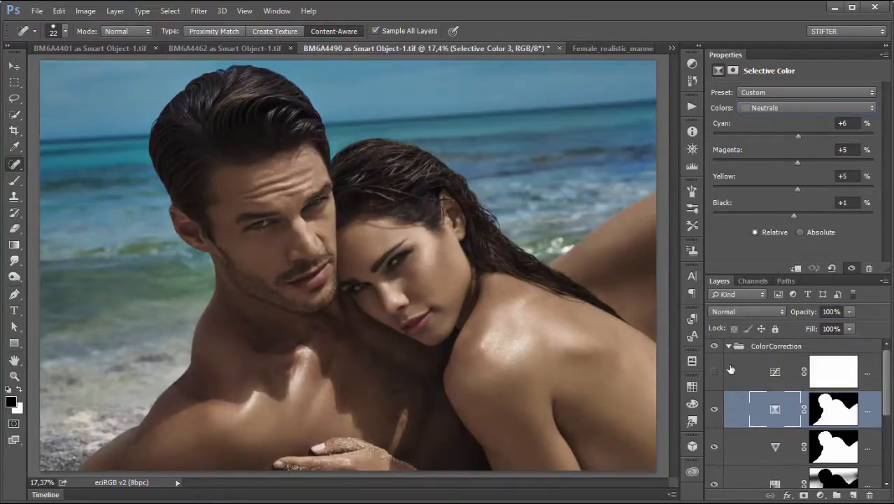
click(730, 369)
click(714, 372)
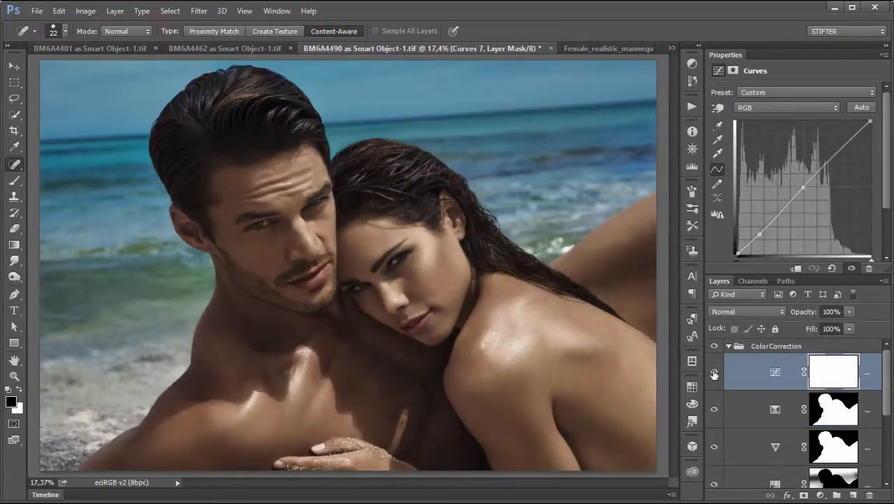
click(773, 371)
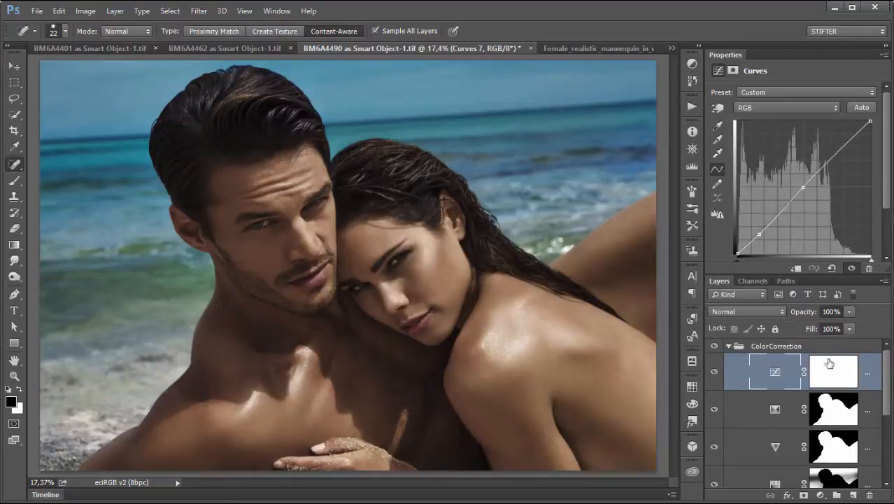
- Inspect the individual color channel curves of the Curves 7 layer, including Red, and return to the RGB curve
click(784, 112)
click(768, 127)
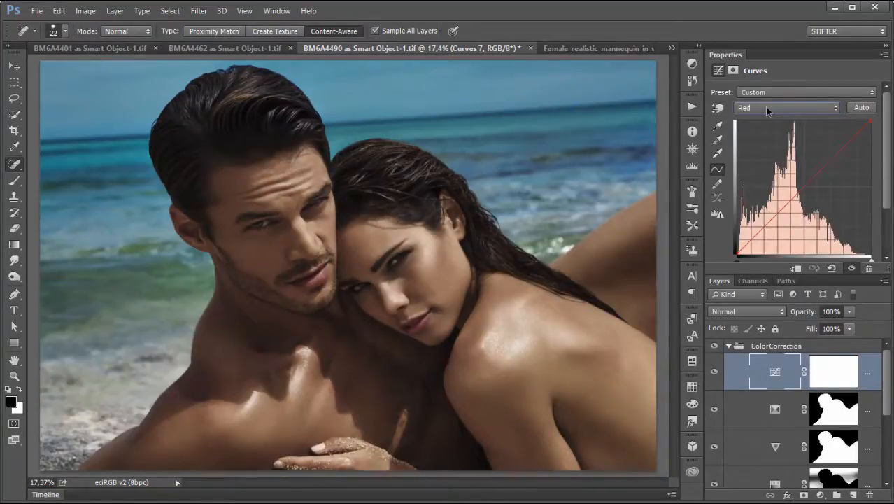
click(765, 106)
click(770, 145)
click(776, 110)
click(774, 119)
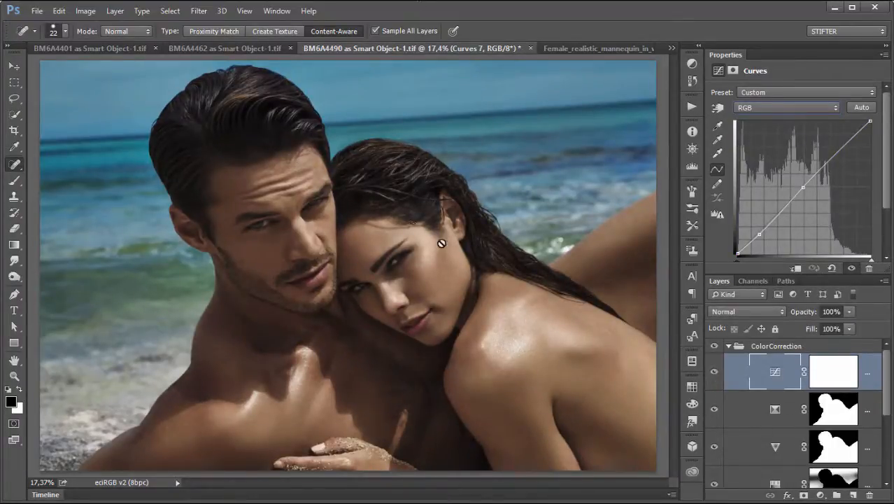
- Collapse the adjustment properties and the ColorCorrection group so that the layer list shows only the main groups
scroll(441, 243, up, 1)
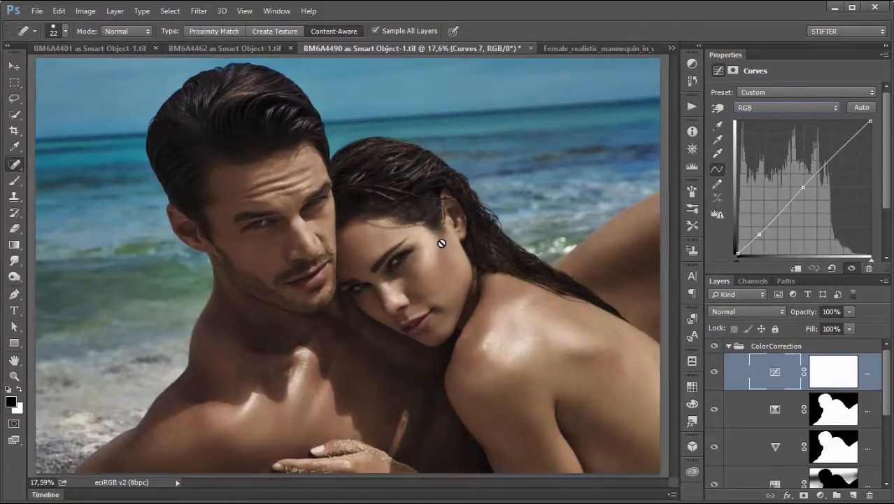
double_click(725, 55)
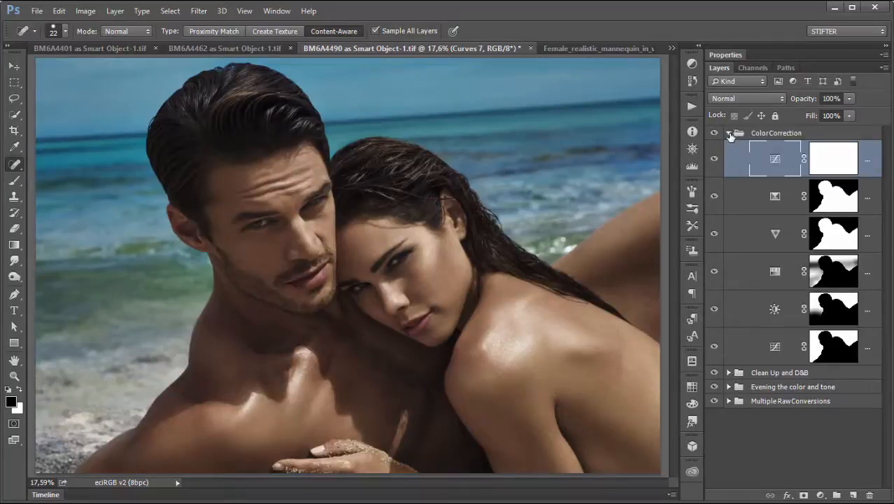
click(728, 134)
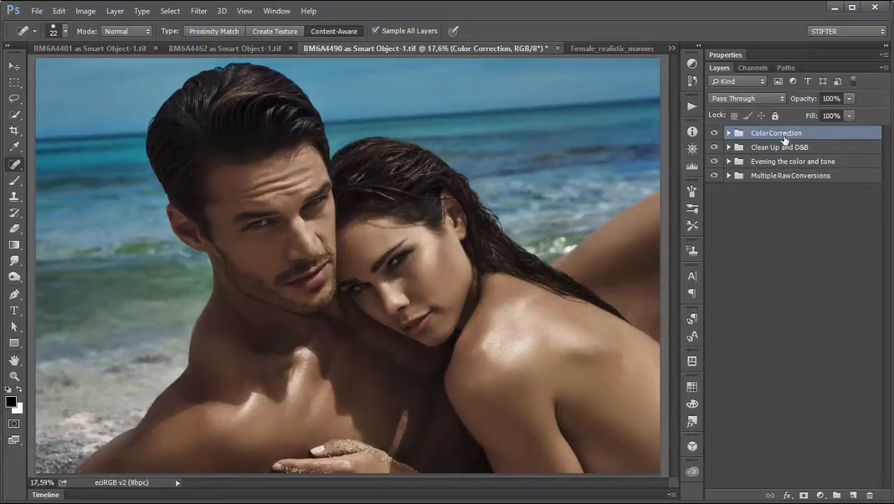
- Examine the faces and the man's sandy chest close up with the Clean Up and D&B group hidden
drag(229, 213, 409, 357)
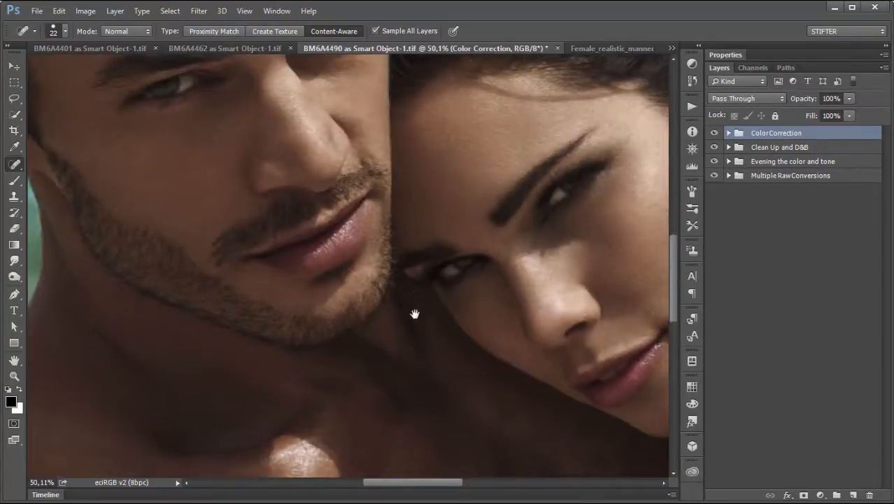
drag(413, 313, 426, 426)
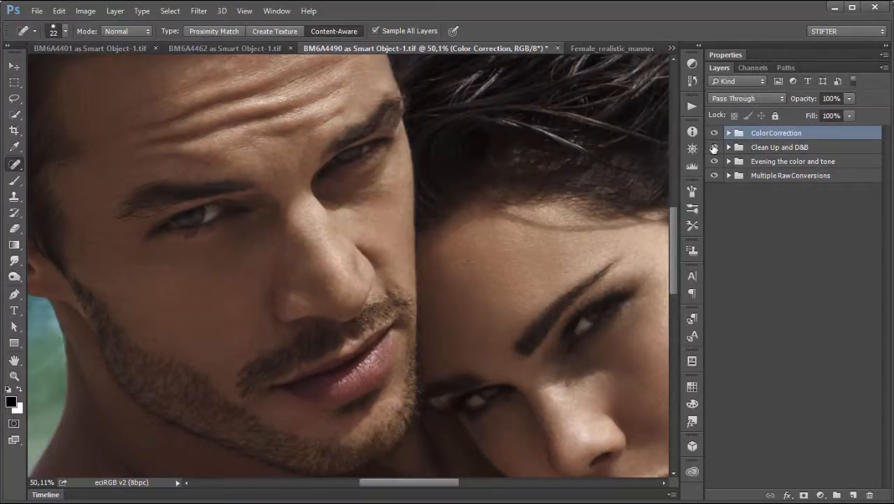
click(714, 147)
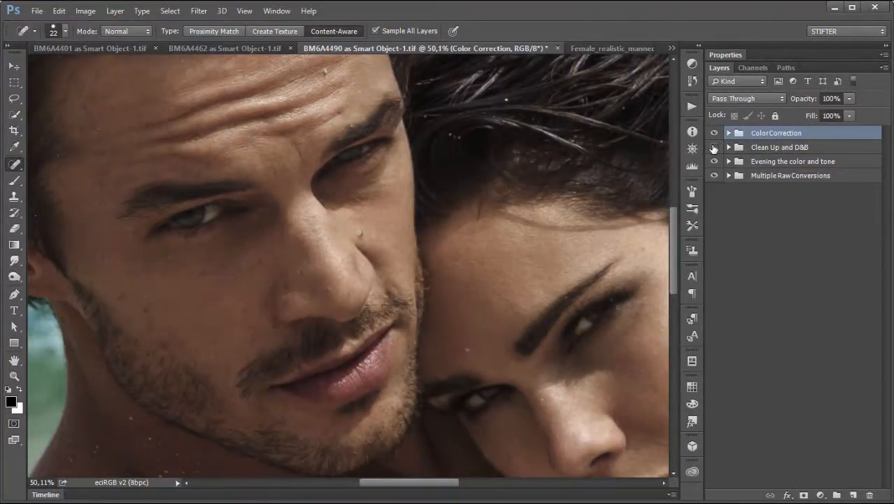
drag(349, 358, 493, 127)
drag(439, 317, 334, 125)
drag(511, 299, 374, 315)
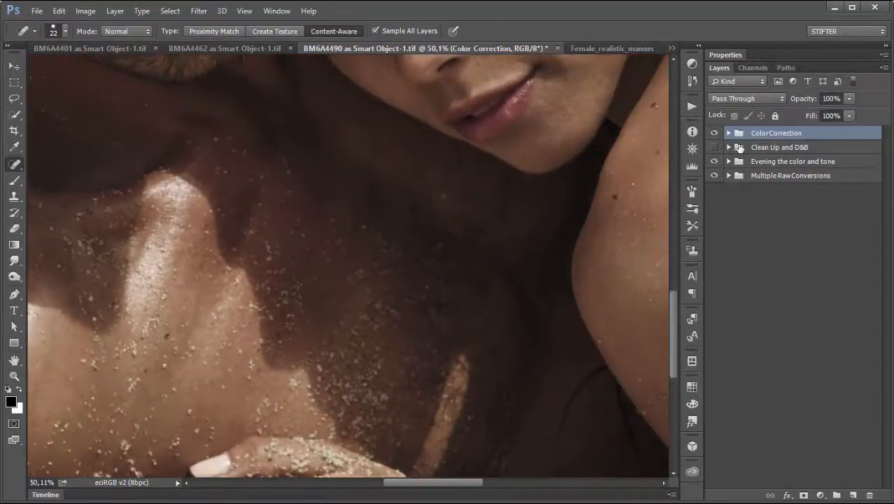
- Show the Clean Up and D&B group again, examine the retouched skin and faces close up, and return to the full image
click(713, 148)
drag(260, 286, 415, 386)
drag(488, 155, 349, 380)
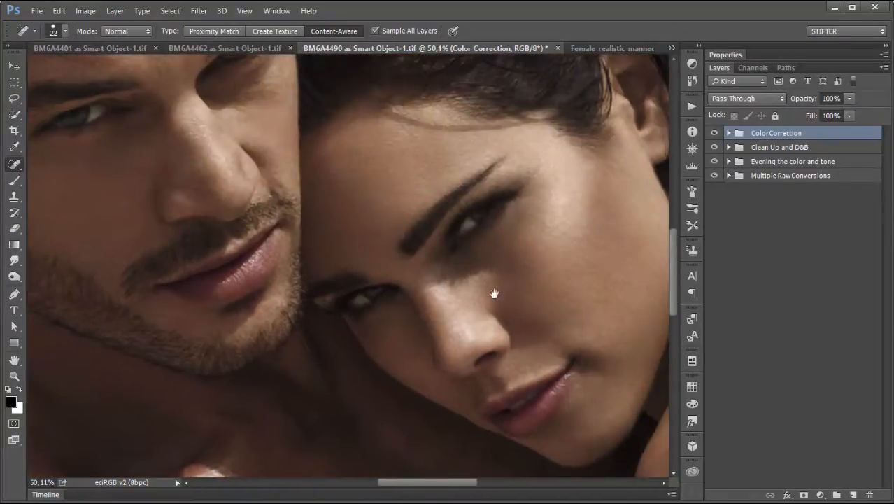
drag(491, 293, 454, 284)
drag(293, 314, 487, 349)
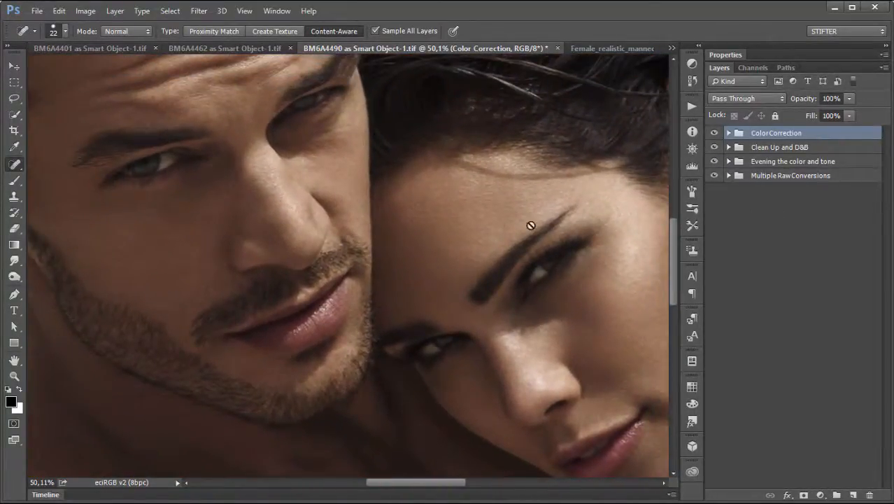
key(ctrl+0)
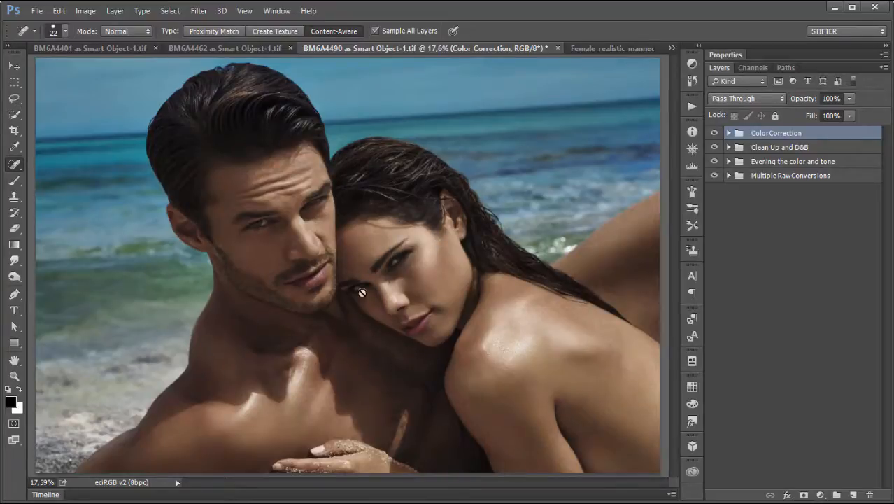
- Crop the image slightly tighter around its center on all sides, keeping the cropped pixels
click(14, 131)
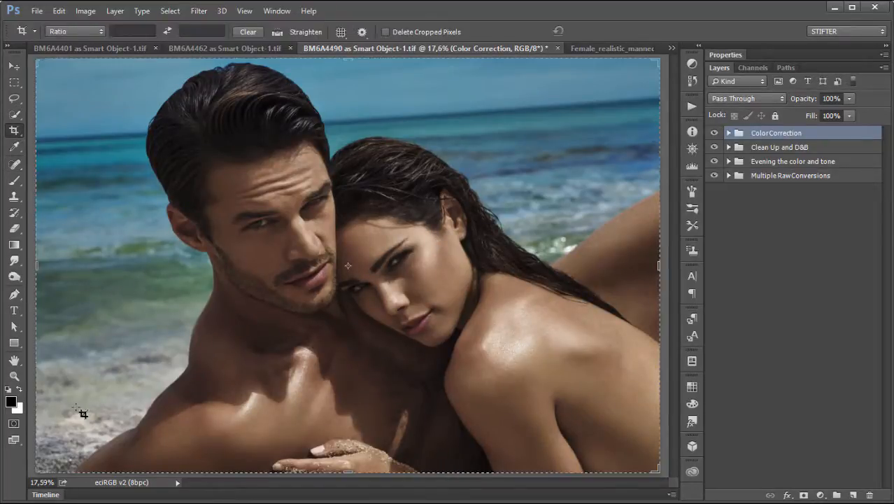
drag(39, 469, 70, 454)
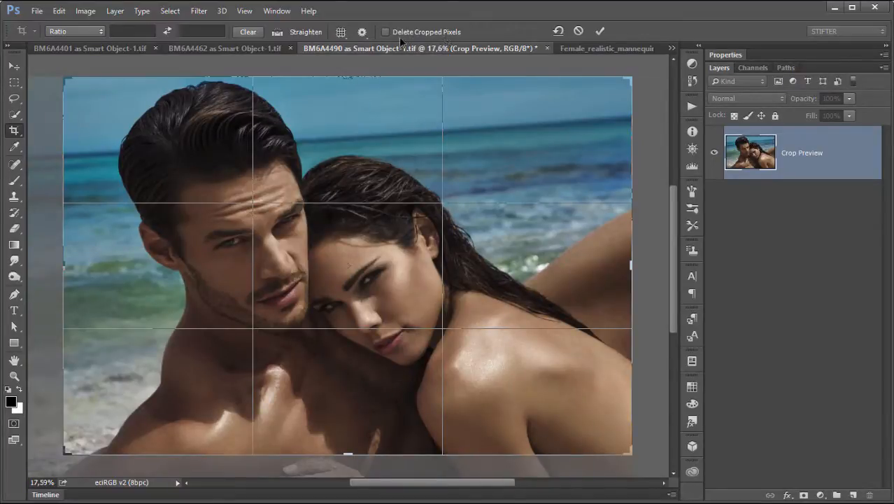
click(604, 30)
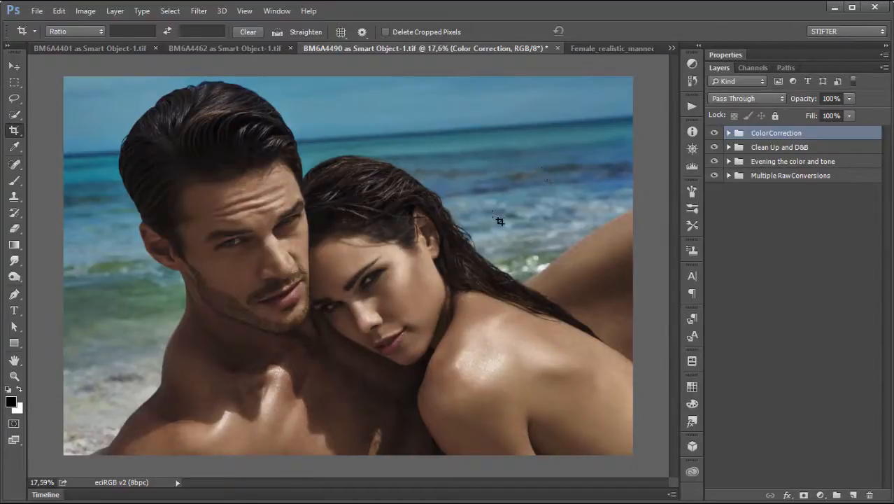
- Add a new empty layer above the ColorCorrection group for retouching the lower edge of the man's shoulder
click(14, 376)
drag(128, 404, 42, 451)
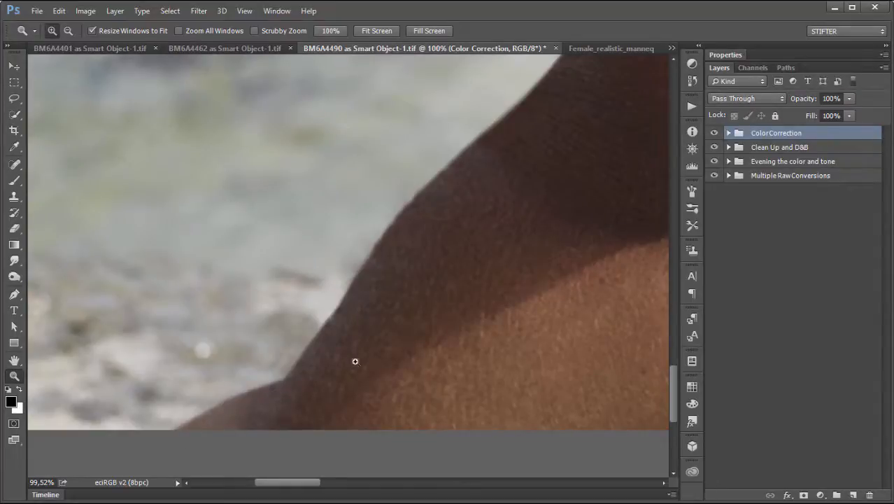
click(852, 494)
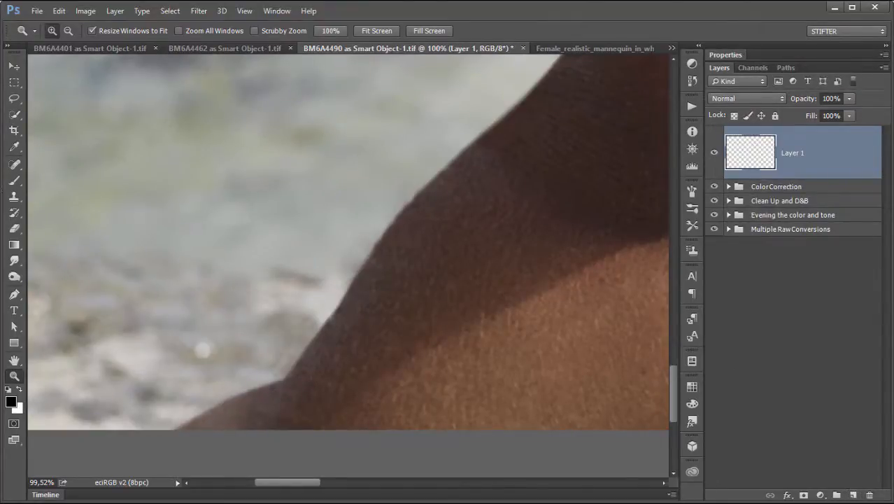
- Clone beach pebbles over the leftover arm edge beside the man's shoulder with a 45 px Clone Stamp, extending the shoulder contour to the image edge
click(14, 196)
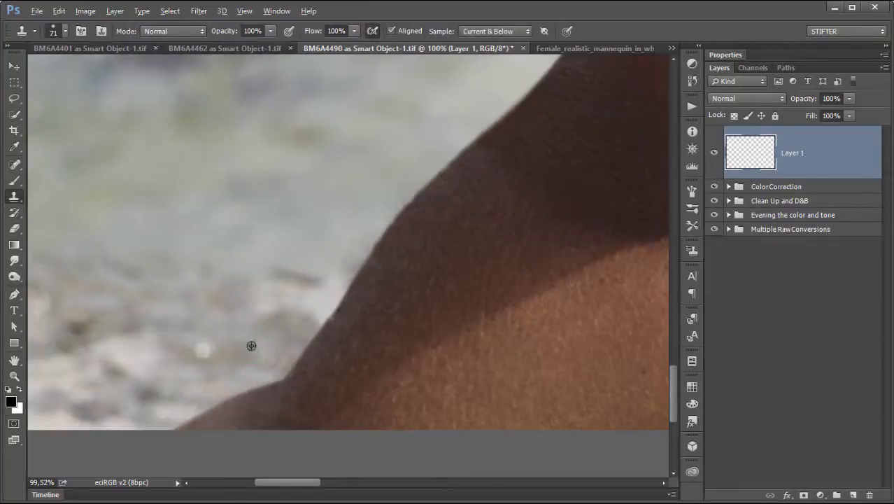
right_click(272, 360)
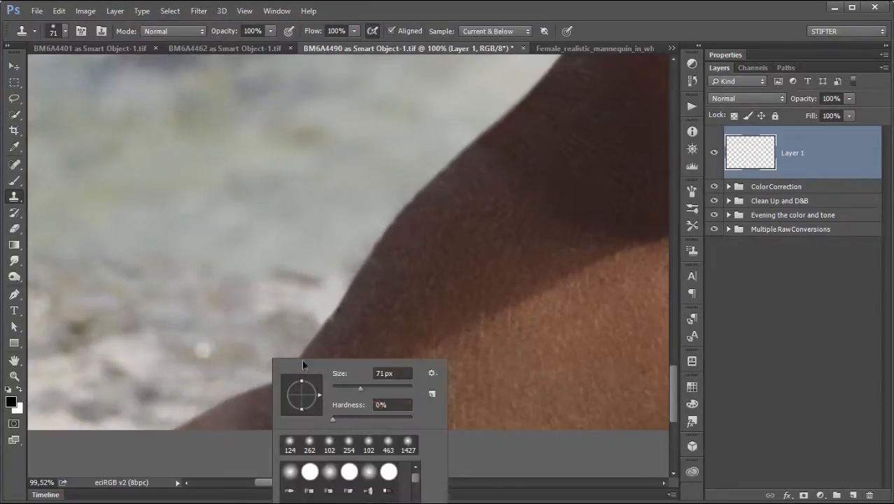
click(228, 309)
mouse_move(250, 333)
mouse_down()
mouse_move(233, 339)
mouse_move(276, 355)
mouse_move(271, 373)
mouse_move(250, 409)
mouse_move(228, 424)
mouse_up()
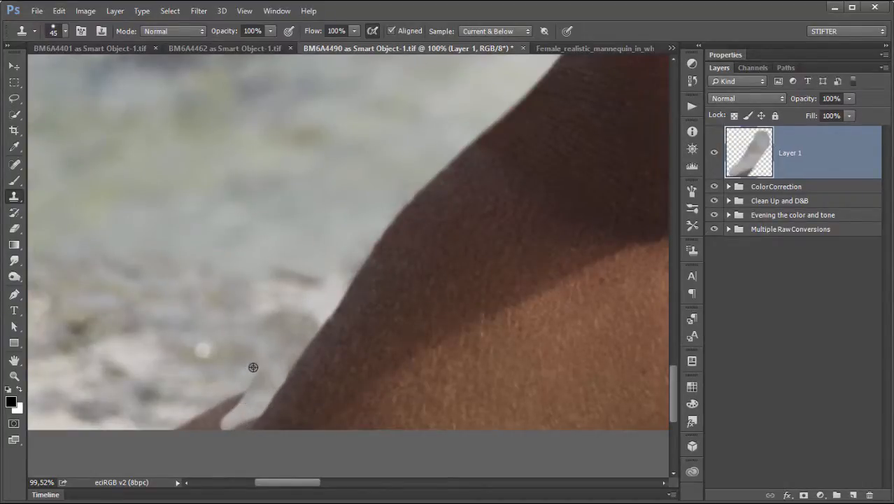
mouse_move(254, 365)
mouse_down()
mouse_move(244, 419)
mouse_move(262, 367)
mouse_move(276, 365)
mouse_move(251, 405)
mouse_move(208, 404)
mouse_move(186, 419)
mouse_up()
alt+click(192, 386)
drag(247, 397, 192, 432)
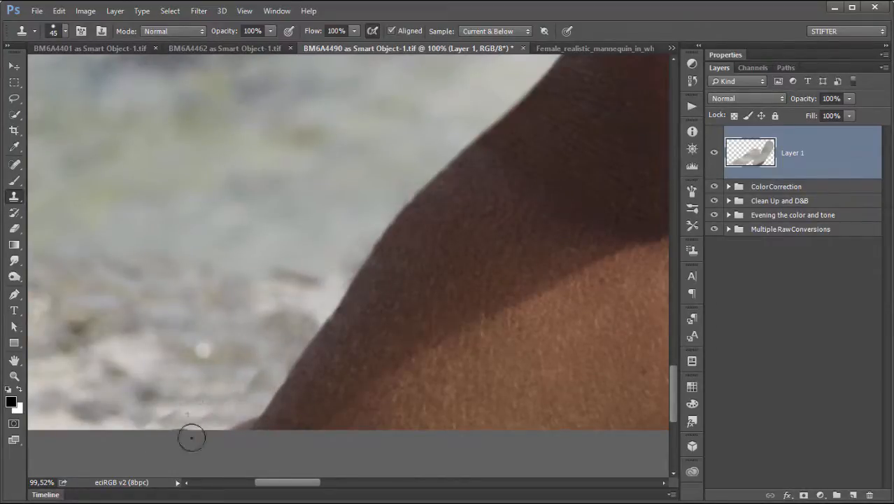
mouse_move(246, 397)
mouse_down()
mouse_move(234, 426)
mouse_move(280, 353)
mouse_up()
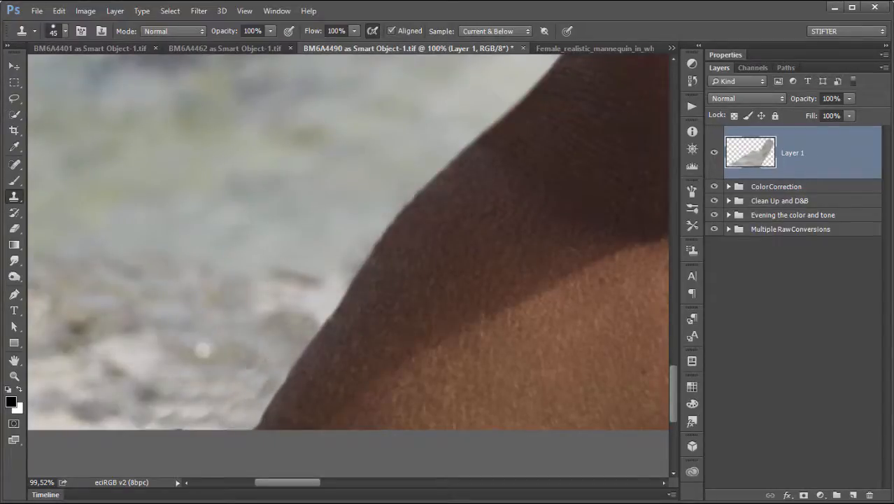
- Blend the cloned pebbles beside the shoulder with a 42 px Healing Brush sampling all layers
drag(13, 165, 60, 173)
click(60, 174)
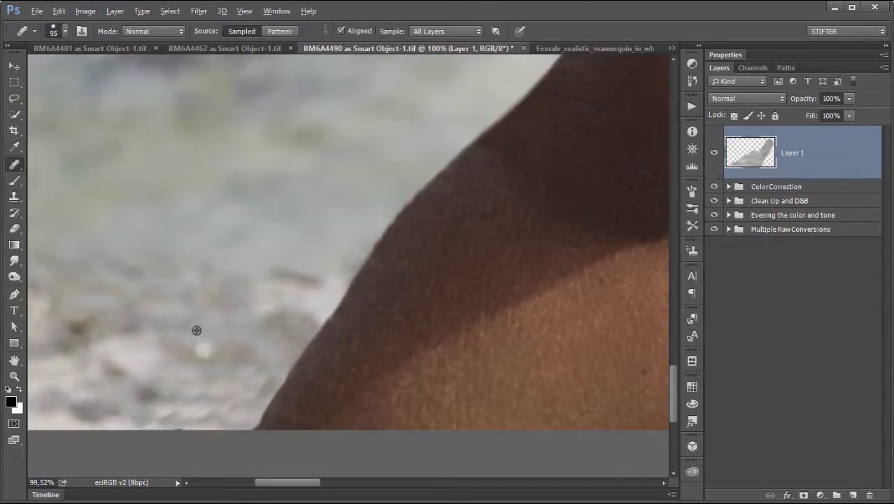
mouse_move(159, 353)
mouse_down()
mouse_move(176, 363)
mouse_move(98, 392)
mouse_move(133, 389)
mouse_up()
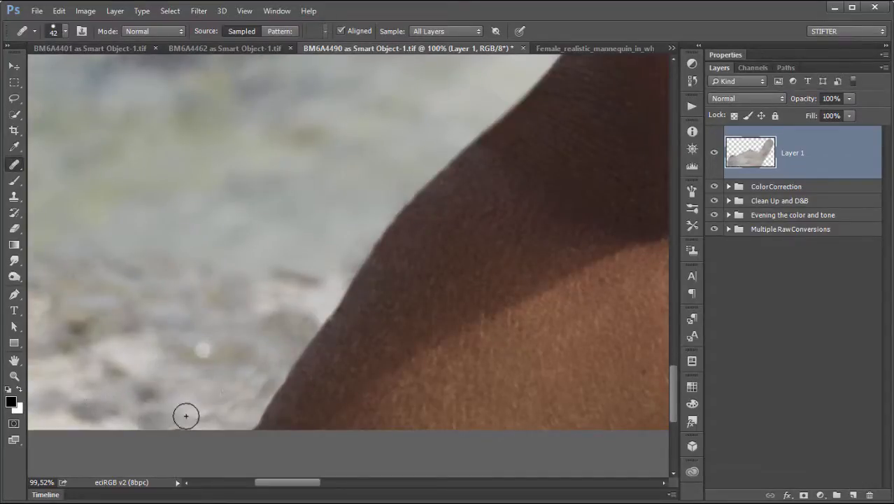
drag(185, 412, 210, 417)
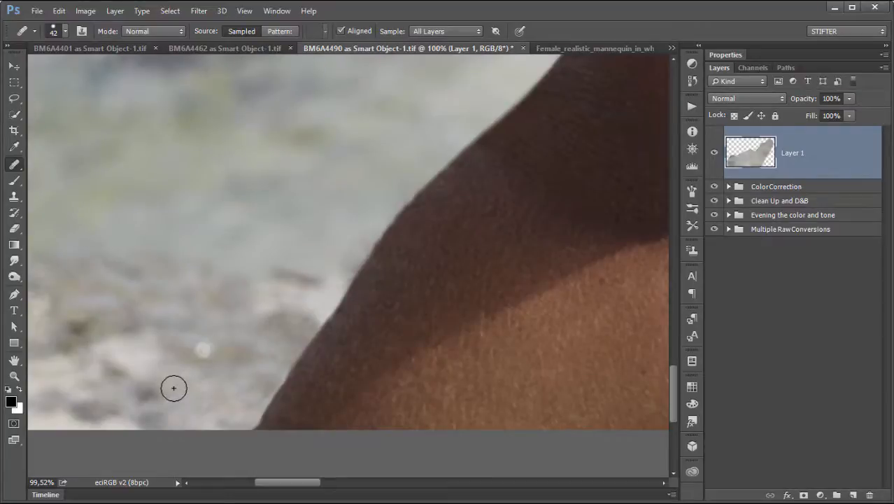
- Refine the lower shoulder contour against the pebbles with a 13 px Clone Stamp at 67% hardness
click(14, 196)
alt+right_click(315, 364)
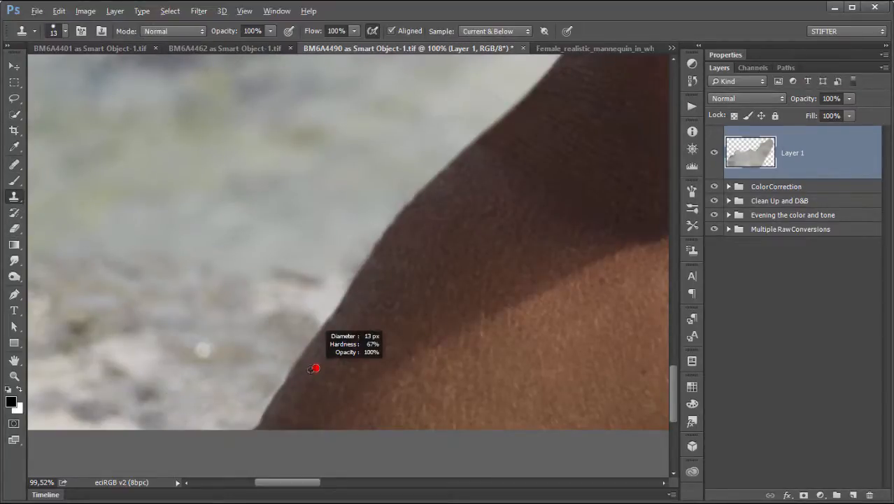
alt+right_click(305, 367)
drag(302, 367, 280, 386)
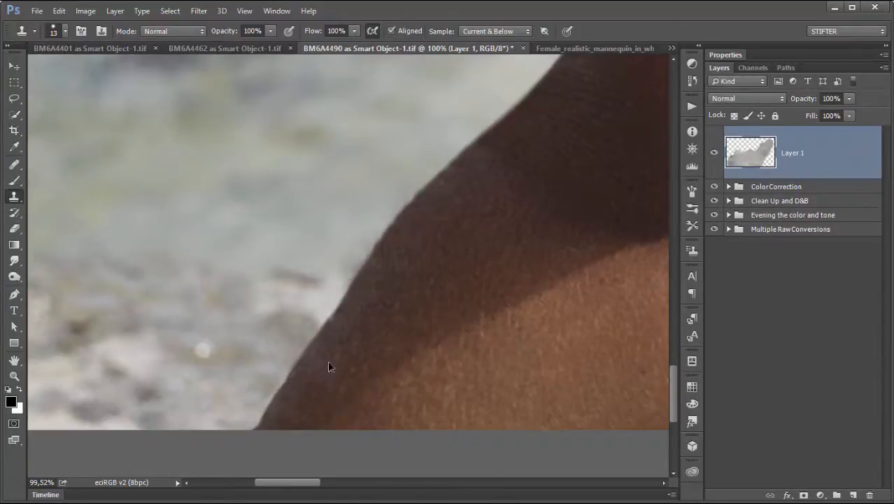
- Clone matching skin along the inside of the lower shoulder edge with a 29 px Clone Stamp
right_click(327, 360)
key(Tab)
alt+right_click(315, 388)
drag(295, 373, 299, 413)
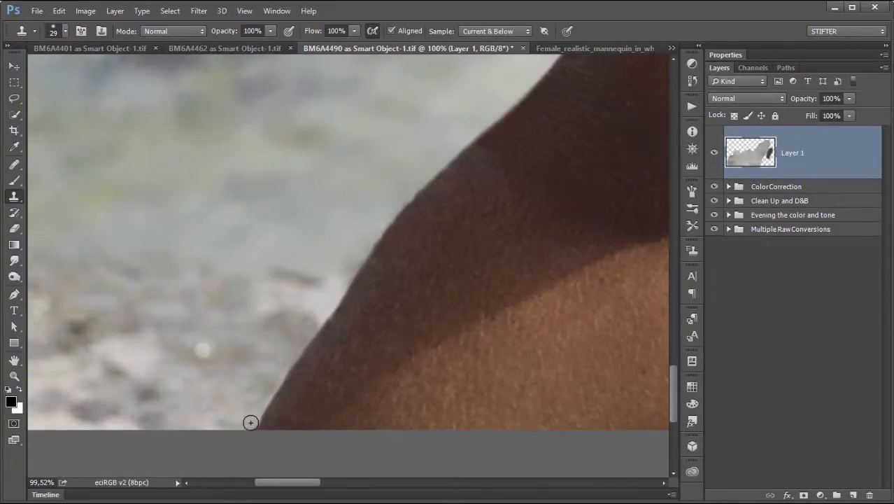
- Compare the full image with the shoulder retouch layer hidden and shown again
scroll(321, 321, up, 3)
key(ctrl+0)
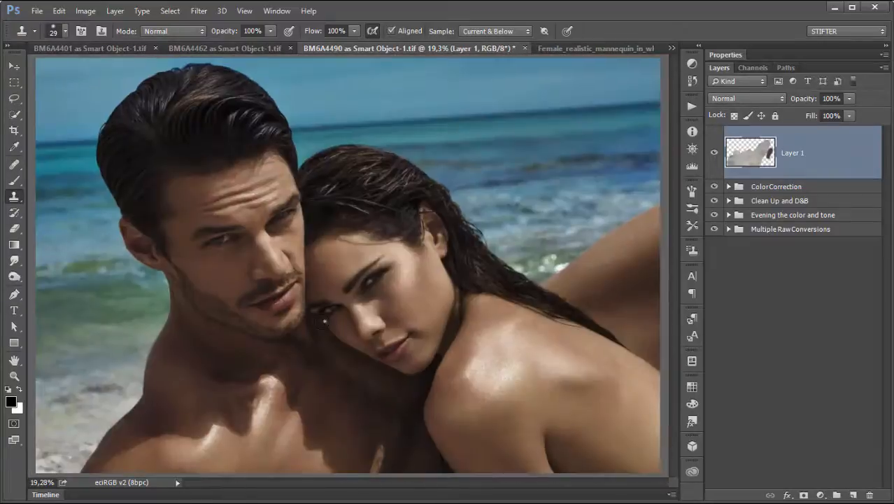
click(713, 152)
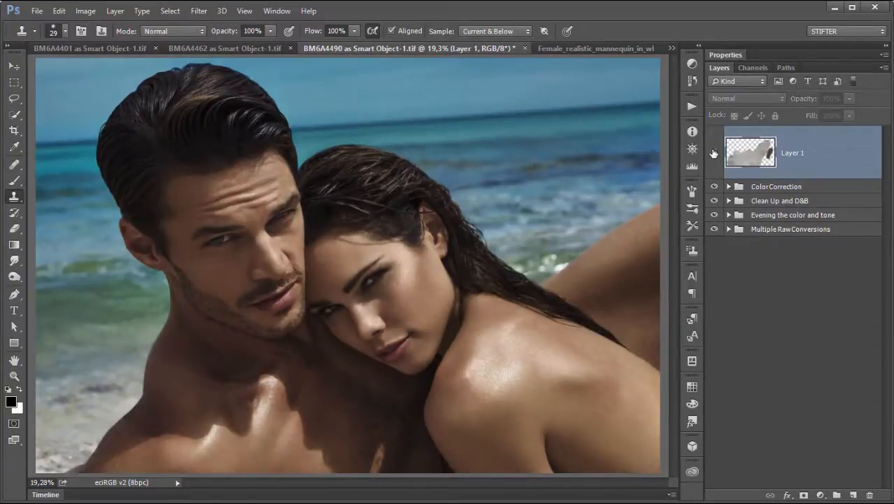
click(713, 152)
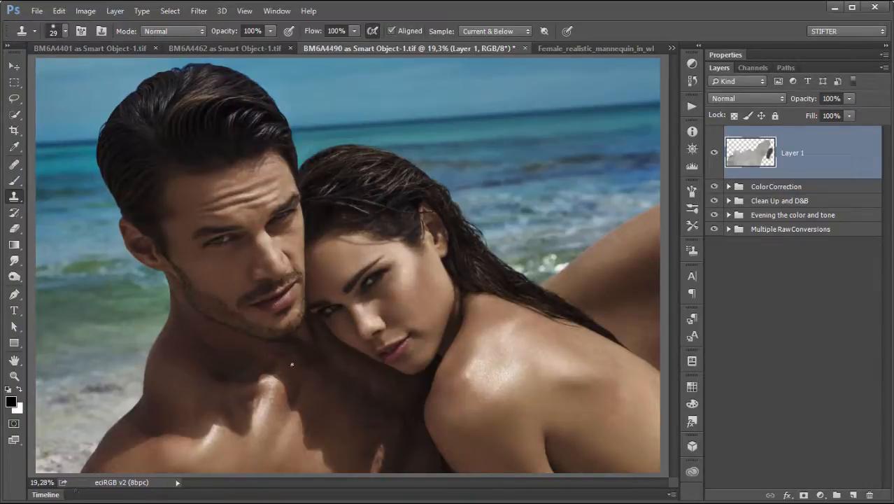
scroll(431, 203, up, 1)
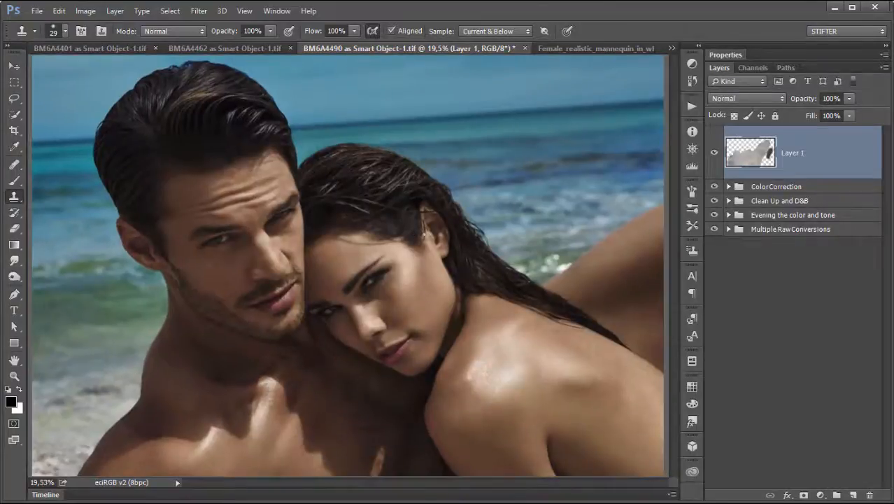
scroll(432, 203, down, 1)
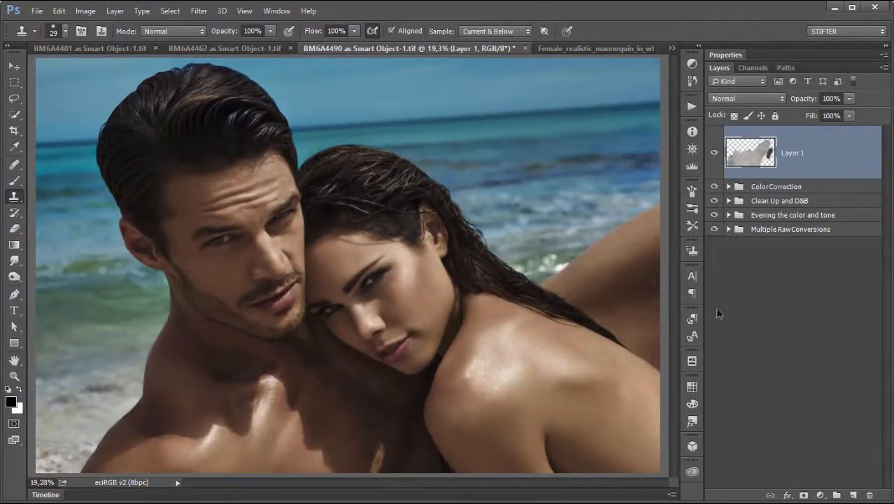
click(14, 82)
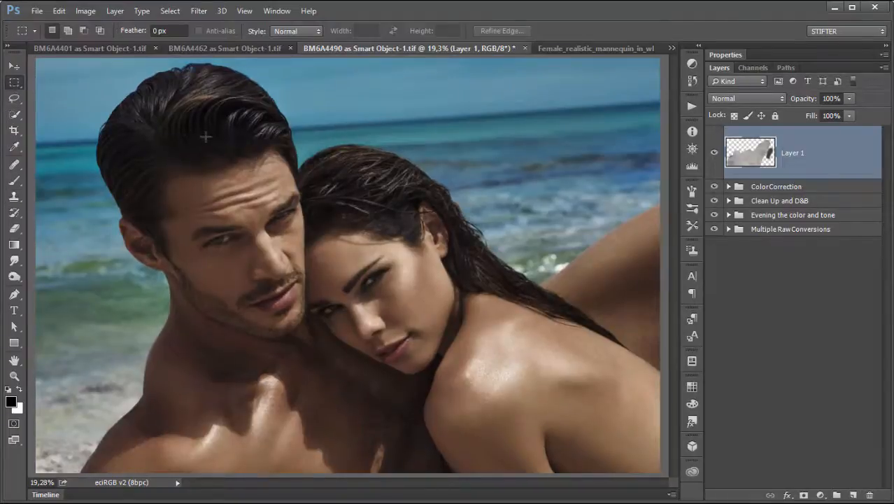
key(ctrl+minus)
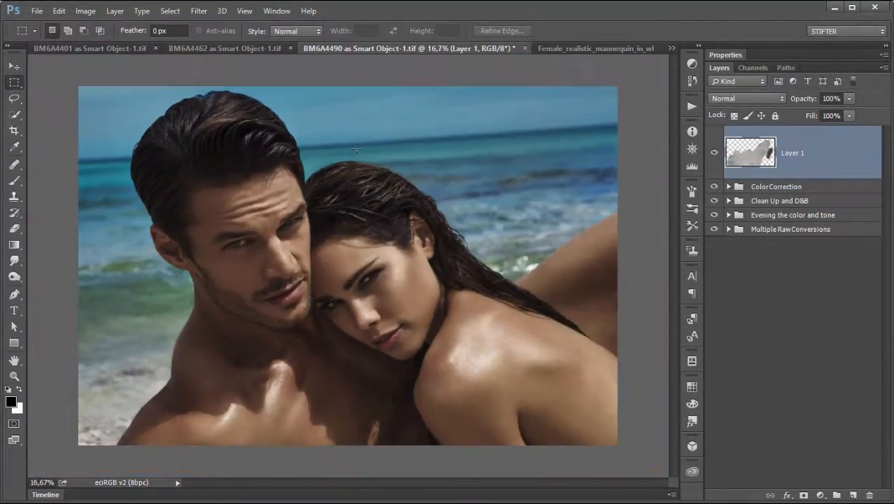
key(ctrl+0)
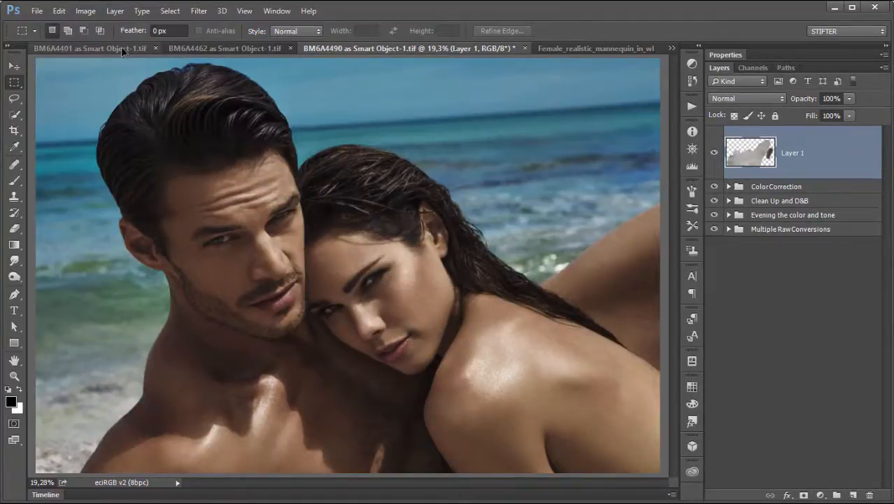
click(782, 358)
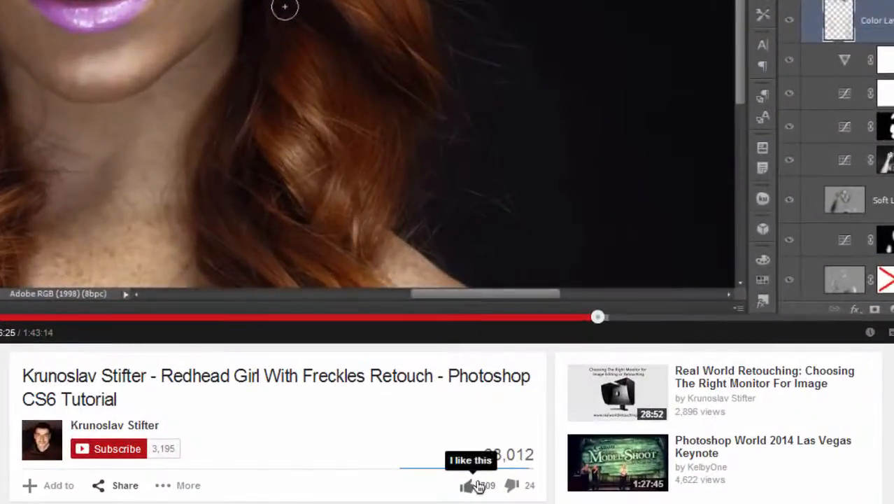
- Switch to YouTube, like the Redhead Girl With Freckles Retouch video, and subscribe to its channel with Send me updates enabled
click(476, 485)
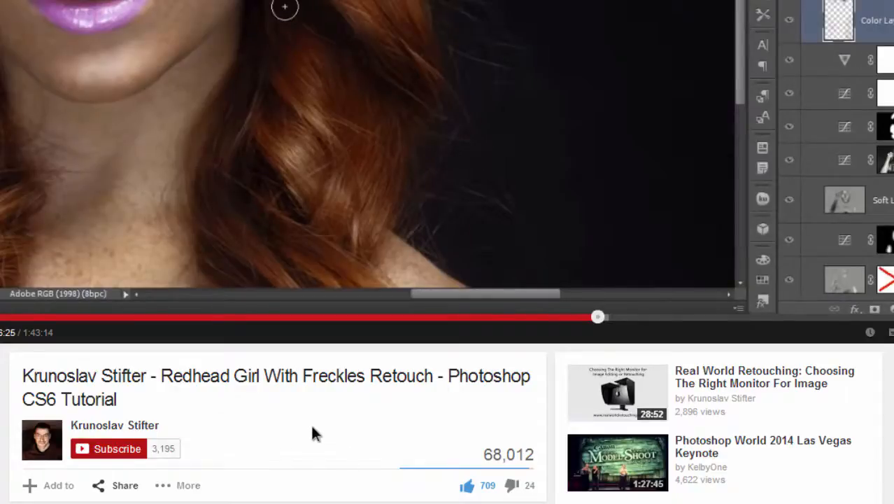
click(112, 451)
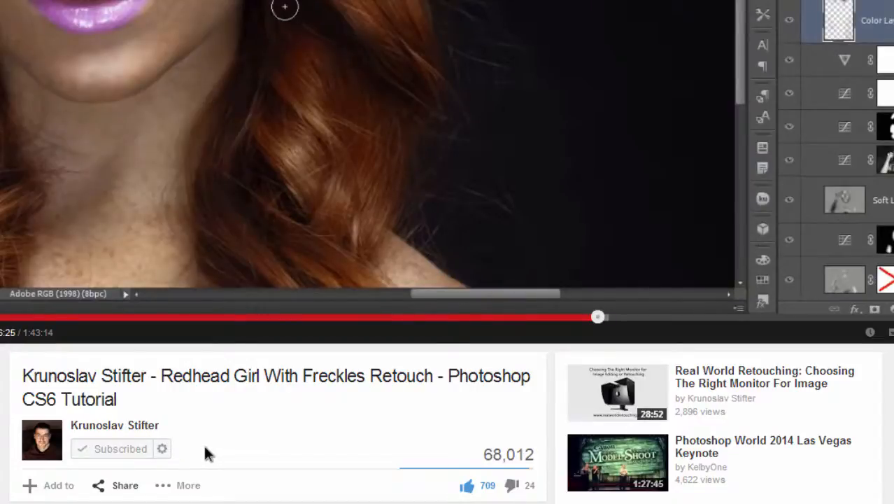
click(163, 451)
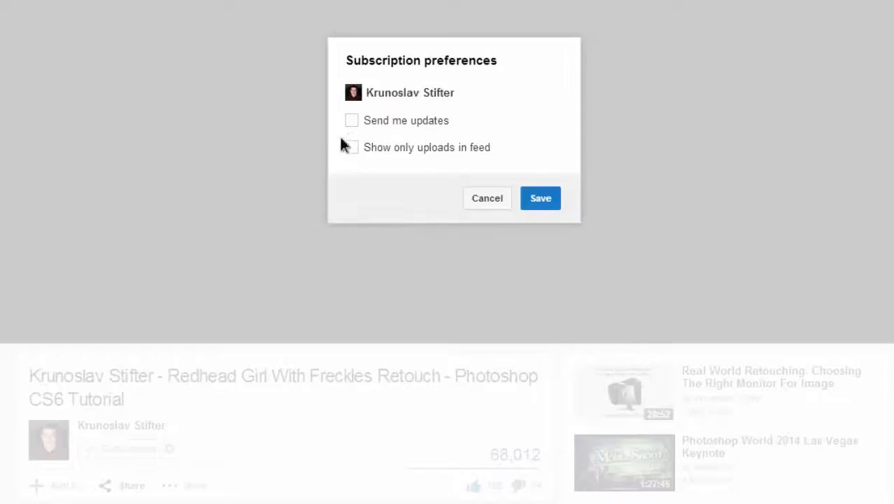
click(351, 123)
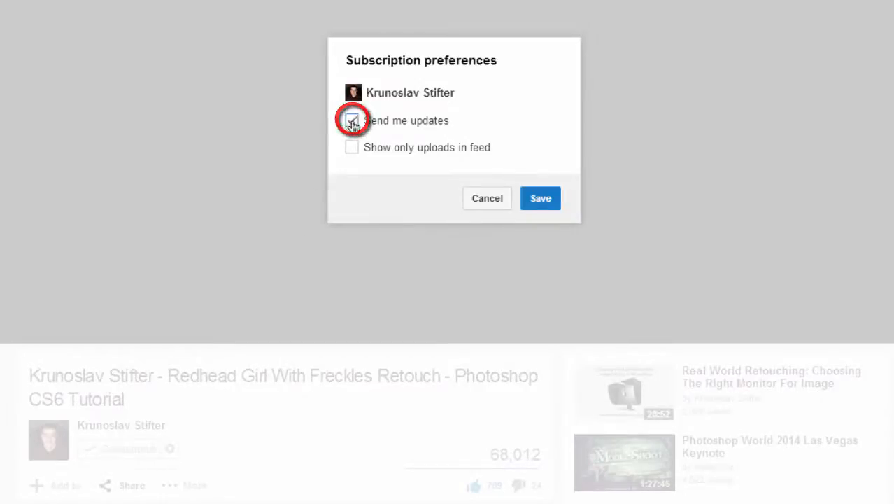
click(532, 200)
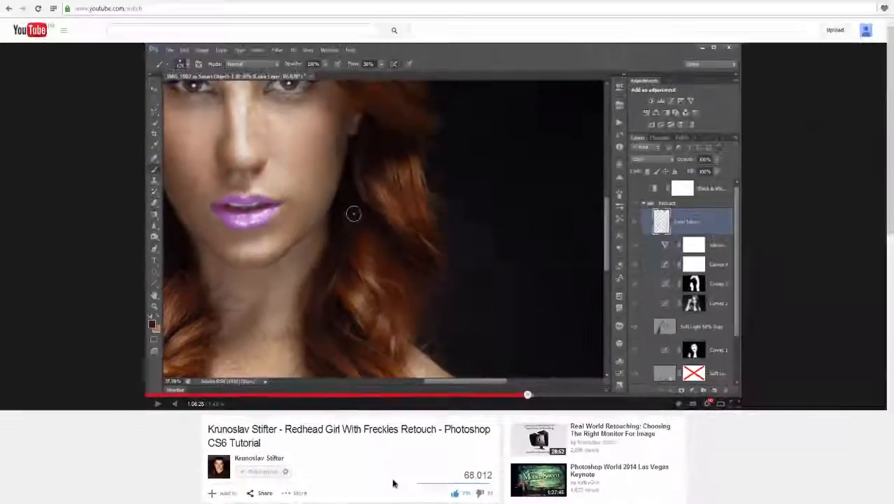